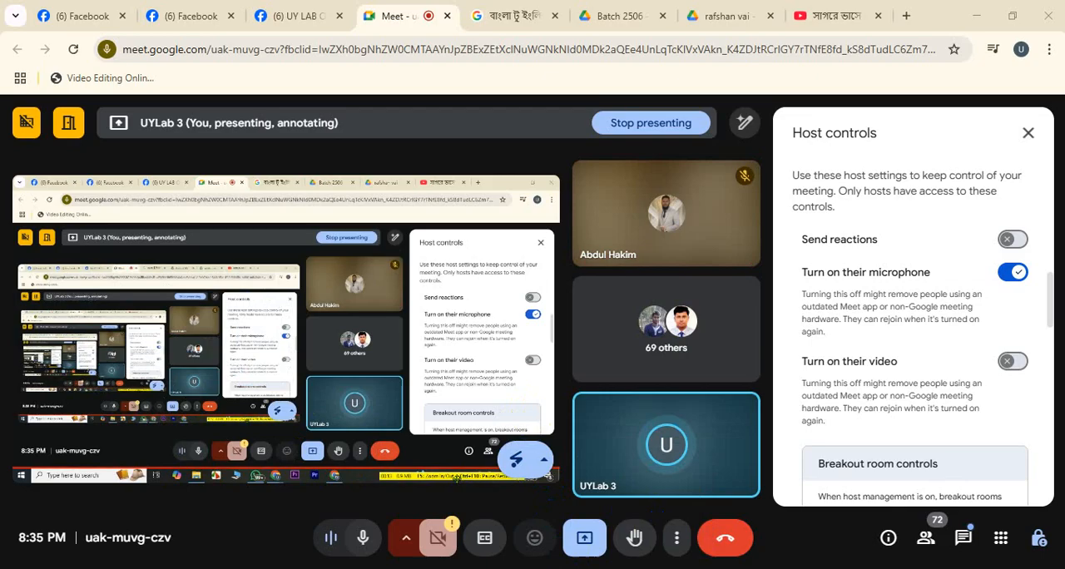
- Turn off the participants' permission to turn on their microphone in the meeting's host controls
click(1013, 273)
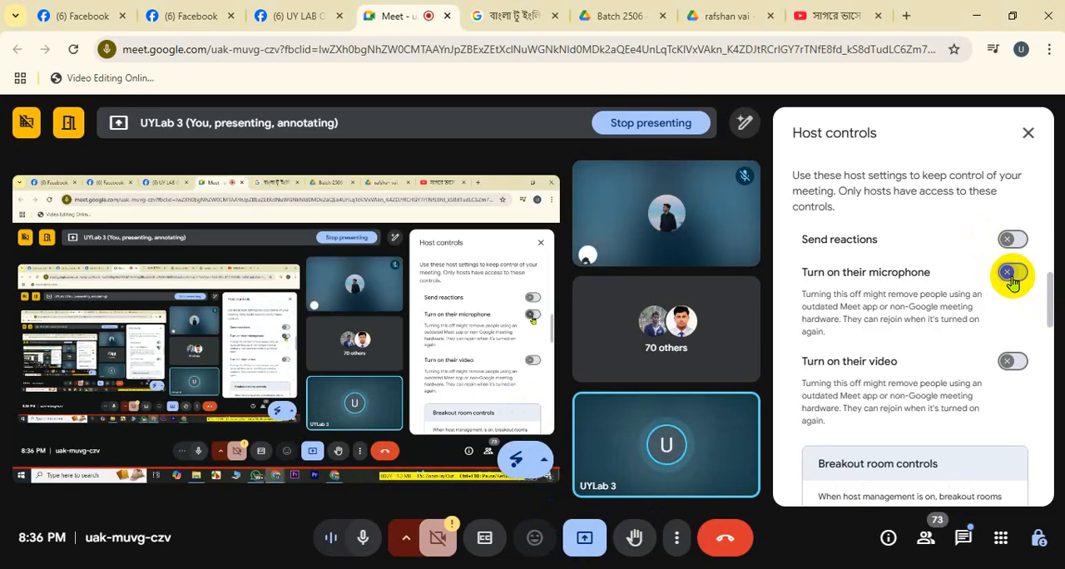
- Open the bookmarked Video Editing Online Course Outline in a new browser tab and look through its class topics
click(905, 16)
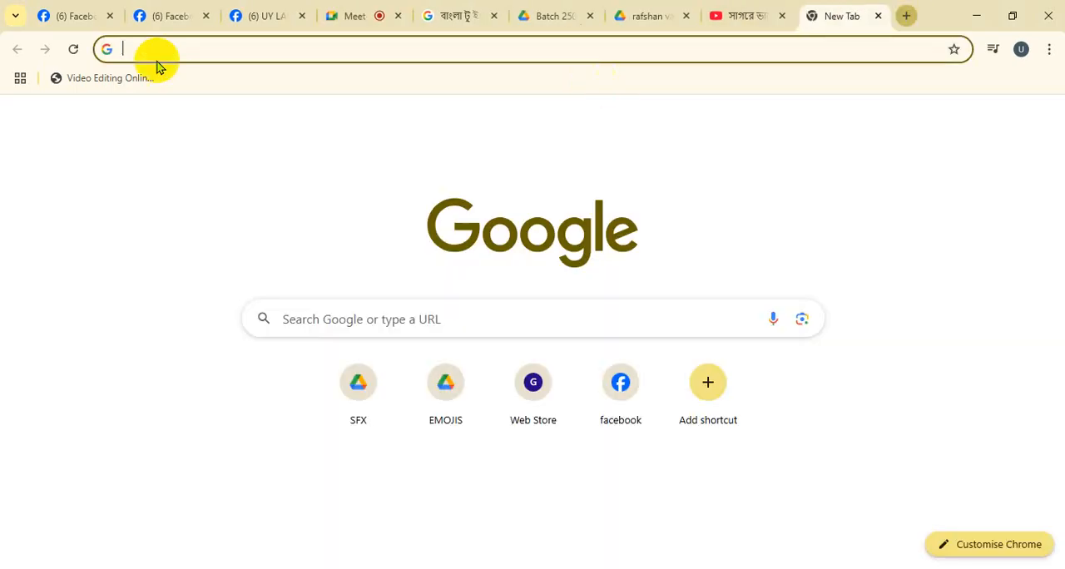
click(79, 78)
scroll(372, 458, down, 14)
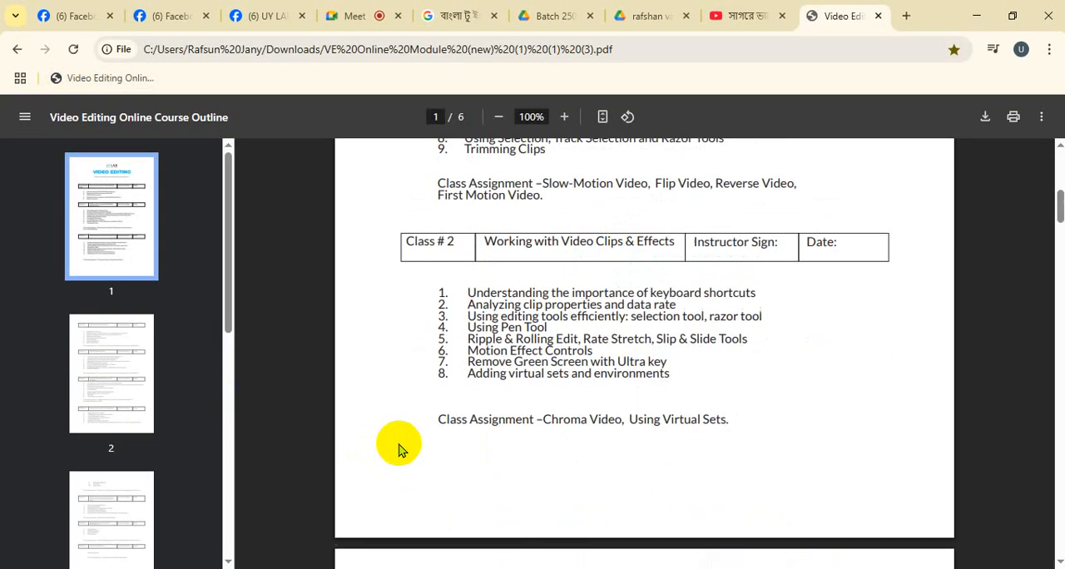
scroll(399, 449, up, 2)
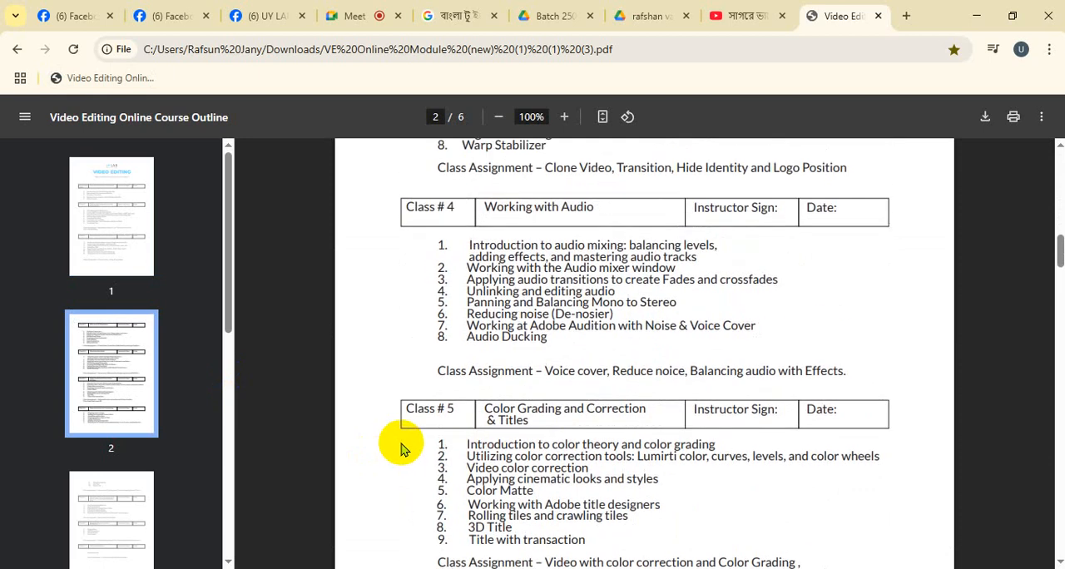
scroll(400, 449, up, 3)
- Return to the meeting and allow participants to turn on their microphone
click(341, 16)
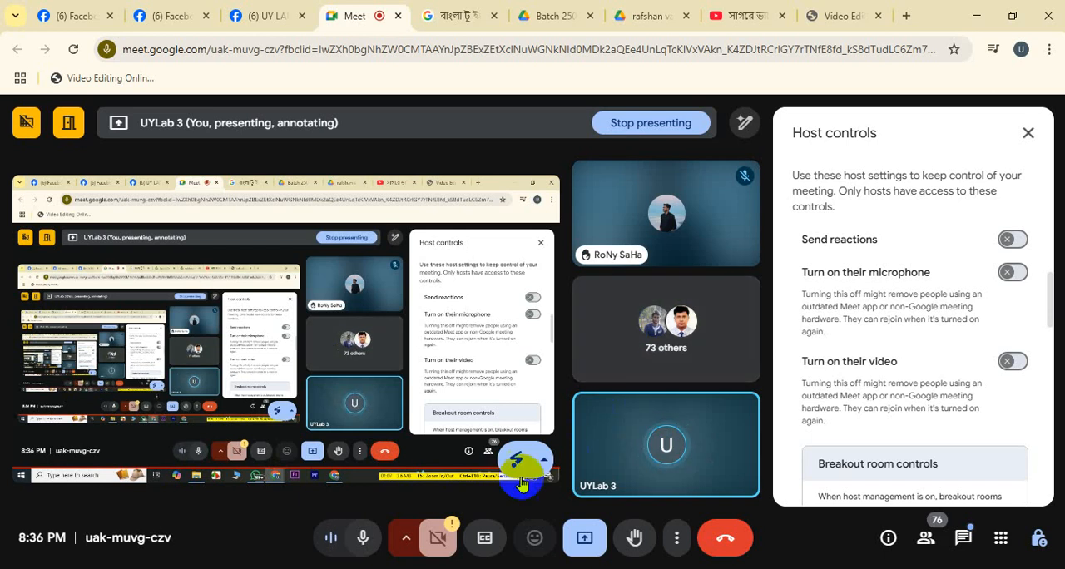
click(1010, 276)
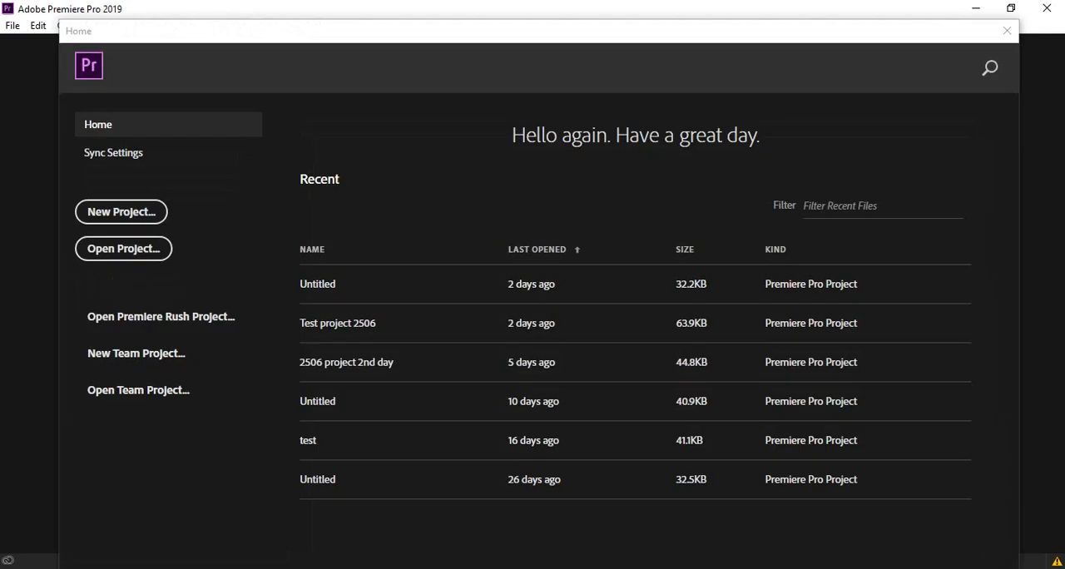
- Open the most recent Untitled project in Premiere Pro and import the Lineup video from the Download folder inside Downloads
click(588, 286)
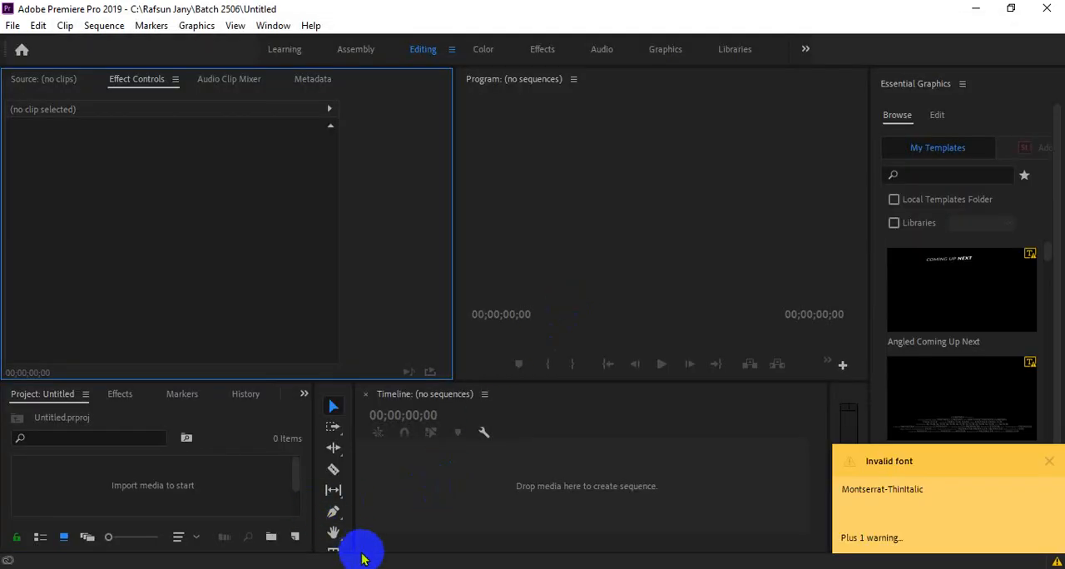
click(362, 560)
click(343, 285)
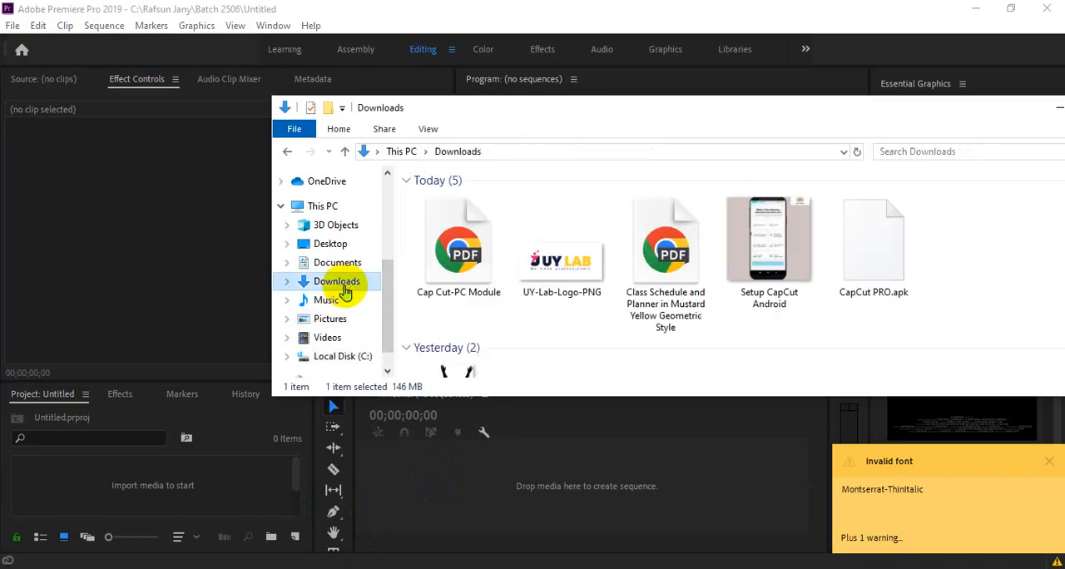
scroll(529, 312, down, 5)
scroll(530, 313, down, 5)
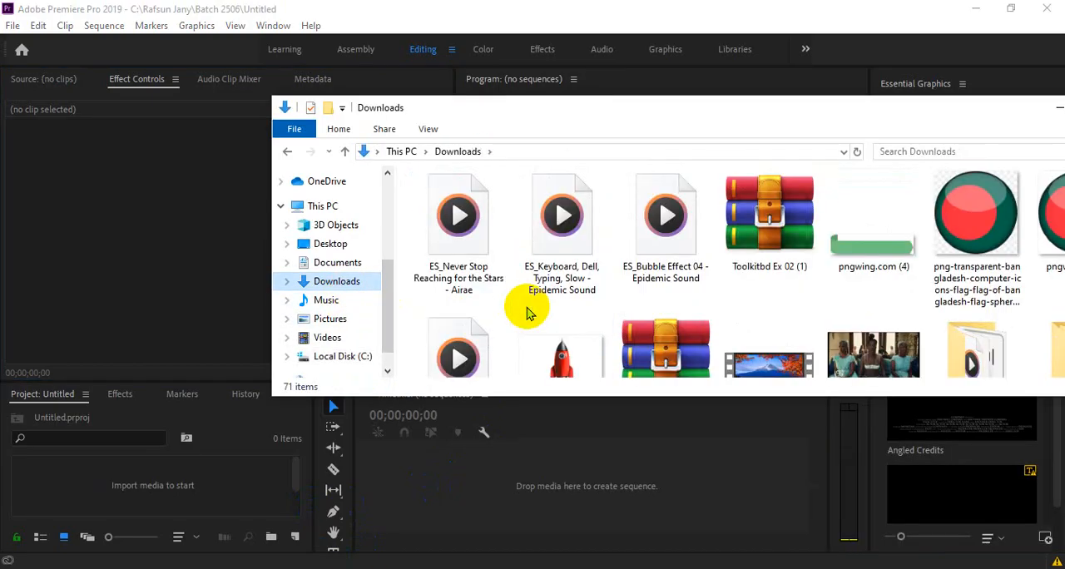
scroll(526, 312, down, 5)
double_click(976, 212)
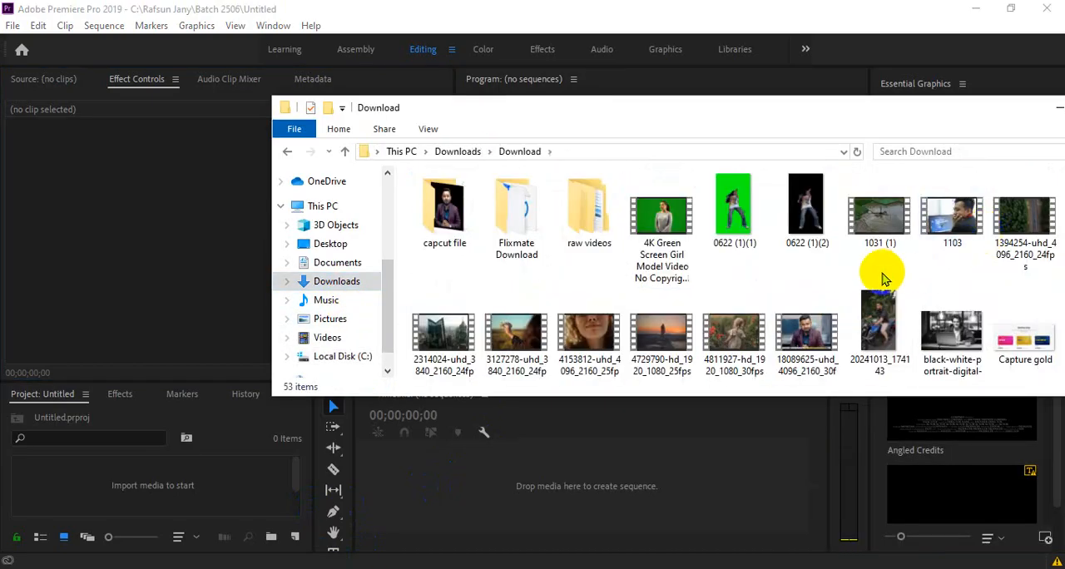
scroll(884, 279, down, 3)
scroll(577, 314, down, 6)
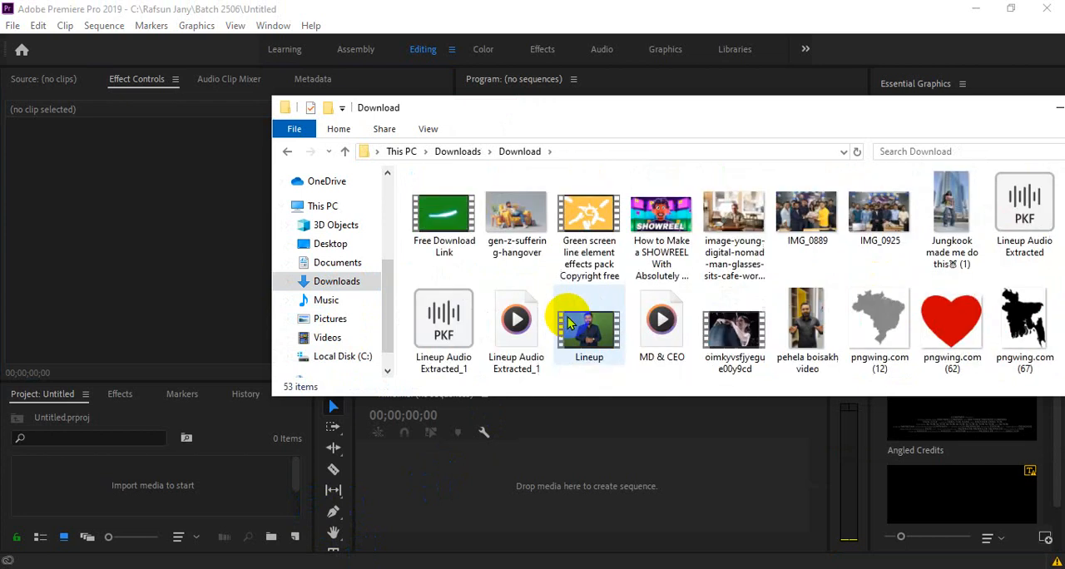
drag(589, 221, 97, 496)
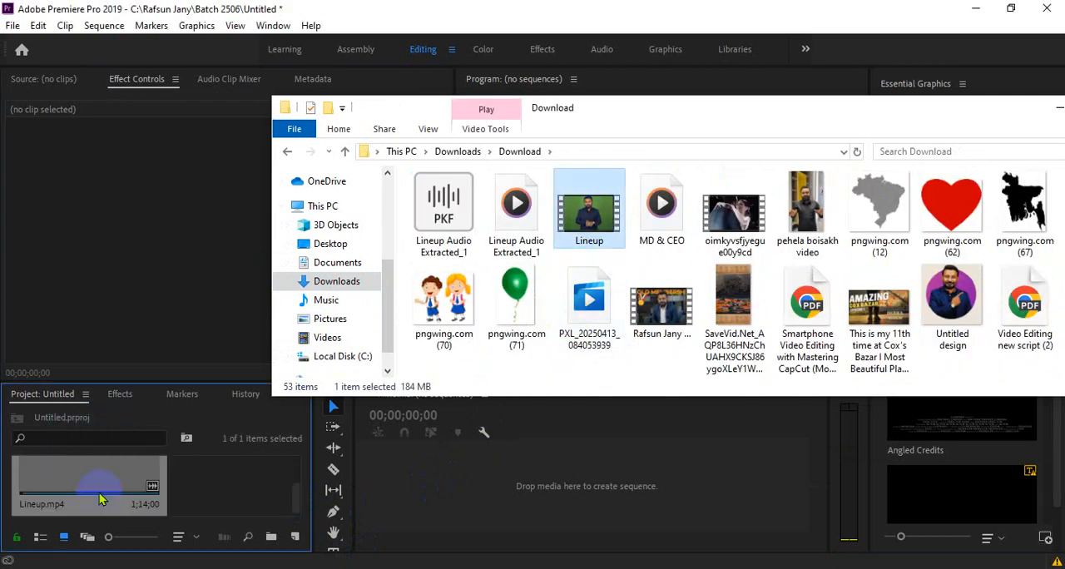
- Load Lineup.mp4 in the source monitor and mark in at 00;00;00;07 and out at 00;00;32;21
click(44, 167)
double_click(53, 468)
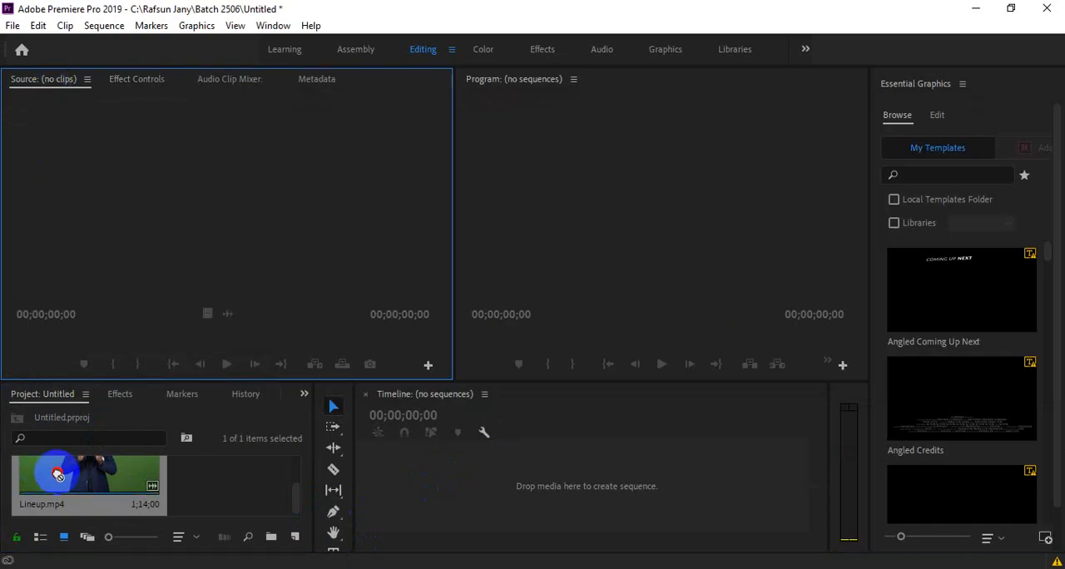
key(space)
key(space)
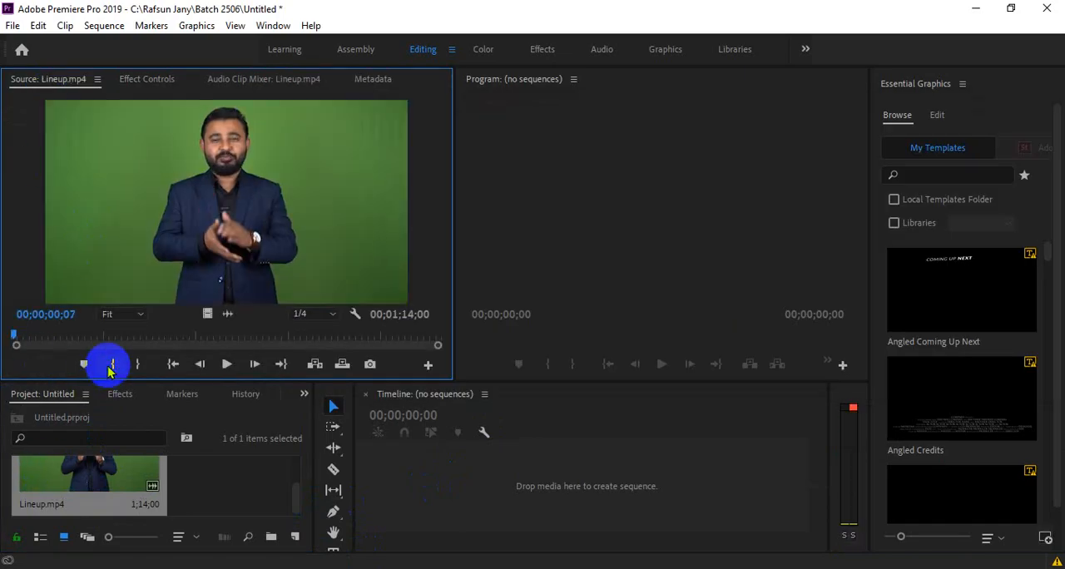
drag(72, 335, 202, 337)
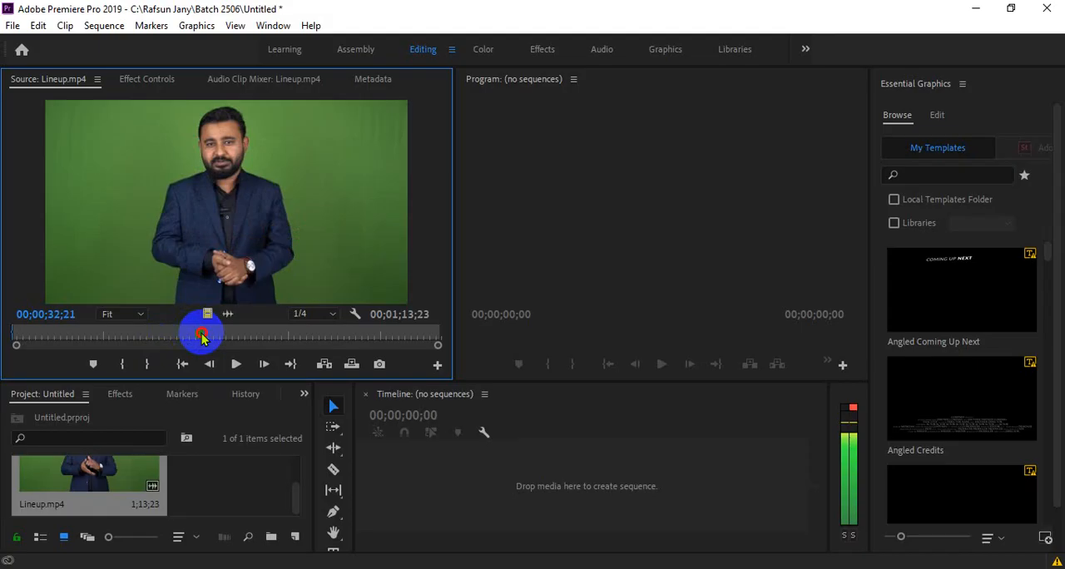
click(145, 365)
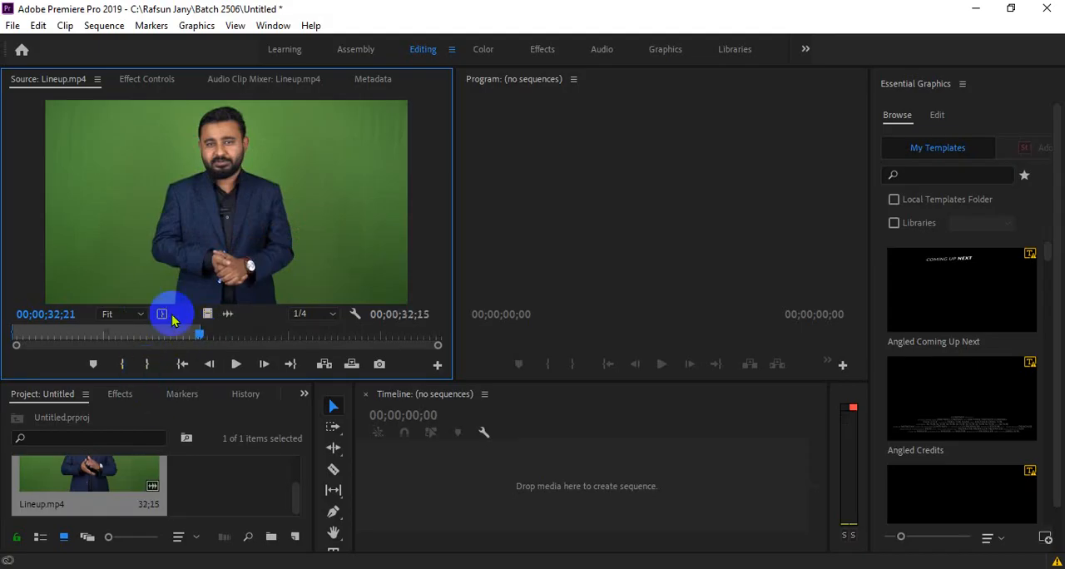
- Create a sequence from the trimmed Lineup.mp4 clip in the empty timeline and briefly play its start
drag(502, 487, 501, 487)
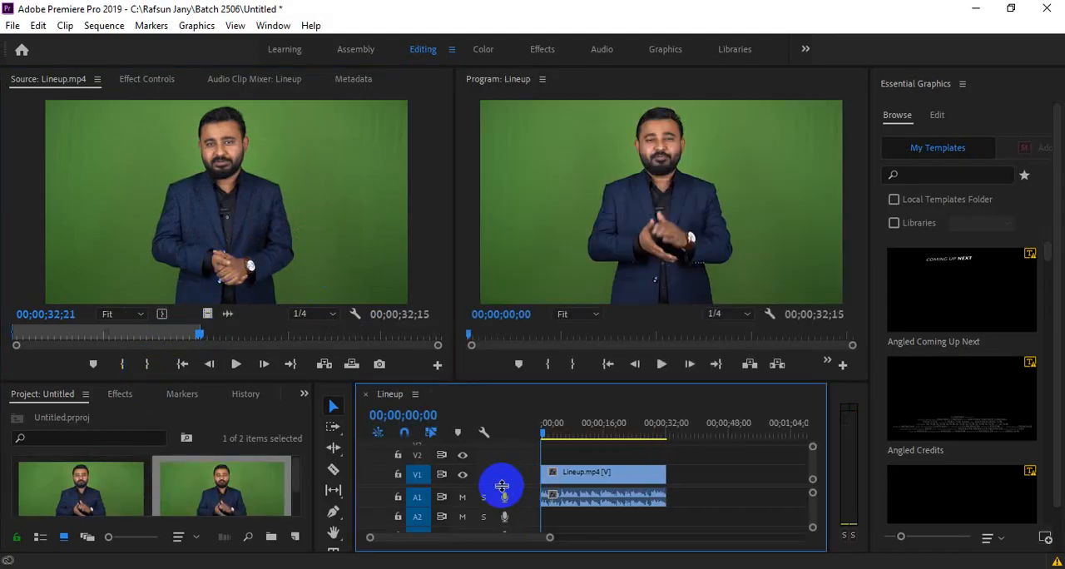
key(space)
key(space)
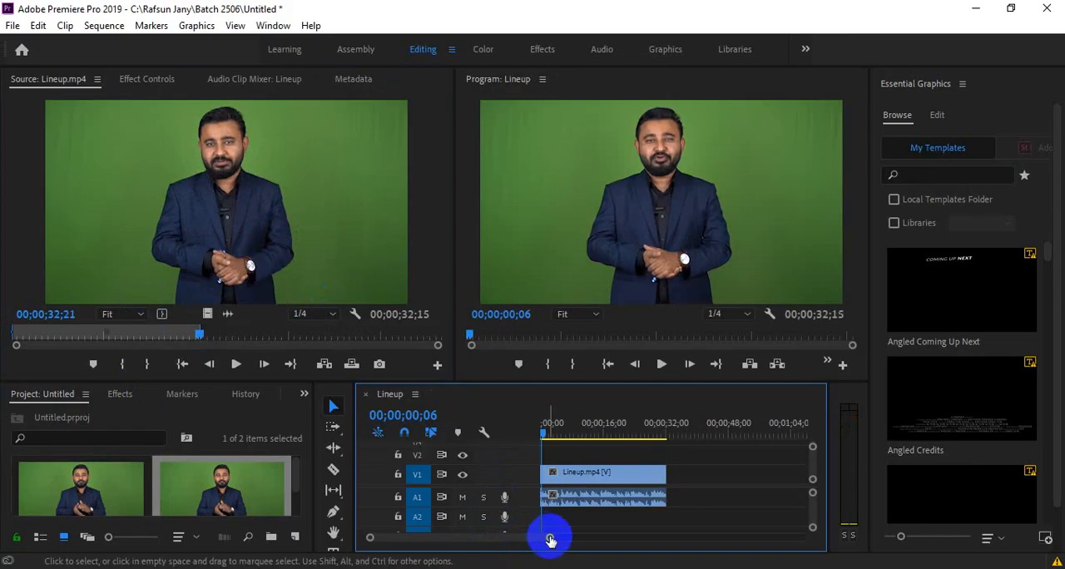
drag(549, 537, 525, 535)
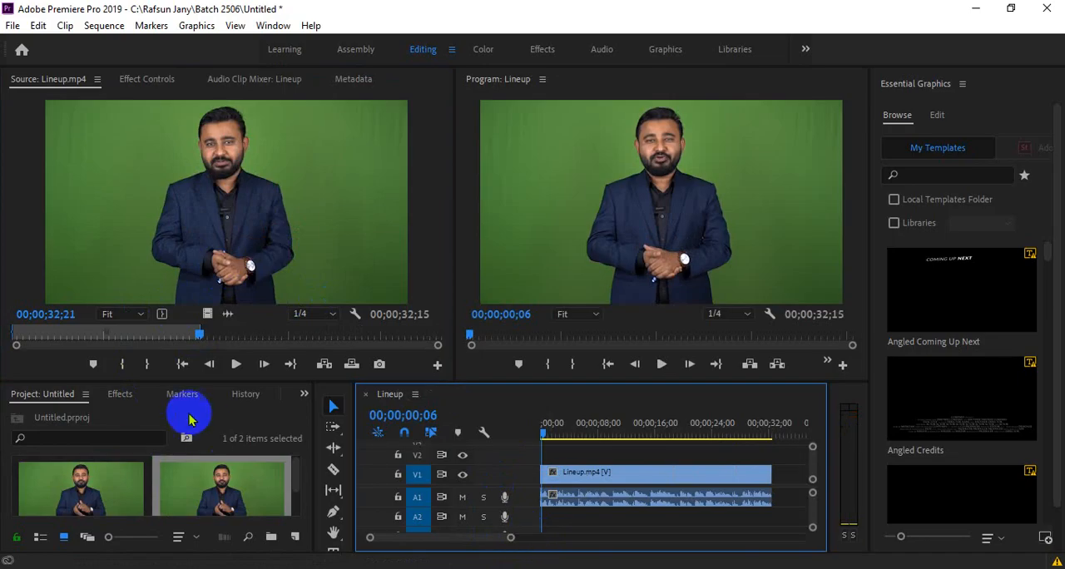
- Find the effect with the search term "denoi" and apply DeNoise to the Lineup clip's audio on A1
click(122, 394)
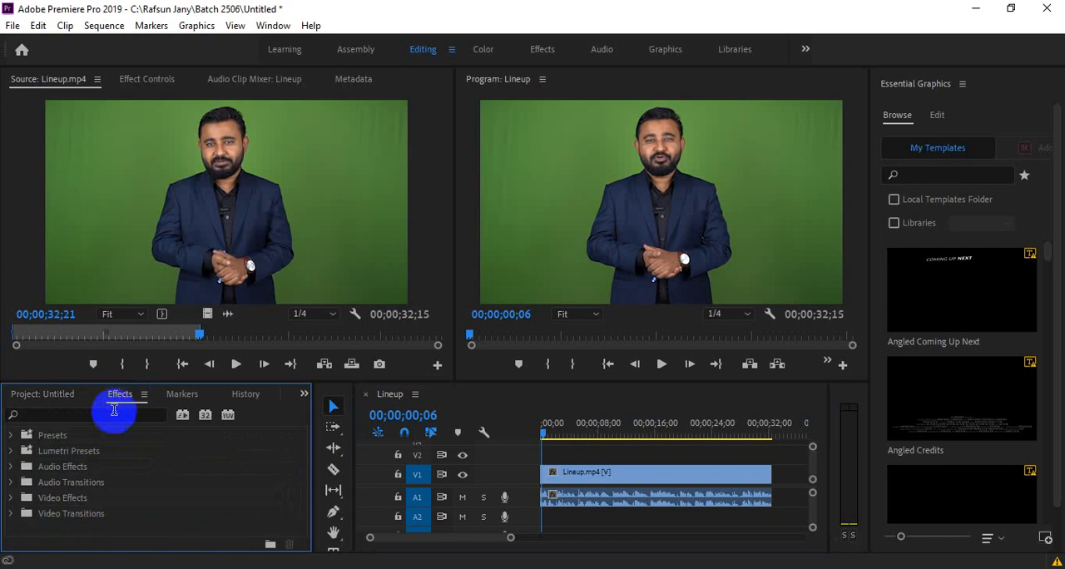
click(101, 414)
text(denoi)
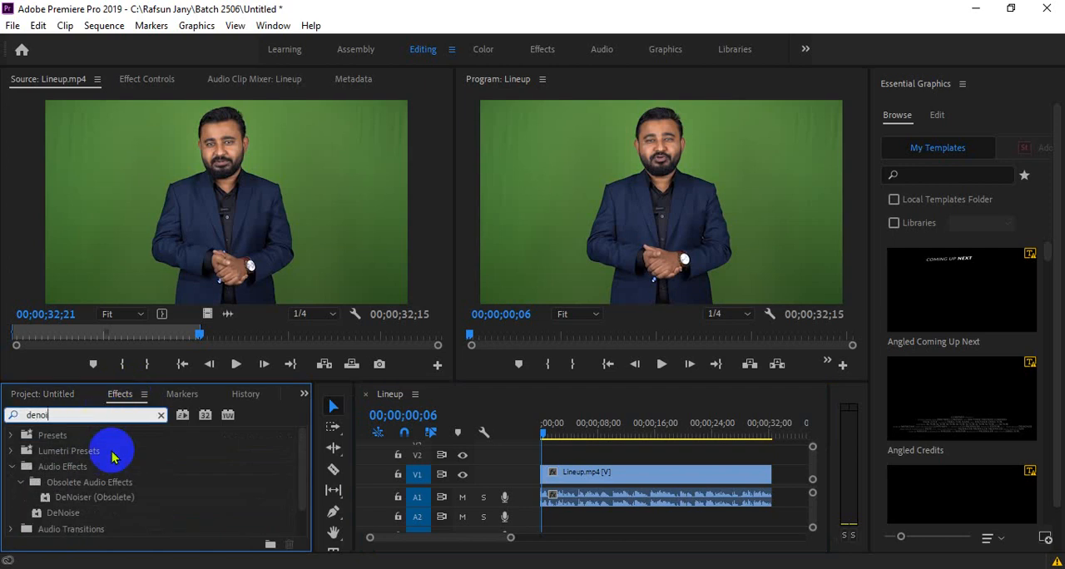
scroll(121, 499, down, 2)
scroll(116, 511, up, 1)
click(78, 497)
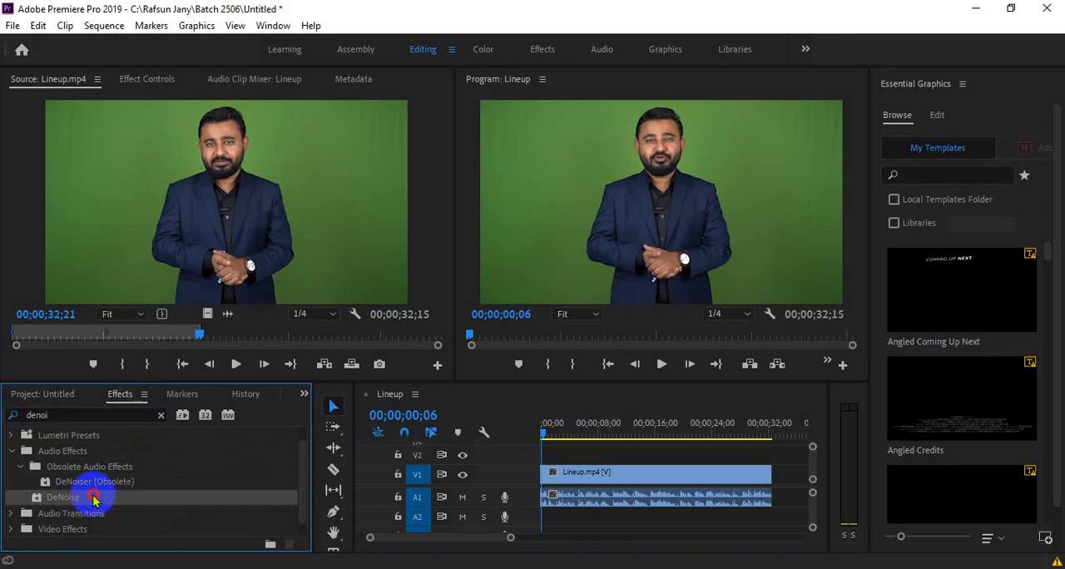
drag(95, 494, 608, 507)
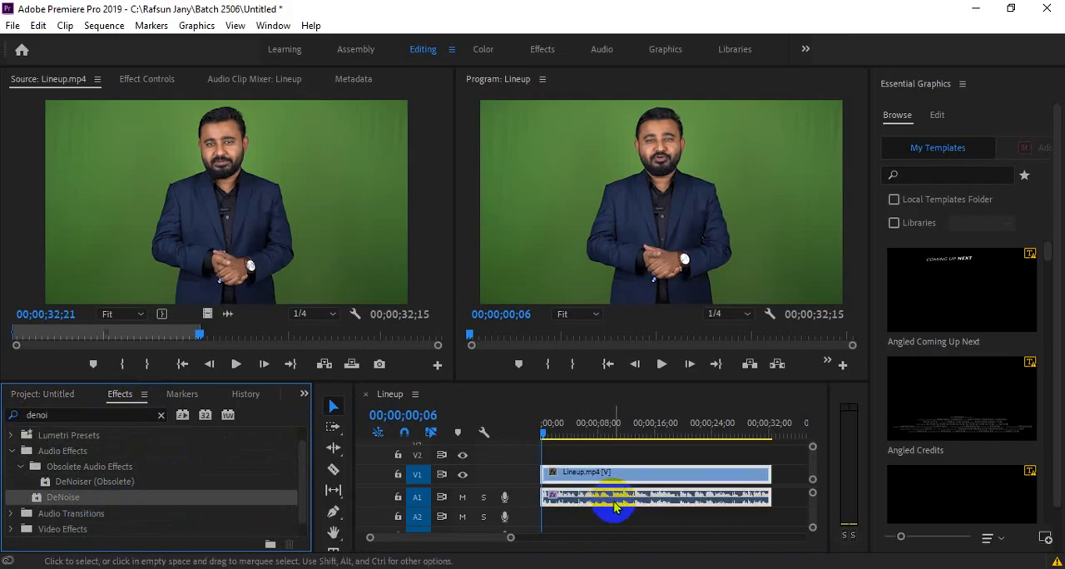
- Open the DeNoise effect's custom setup, view its noise reduction presets, and close the effect editor
click(154, 77)
scroll(124, 321, down, 5)
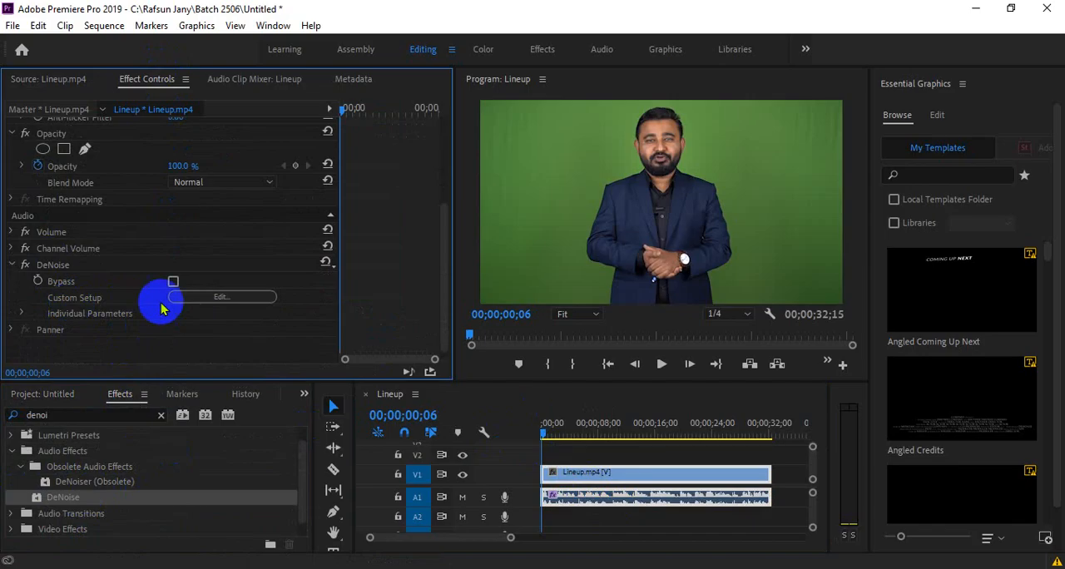
click(236, 298)
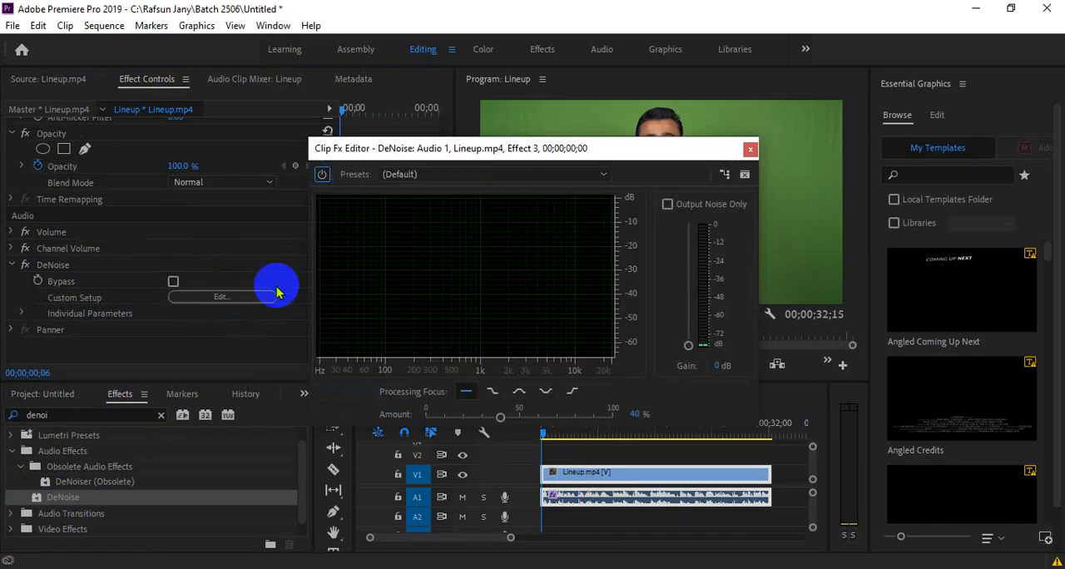
drag(630, 145, 437, 196)
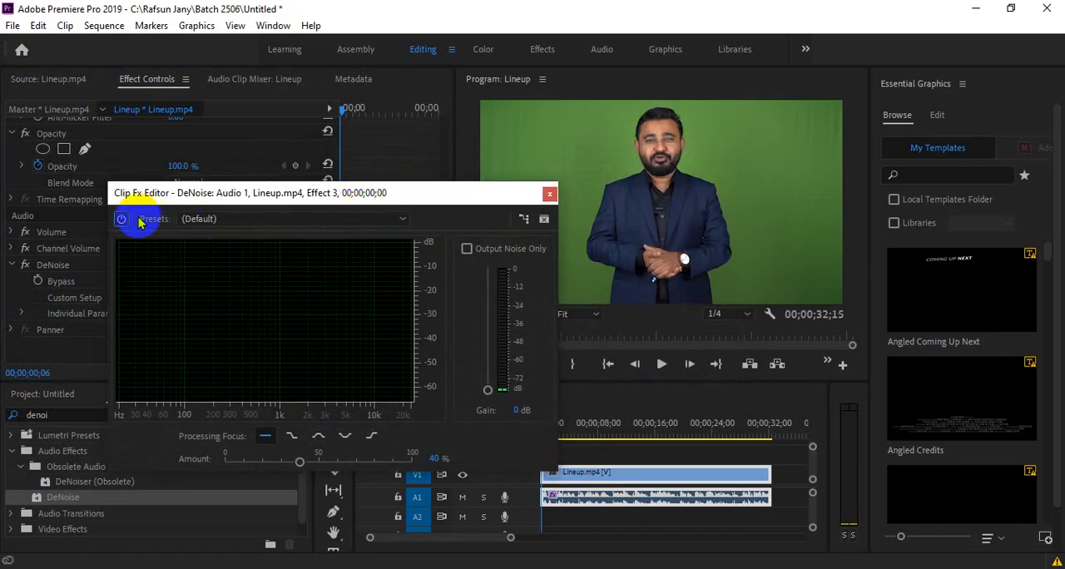
click(214, 218)
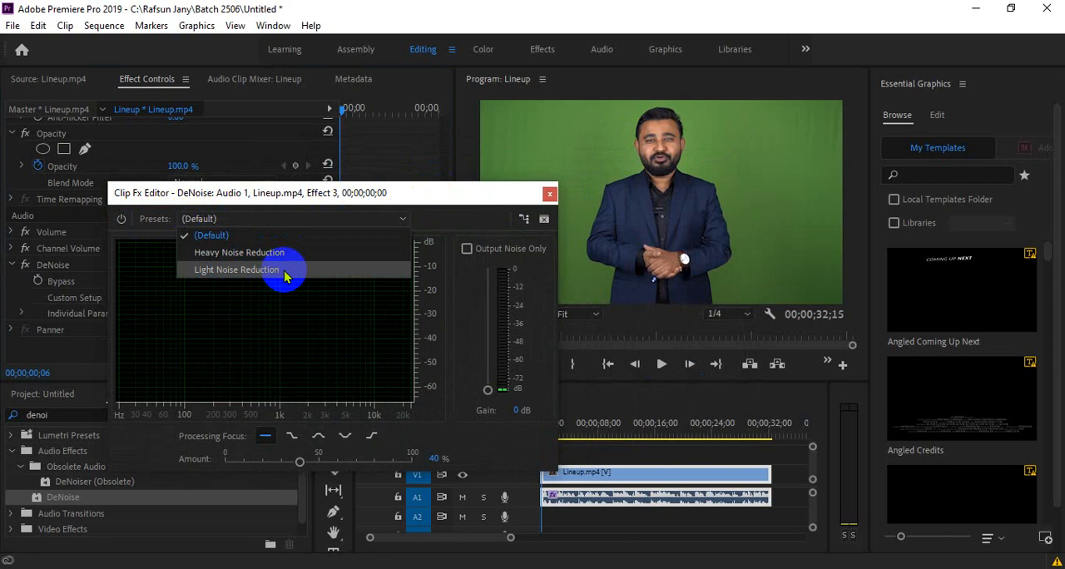
click(549, 193)
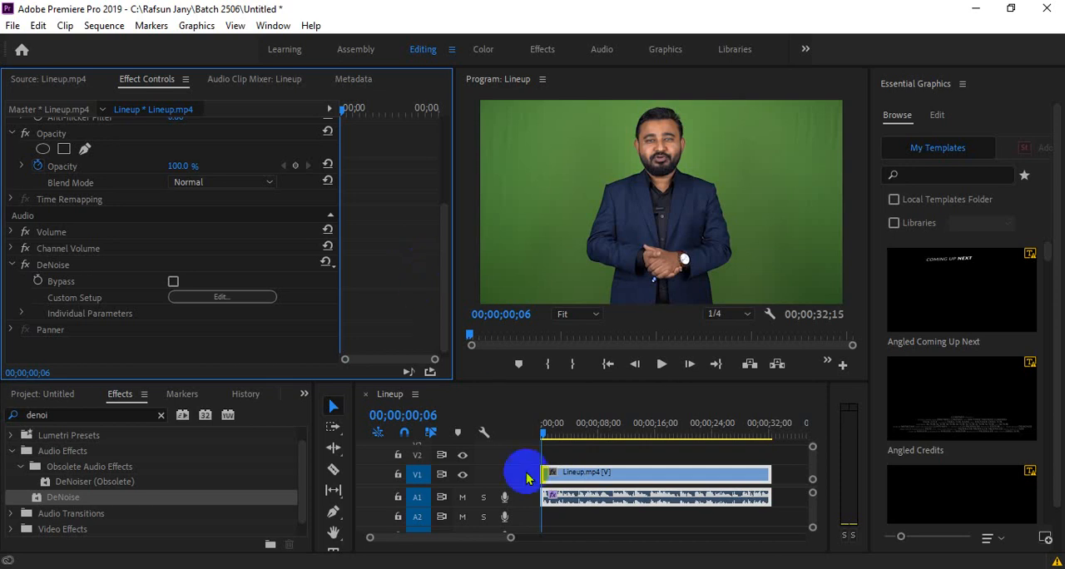
- Increase the height of audio track A1 and examine the clip's waveform around 00;00;04;26 and 00;00;09;16 in a maximized timeline
click(574, 474)
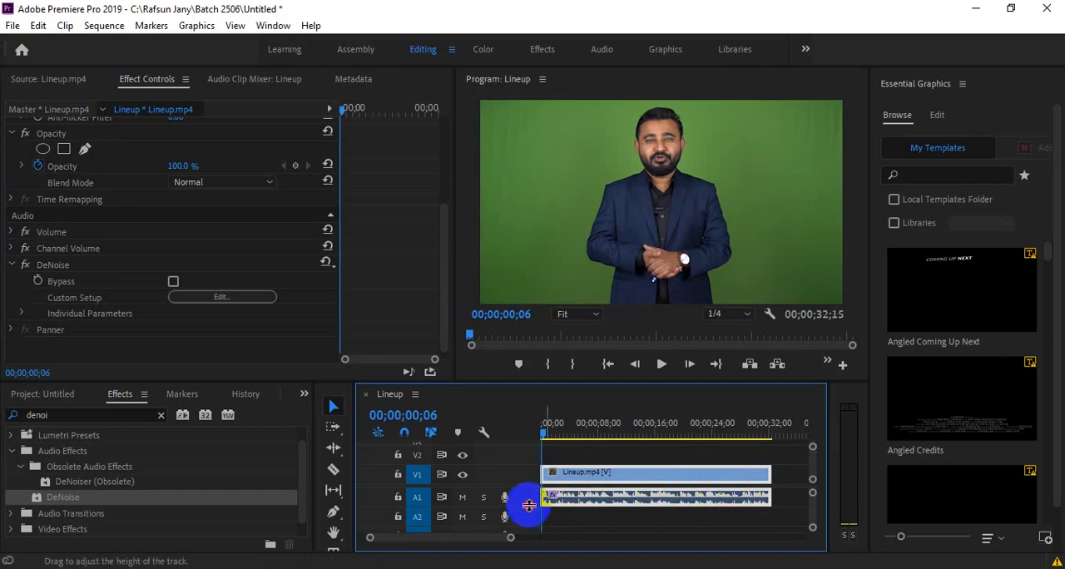
drag(519, 506, 455, 537)
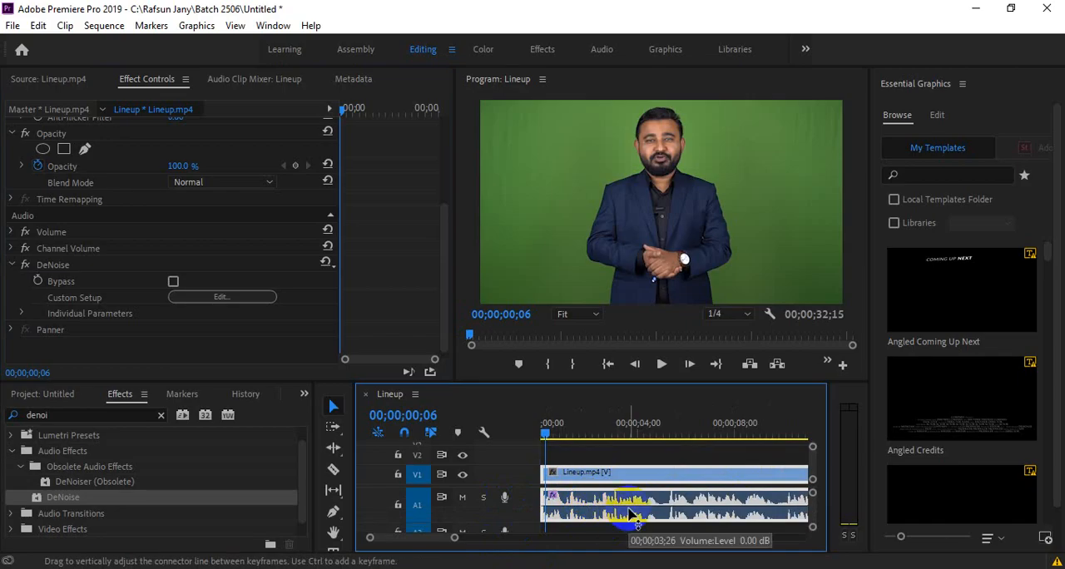
drag(460, 533, 445, 538)
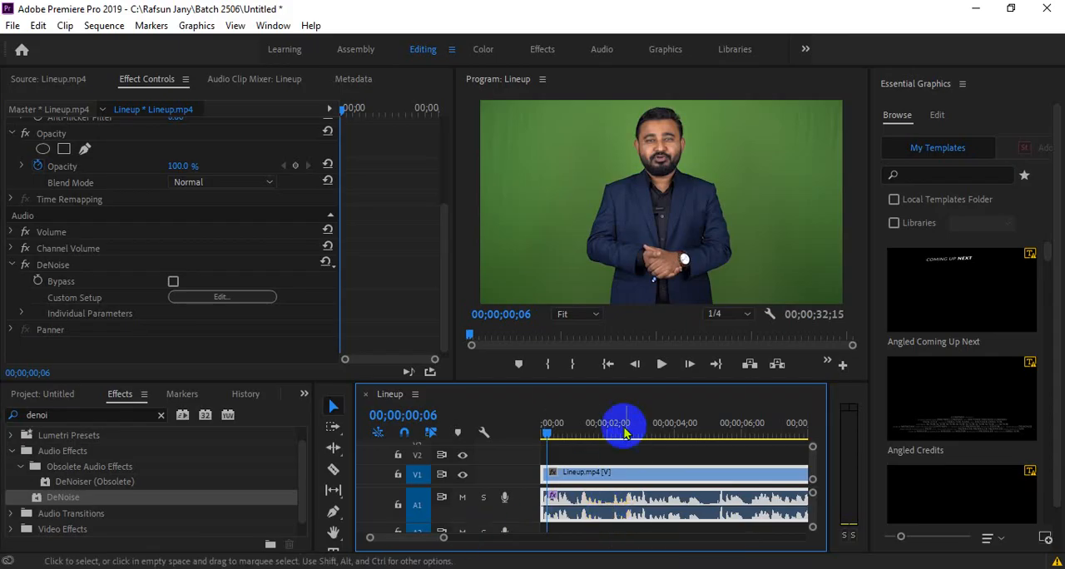
drag(657, 426, 703, 432)
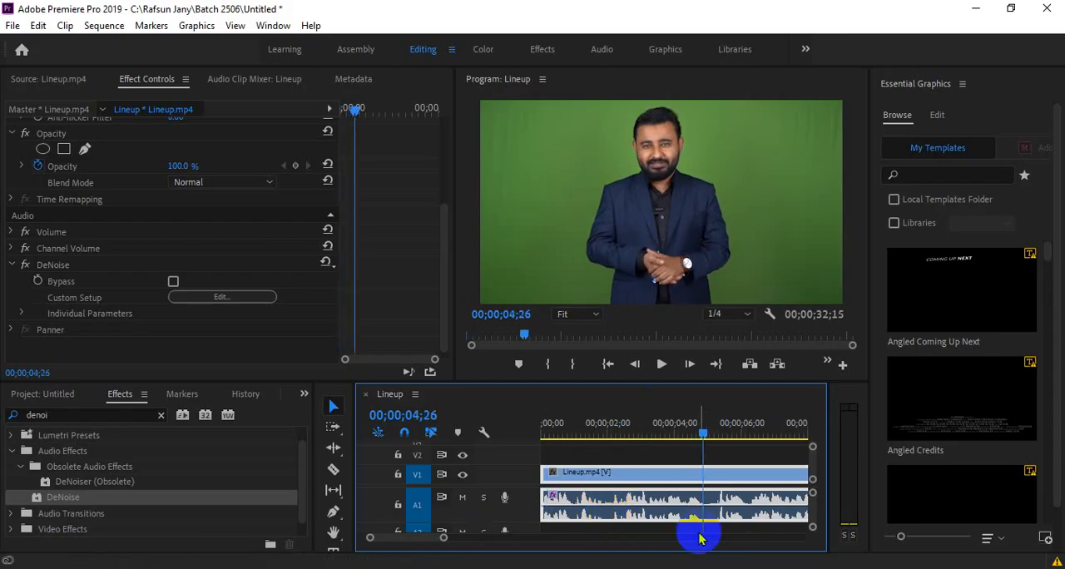
double_click(391, 395)
drag(160, 537, 142, 532)
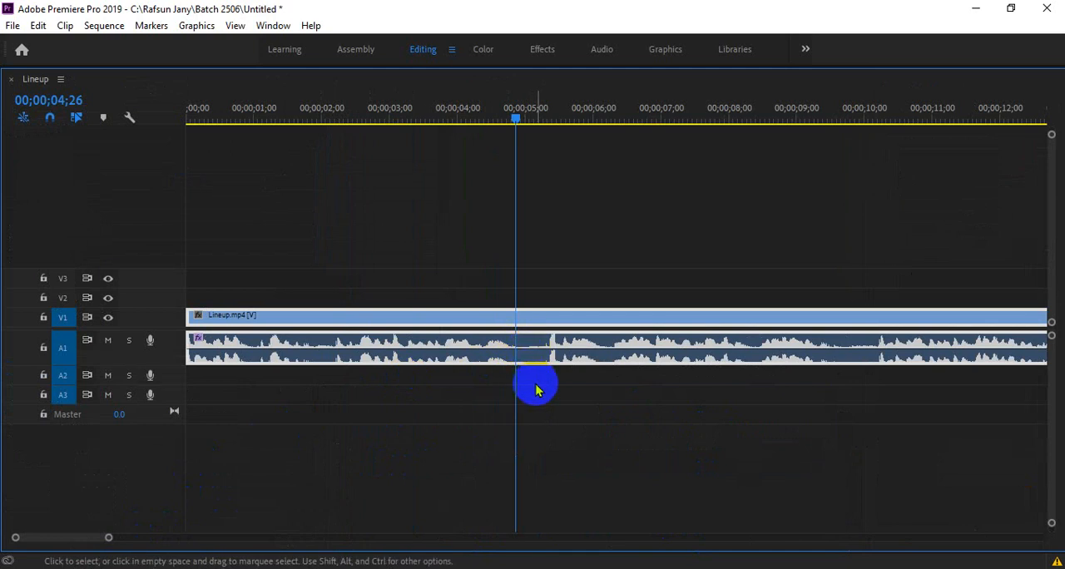
click(833, 119)
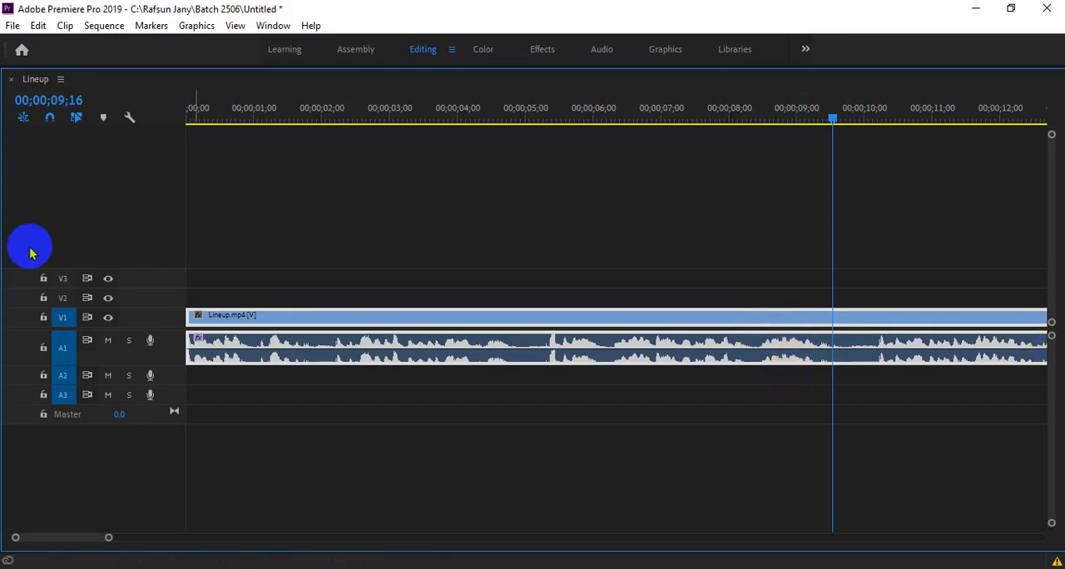
drag(108, 537, 254, 541)
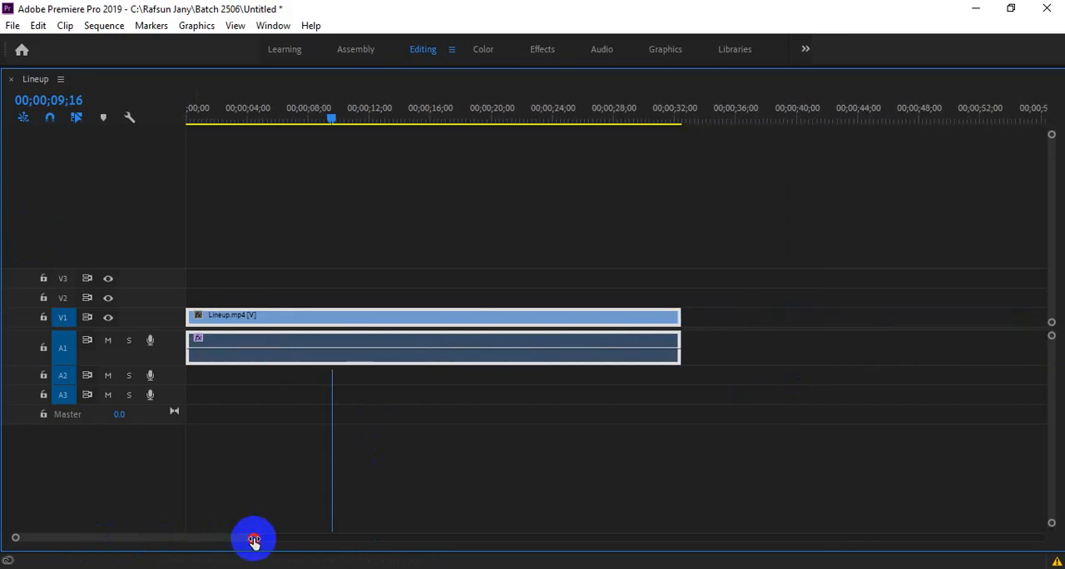
- Restore the maximized timeline to the normal layout and reopen the custom setup of the clip's DeNoise effect
double_click(38, 79)
drag(471, 541, 514, 547)
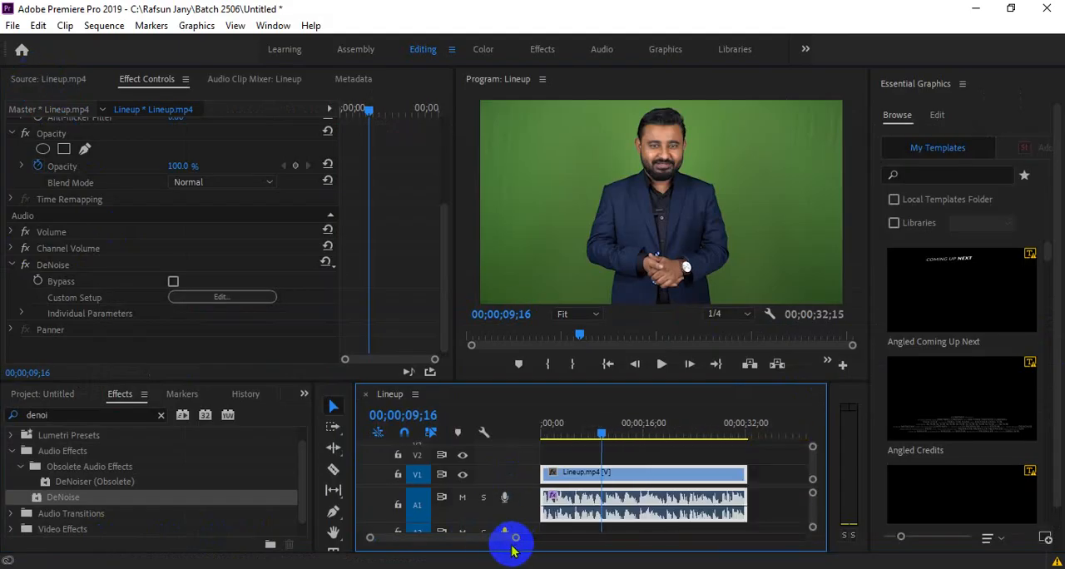
click(231, 298)
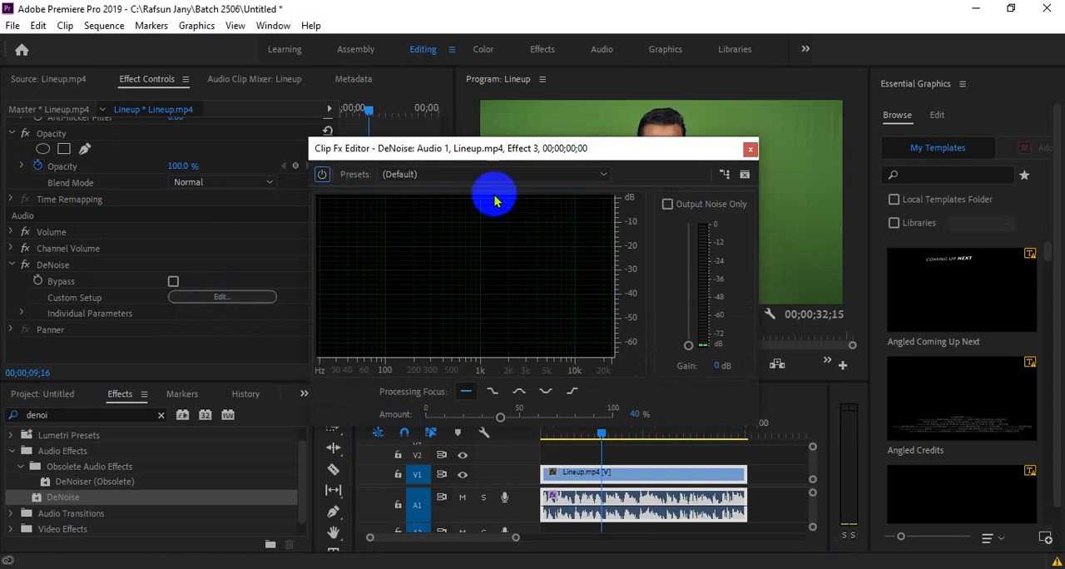
click(617, 151)
drag(616, 152, 413, 162)
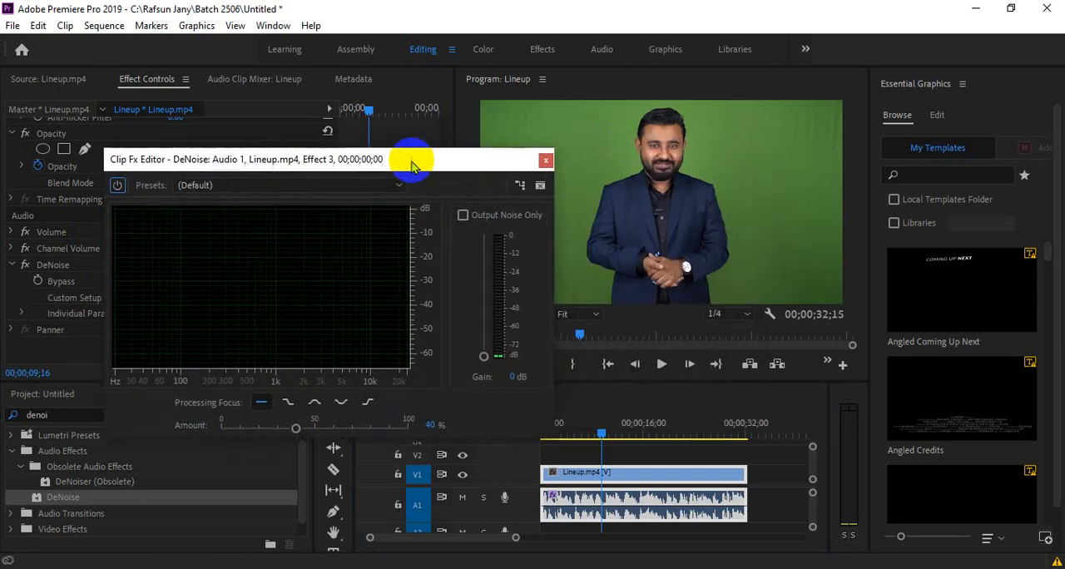
- Compare the Light and Heavy Noise Reduction presets in the DeNoise editor and apply Heavy Noise Reduction
click(267, 184)
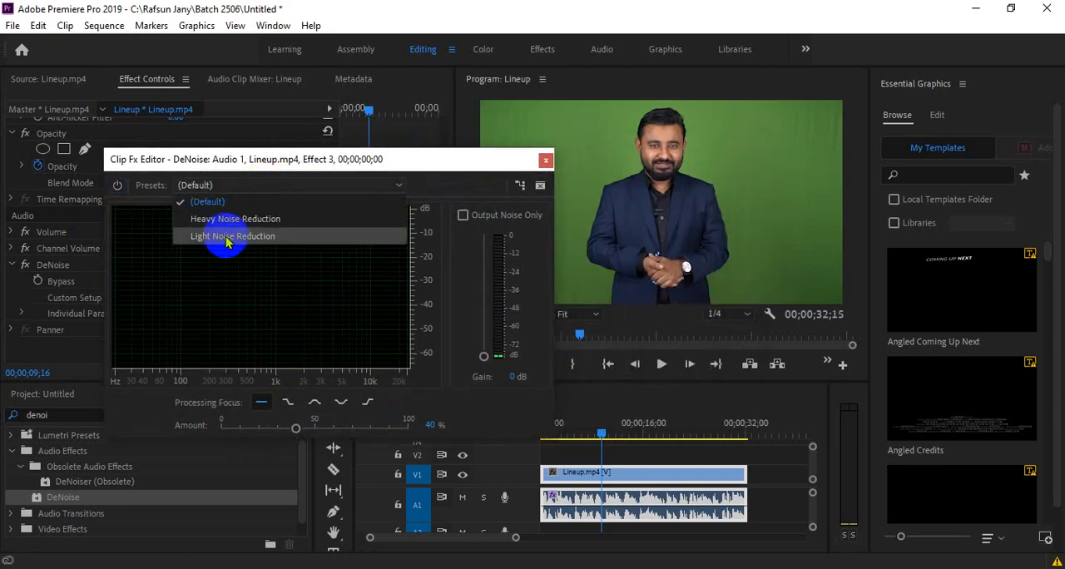
click(271, 237)
click(278, 186)
click(275, 218)
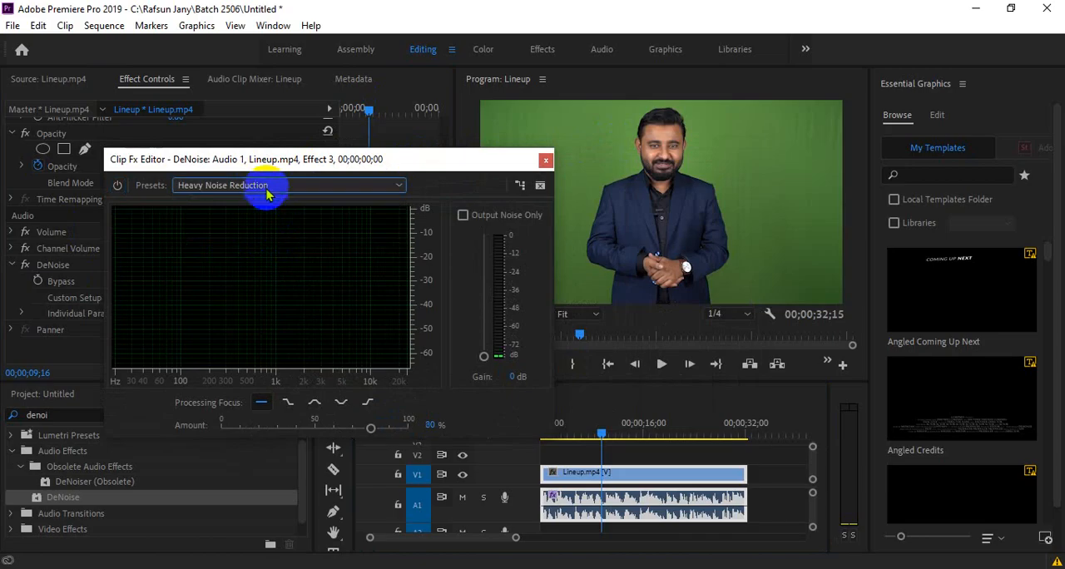
click(270, 186)
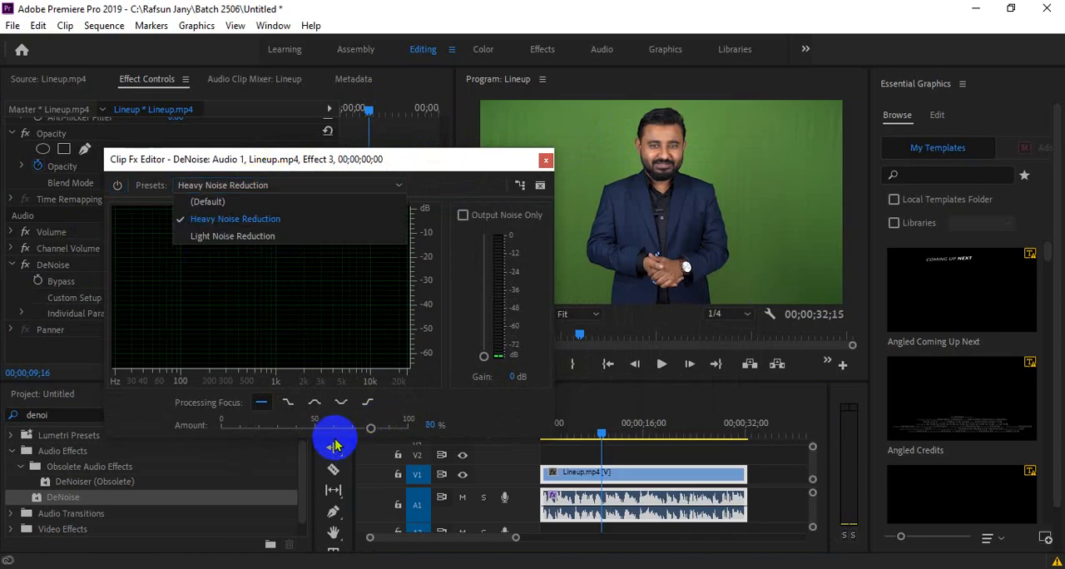
click(232, 236)
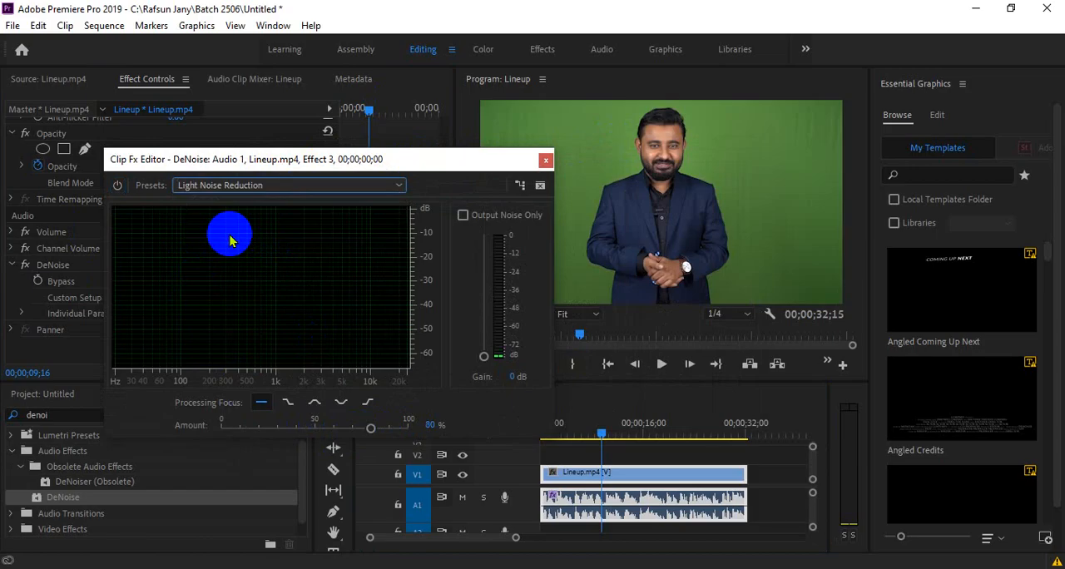
click(261, 186)
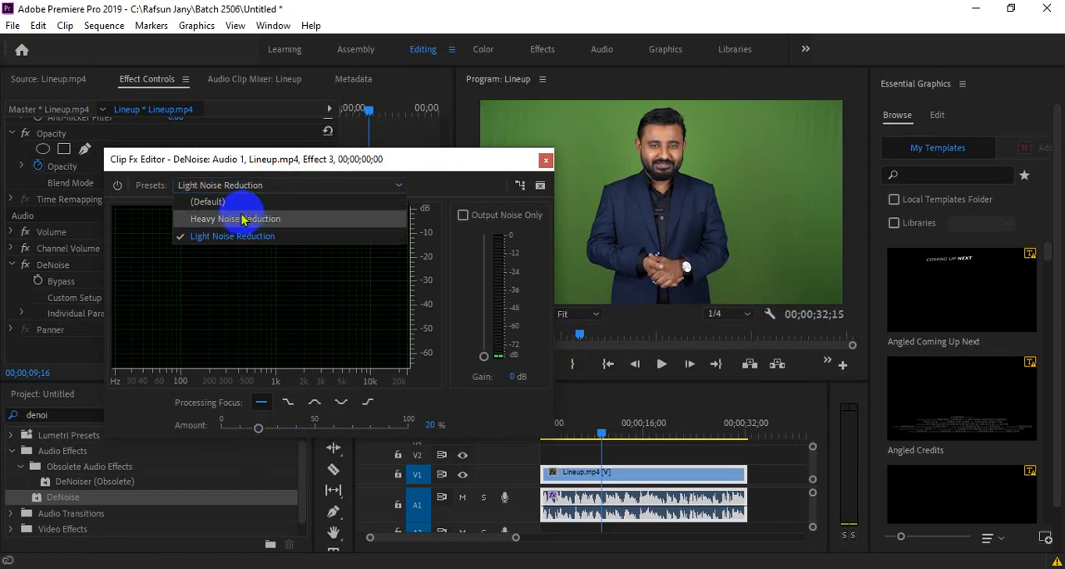
click(244, 214)
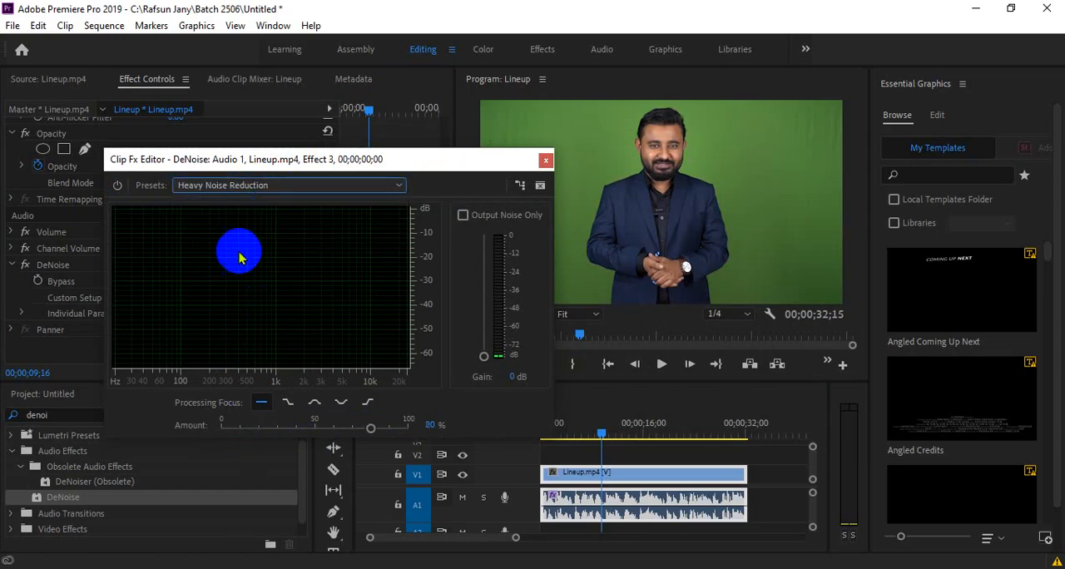
click(258, 185)
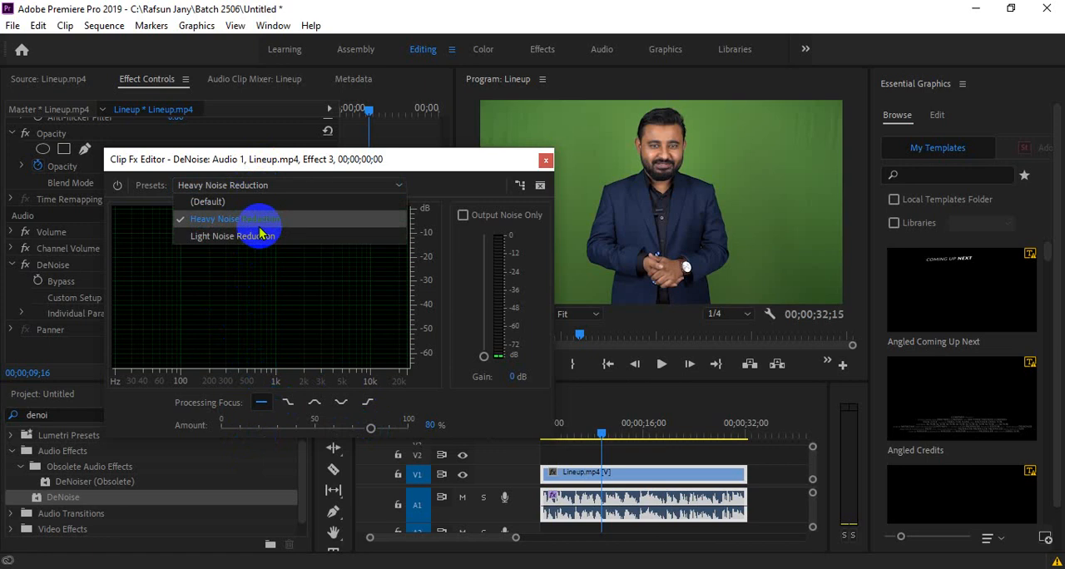
click(252, 284)
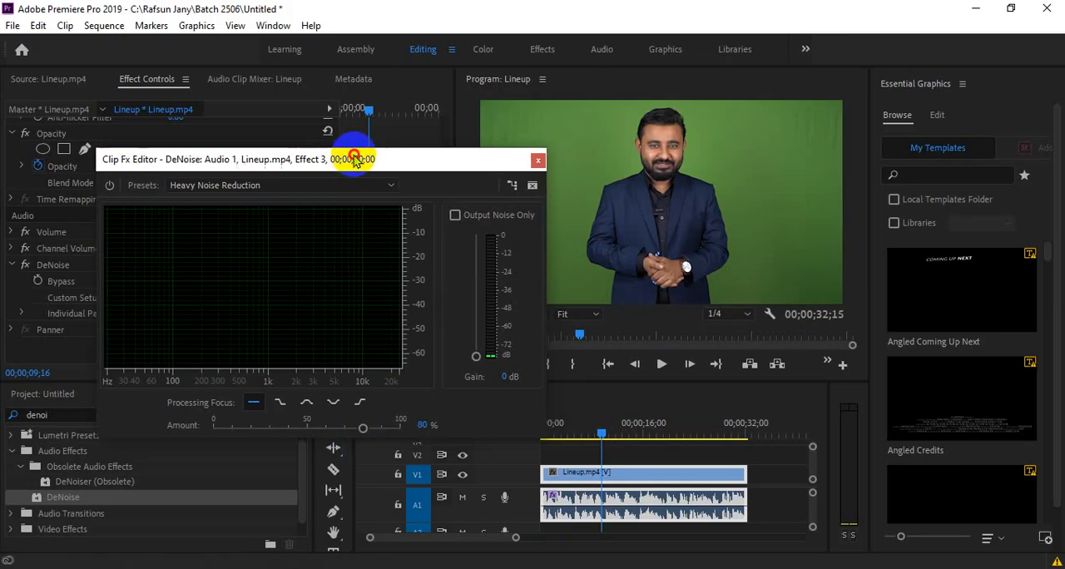
- Try lower DeNoise amounts of 55 % and 61 %, and settle on 57 %
drag(353, 160, 294, 155)
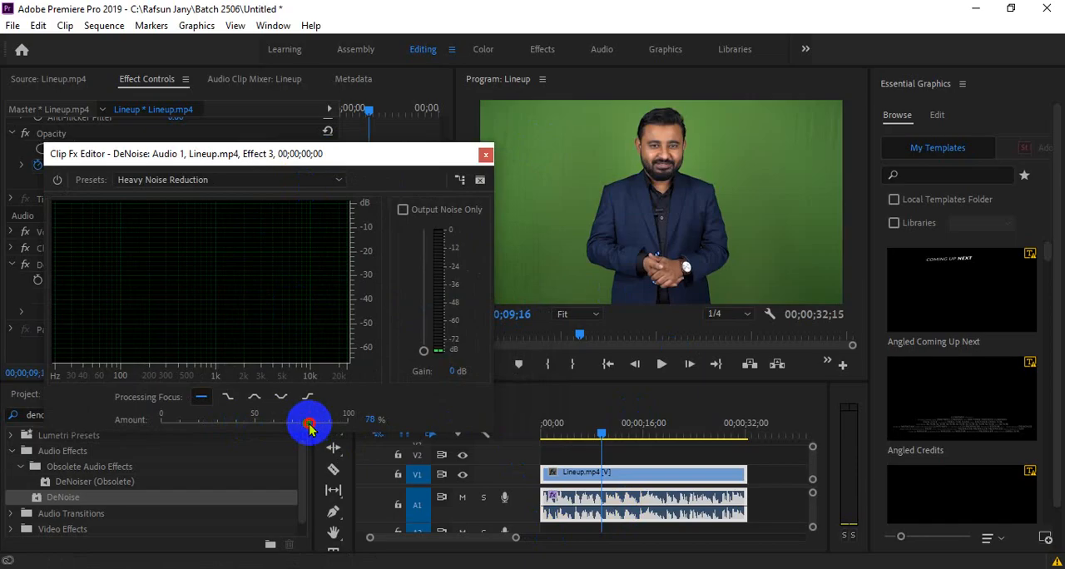
drag(309, 423, 263, 423)
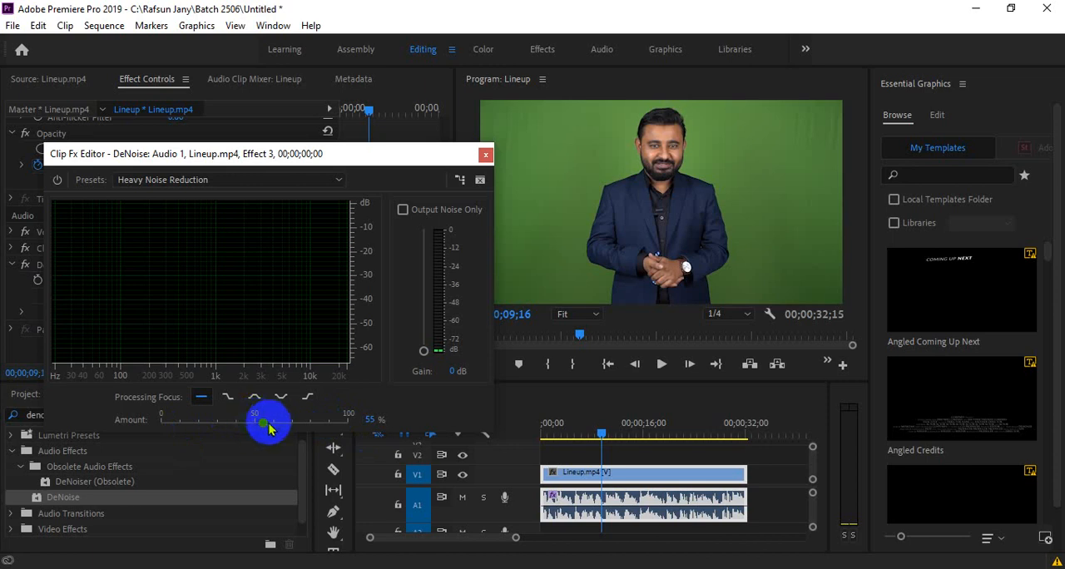
drag(267, 432, 280, 435)
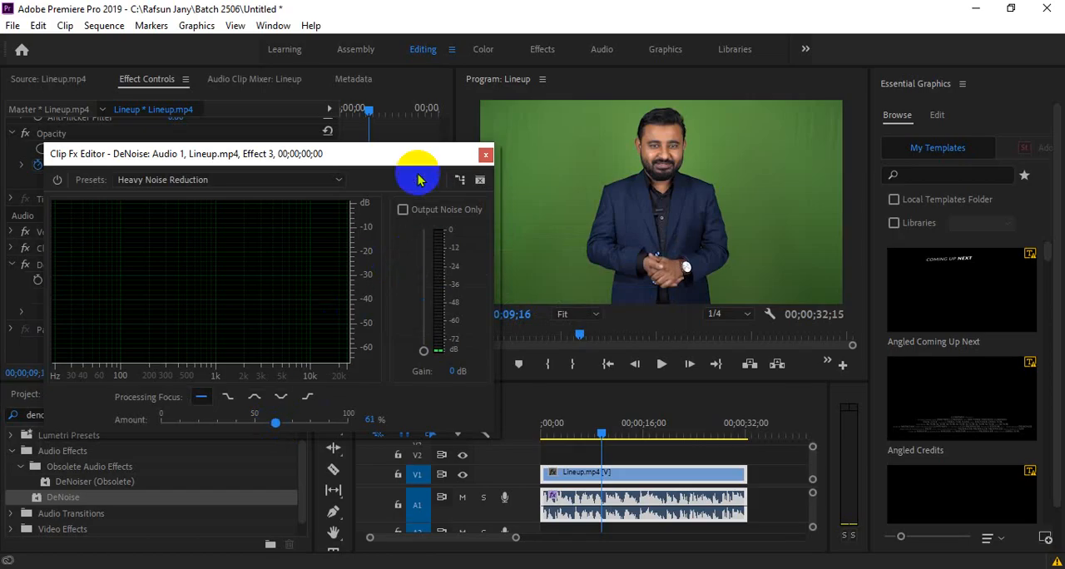
drag(376, 154, 425, 138)
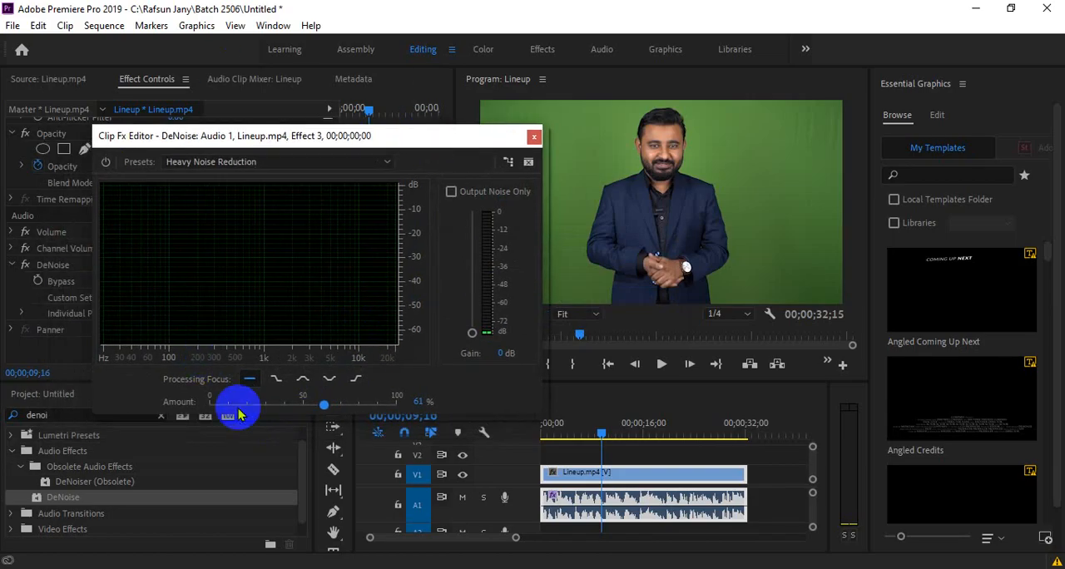
mouse_move(323, 402)
mouse_down()
mouse_move(219, 405)
mouse_move(313, 403)
mouse_up()
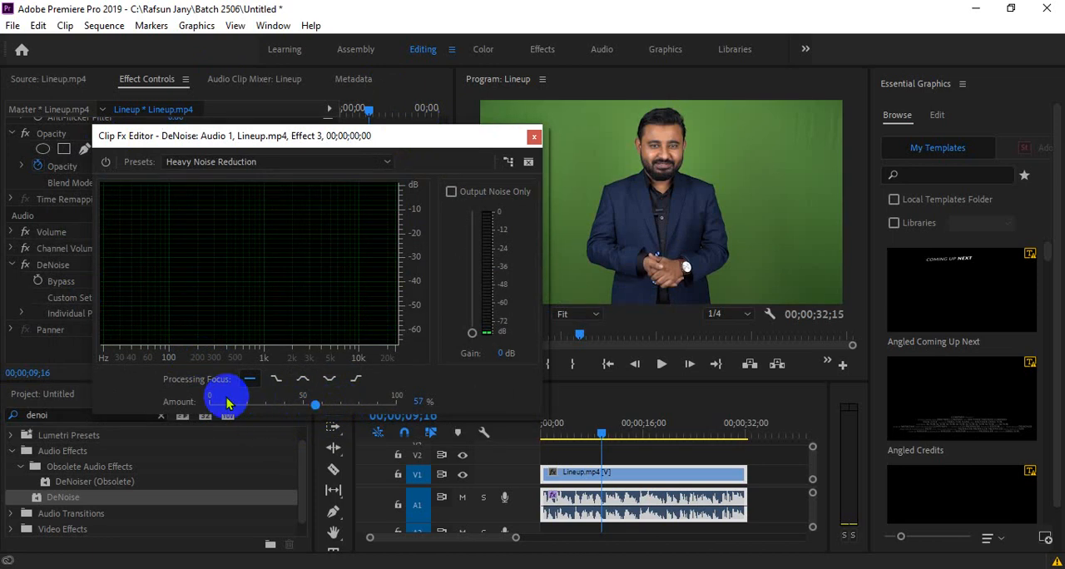
click(342, 476)
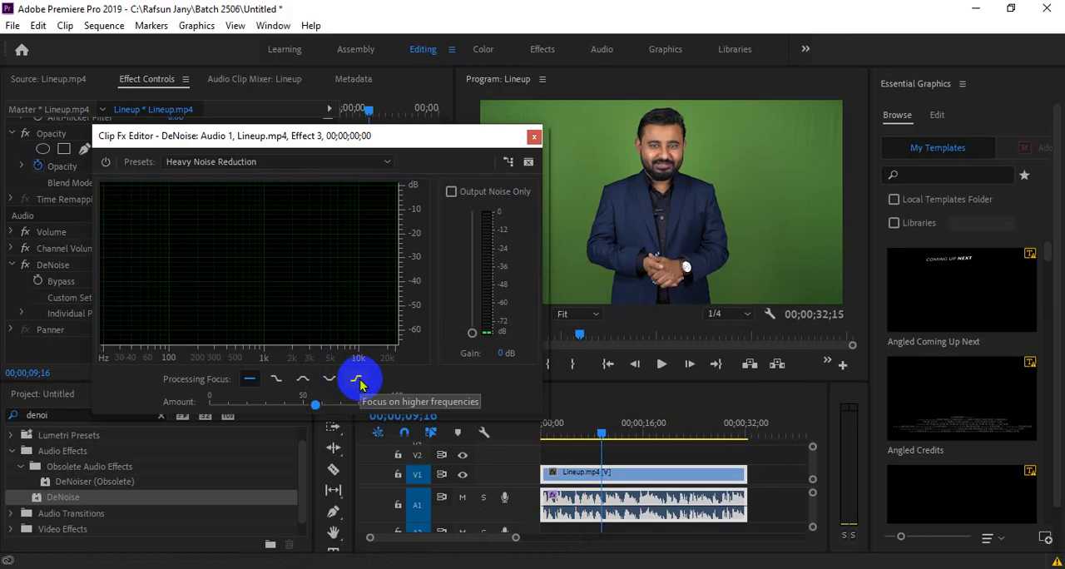
- Try the mid-frequency processing focus in the DeNoise editor and switch back to focusing on all frequencies
click(303, 379)
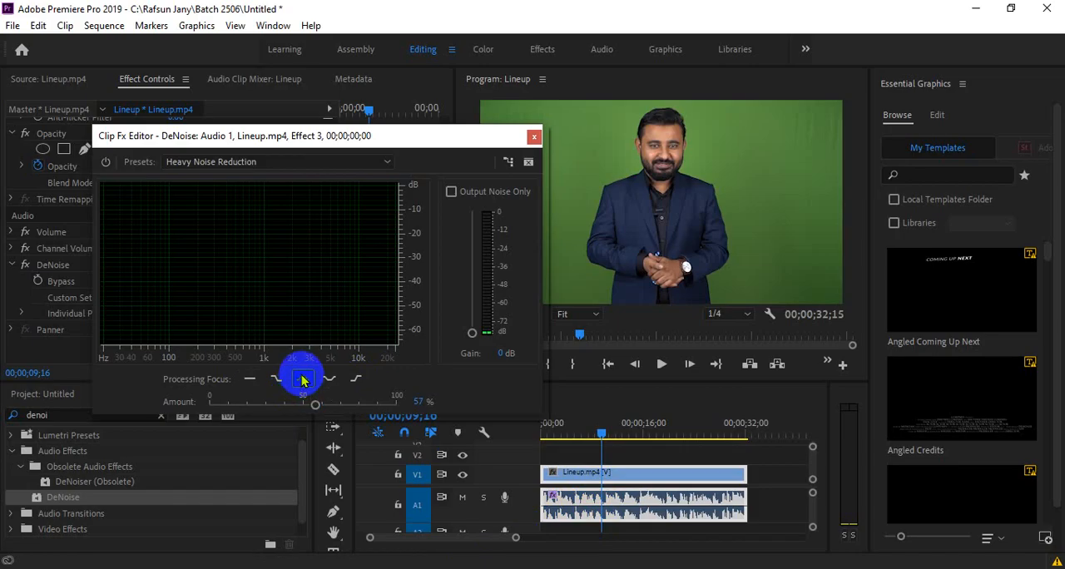
click(251, 379)
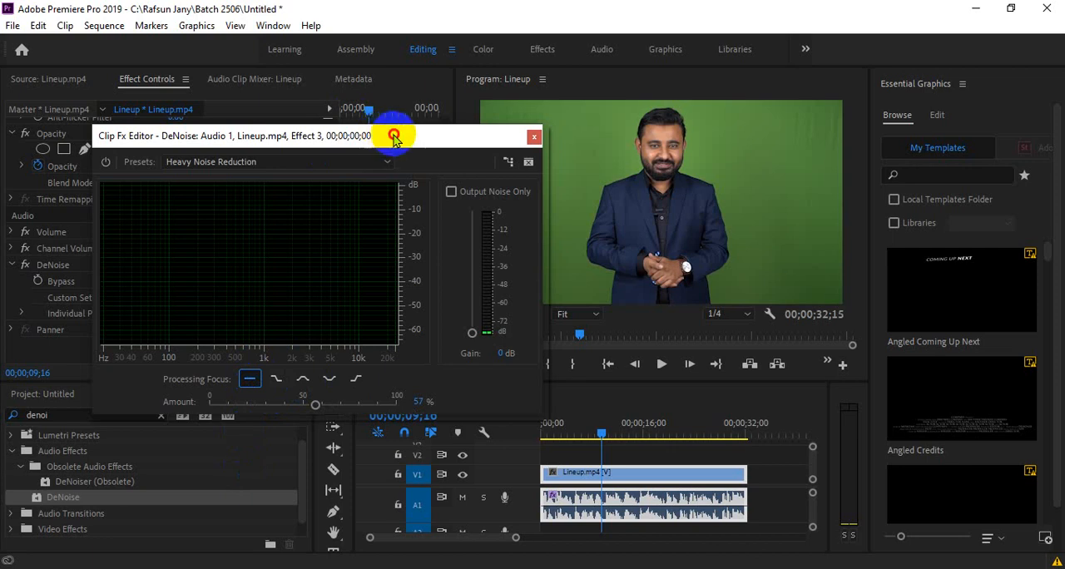
drag(395, 136, 411, 114)
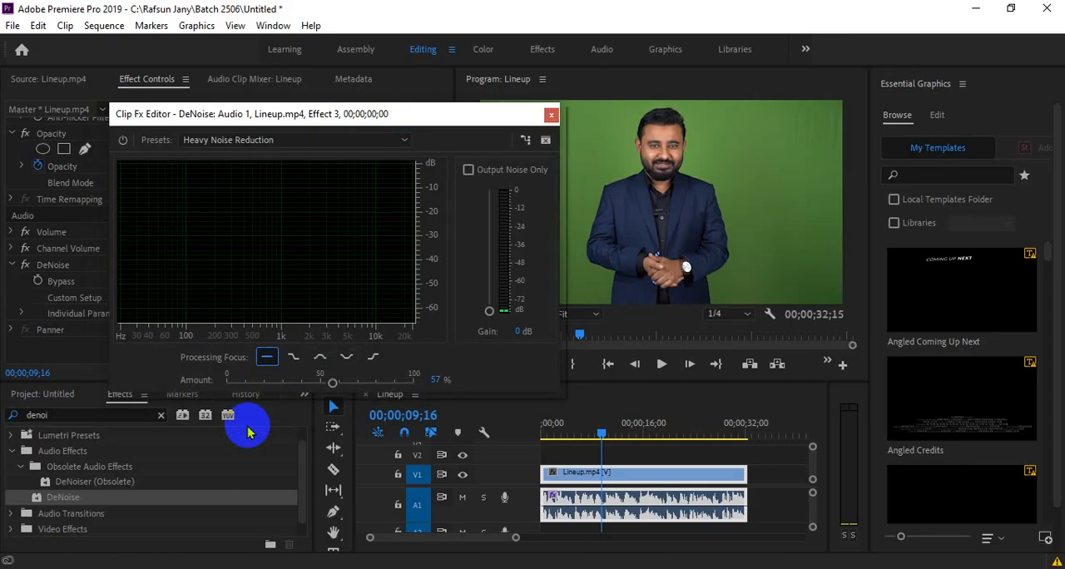
- Raise the DeNoise amount to 63 %, play the sequence up to 00;00;15;08 and reduce the amount to 60 % while listening
drag(333, 382, 341, 387)
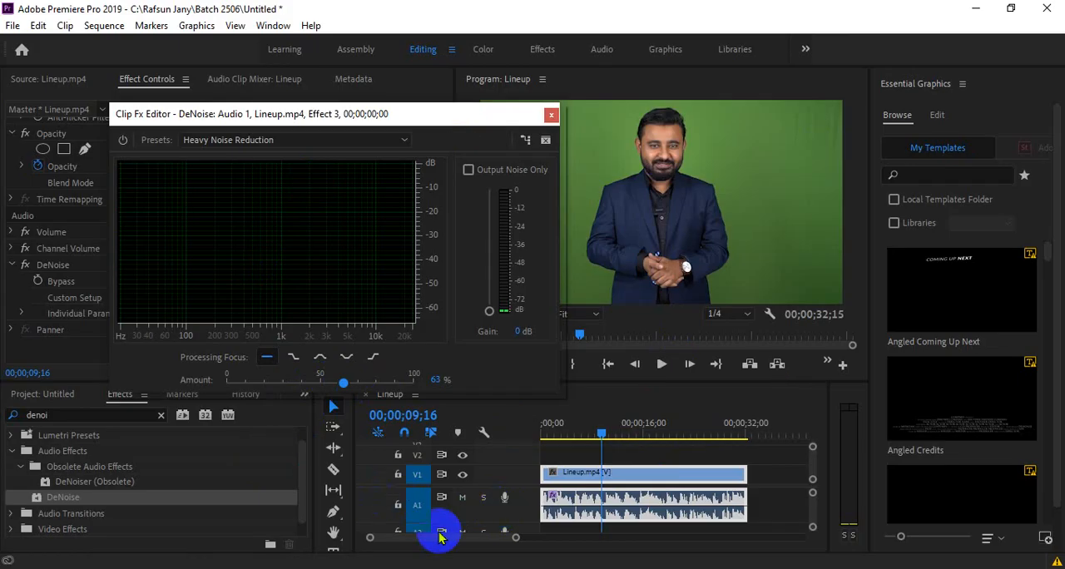
drag(458, 121, 357, 125)
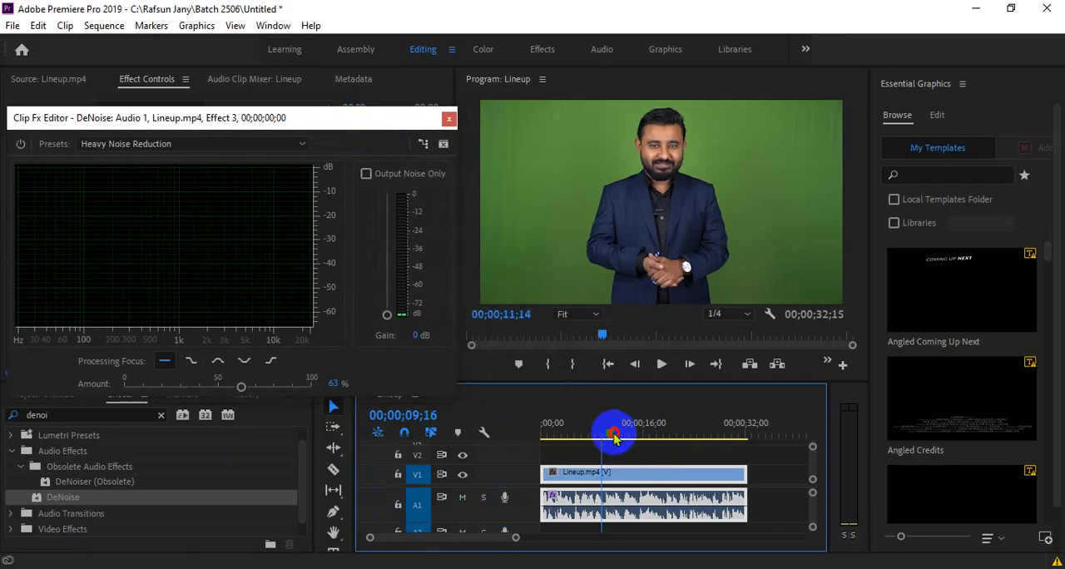
drag(615, 431, 577, 431)
key(space)
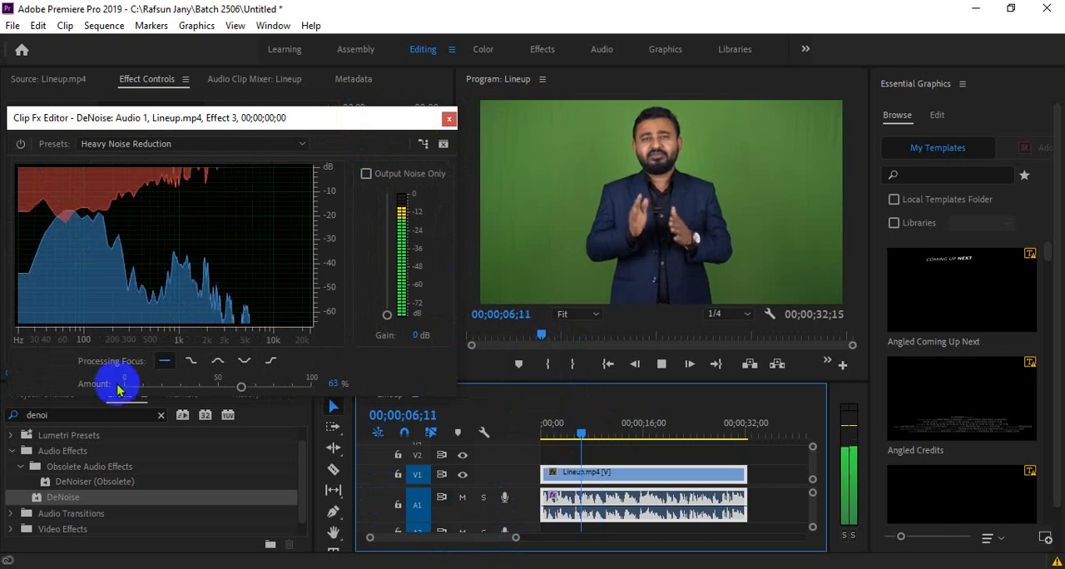
drag(240, 386, 234, 388)
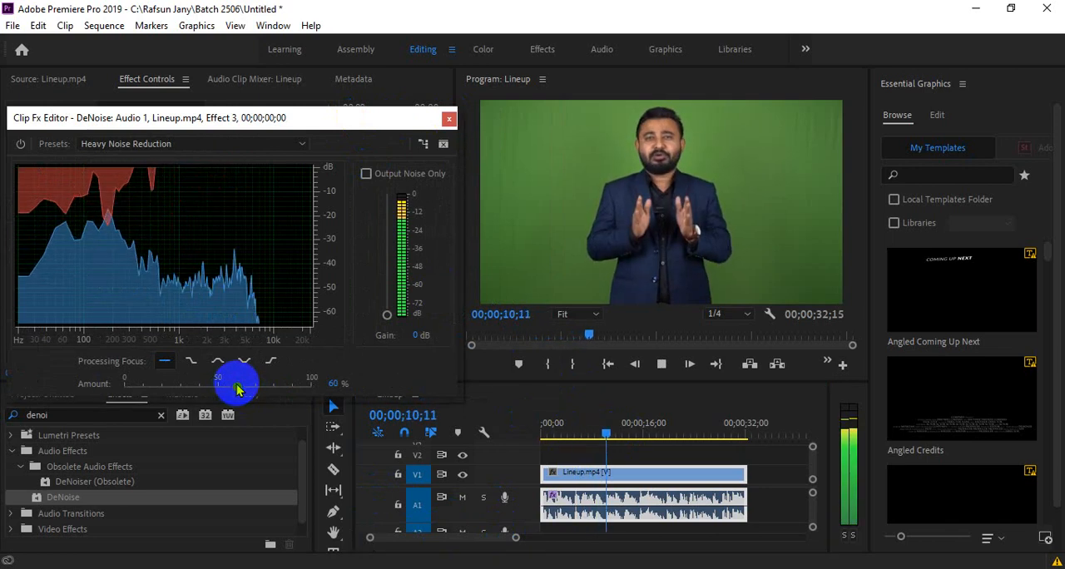
key(space)
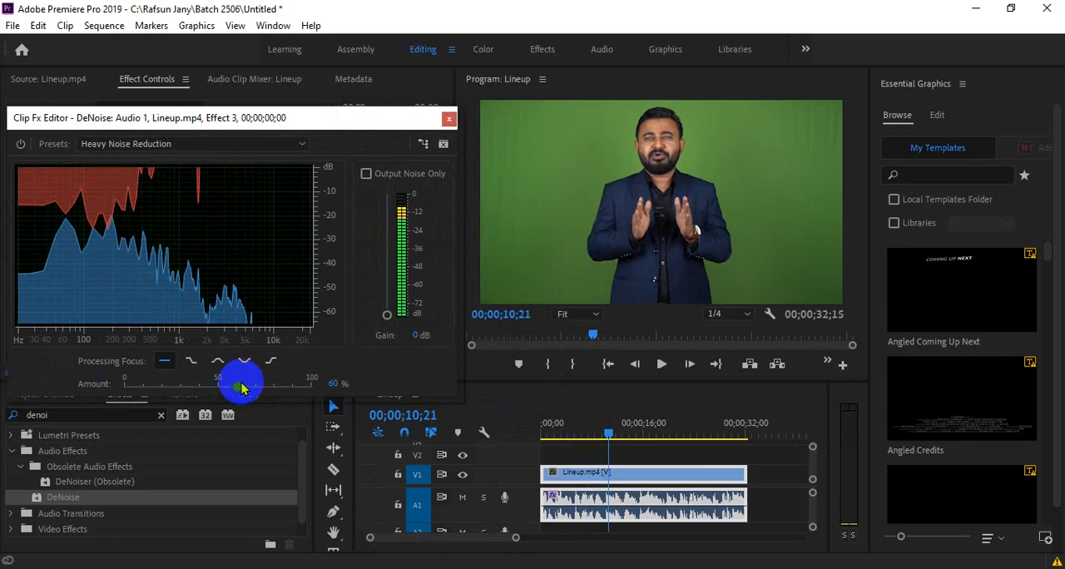
key(space)
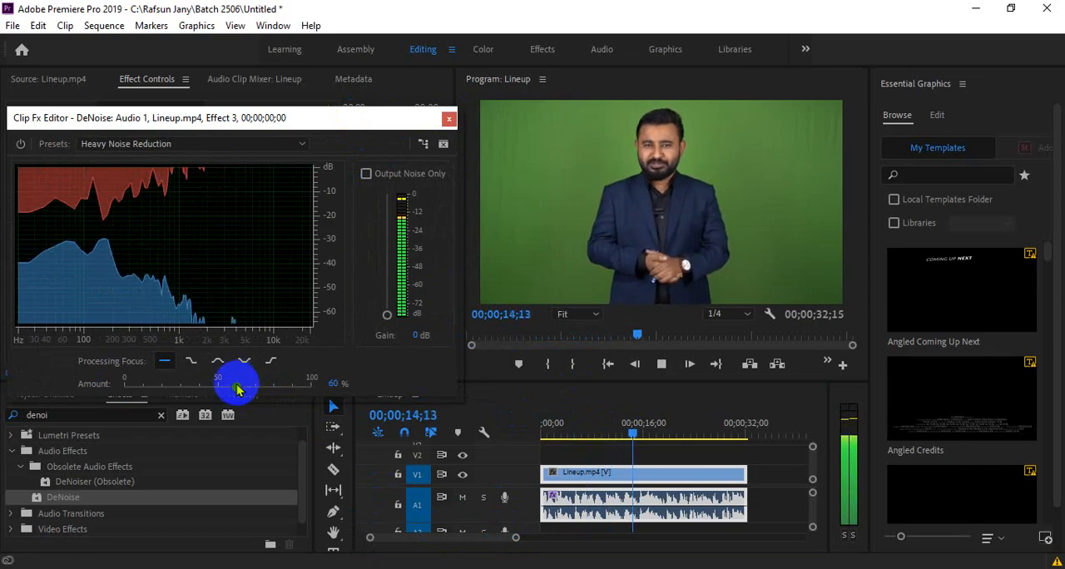
key(space)
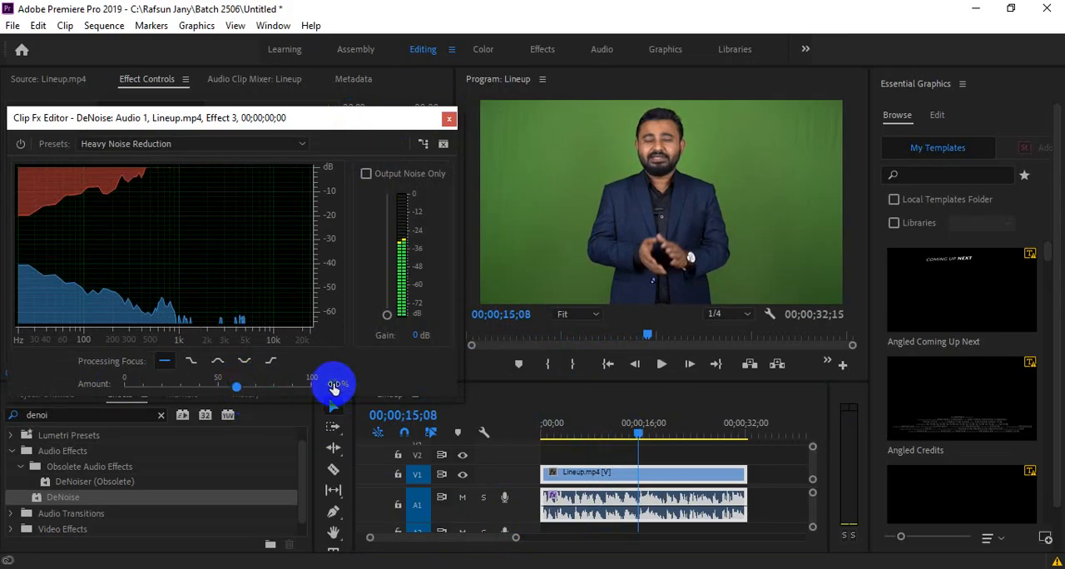
- Set the DeNoise amount to exactly 60 % as a numeric value and close the effect editor
mouse_move(337, 385)
mouse_down()
mouse_move(349, 380)
mouse_move(334, 392)
mouse_up()
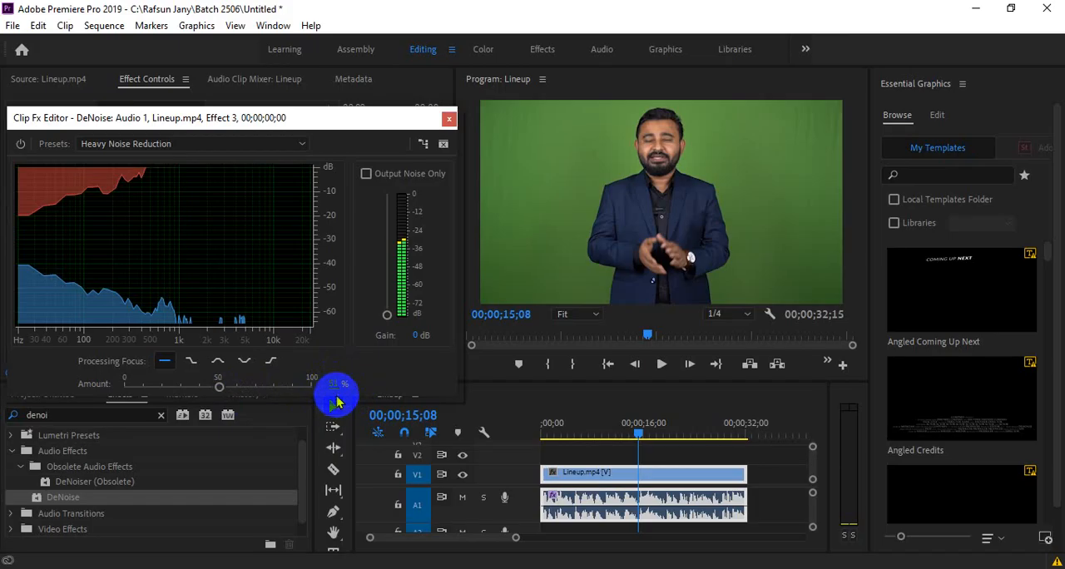
click(330, 383)
text(60)
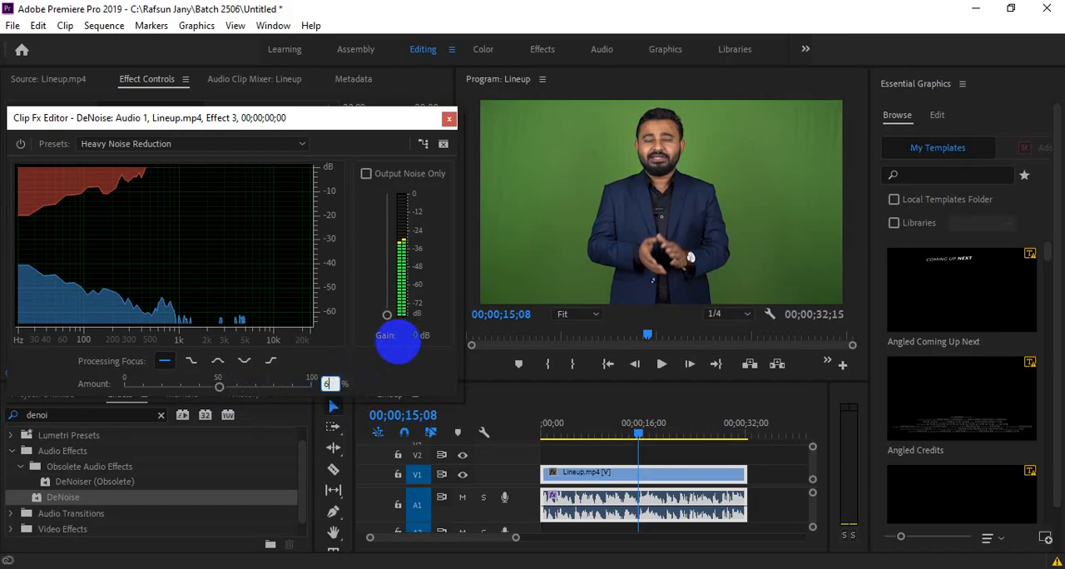
key(Return)
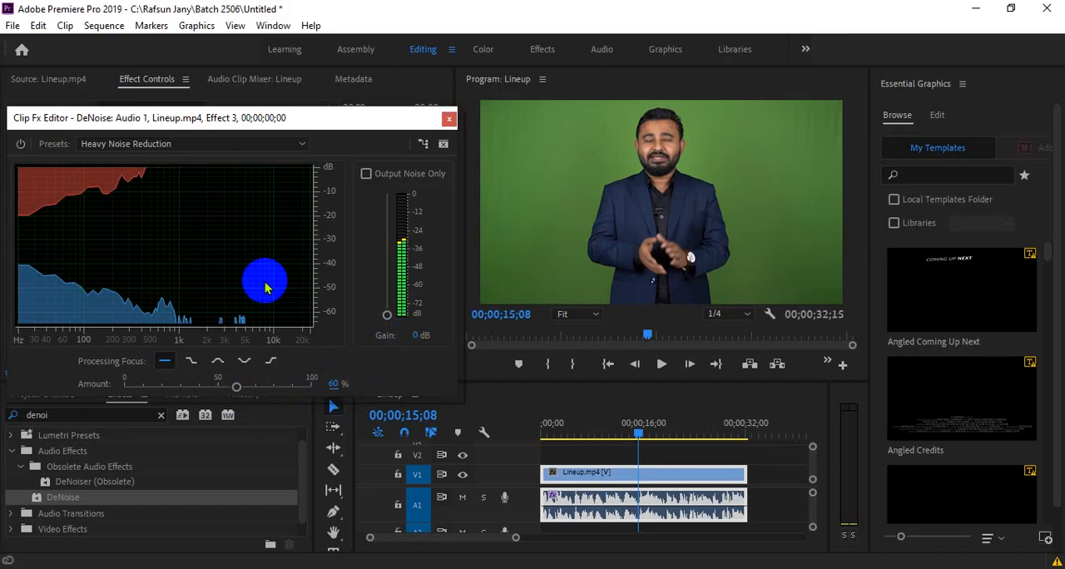
drag(254, 115, 451, 136)
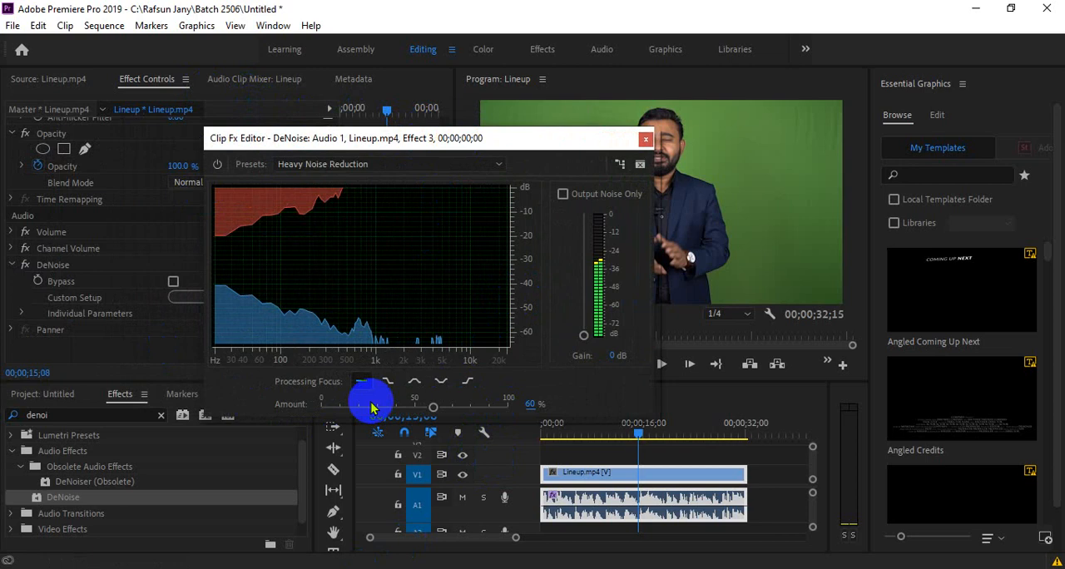
click(645, 138)
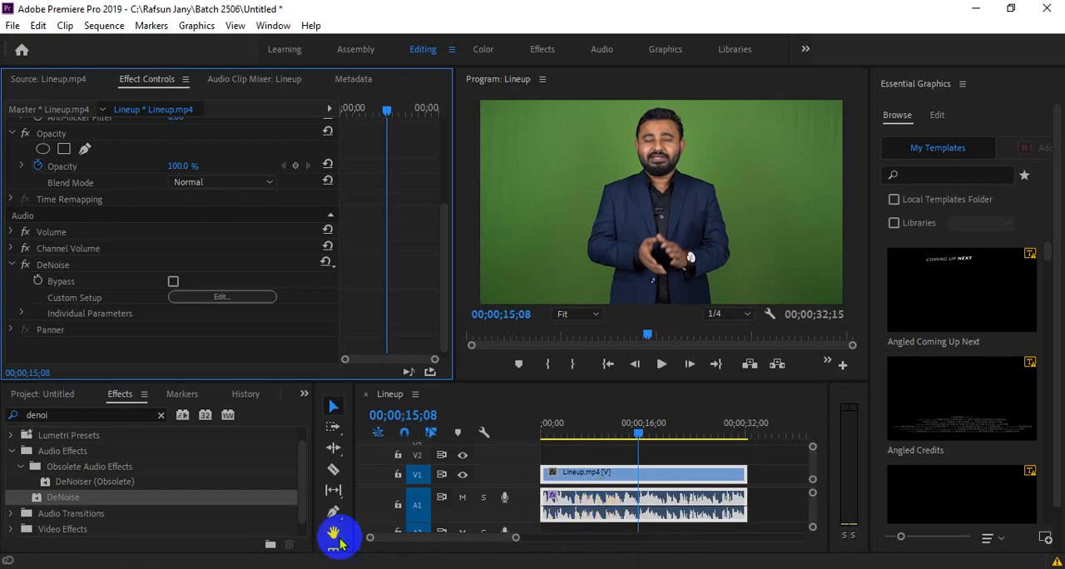
- Clear the effects search term, and reopen DeNoise's custom setup to review its settings before closing it
click(160, 414)
click(118, 414)
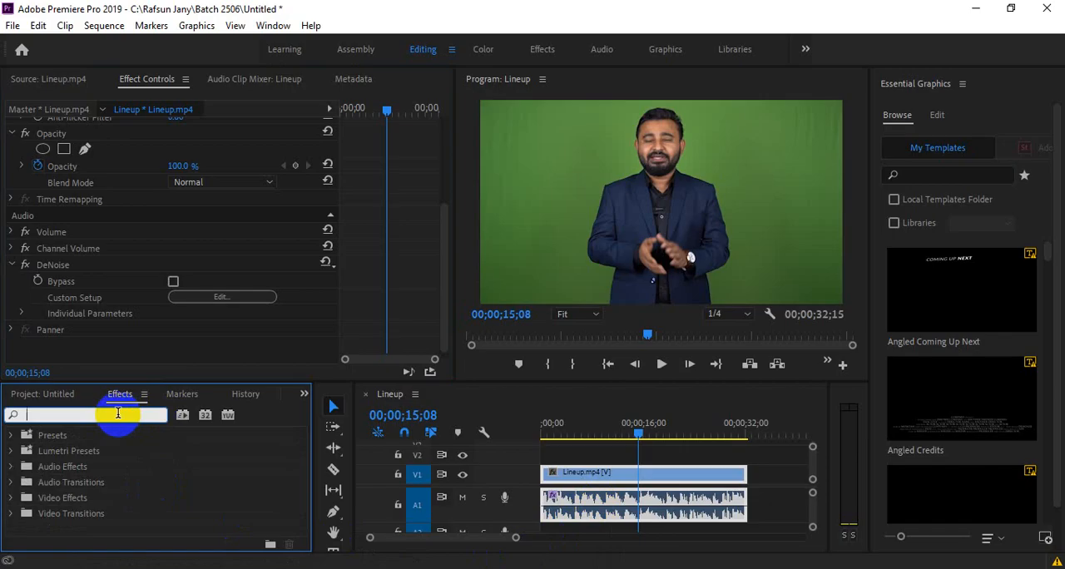
click(220, 297)
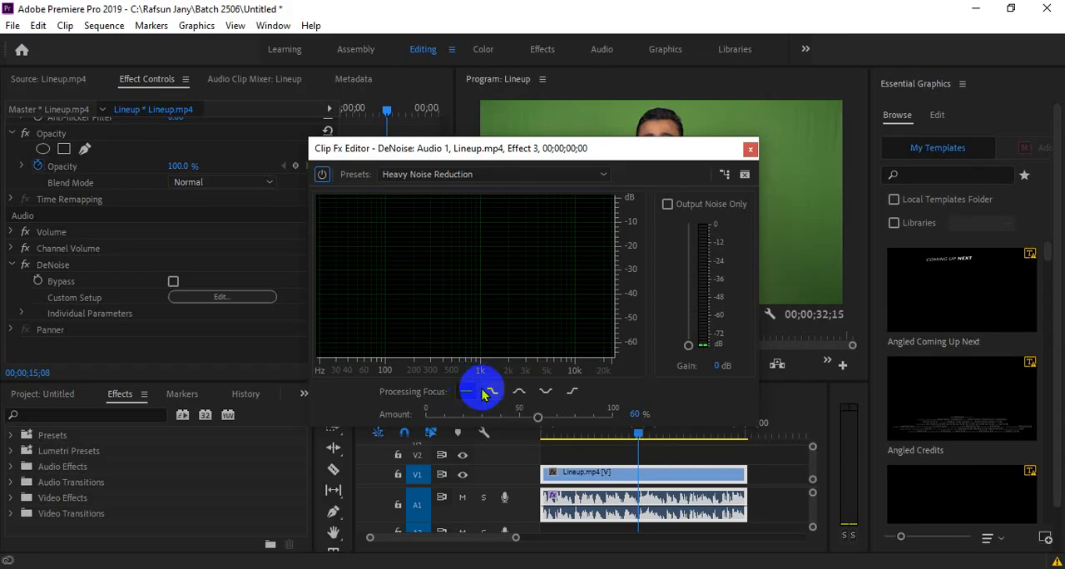
click(751, 151)
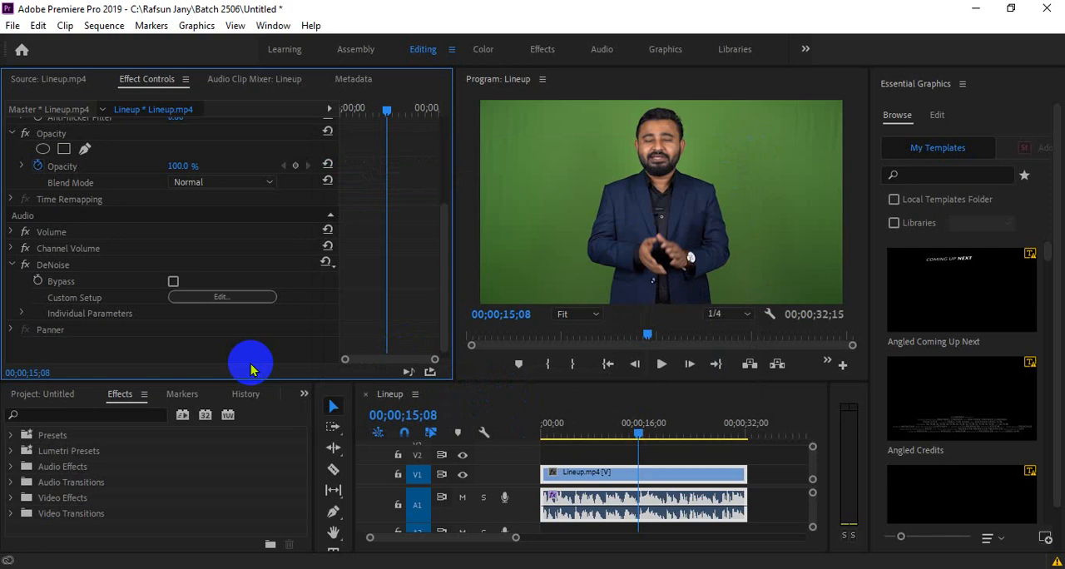
- Search the effects for "multiba" and apply the Multiband Compressor to the Lineup.mp4 audio on track A1
click(89, 413)
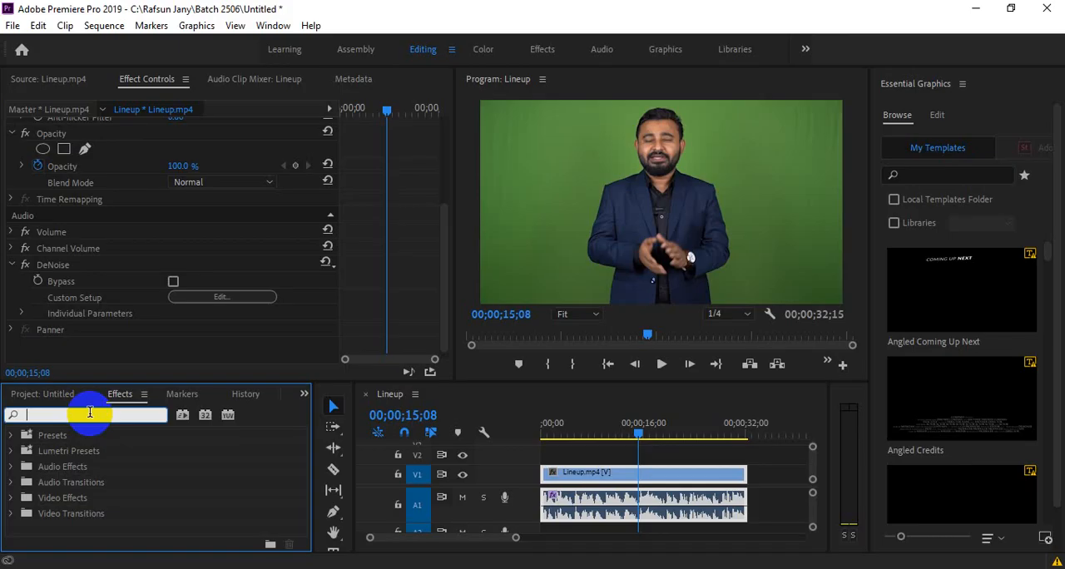
text(multd)
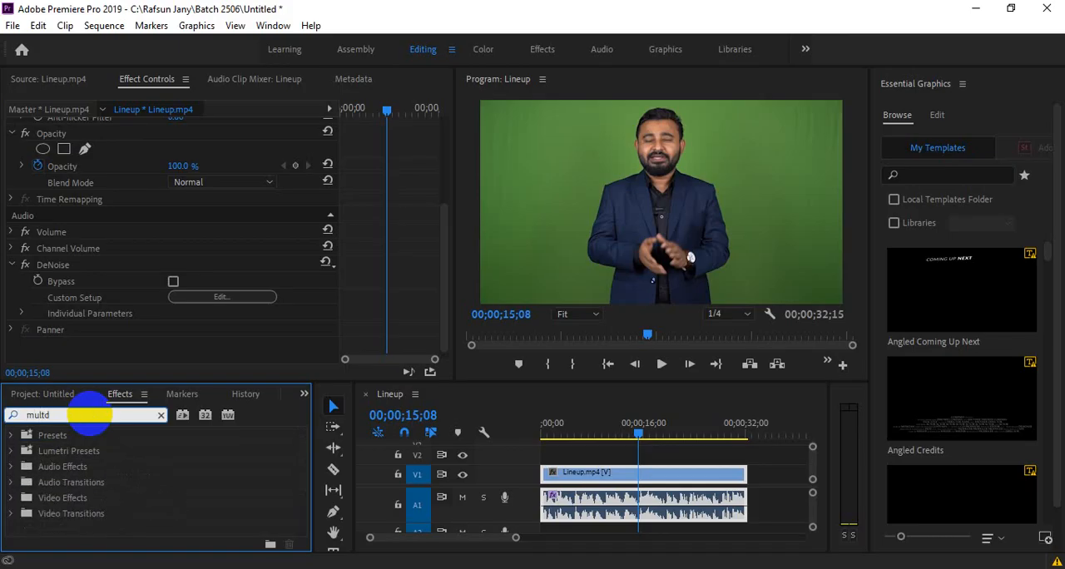
key(BackSpace)
text(iba)
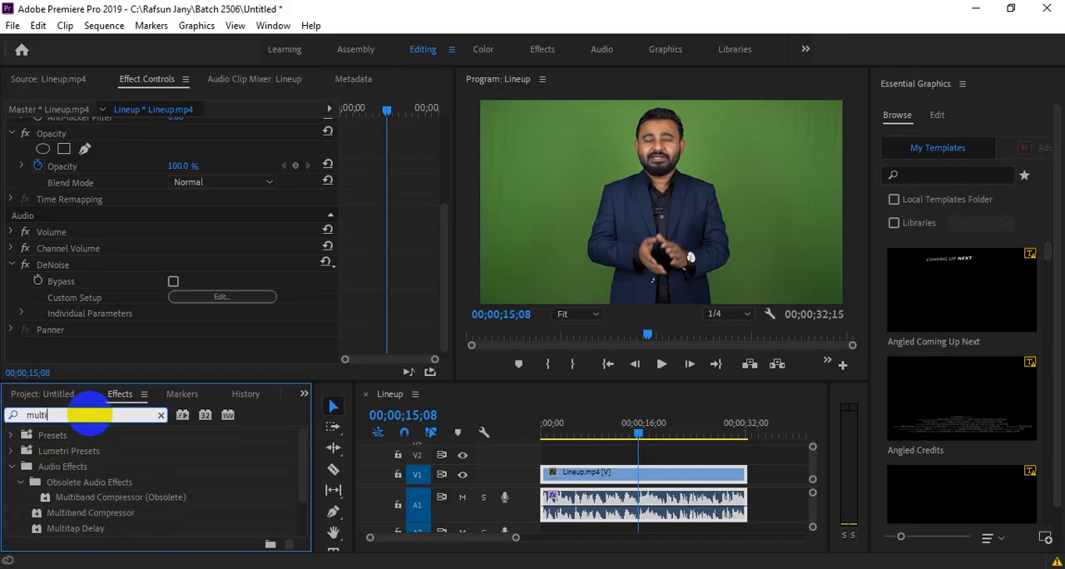
click(120, 519)
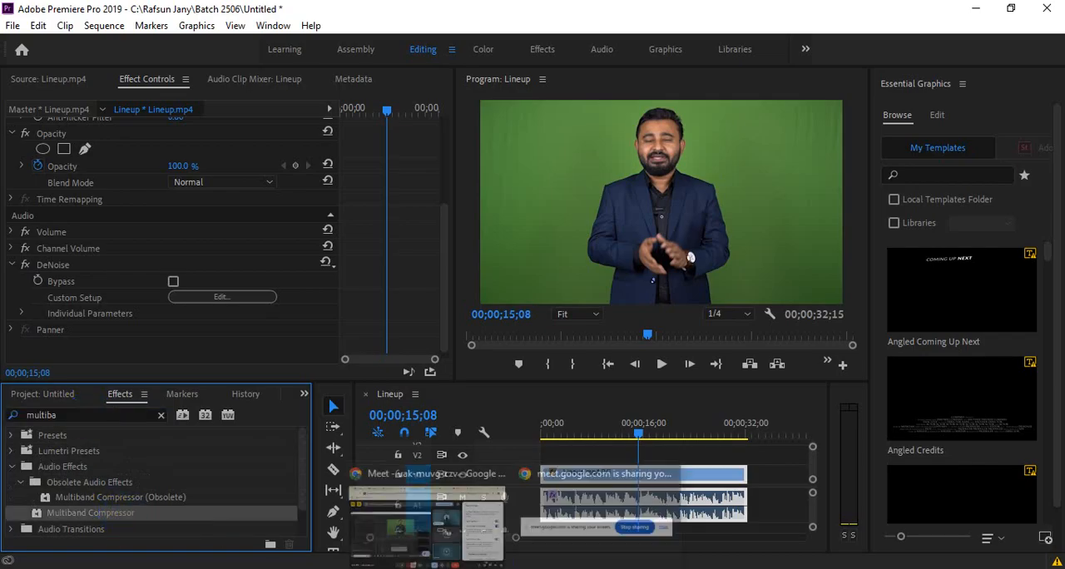
click(466, 528)
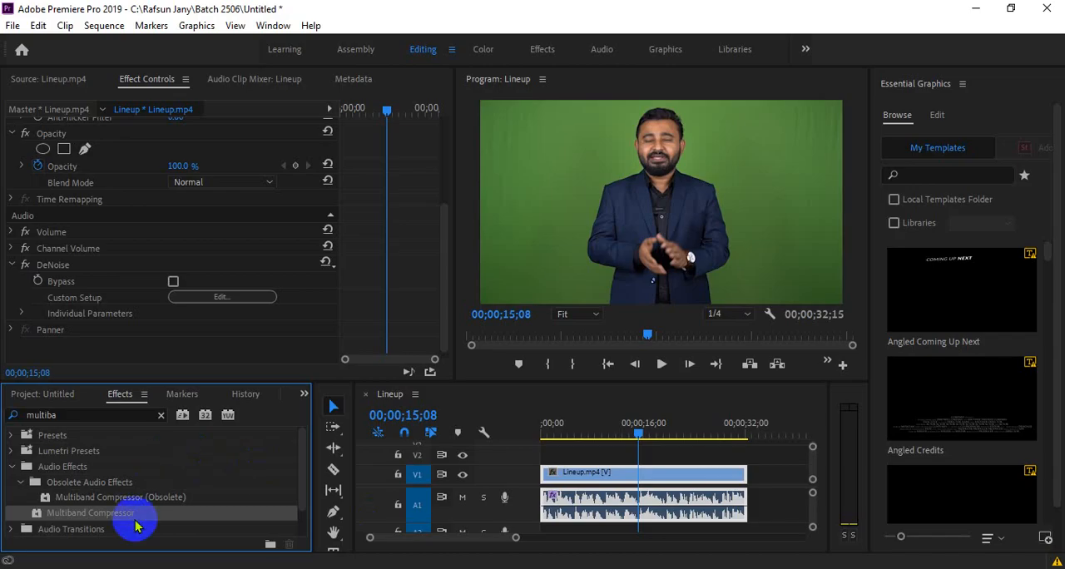
drag(106, 518, 596, 522)
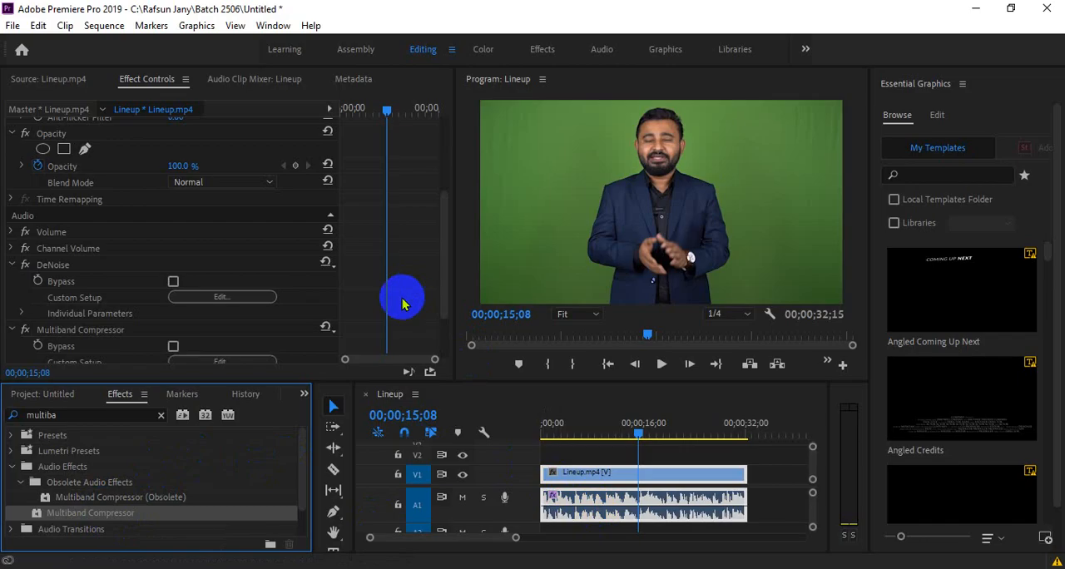
- Open the Multiband Compressor's custom setup, check the Google Meet call briefly, and choose the Kill the Harshness preset
scroll(402, 305, down, 1)
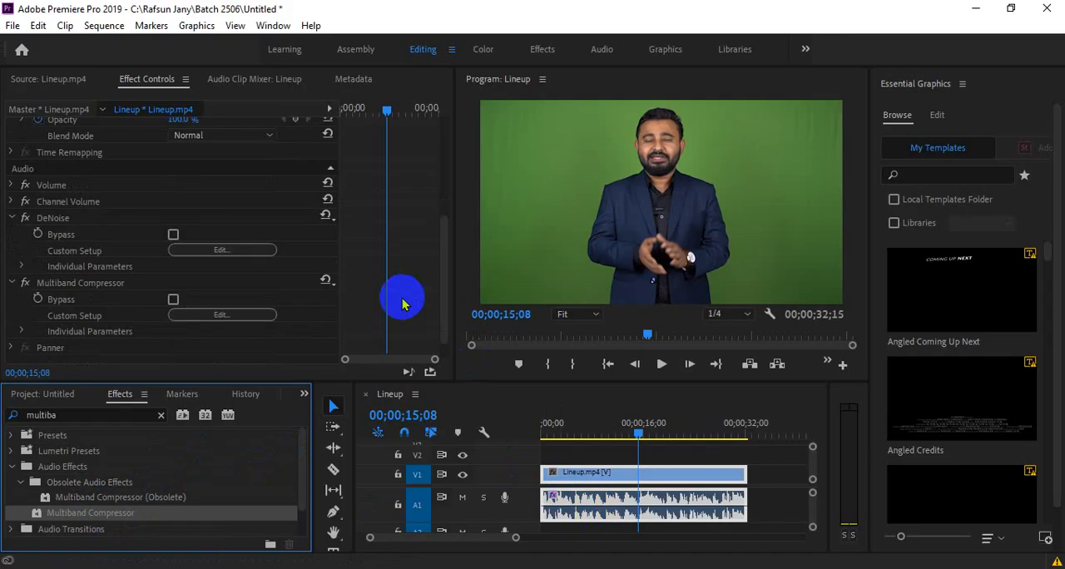
click(240, 317)
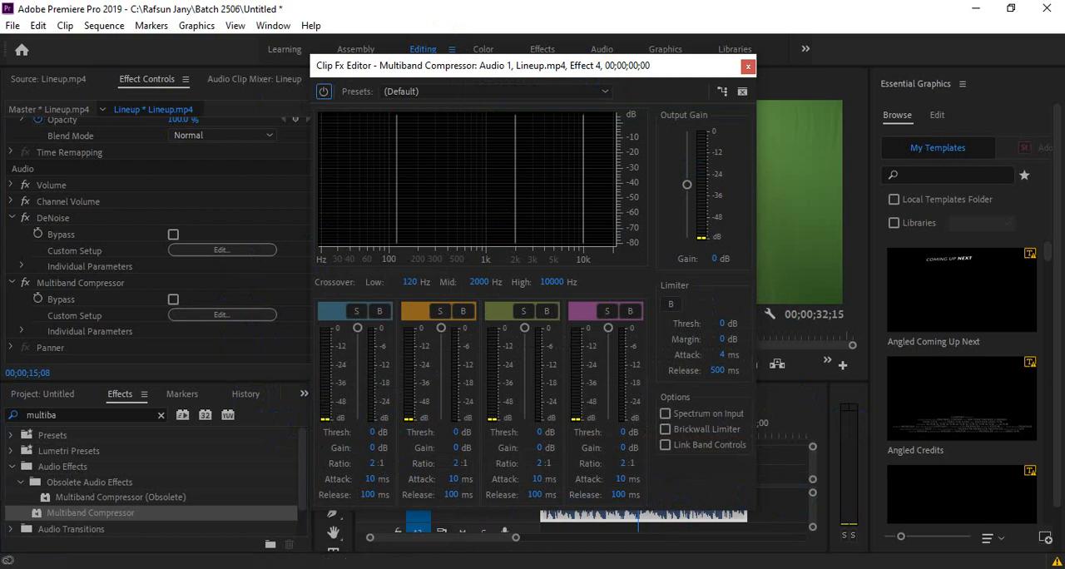
click(424, 516)
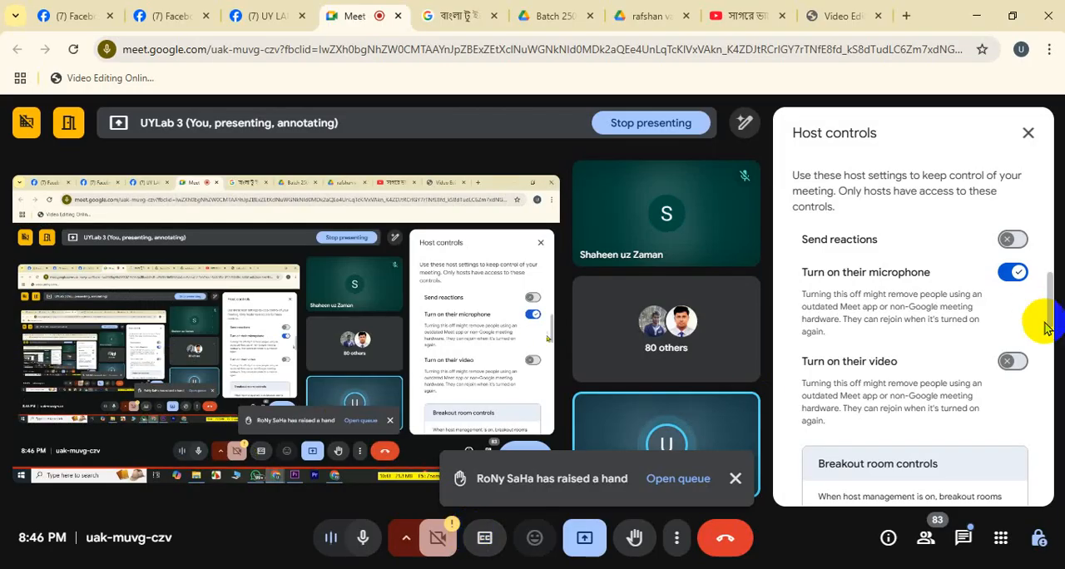
click(977, 15)
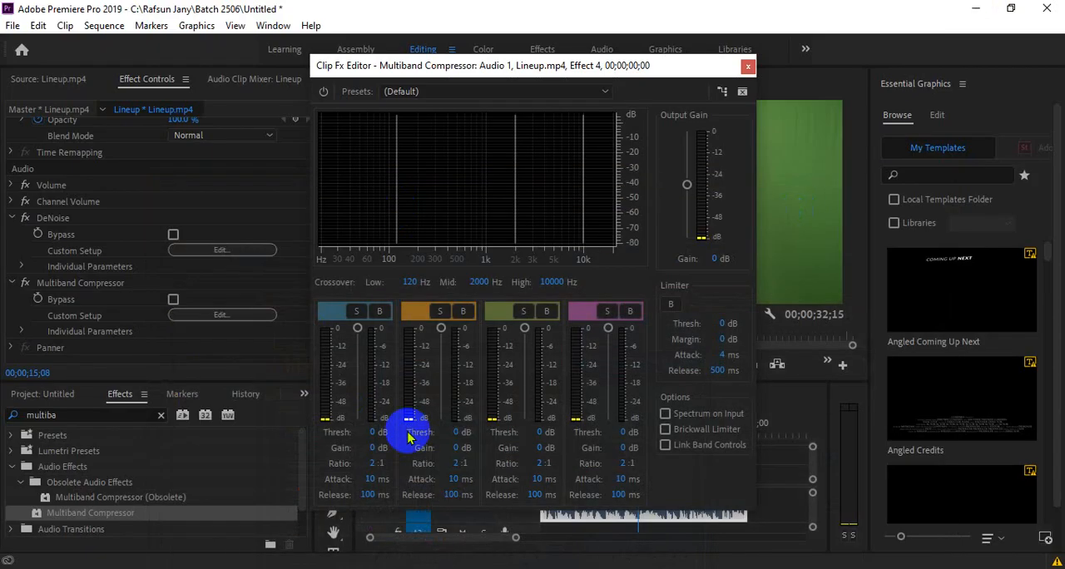
click(432, 94)
click(416, 91)
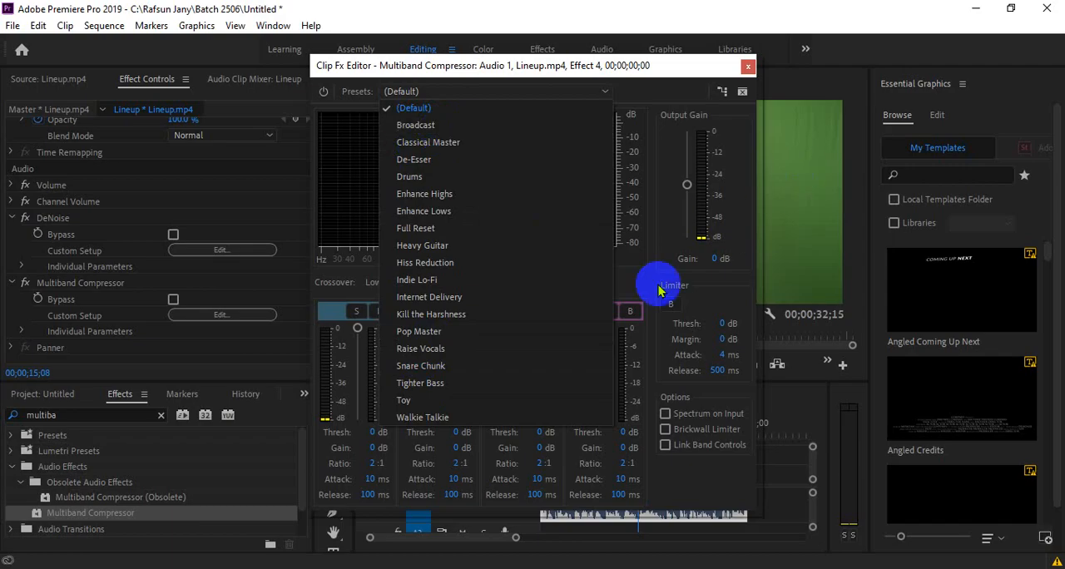
click(450, 318)
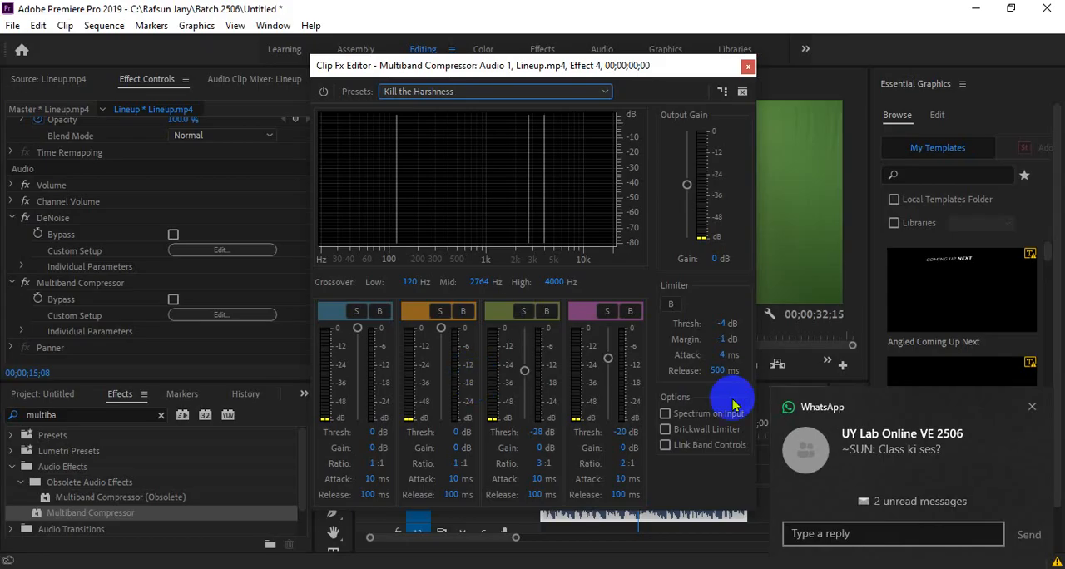
- Switch to WhatsApp and reply "class choltese" in the UY Lab Online VE 2506 group
click(938, 453)
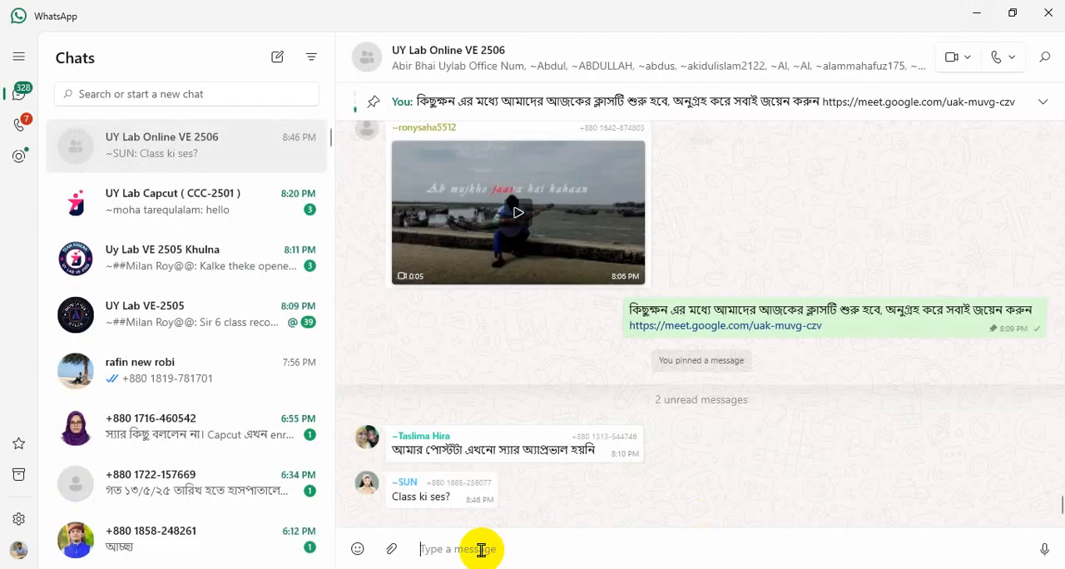
text(cl)
key(BackSpace)
key(BackSpace)
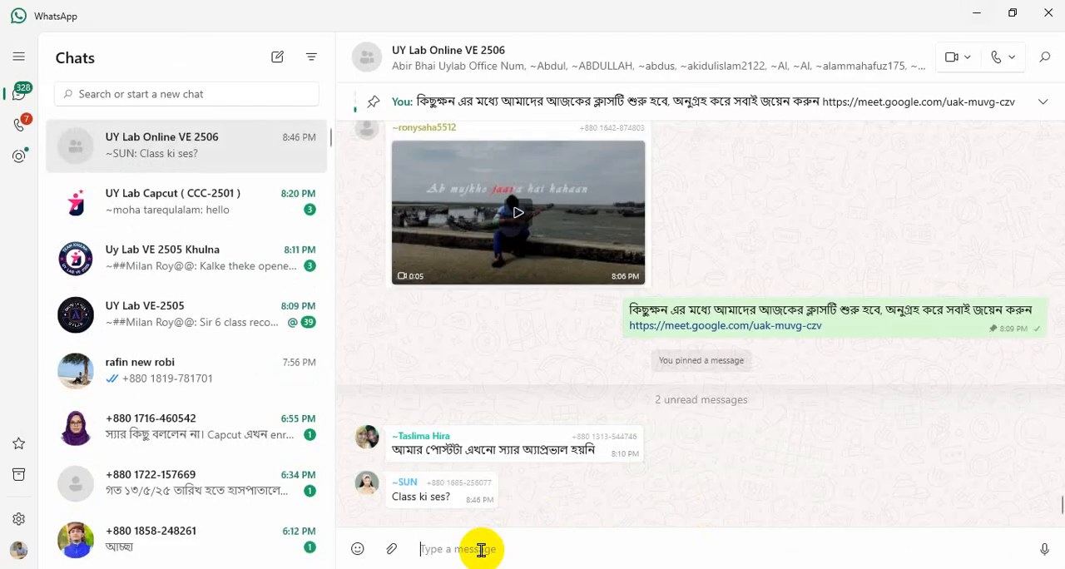
text(class chol)
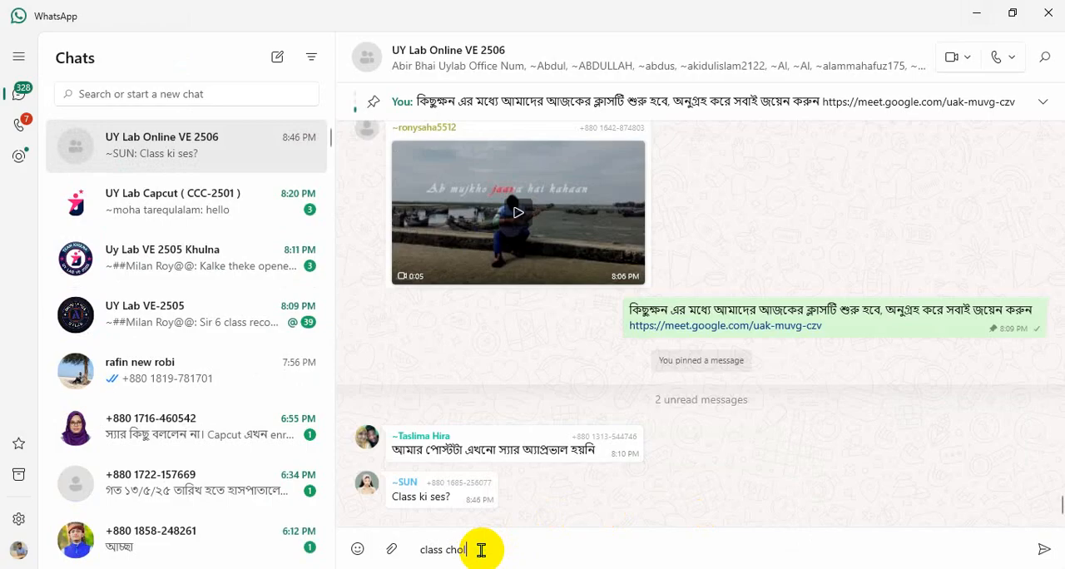
text(tese)
key(Return)
- Send "kindly meet...e asun" to the same WhatsApp group and return to Premiere Pro
text(knd)
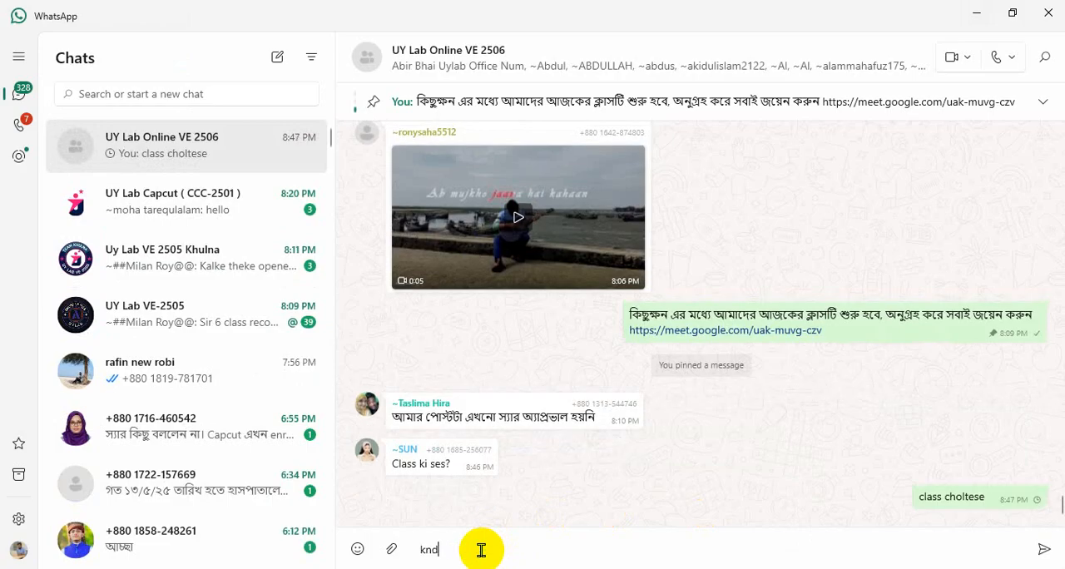
key(BackSpace)
key(BackSpace)
text(indly meet...e asun)
key(Return)
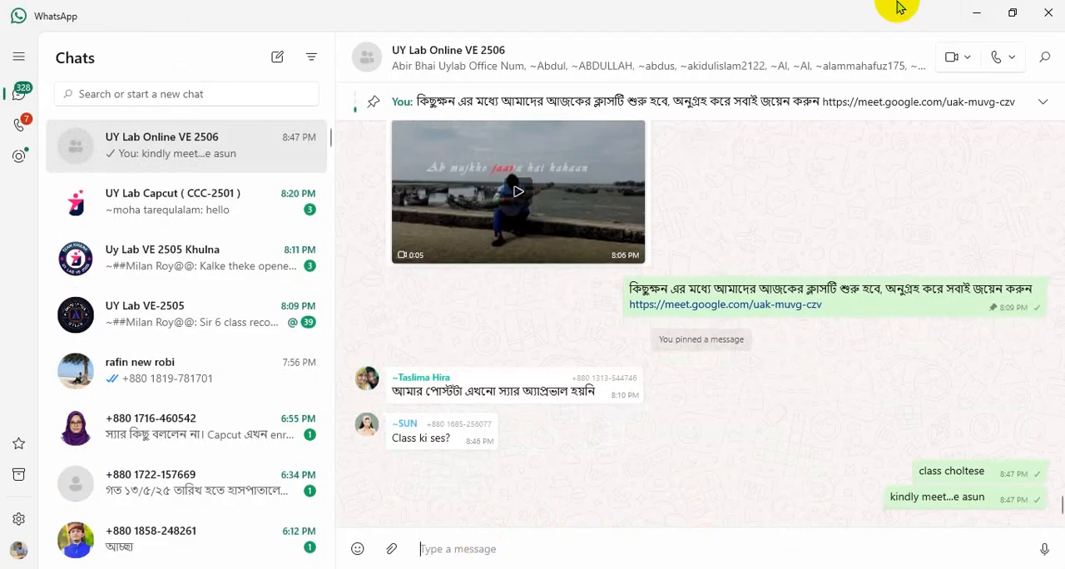
click(976, 11)
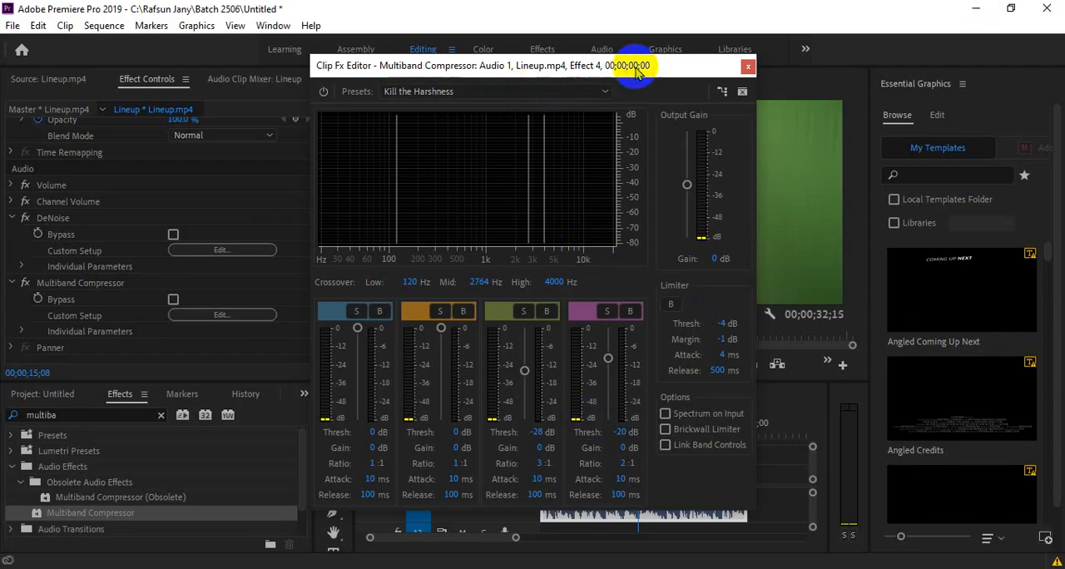
- Move the compressor editor off the program monitor and play the sequence from near its start to hear the compression
drag(662, 64, 404, 39)
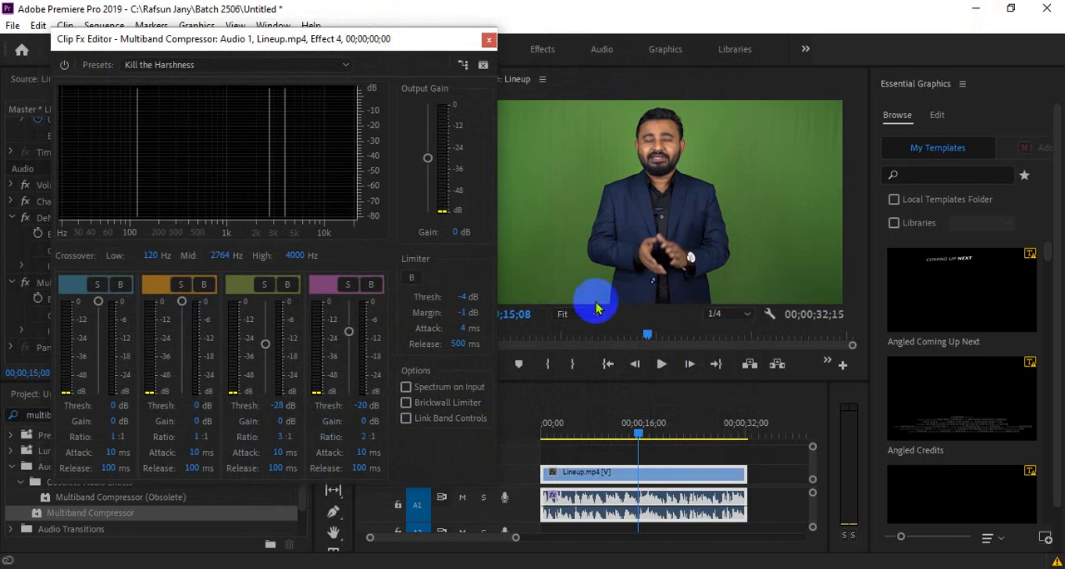
click(546, 435)
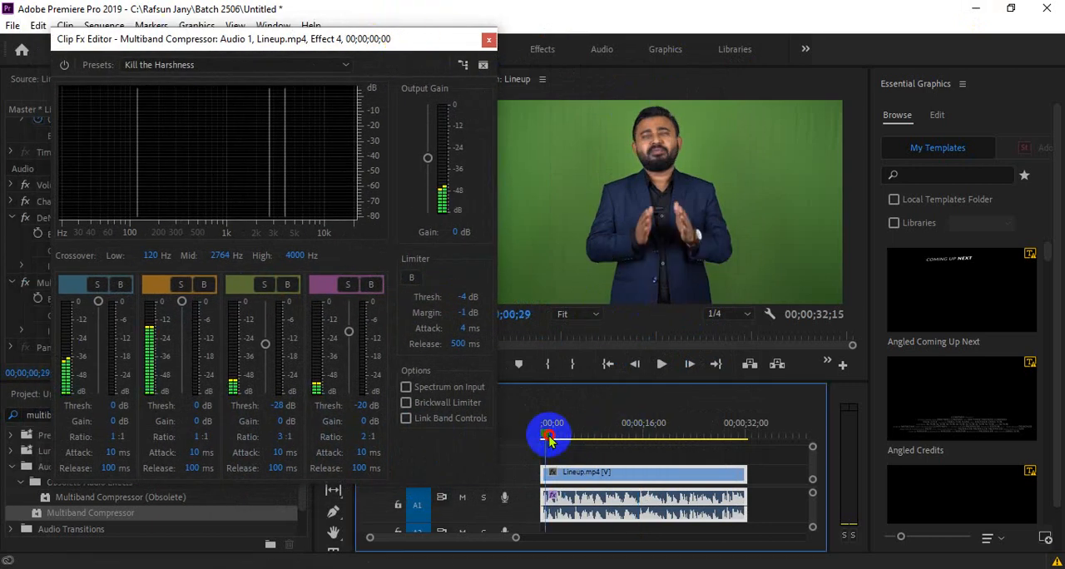
key(space)
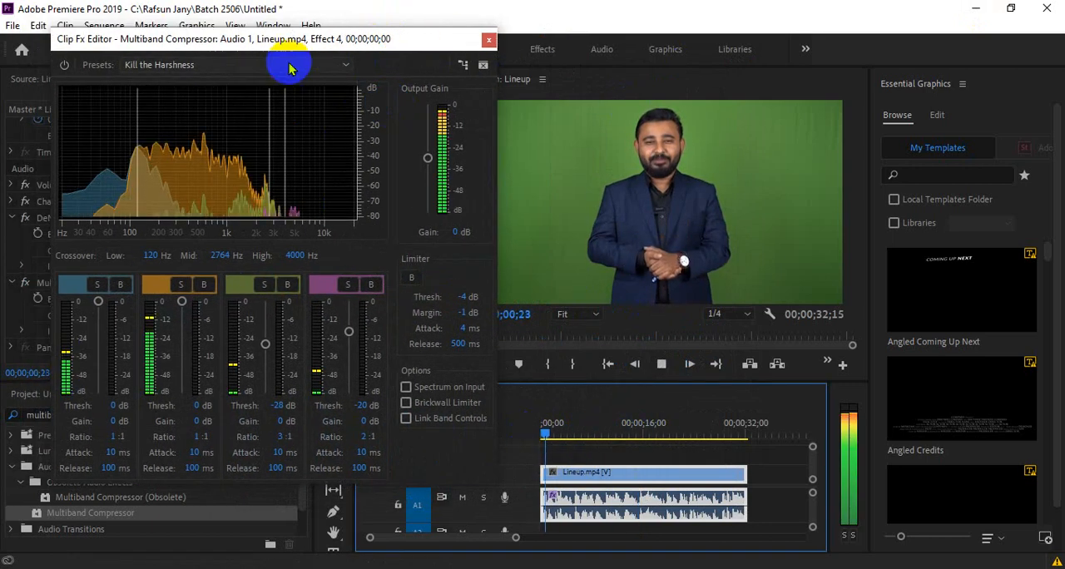
- Try the Hiss Reduction and Broadcast compressor presets during playback and switch back to Kill the Harshness
click(283, 64)
click(197, 236)
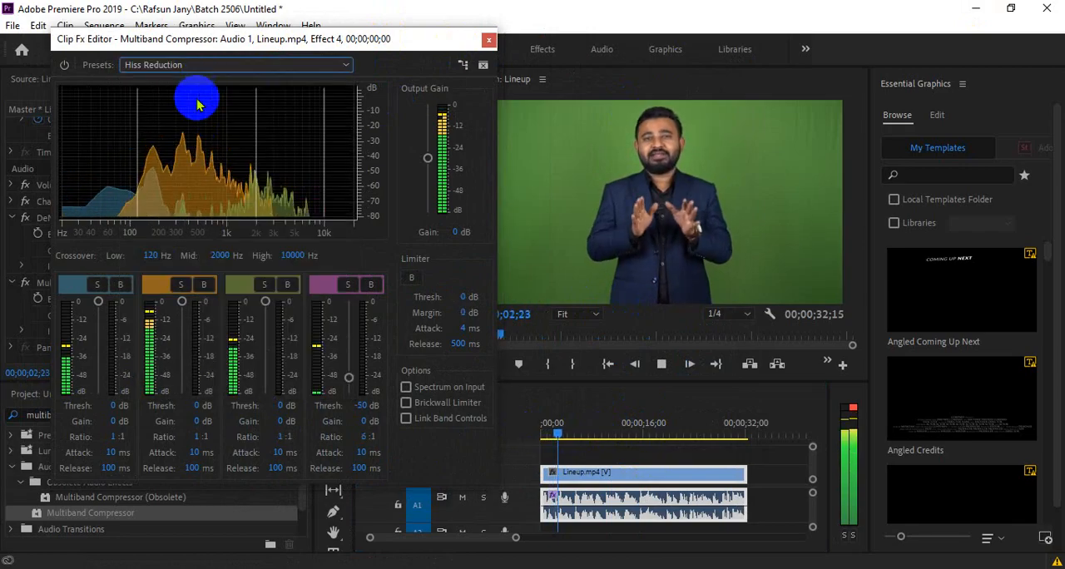
click(214, 64)
click(198, 99)
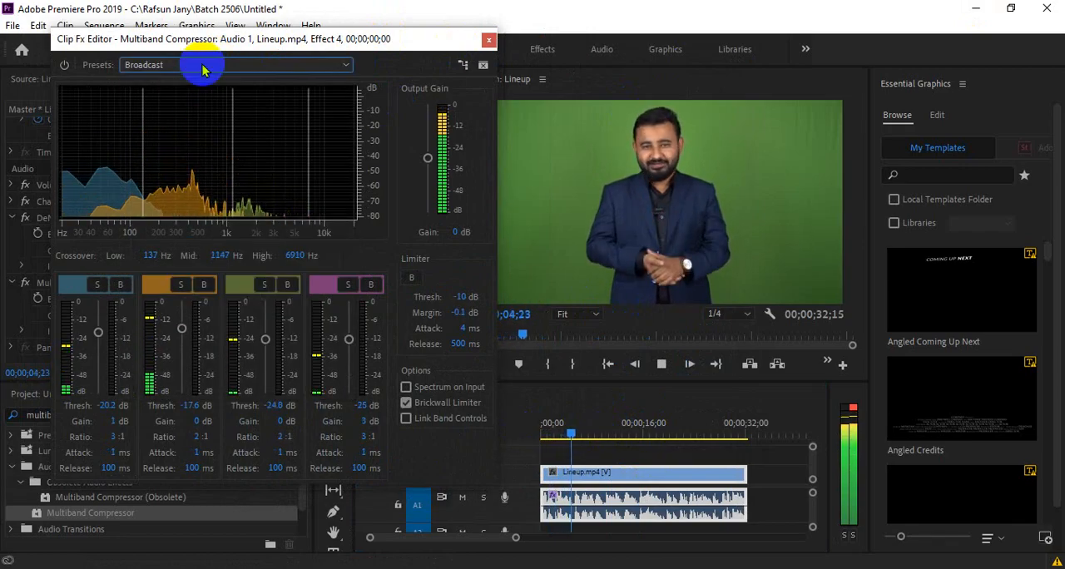
click(202, 65)
click(194, 288)
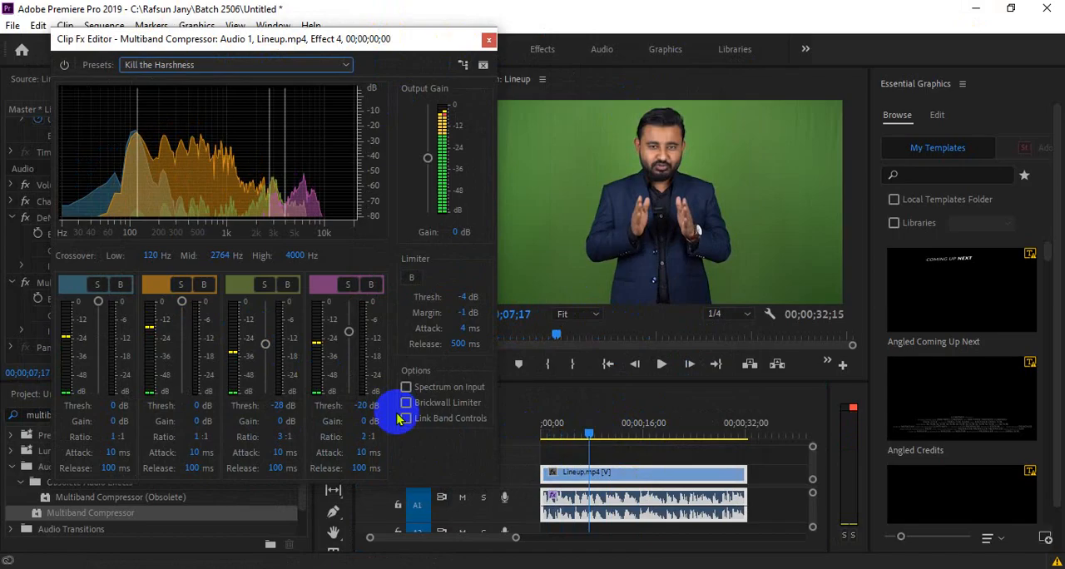
- Review the compressor's preset choices, close its editor, and play the sequence briefly up to 00;00;08;03
click(293, 64)
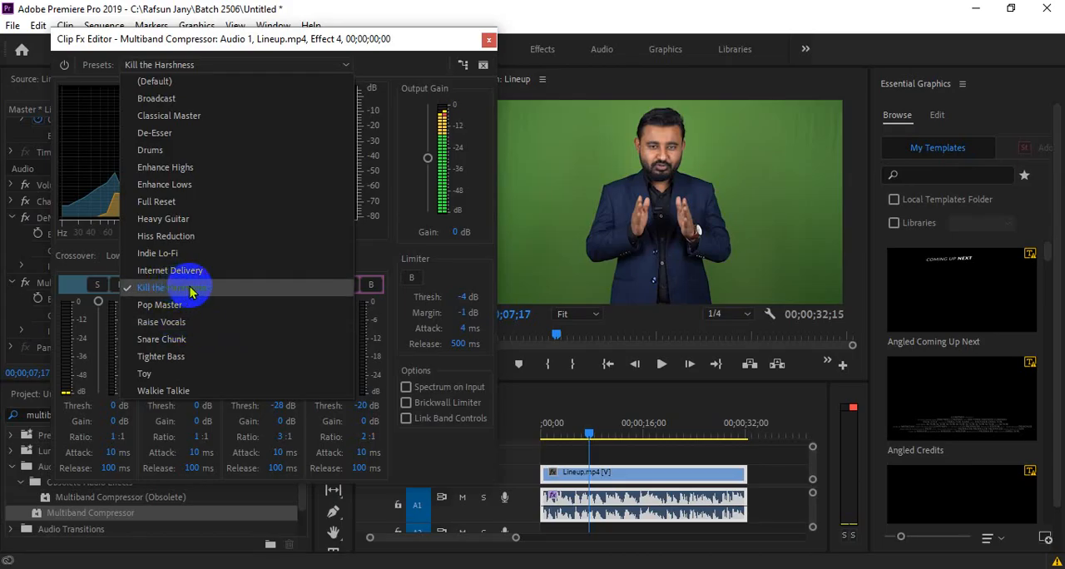
click(489, 41)
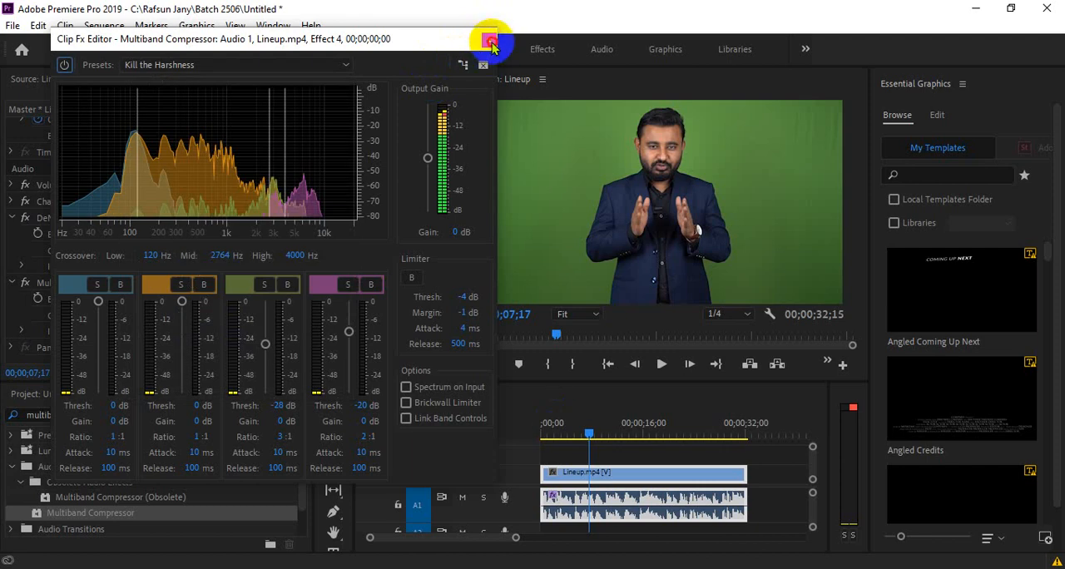
click(489, 40)
key(space)
key(space)
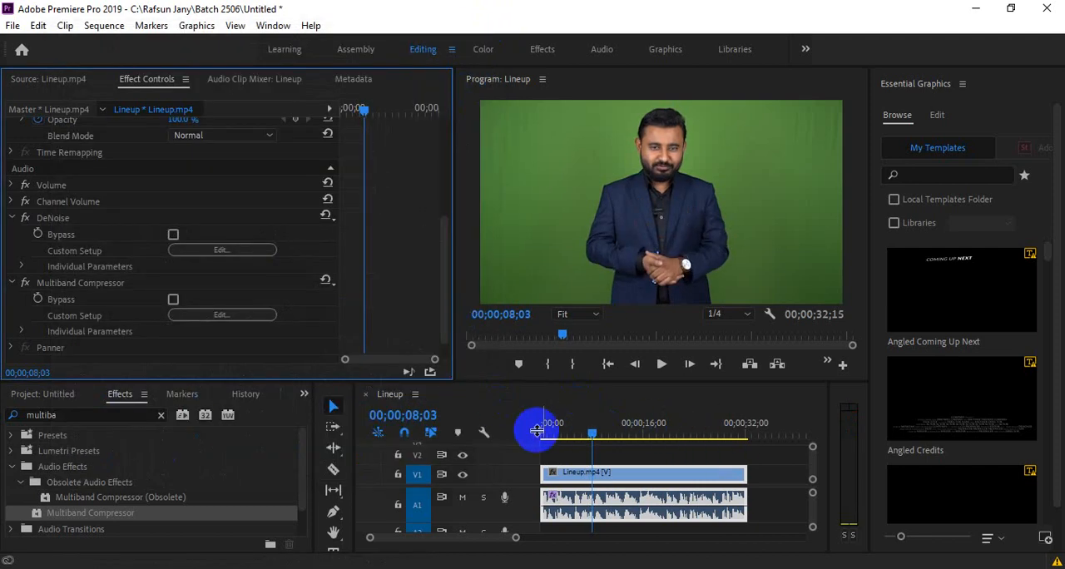
- Replace the effects search term with "parame" and apply the Parametric Equalizer to the Lineup.mp4 audio on A1
click(161, 418)
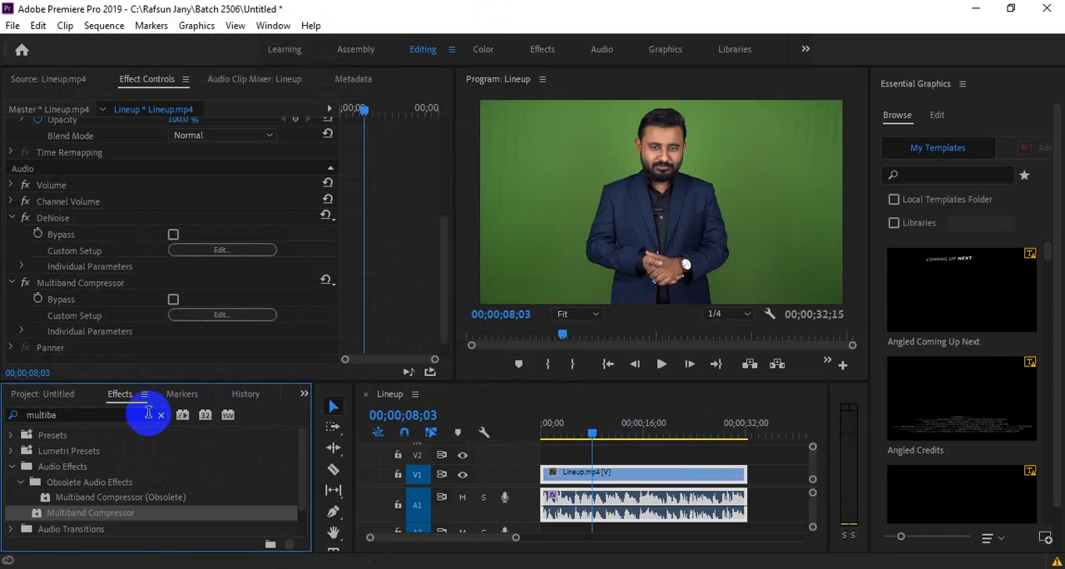
click(148, 413)
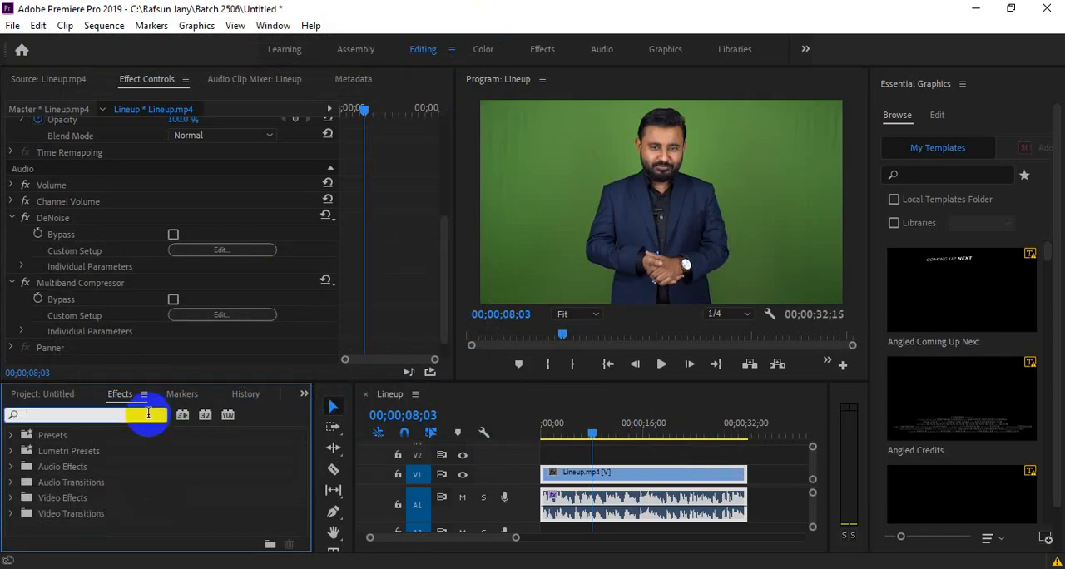
text(parame)
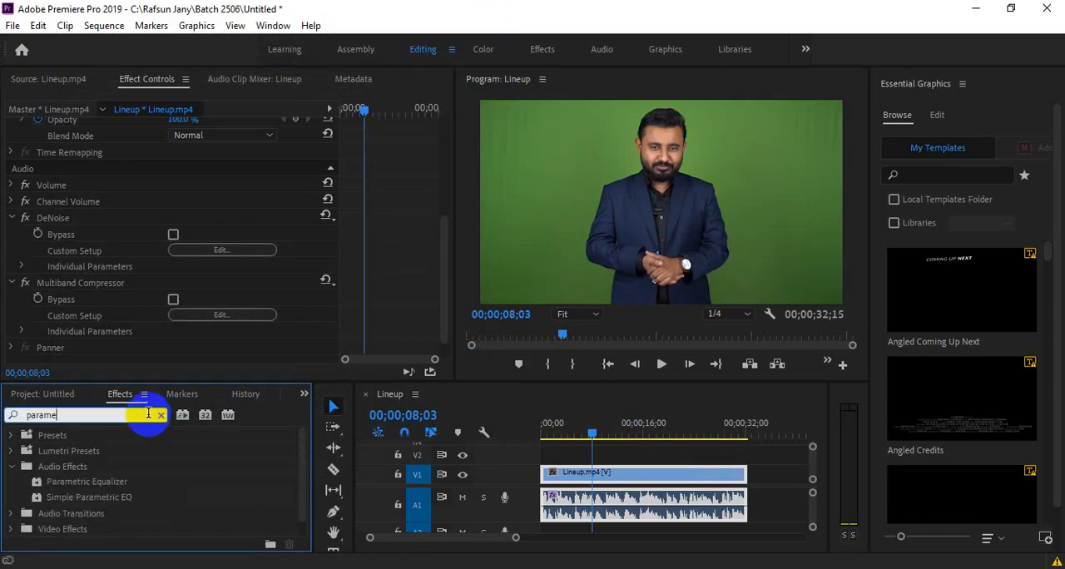
click(121, 481)
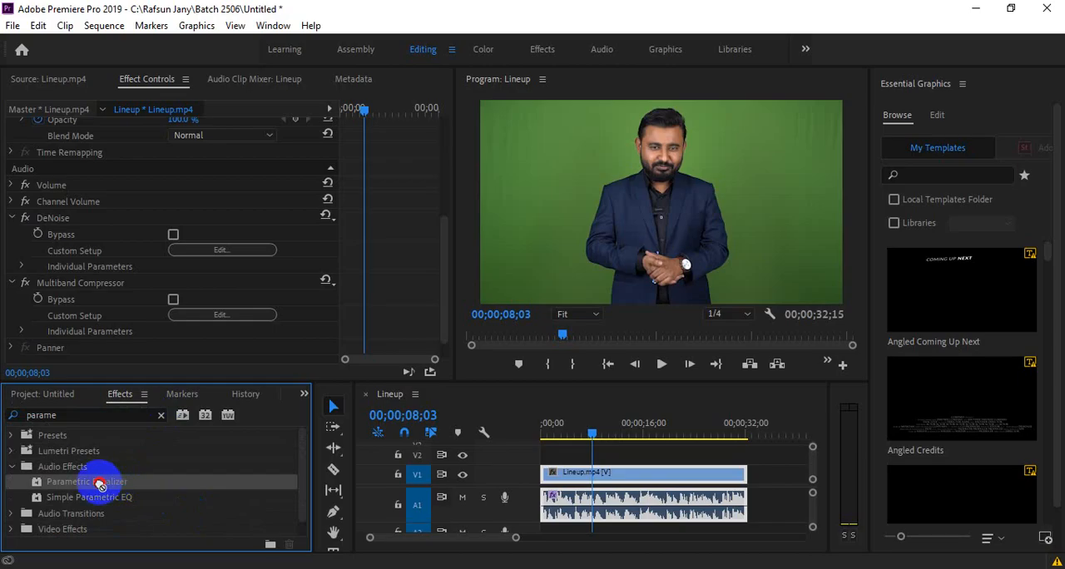
drag(99, 482, 627, 521)
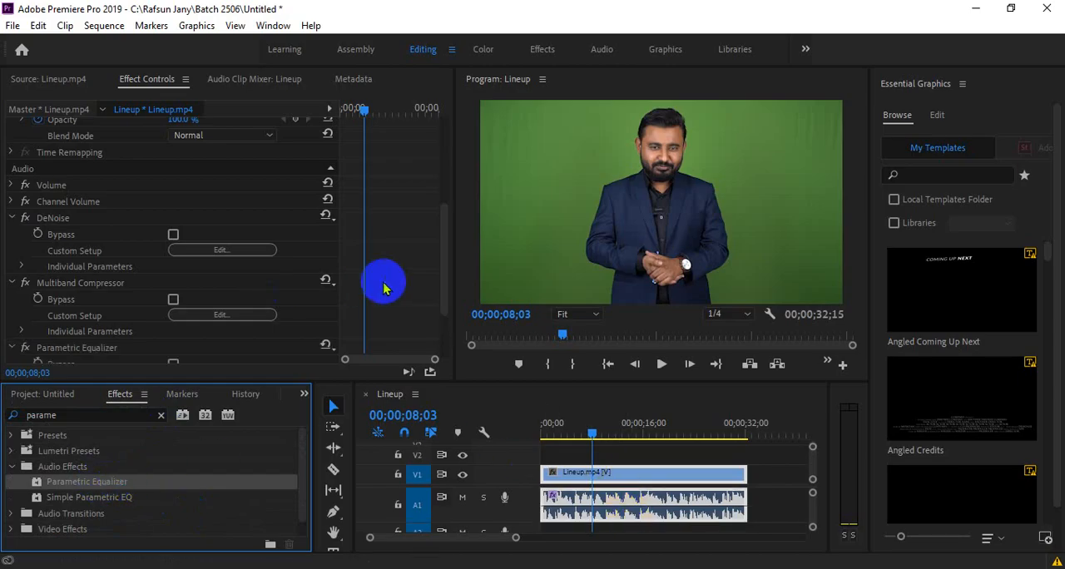
- Open the Parametric Equalizer's custom setup and apply the Loudness Maximizer preset
scroll(383, 287, down, 2)
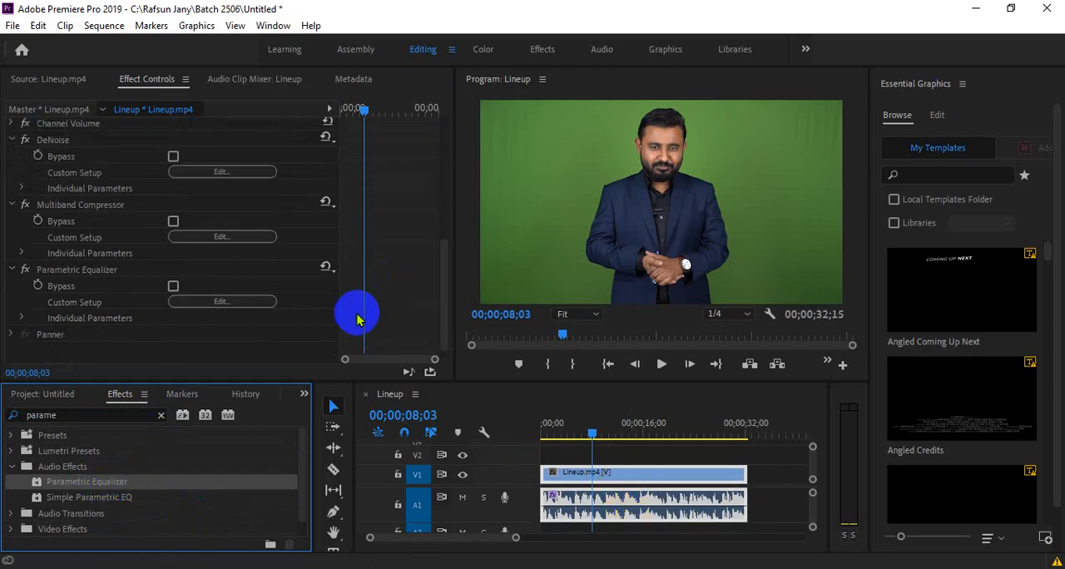
click(259, 305)
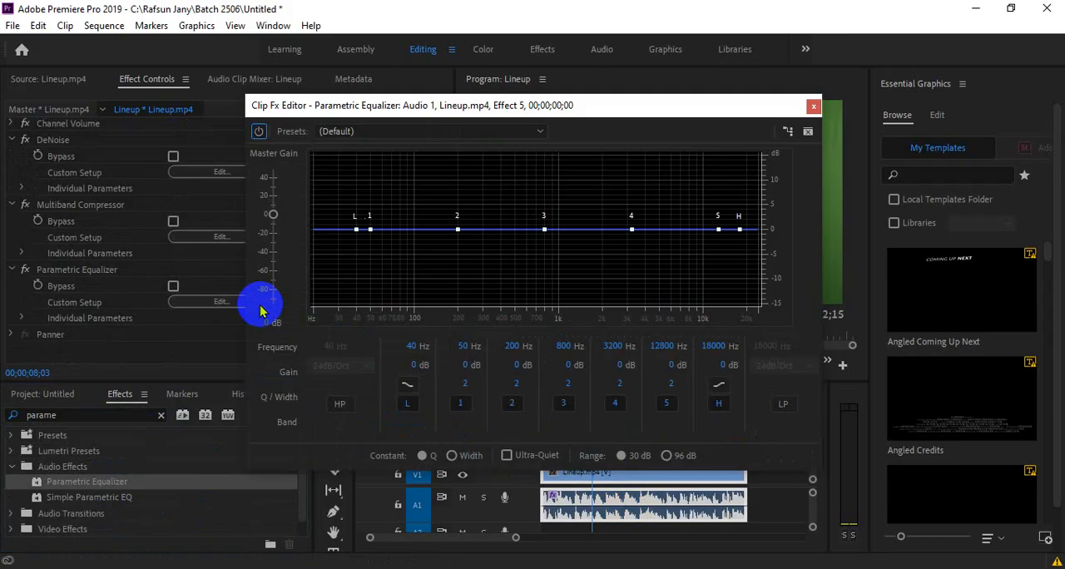
click(391, 130)
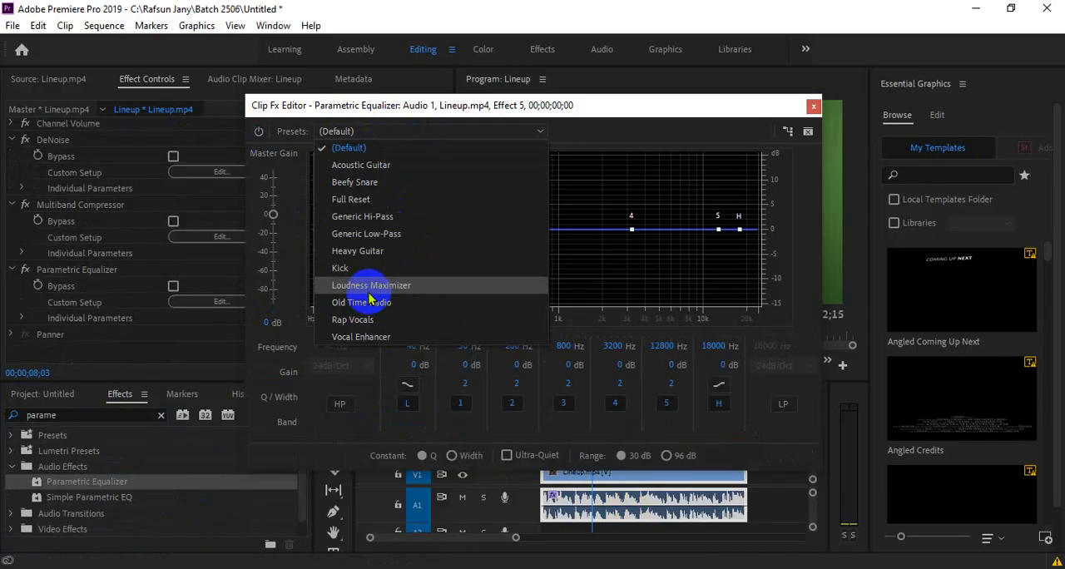
click(397, 291)
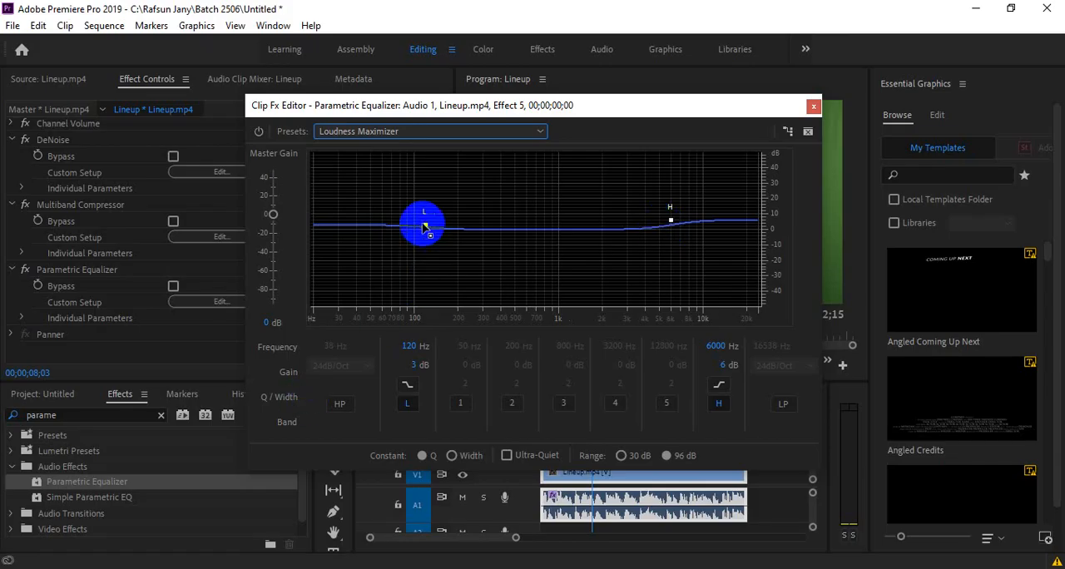
- Adjust the equalizer's low shelf to about 121 Hz, 7.6 dB and its high shelf to about 5741 Hz, 5.1 dB, and close the editor
mouse_move(426, 227)
drag(426, 227, 426, 221)
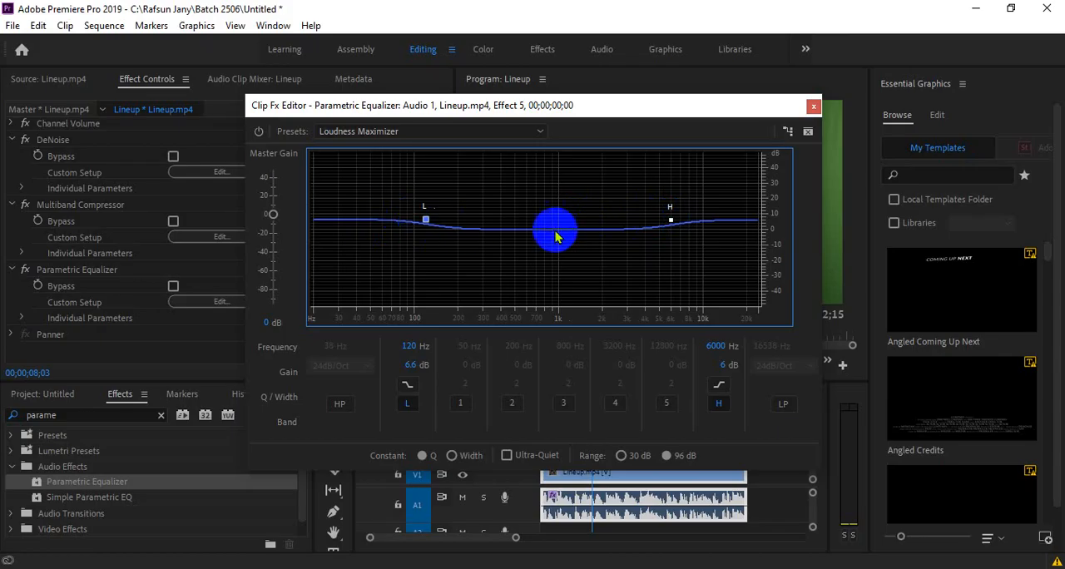
drag(426, 220, 427, 225)
mouse_move(672, 220)
mouse_down()
mouse_move(671, 209)
mouse_move(671, 219)
mouse_up()
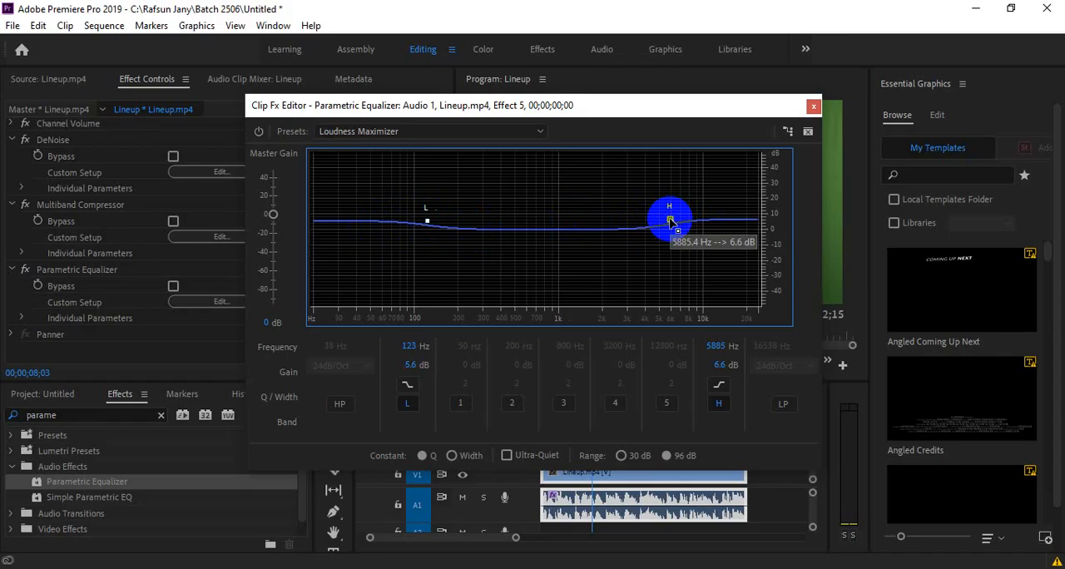
mouse_move(671, 221)
mouse_down()
mouse_move(664, 210)
mouse_move(669, 218)
mouse_up()
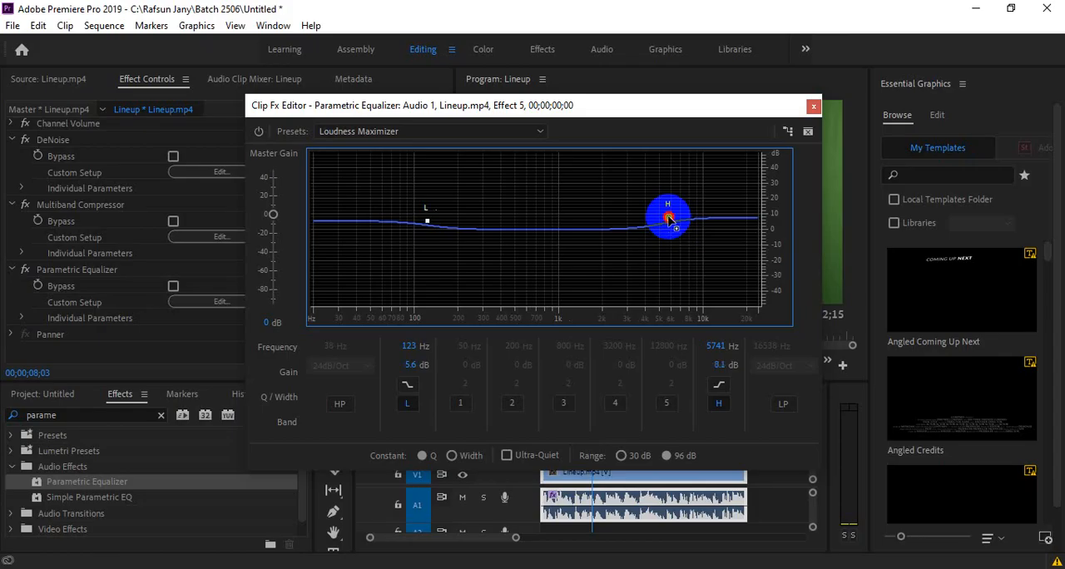
drag(665, 215, 668, 222)
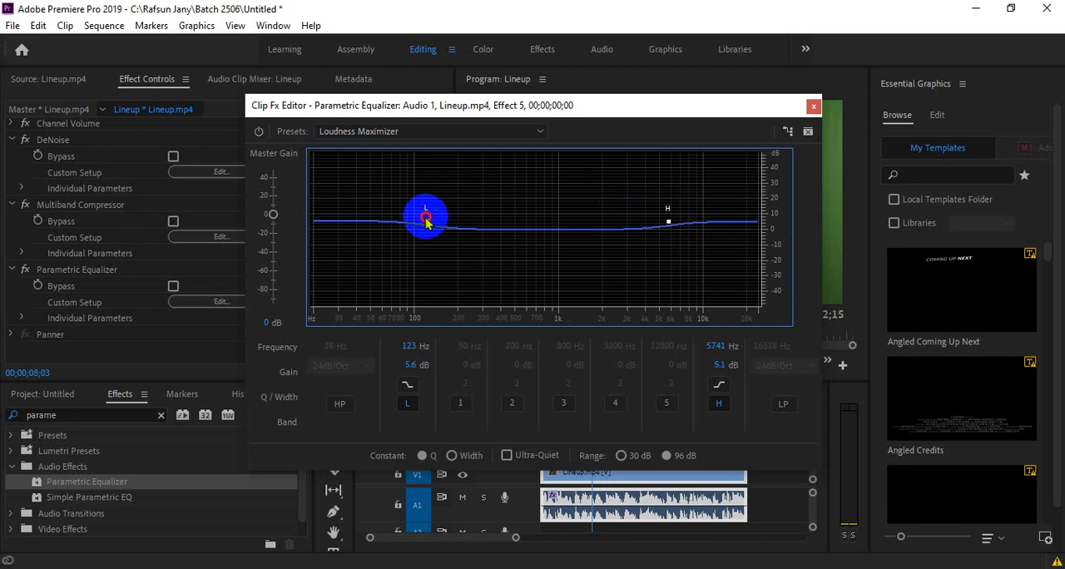
drag(426, 222, 426, 218)
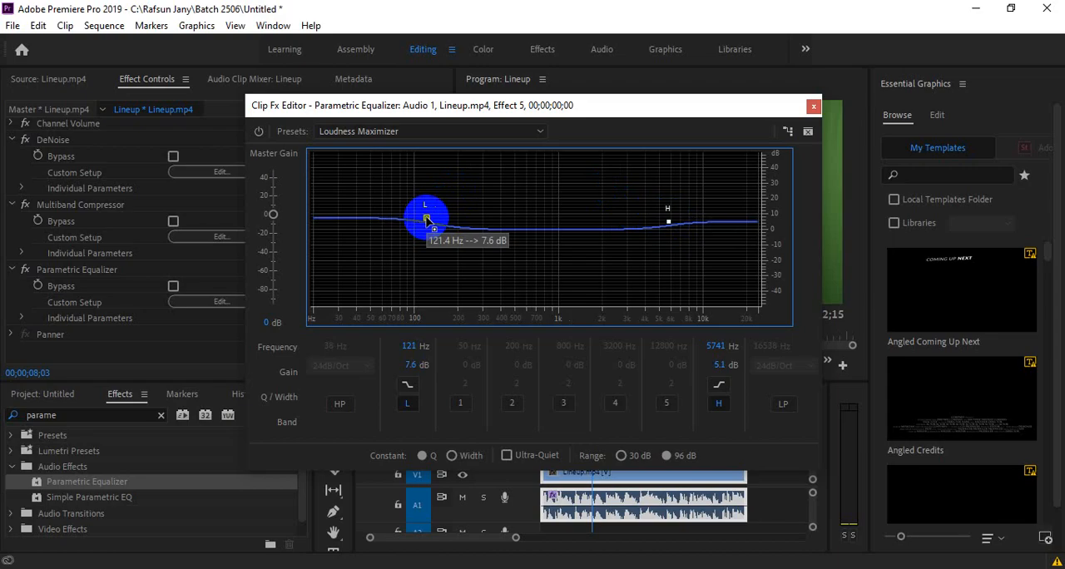
click(813, 107)
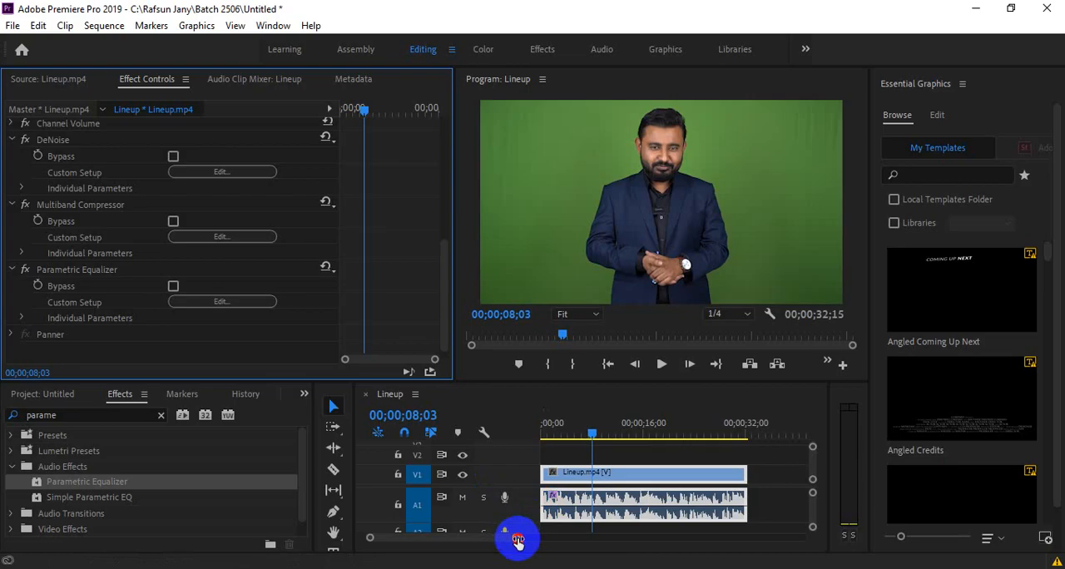
- Place a second copy of Lineup.mp4 on V1 and A1 after a gap behind the first clip, and set the playhead to 00;01;13;22
drag(518, 541, 538, 537)
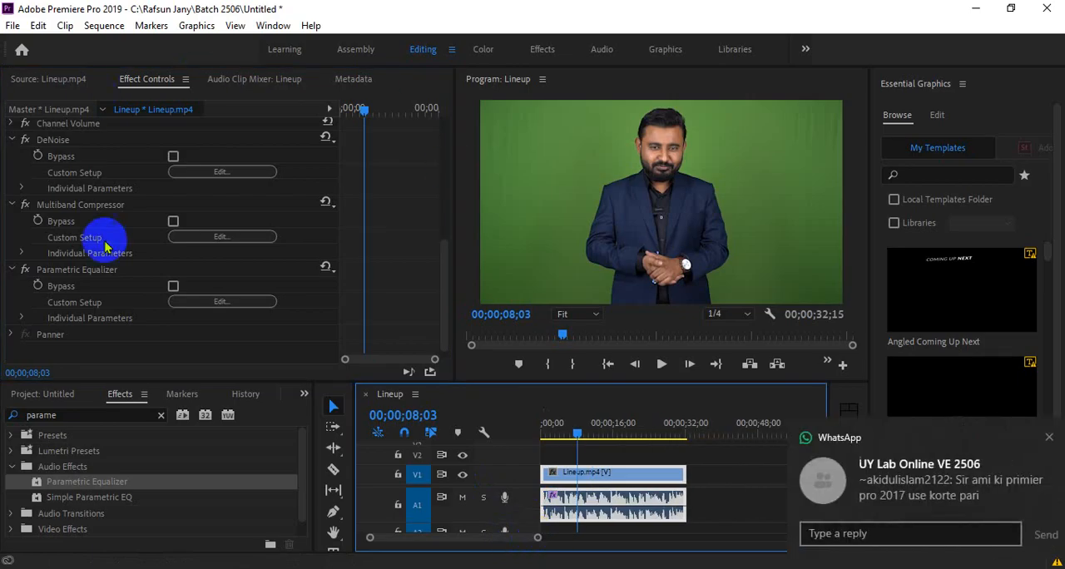
click(1048, 437)
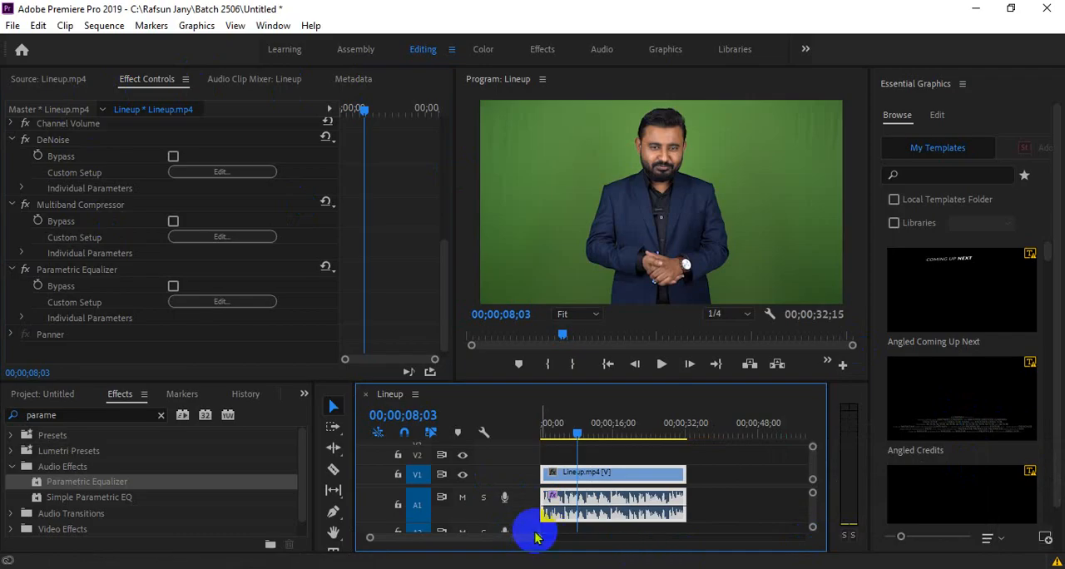
drag(537, 537, 588, 536)
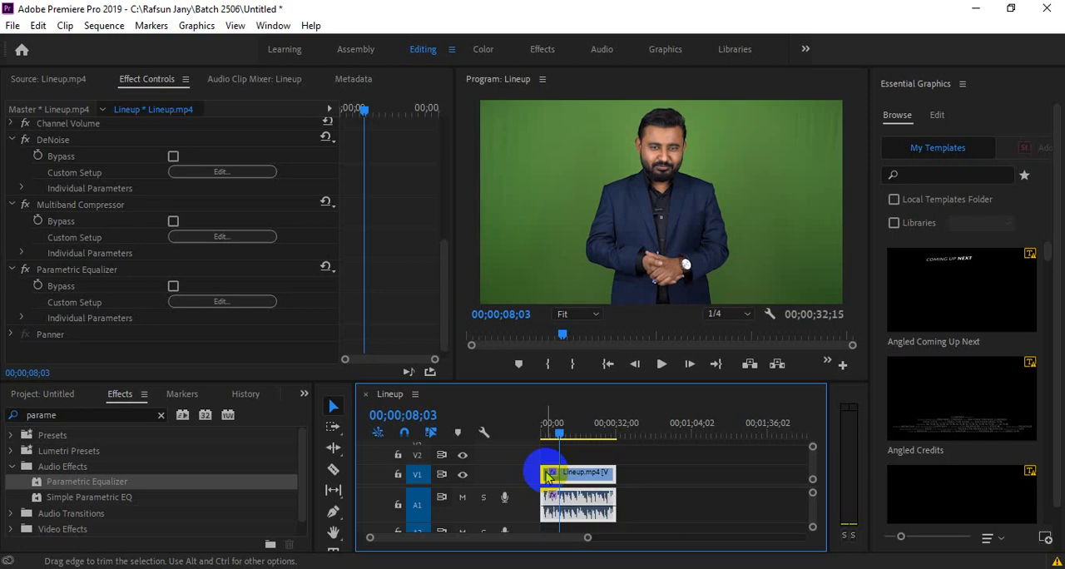
click(42, 79)
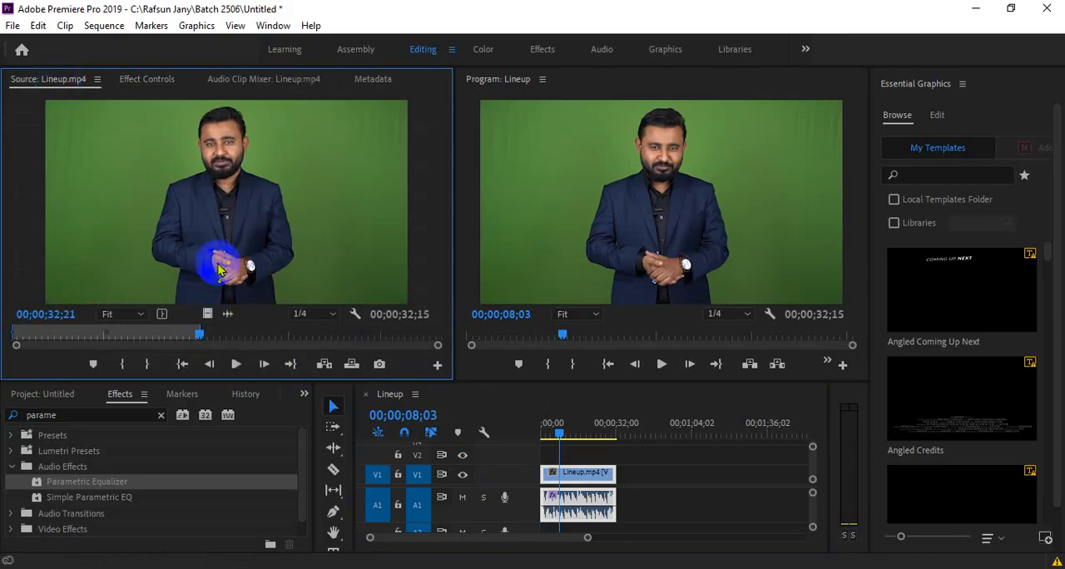
click(574, 404)
drag(574, 404, 691, 499)
click(719, 422)
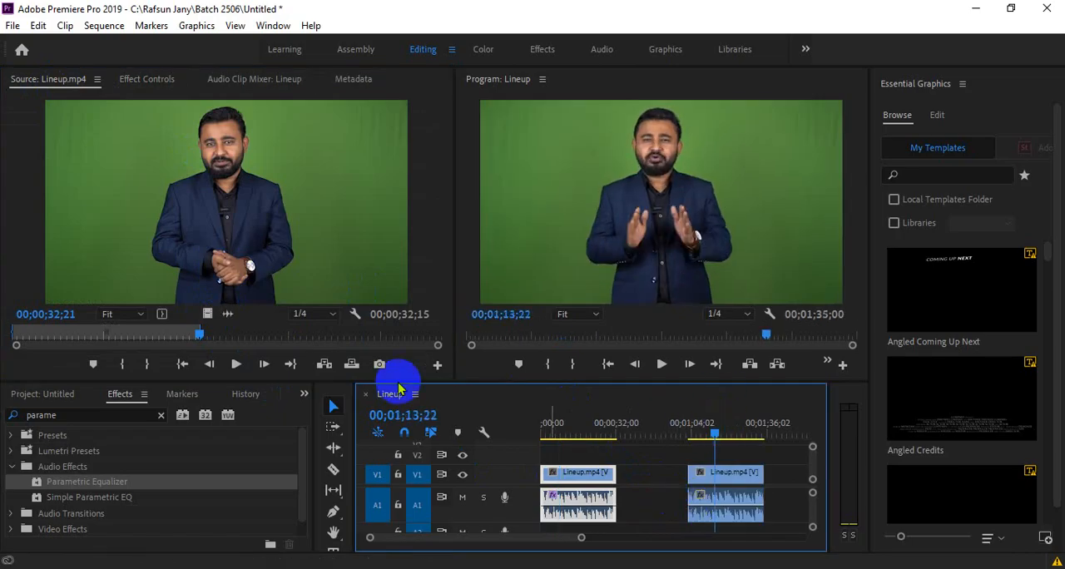
- Open the second Lineup.mp4 clip's audio for editing in Adobe Audition and decline reviewing the audio hardware preferences
click(713, 499)
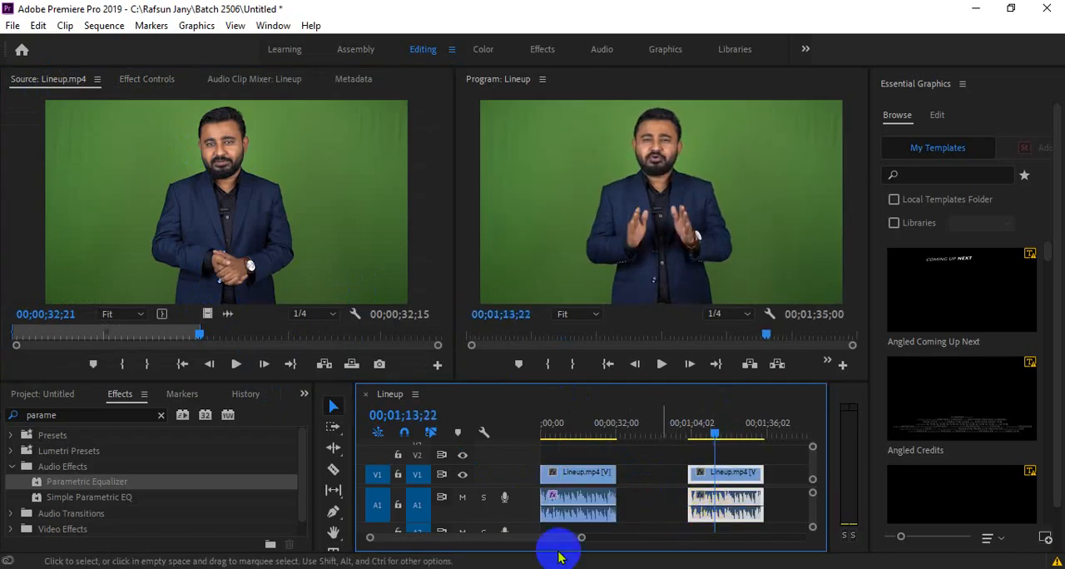
drag(582, 538, 559, 538)
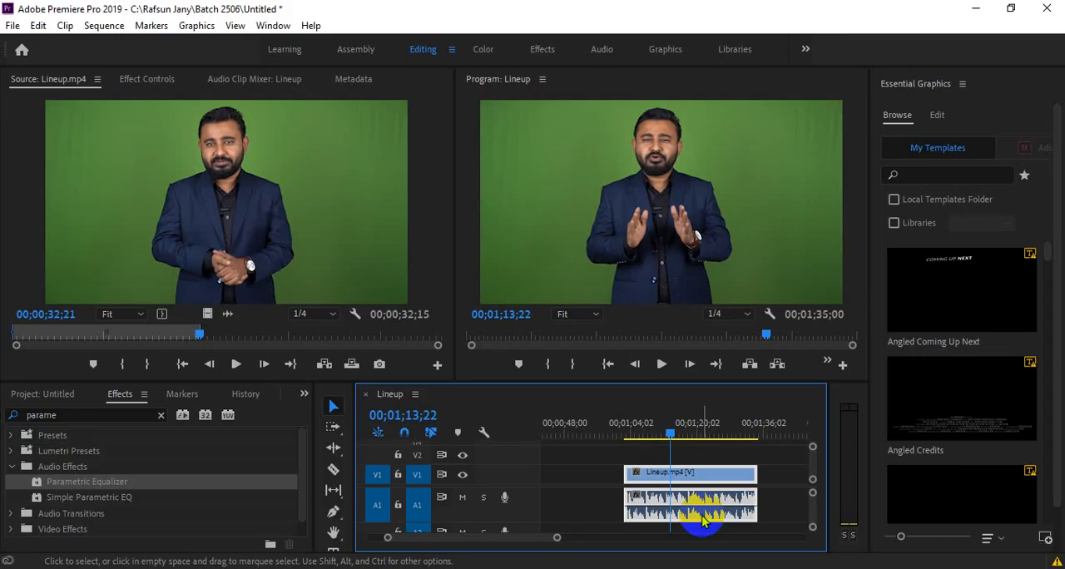
right_click(652, 499)
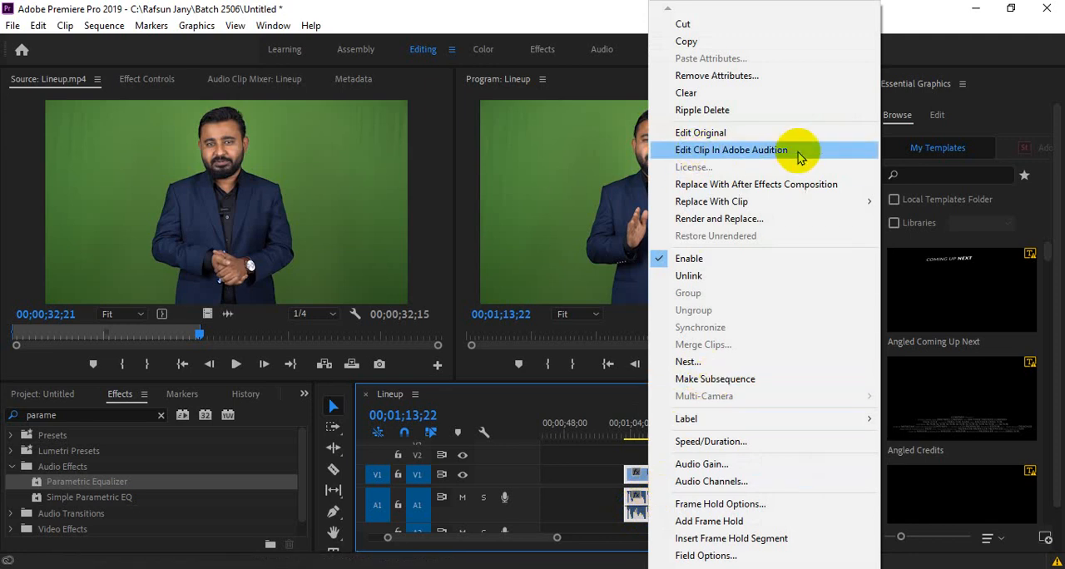
click(577, 492)
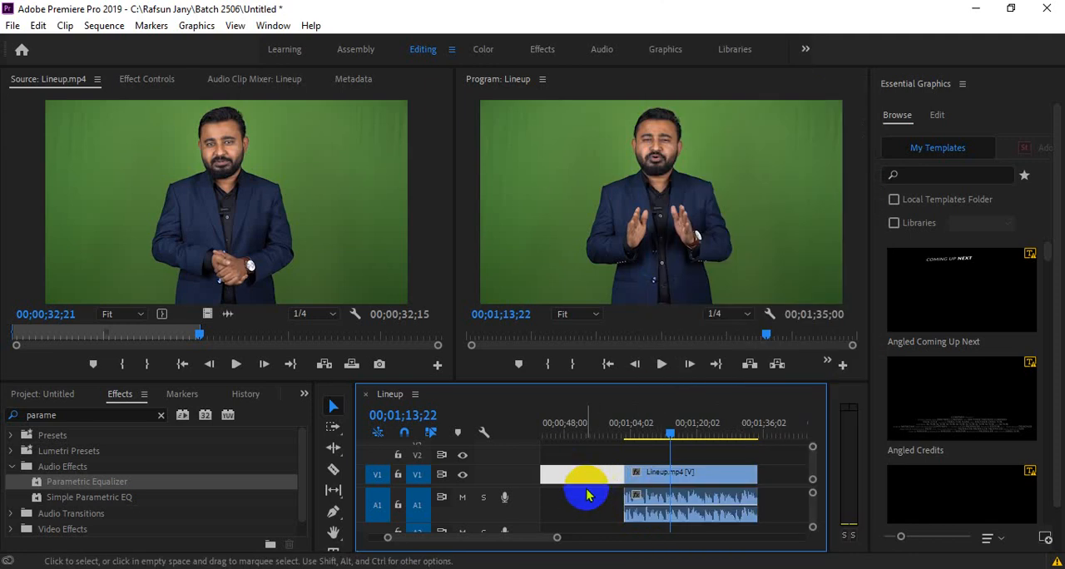
click(660, 481)
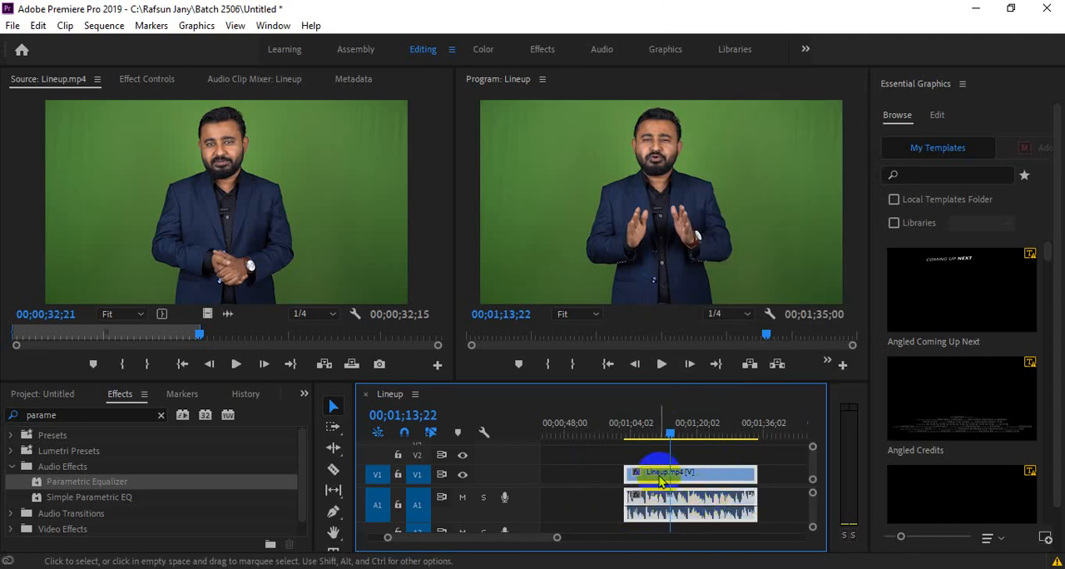
right_click(678, 521)
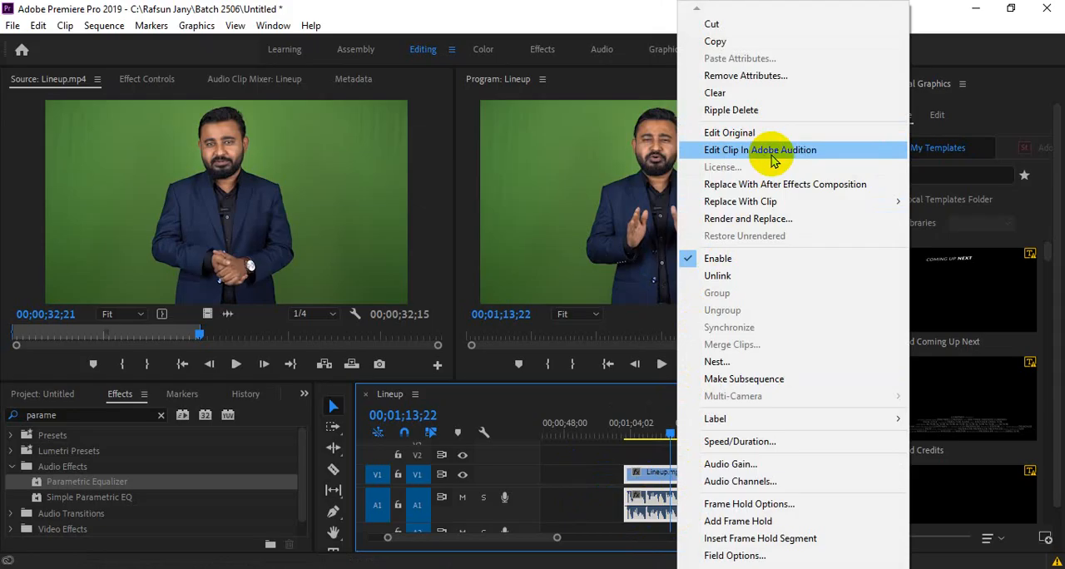
click(662, 433)
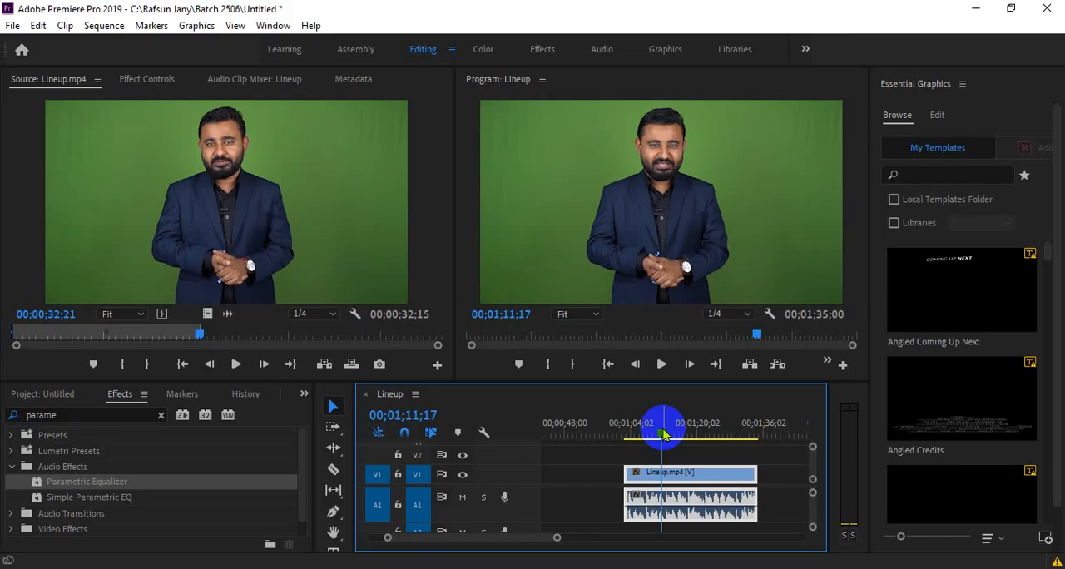
right_click(653, 503)
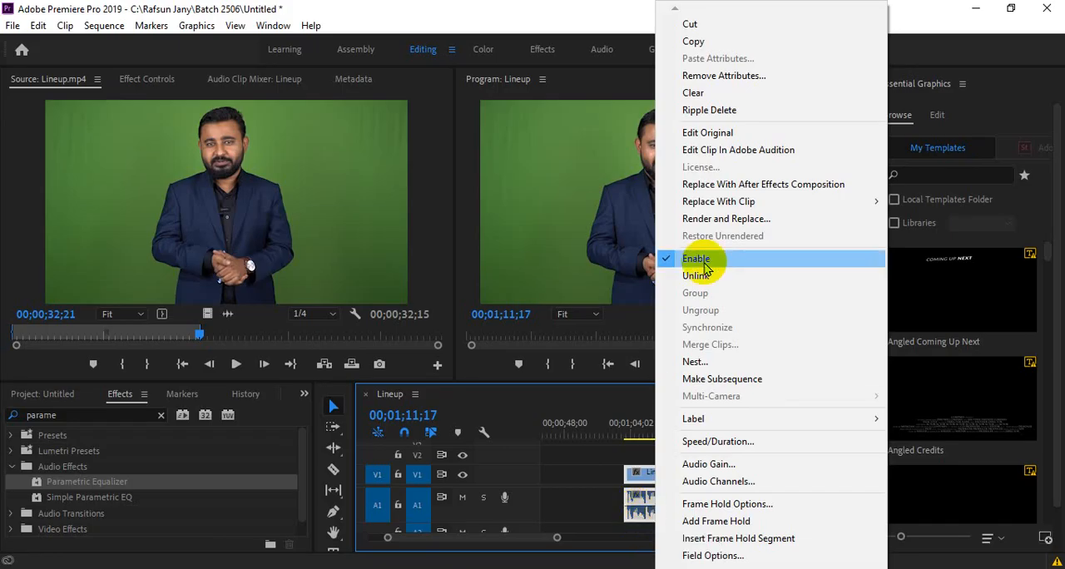
click(791, 152)
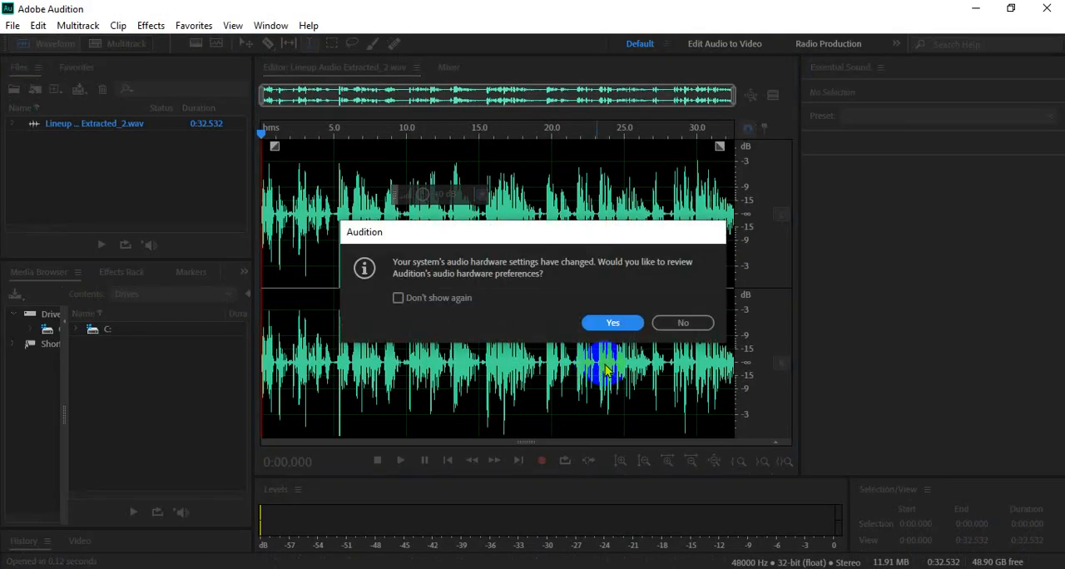
click(703, 323)
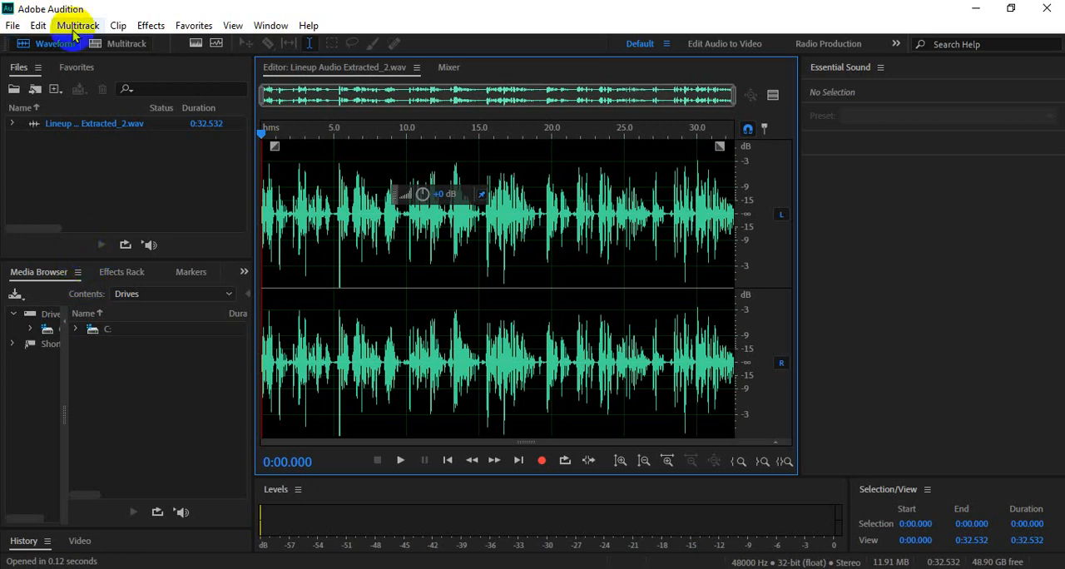
click(286, 30)
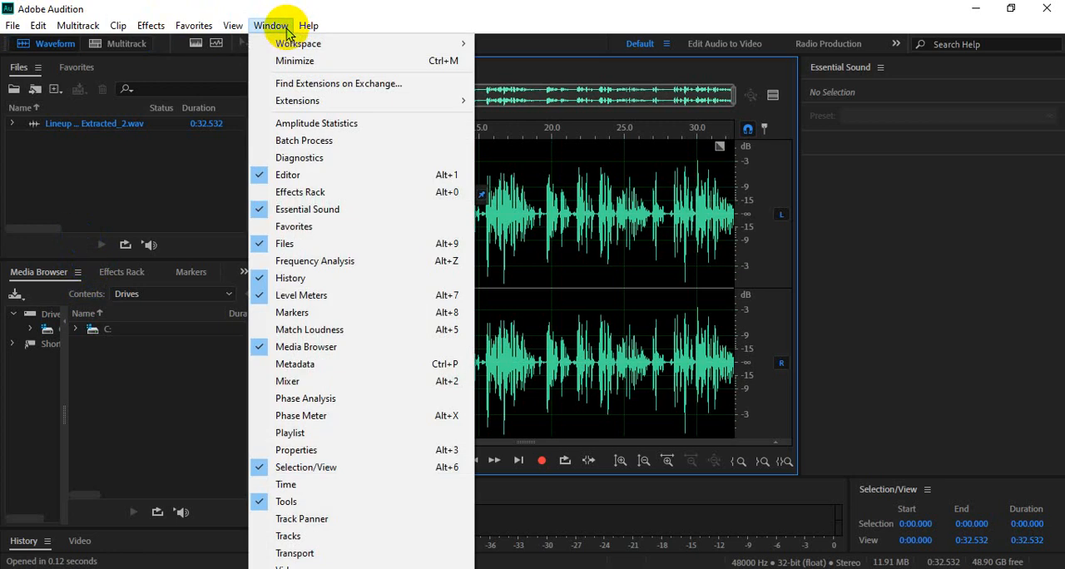
mouse_move(283, 42)
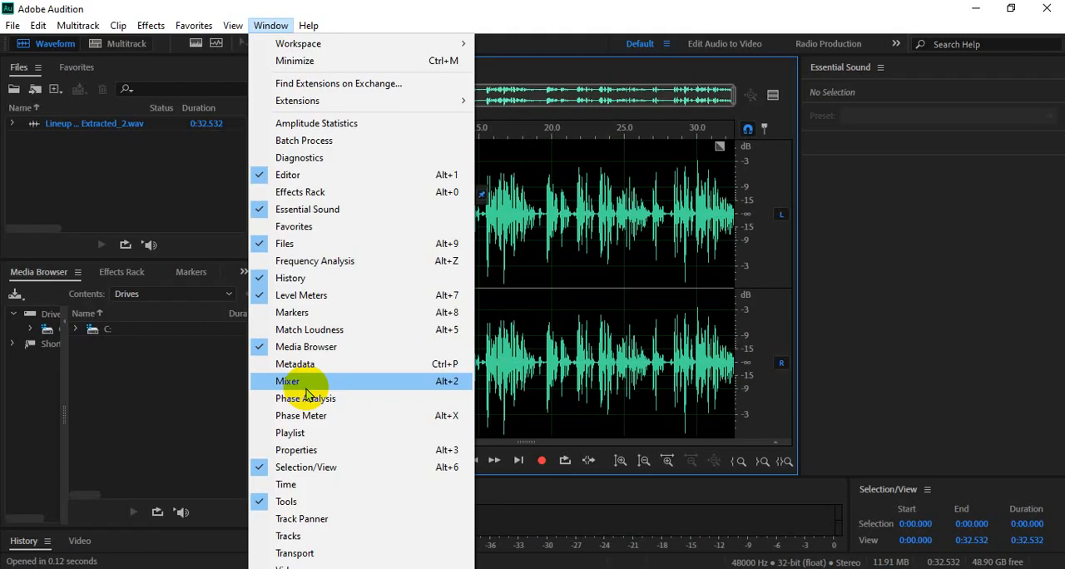
mouse_move(352, 42)
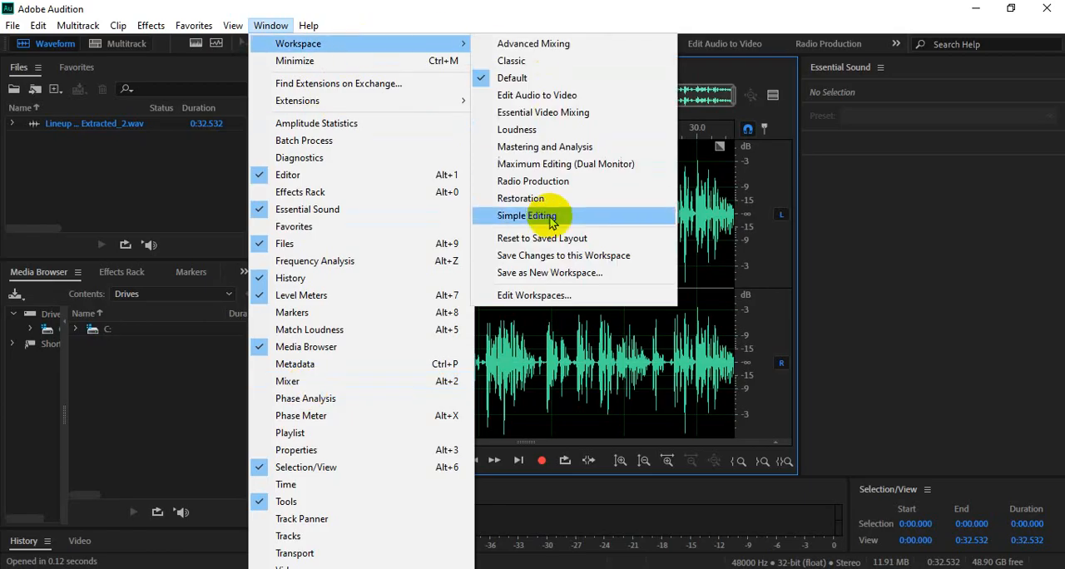
click(192, 175)
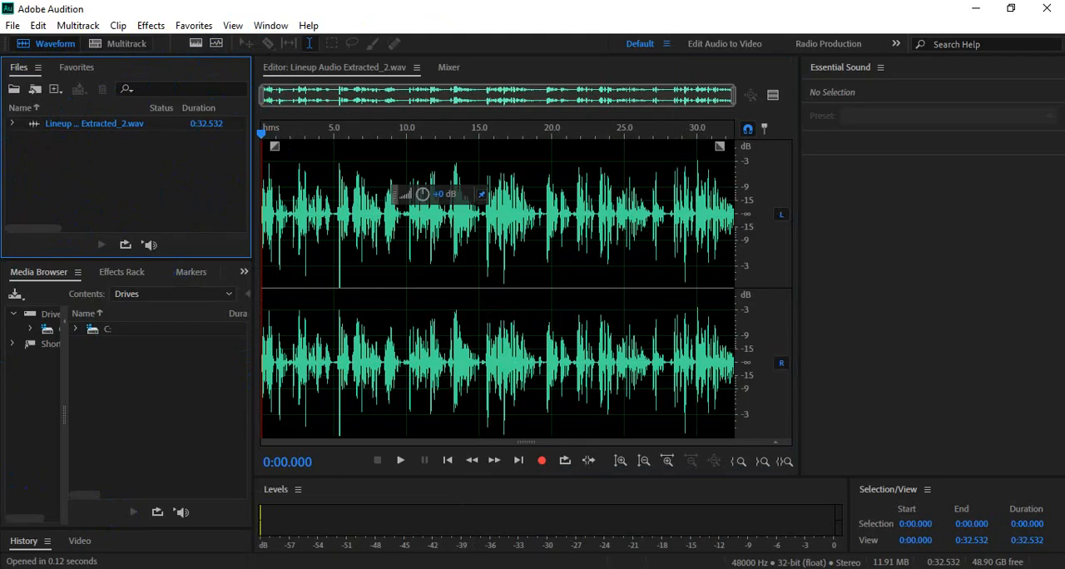
- Switch to File Explorer, locate the Lineup Audio Extracted_2 file in the Download folder, and return to Adobe Audition
key(alt+Tab)
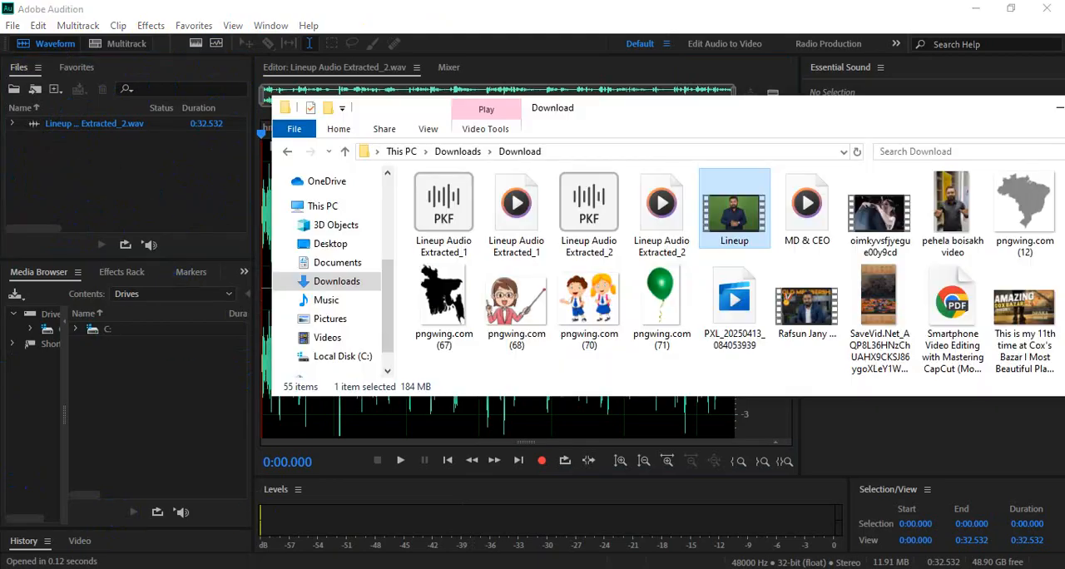
click(635, 253)
drag(635, 254, 678, 277)
drag(873, 121, 739, 117)
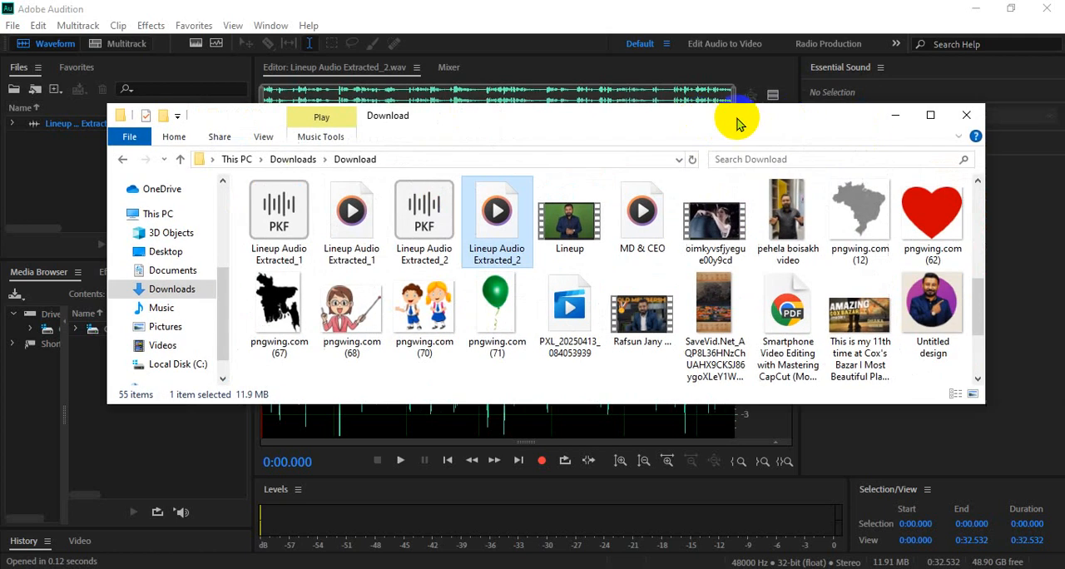
click(898, 115)
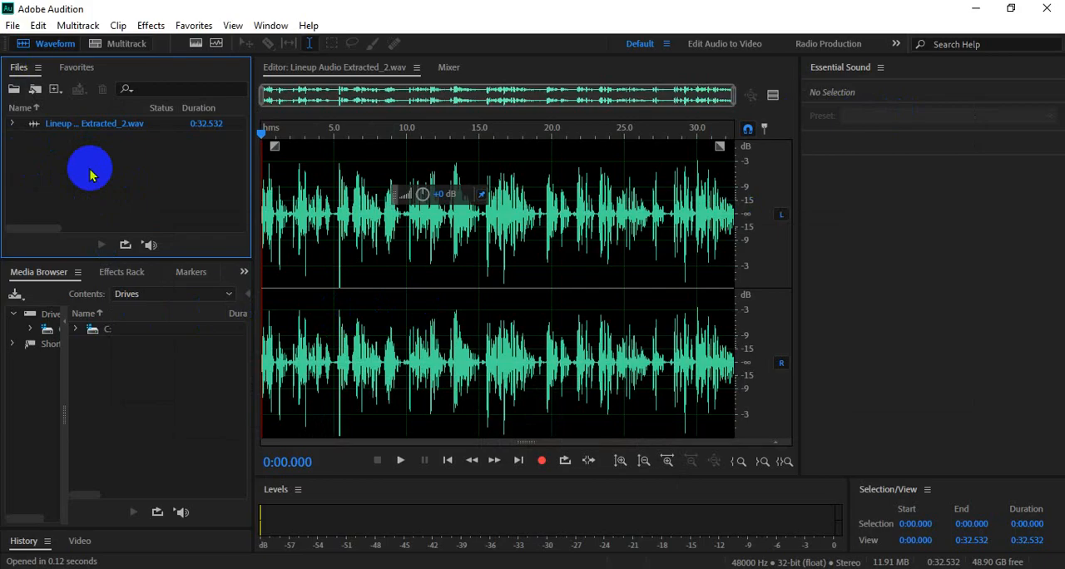
- Look through Audition's effects rack, media browser and markers, ending on the empty markers list
click(118, 272)
click(190, 271)
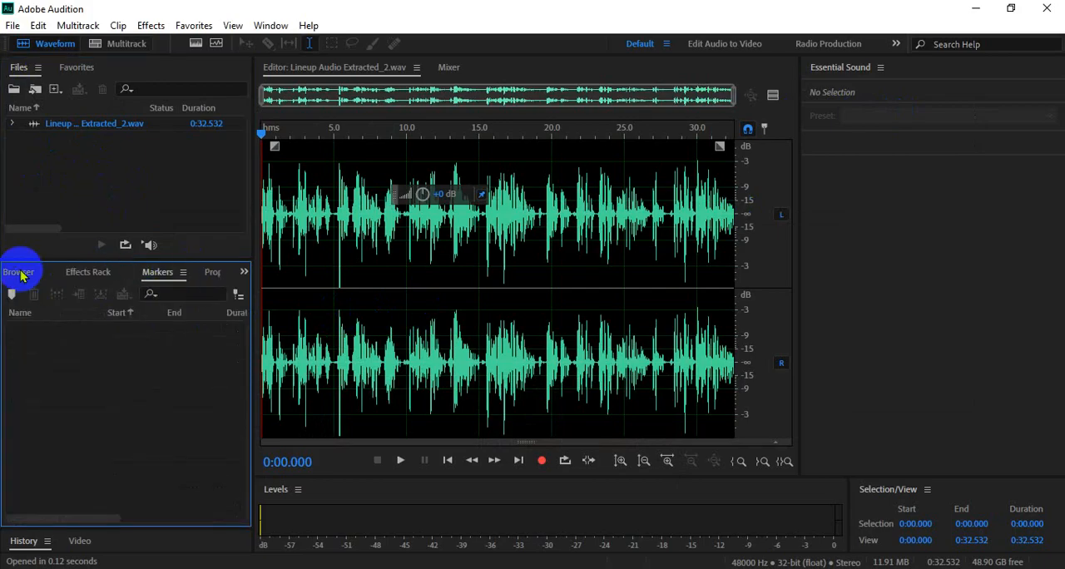
click(21, 273)
click(193, 273)
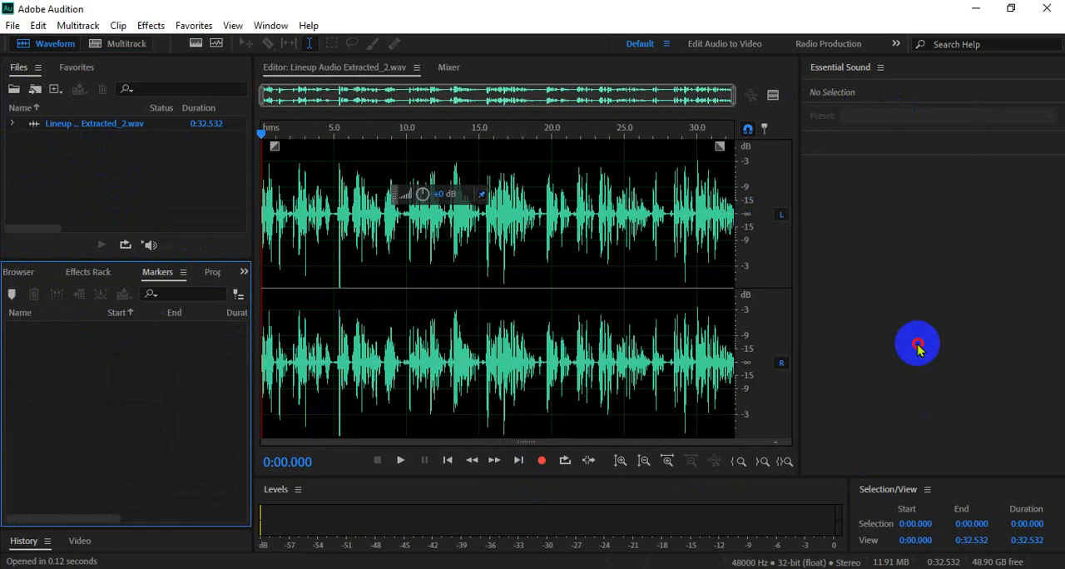
click(917, 343)
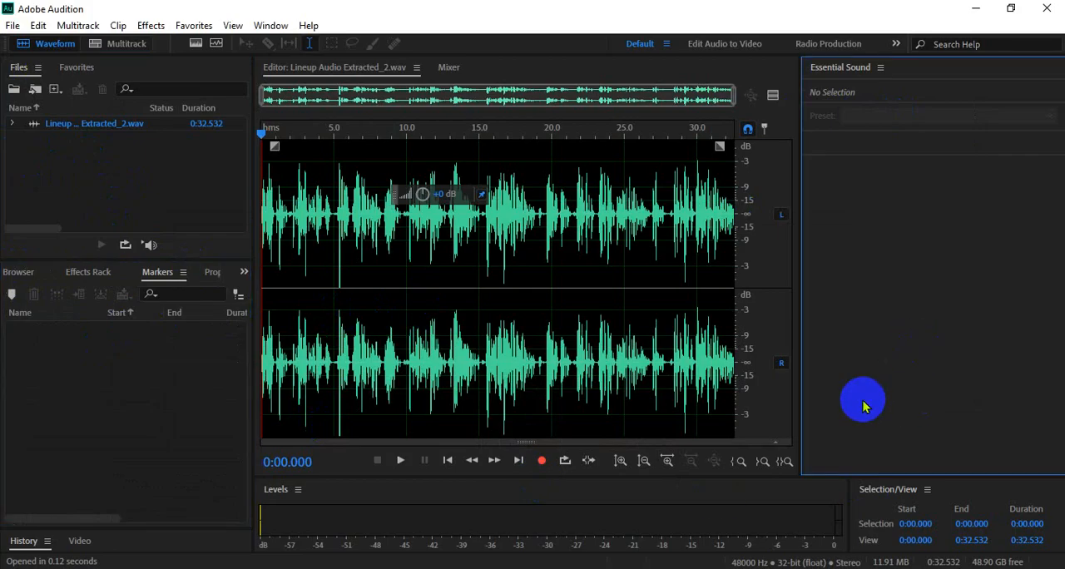
- Try to play Lineup Audio Extracted_2.wav from the beginning and dismiss the audio hardware warnings
click(394, 333)
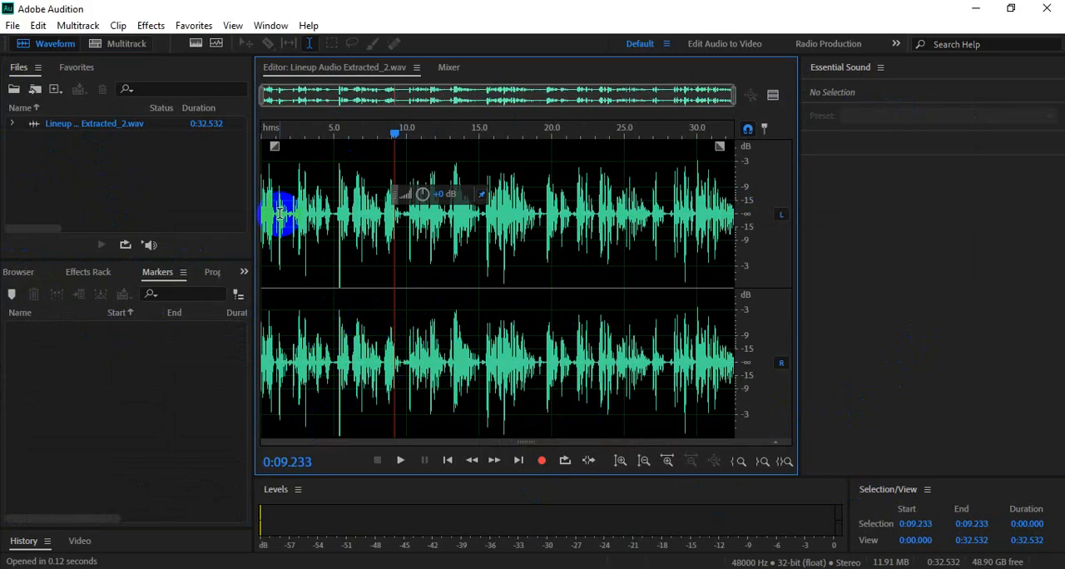
drag(396, 134, 233, 136)
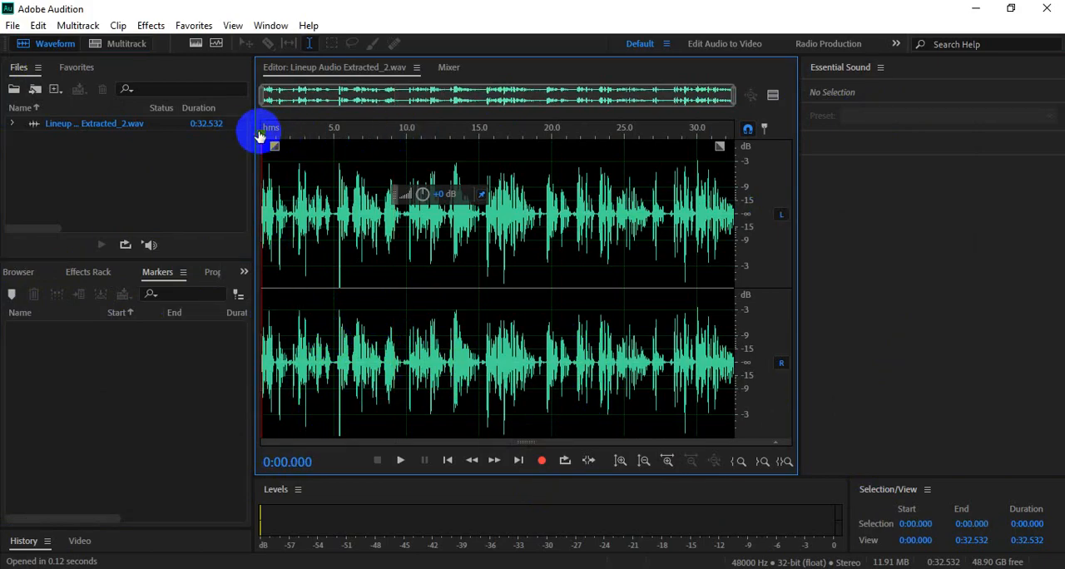
click(398, 460)
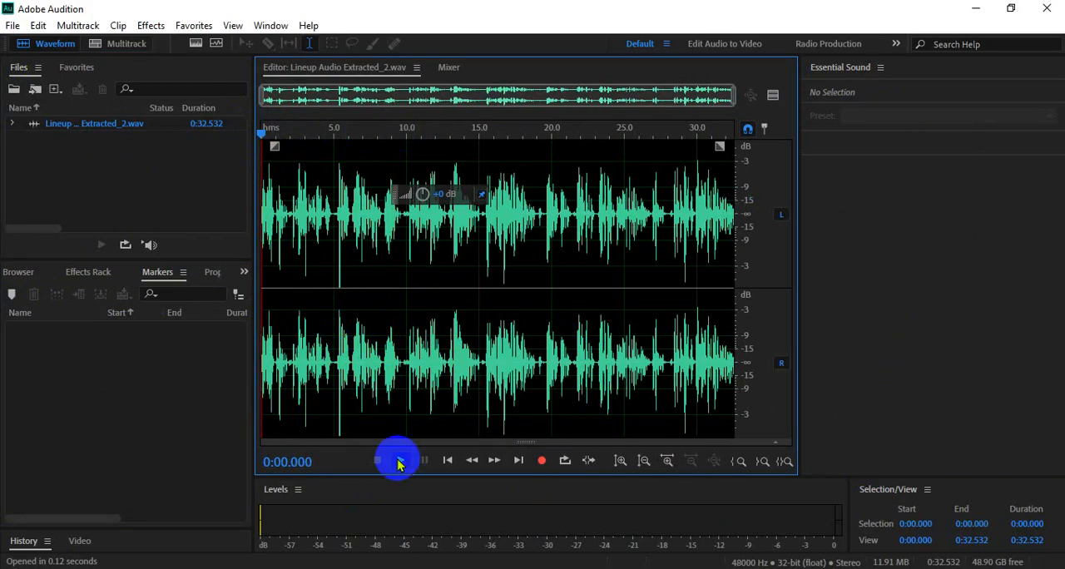
click(693, 283)
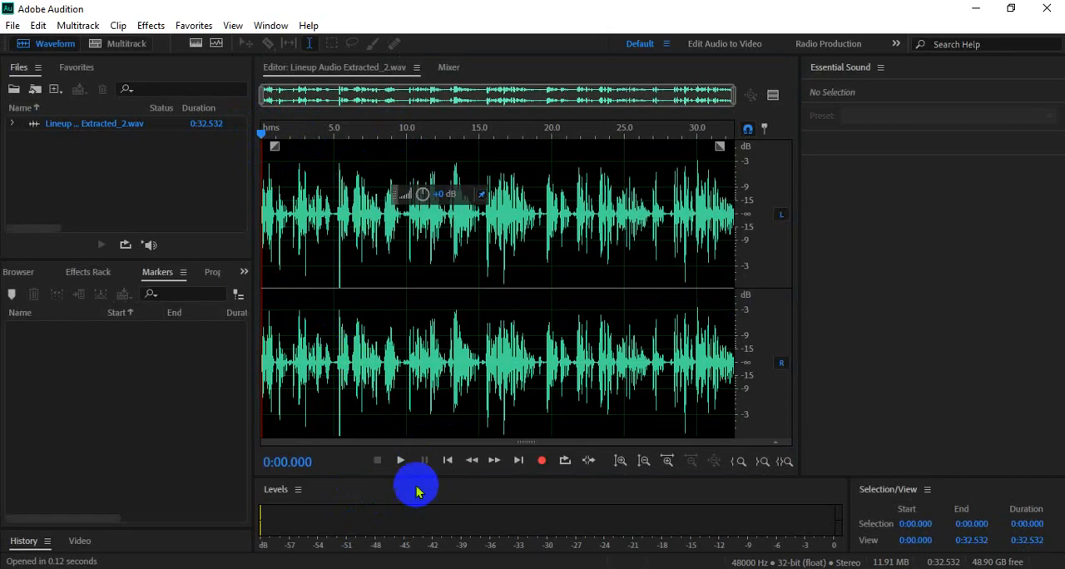
click(400, 462)
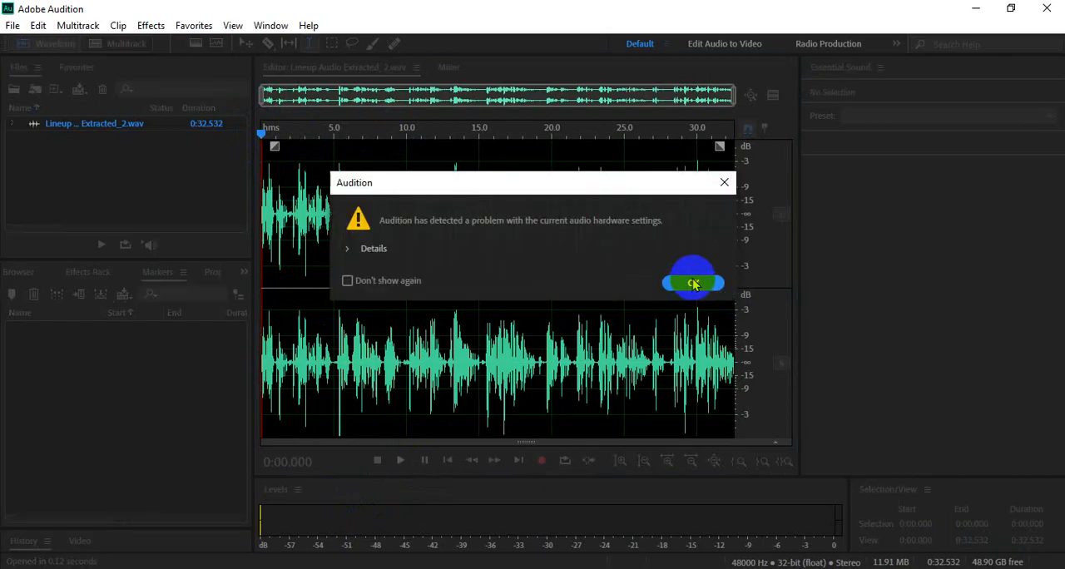
click(690, 280)
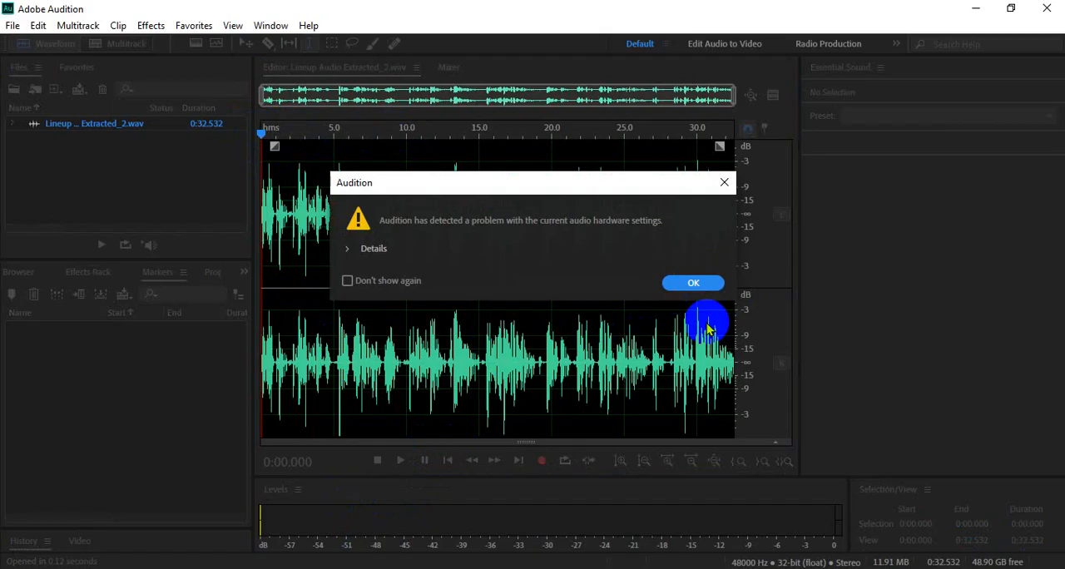
click(693, 283)
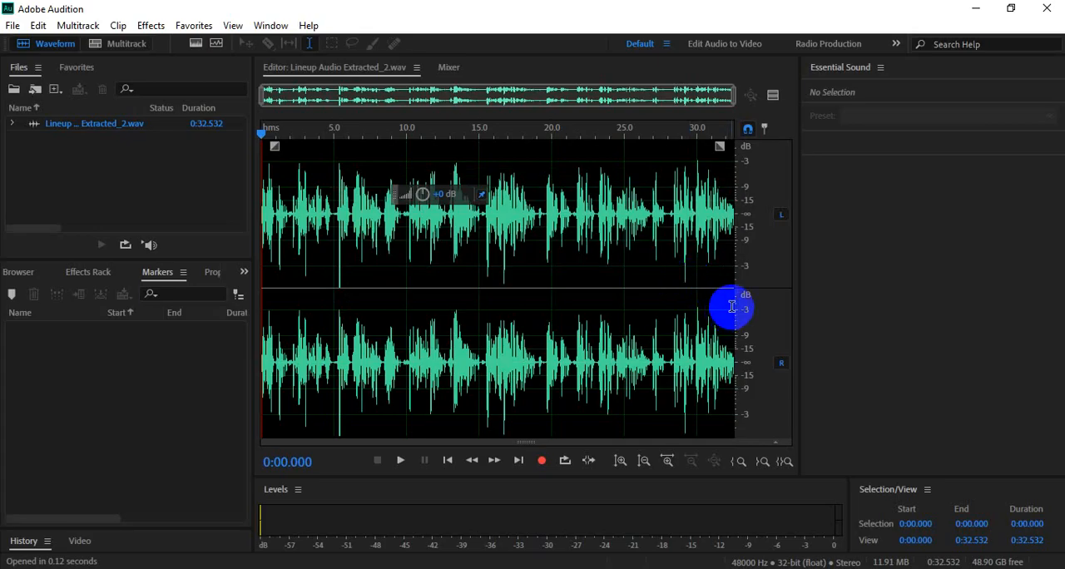
click(37, 26)
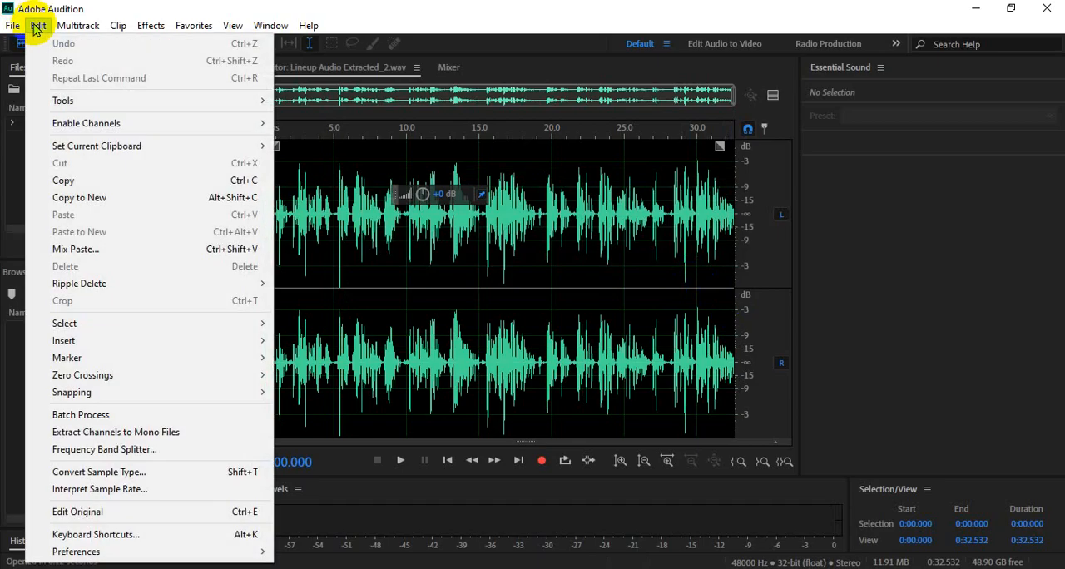
click(184, 552)
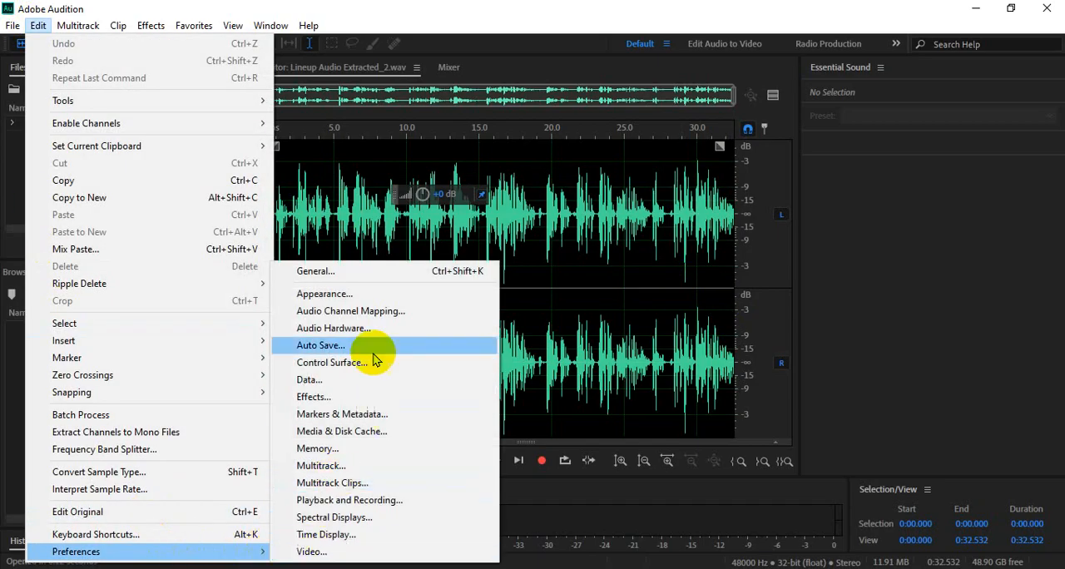
click(849, 350)
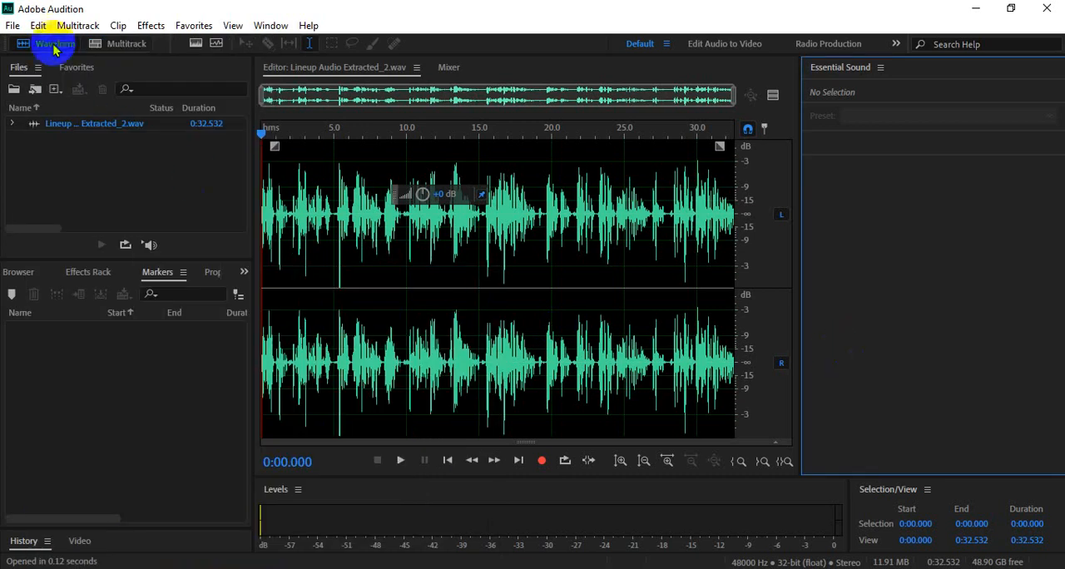
- In the Audio Hardware preferences, set the default input to Microphone (Logi USB Headset H340) and the default output to Speakers (Logi USB Headset H340)
click(38, 26)
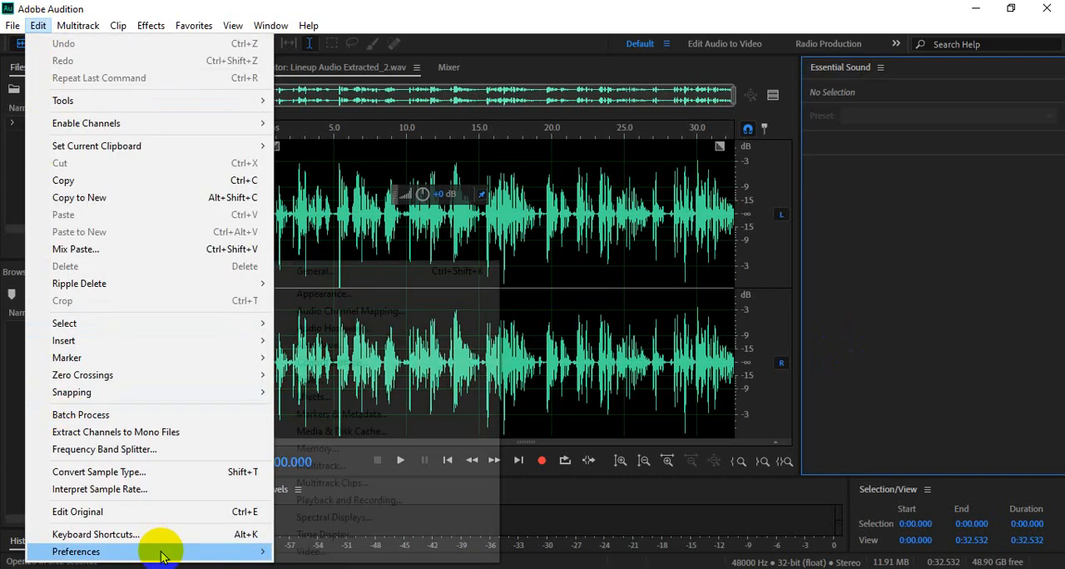
mouse_move(155, 551)
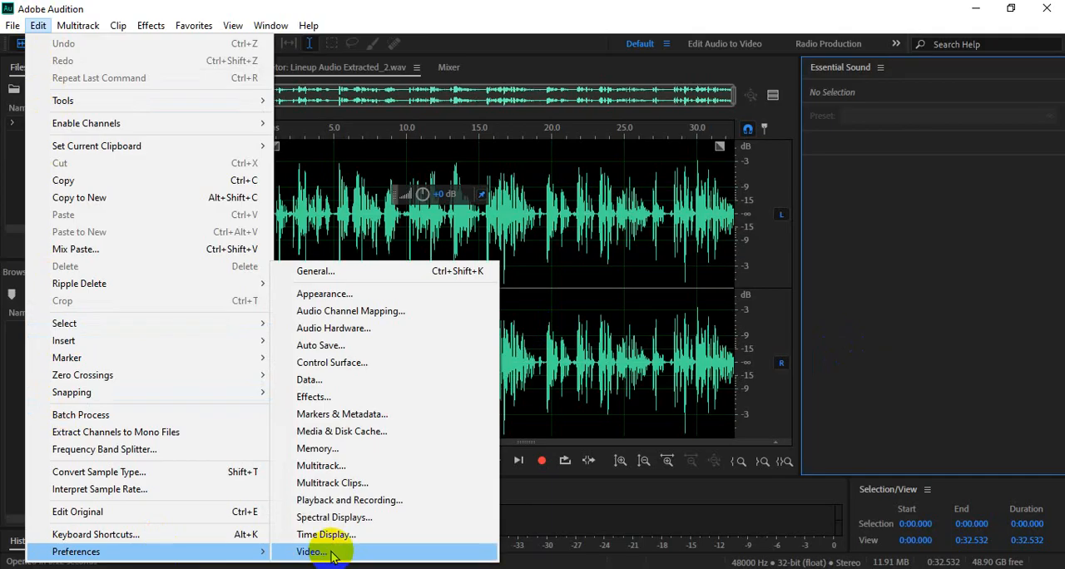
click(330, 330)
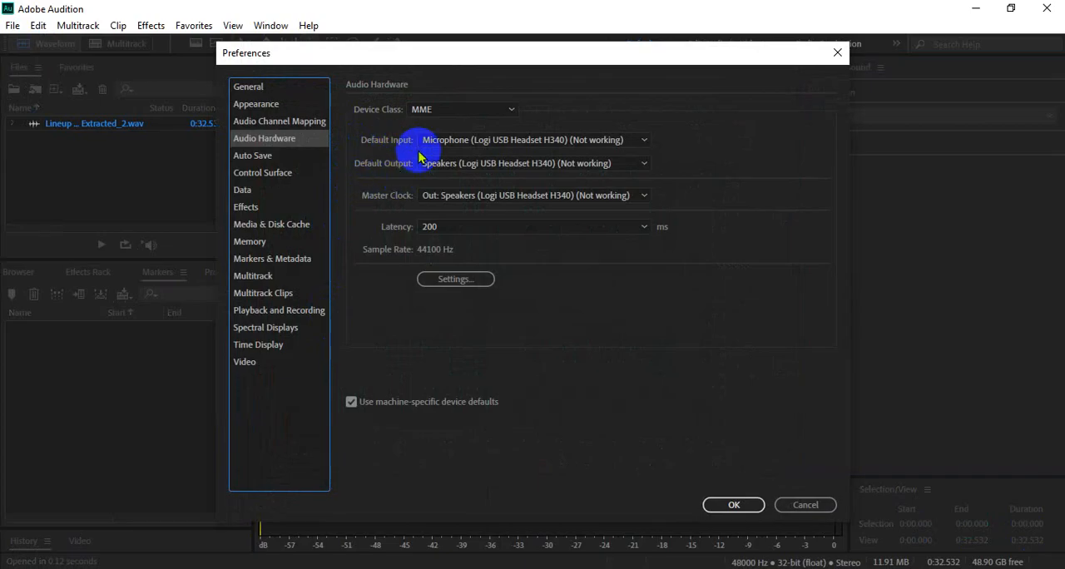
click(611, 141)
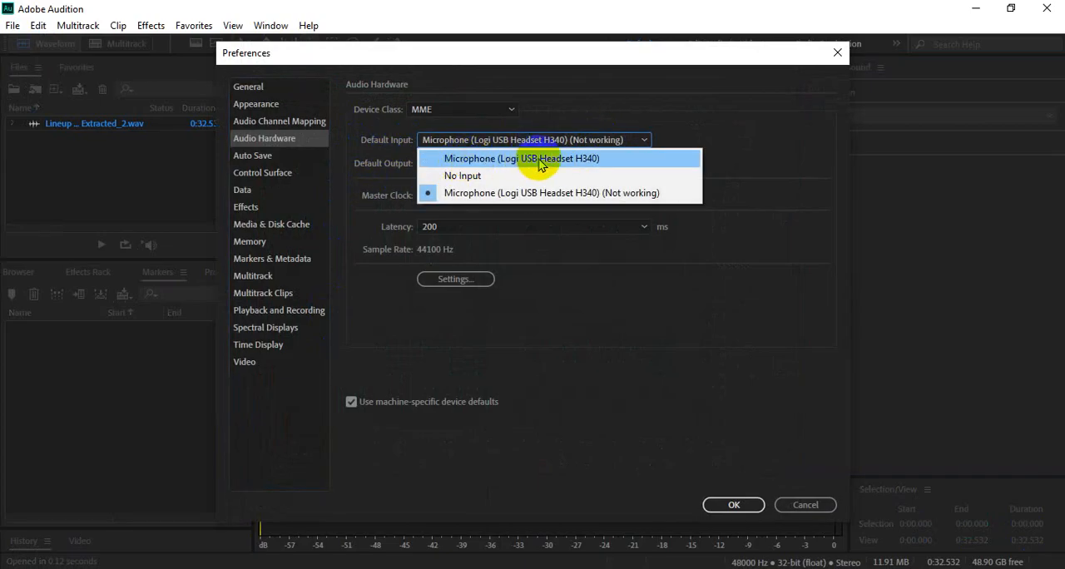
click(607, 165)
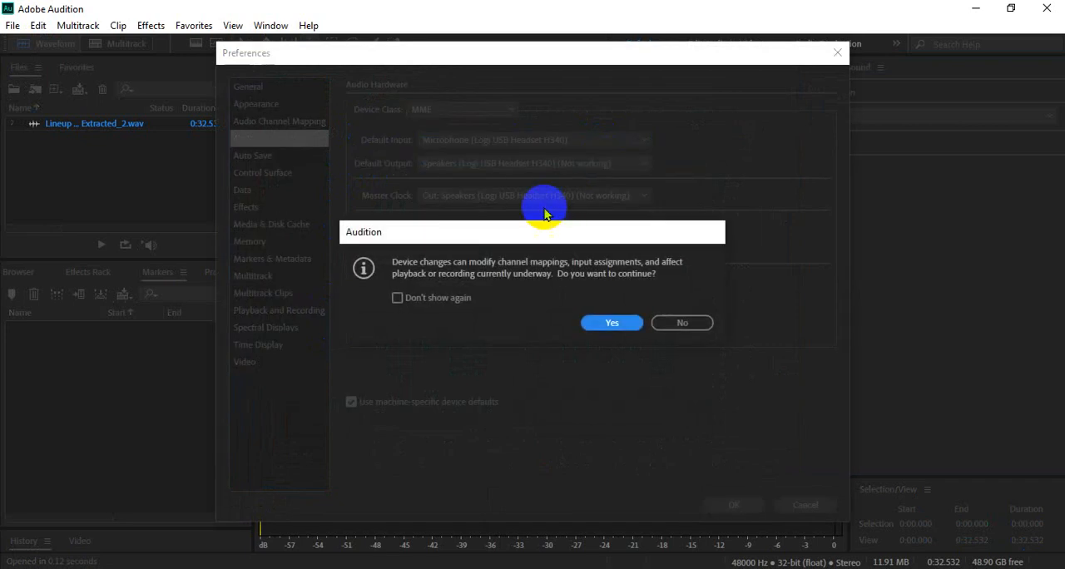
click(603, 324)
click(491, 165)
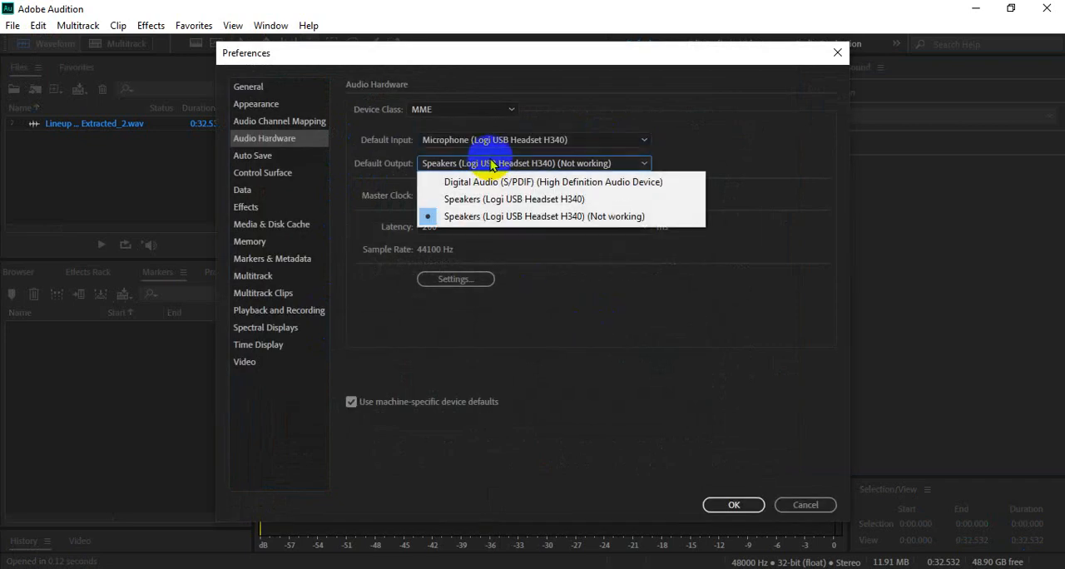
click(561, 202)
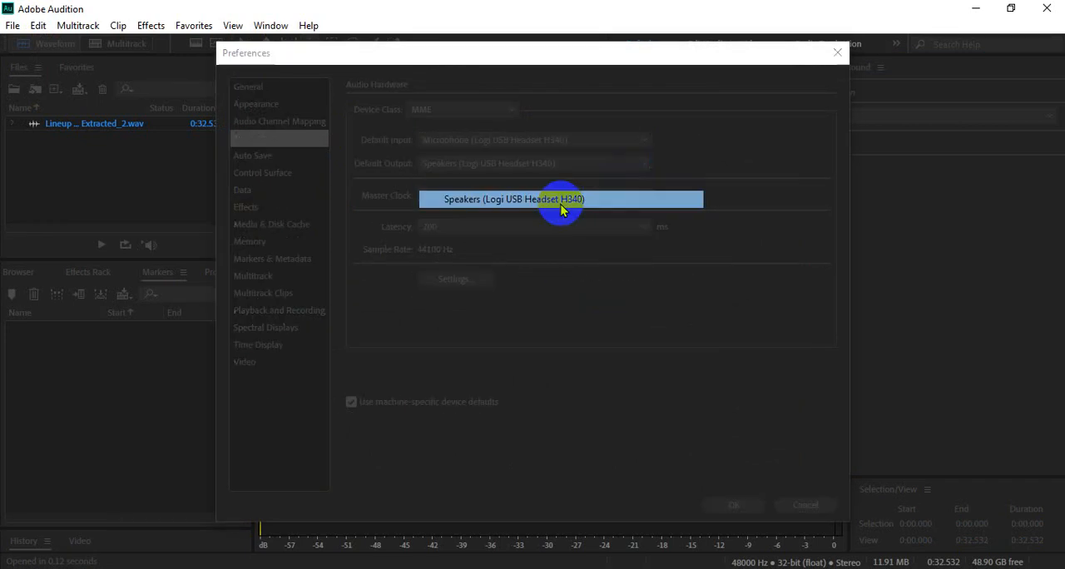
click(611, 323)
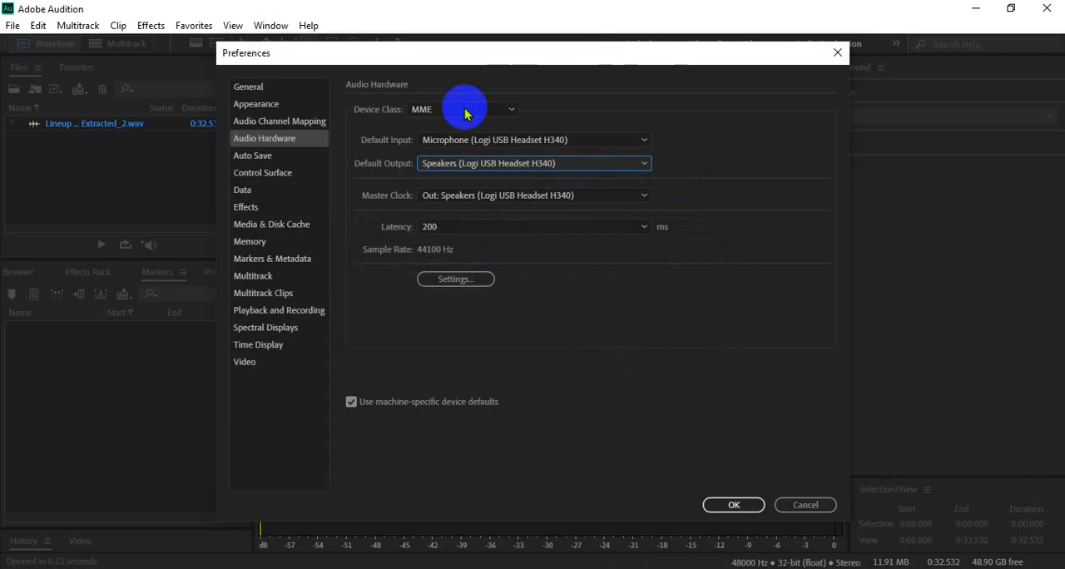
click(737, 504)
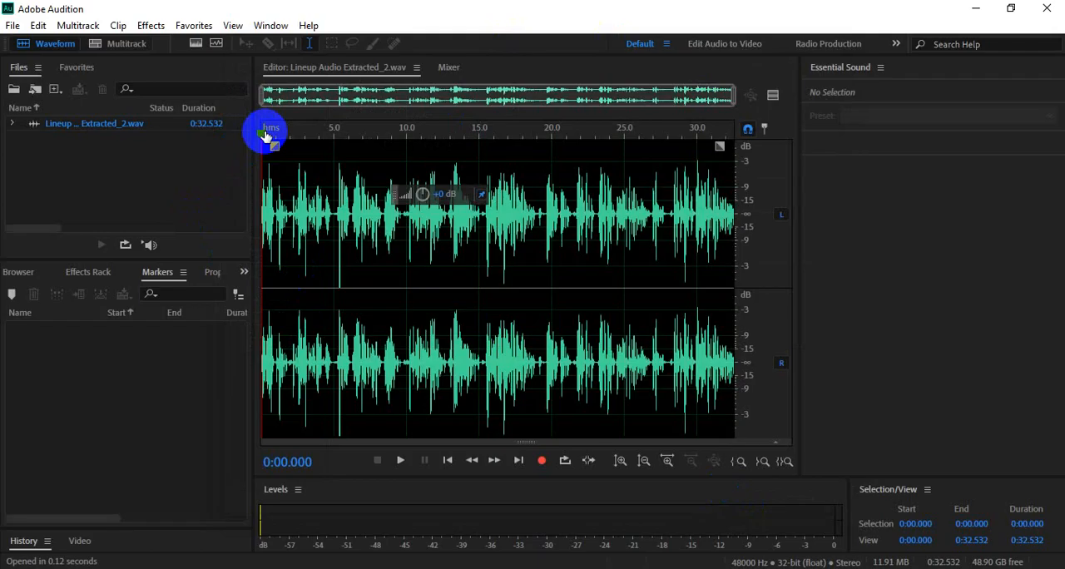
- Review the default input and output devices in the Audio Hardware preferences and close the dialog
click(39, 26)
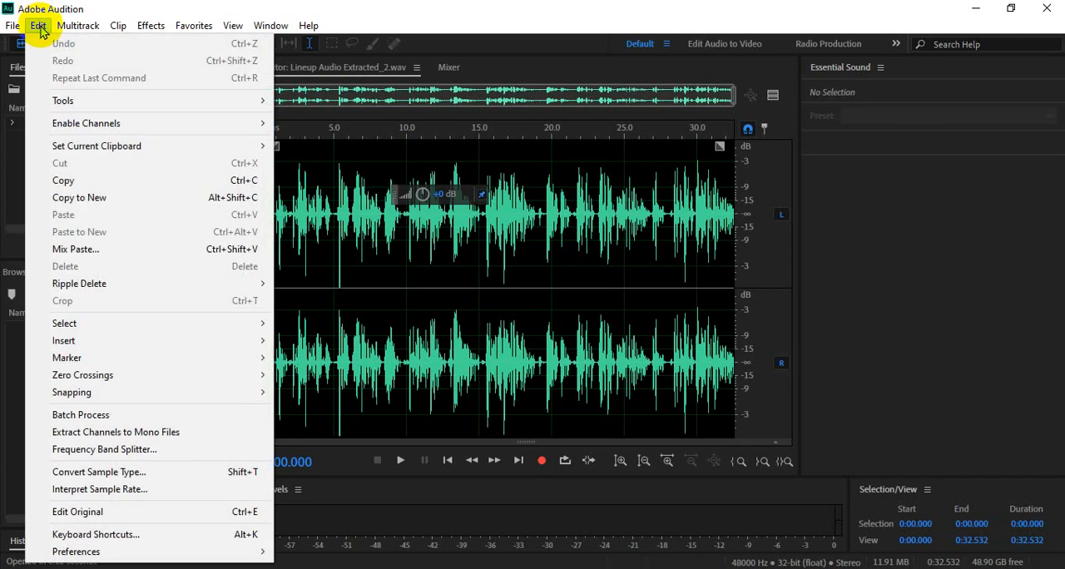
mouse_move(202, 552)
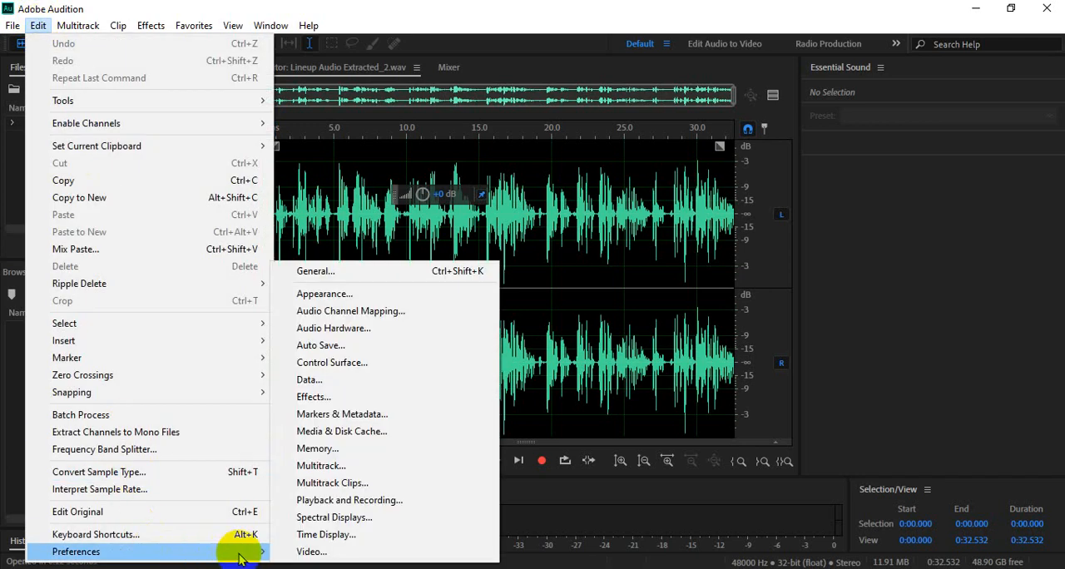
click(335, 329)
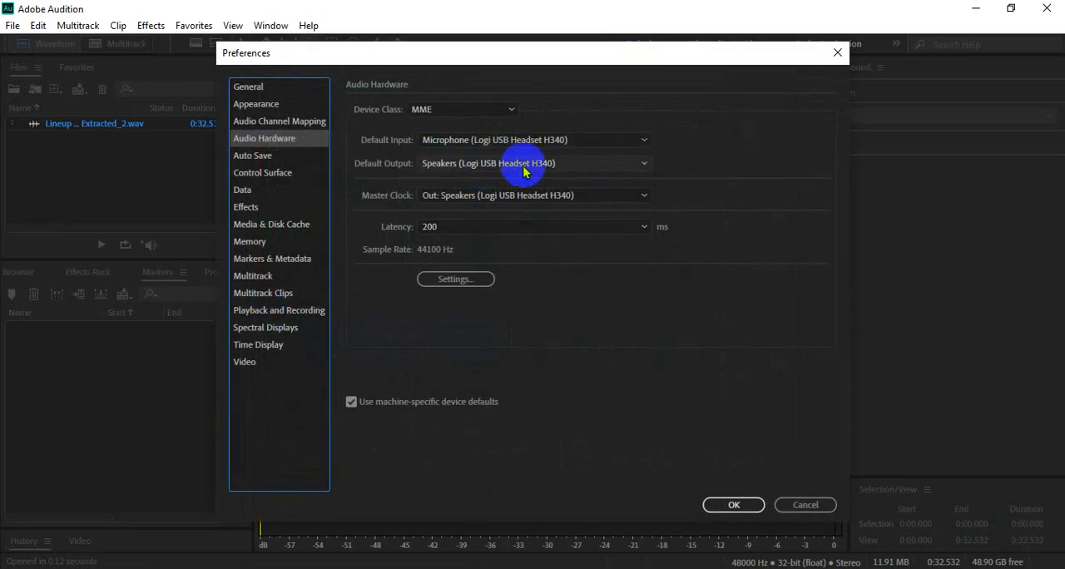
click(734, 506)
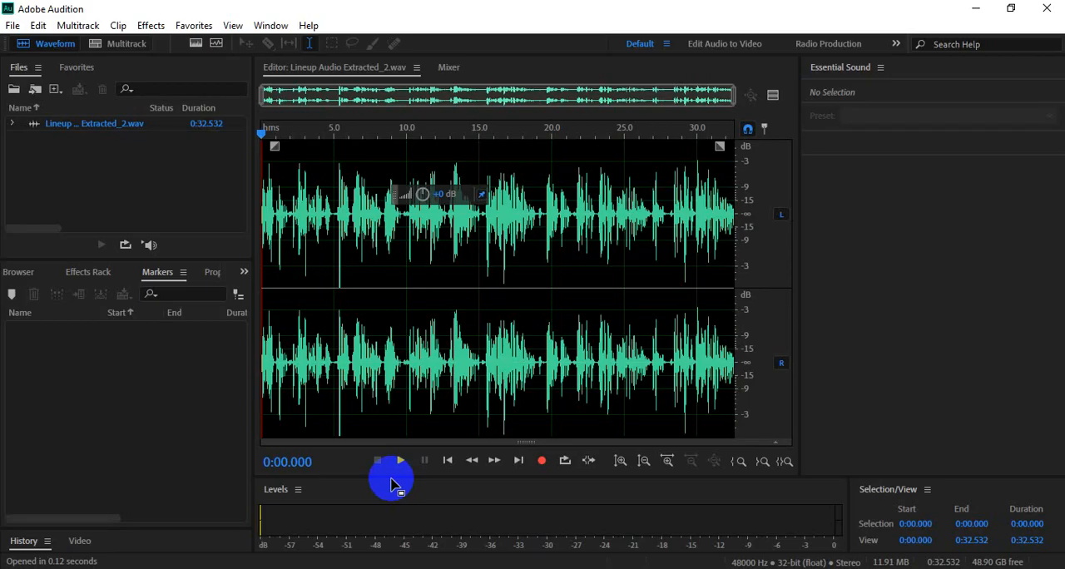
- Play the first few seconds of the waveform, stop playback, and place the playhead at 0:05.000
key(space)
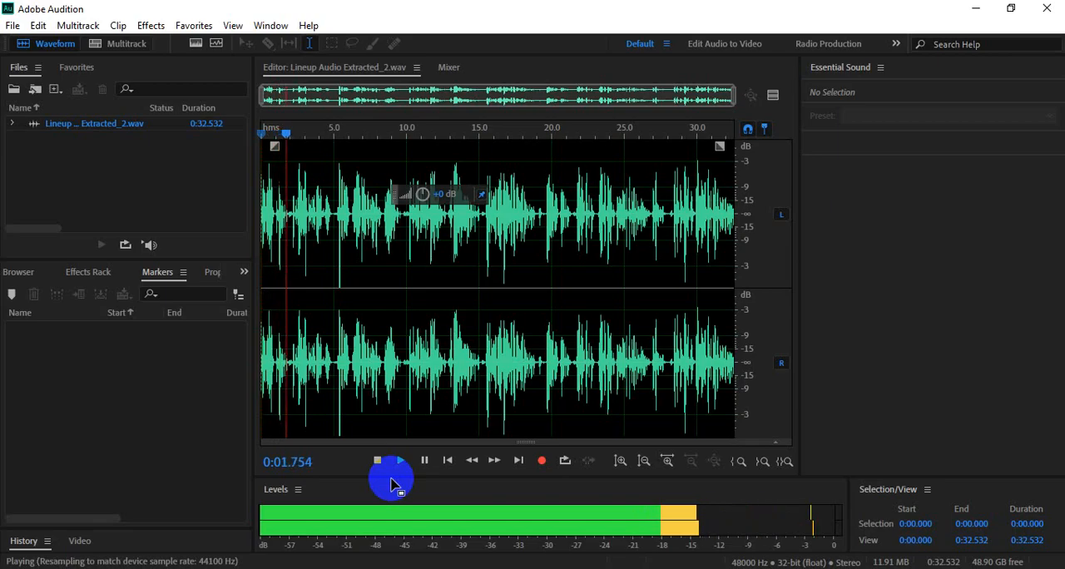
key(space)
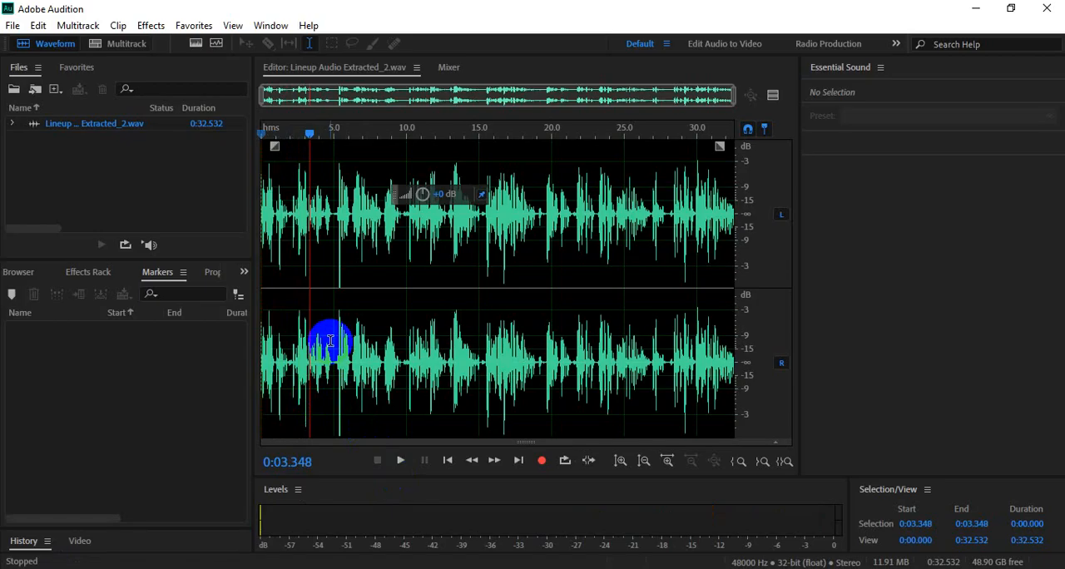
click(331, 219)
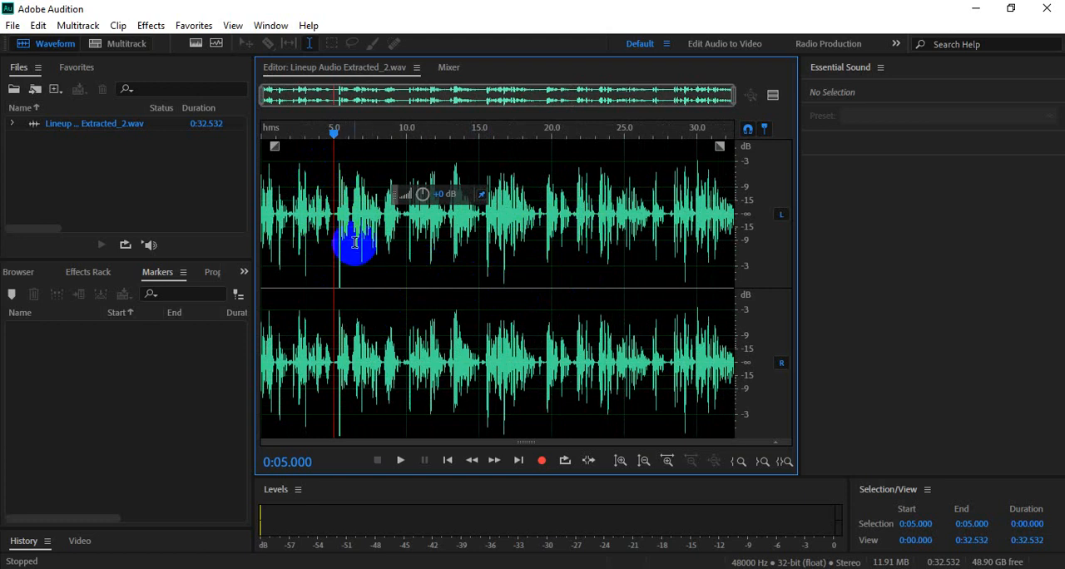
- Examine the waveform up close near the 6, 11, 28 and 2 second marks, returning to the full clip view
scroll(345, 223, up, 4)
scroll(345, 223, up, 5)
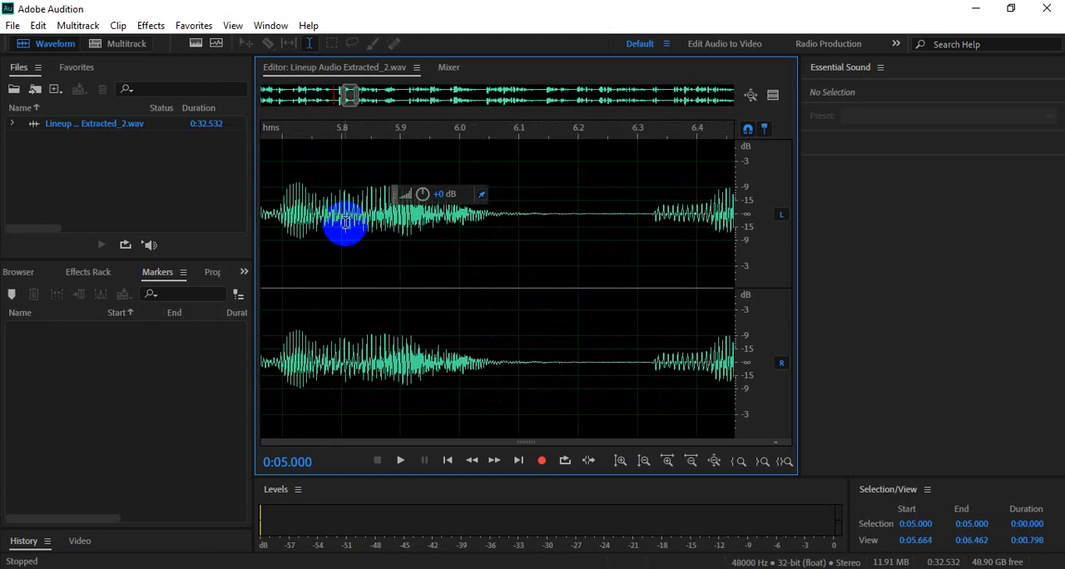
scroll(345, 223, down, 6)
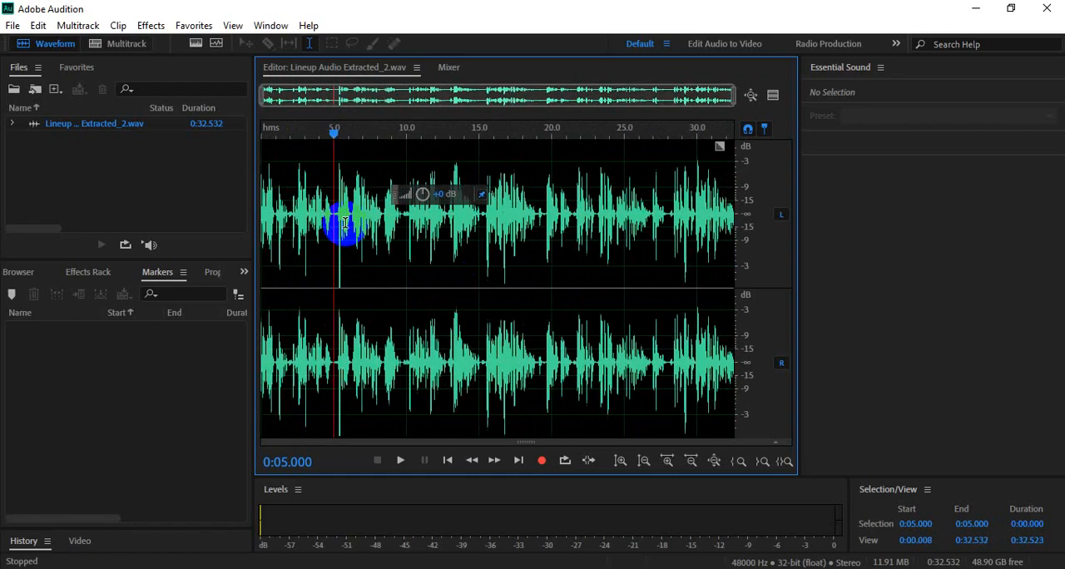
scroll(345, 223, up, 2)
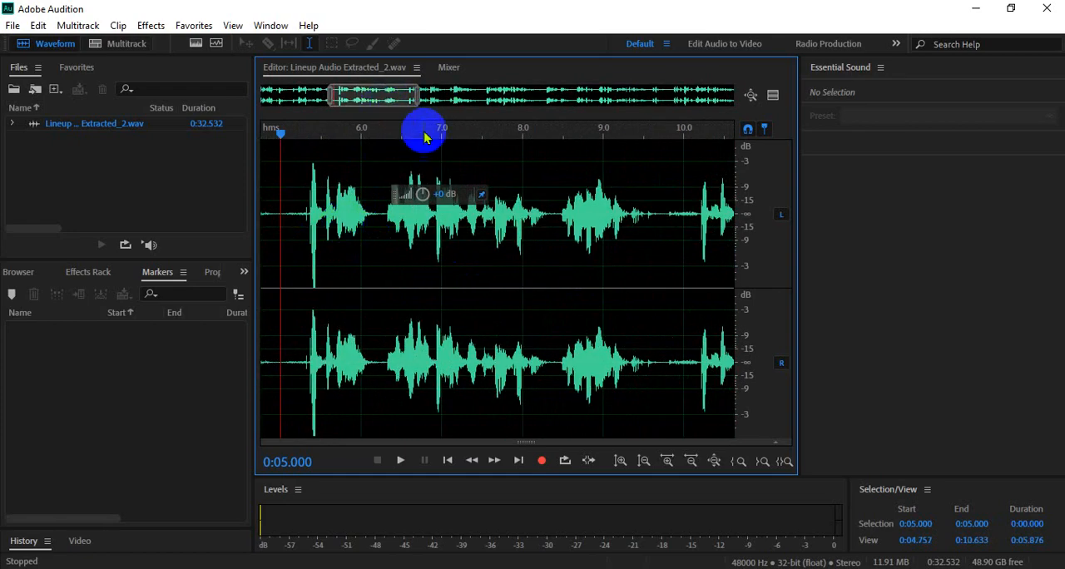
drag(368, 95, 419, 97)
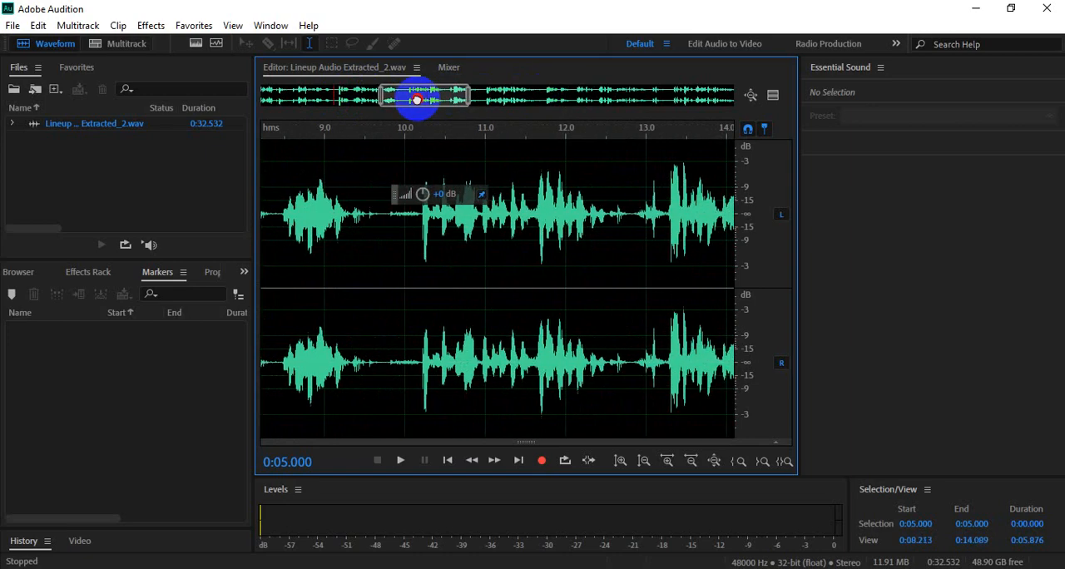
scroll(399, 262, down, 3)
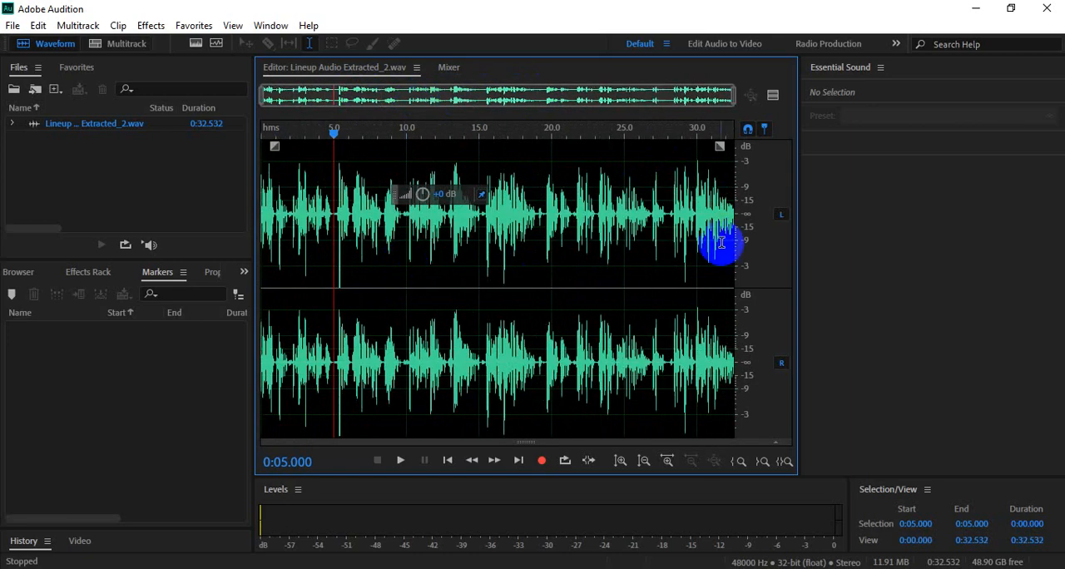
scroll(681, 233, up, 2)
scroll(681, 233, up, 3)
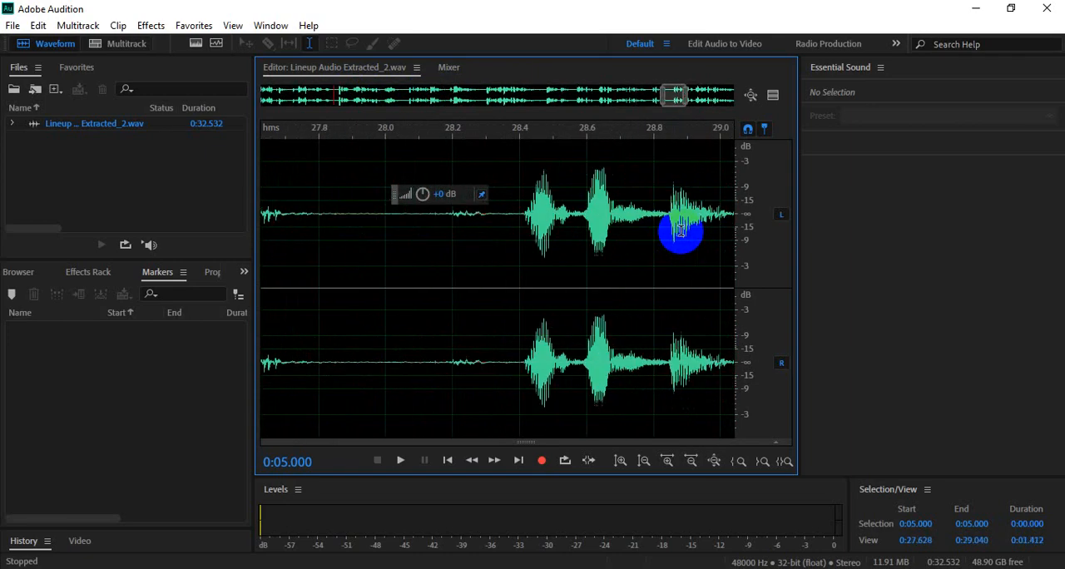
scroll(681, 233, down, 7)
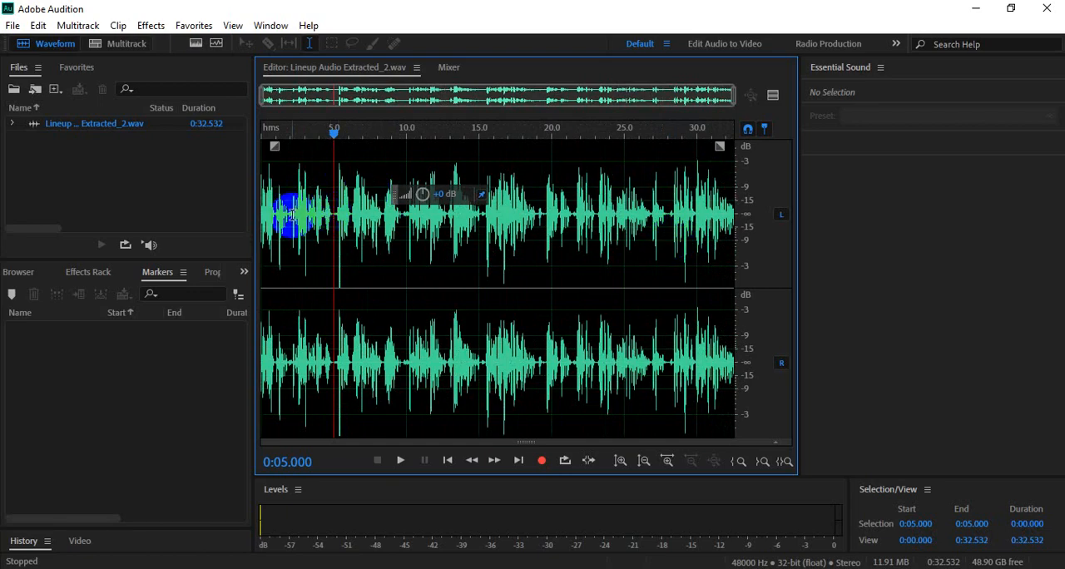
scroll(292, 215, up, 15)
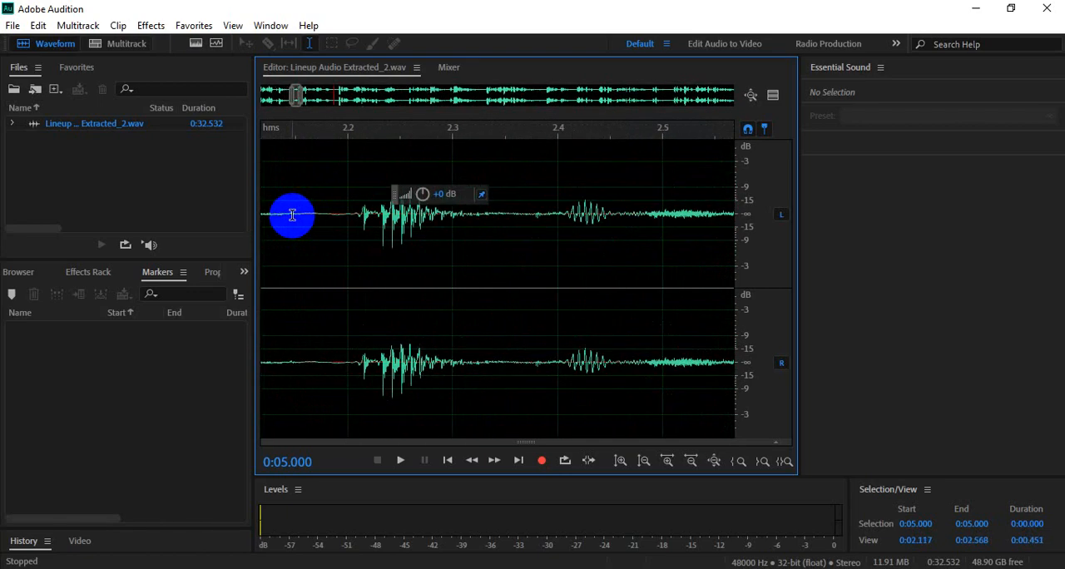
scroll(292, 215, down, 15)
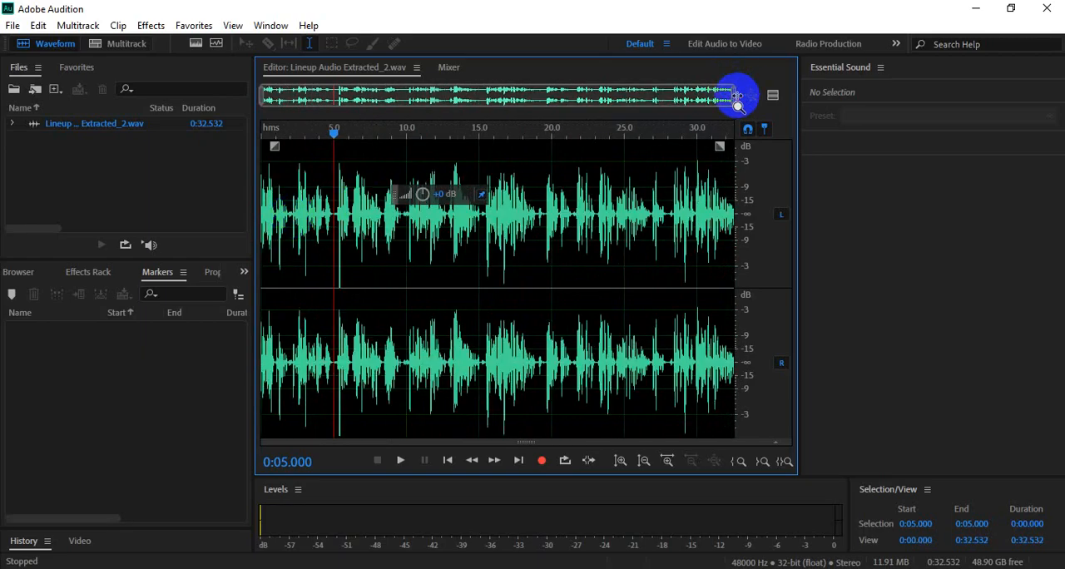
- Play the quiet gap around the 19-second mark up close to listen for background noise
drag(738, 98, 302, 99)
drag(404, 100, 744, 99)
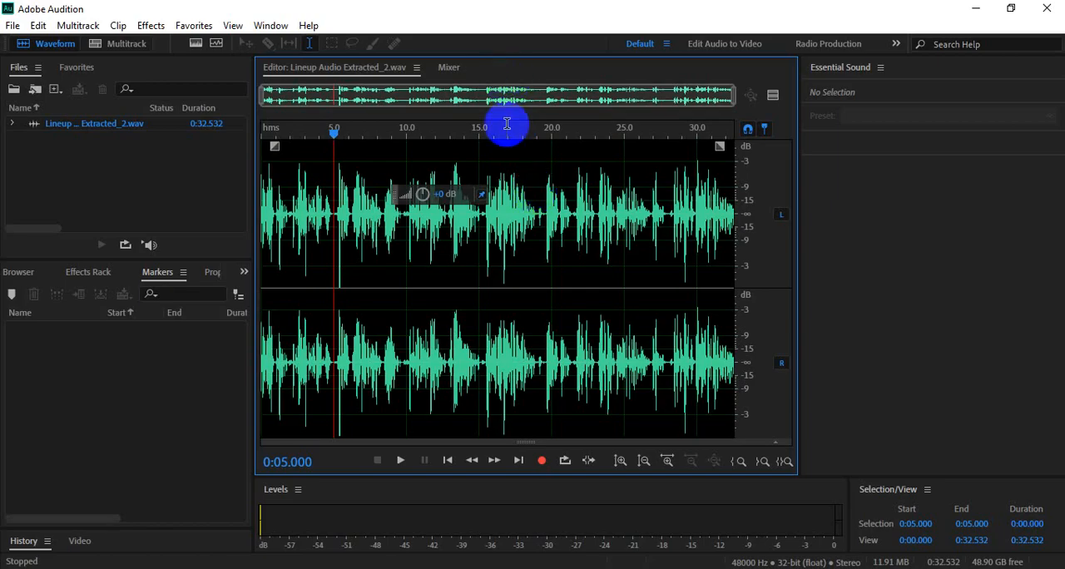
click(537, 208)
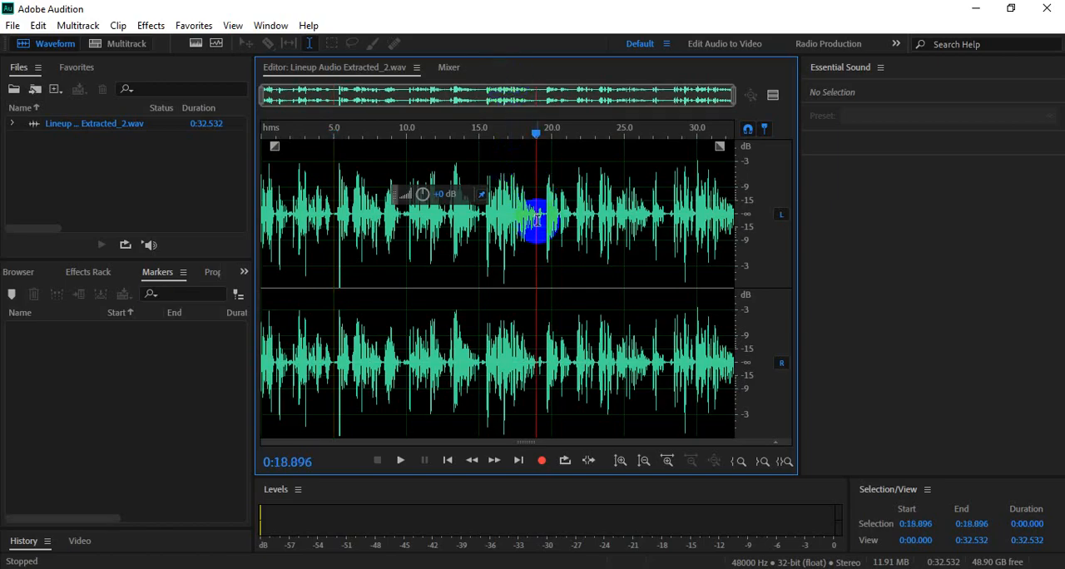
scroll(537, 212, up, 4)
key(space)
key(space)
click(534, 213)
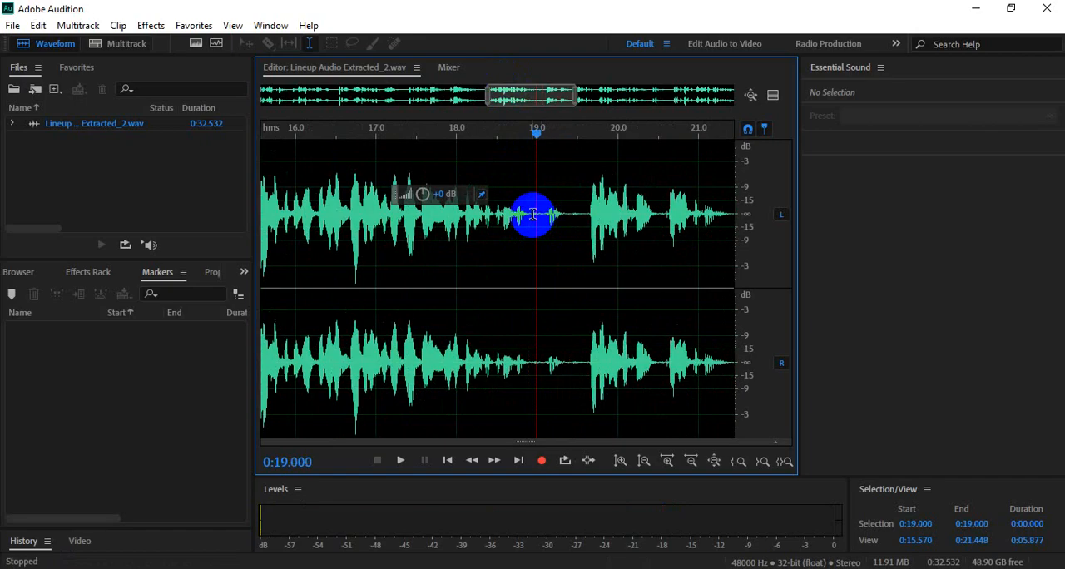
key(space)
- Listen closely to the short pause from about 0:21.376 until just before the speech resumes
key(space)
scroll(534, 213, down, 3)
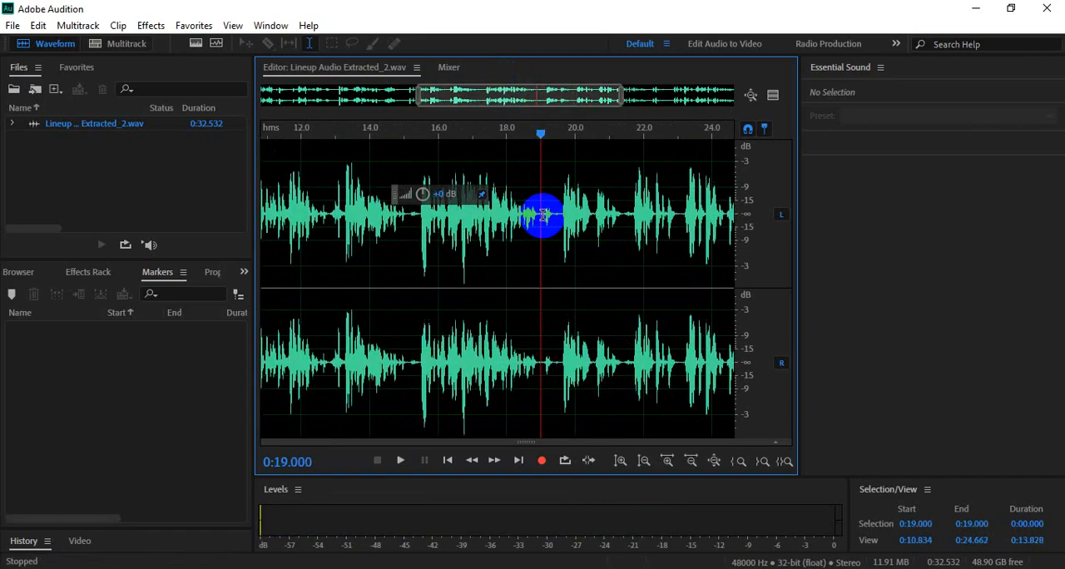
click(620, 215)
key(space)
key(space)
key(space)
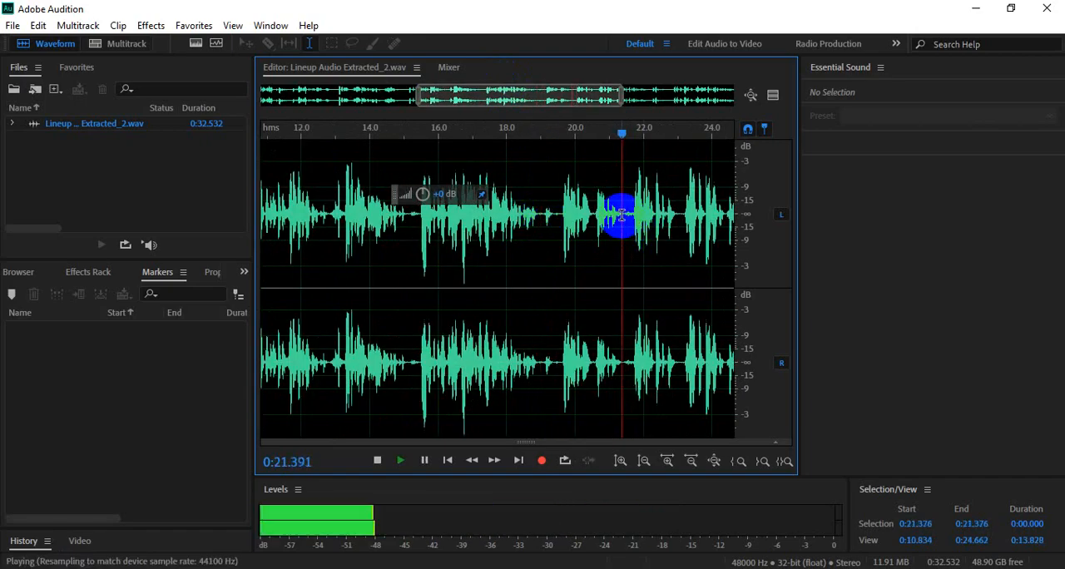
key(space)
scroll(622, 216, up, 3)
key(space)
key(space)
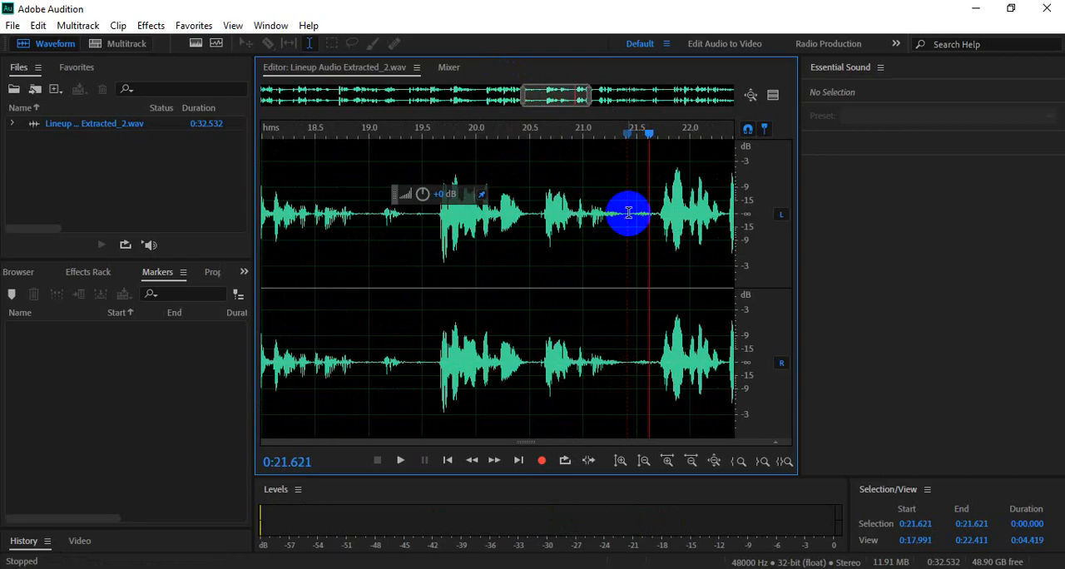
key(space)
- Replay the quiet gap in short bursts from the playhead at 0:21.400
key(space)
scroll(629, 216, up, 3)
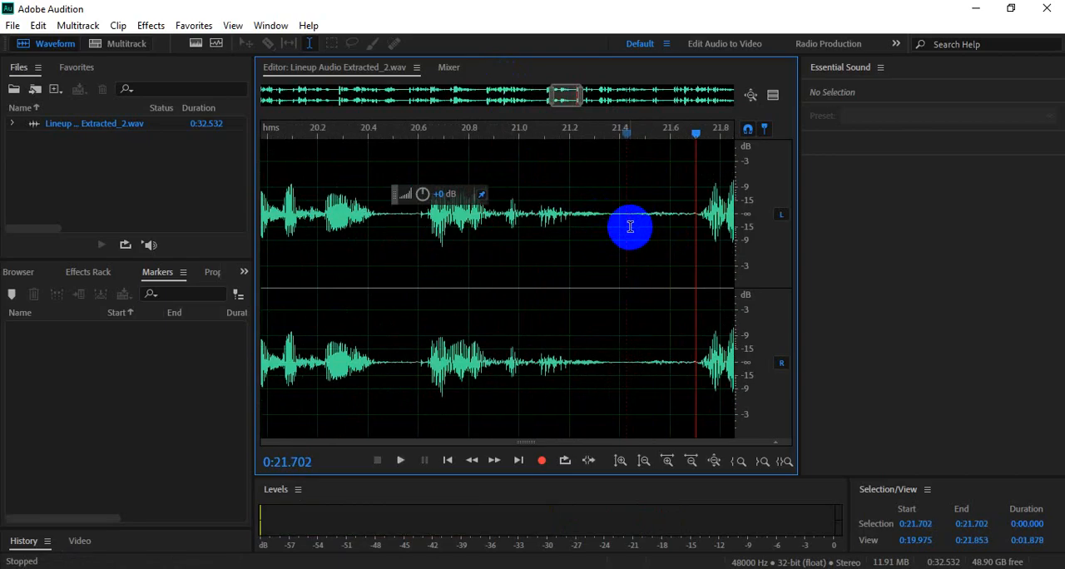
scroll(630, 227, down, 1)
click(624, 216)
key(space)
key(space)
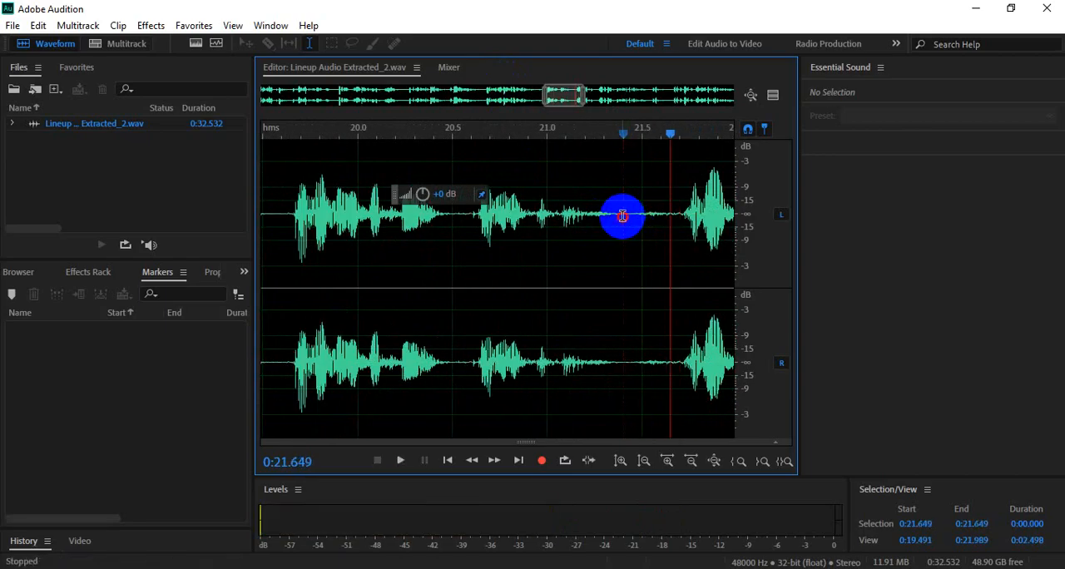
click(622, 216)
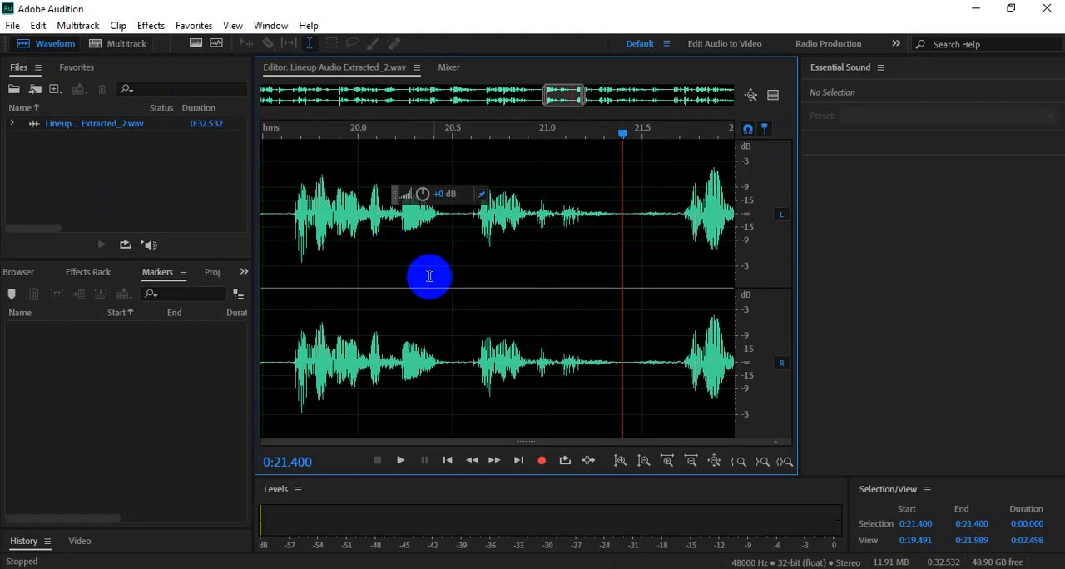
key(space)
key(space)
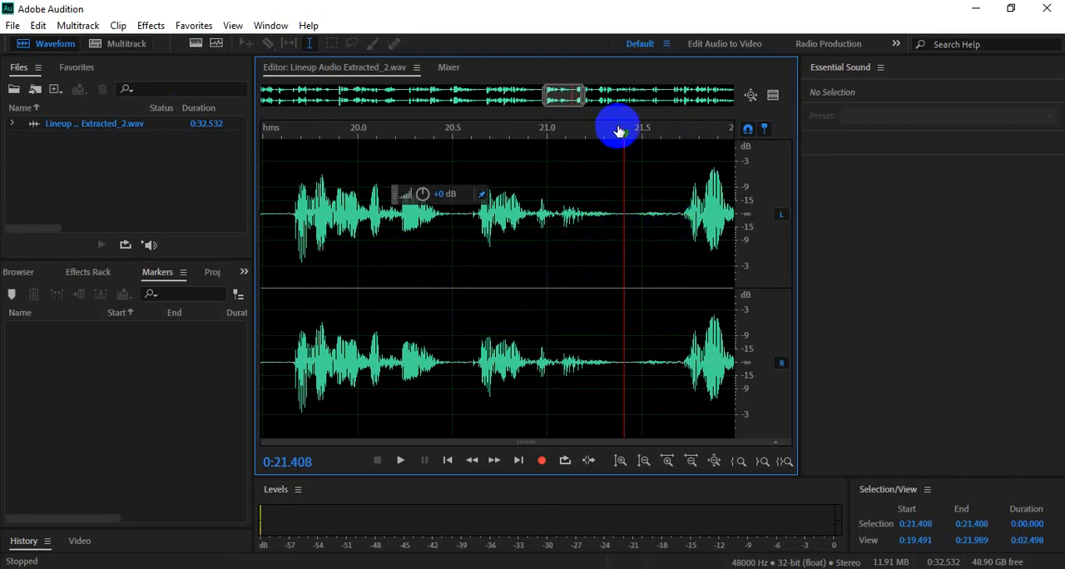
- Select only the background noise in the speech pause, from 0:21.383 to 0:21.701
drag(625, 141, 594, 142)
click(630, 162)
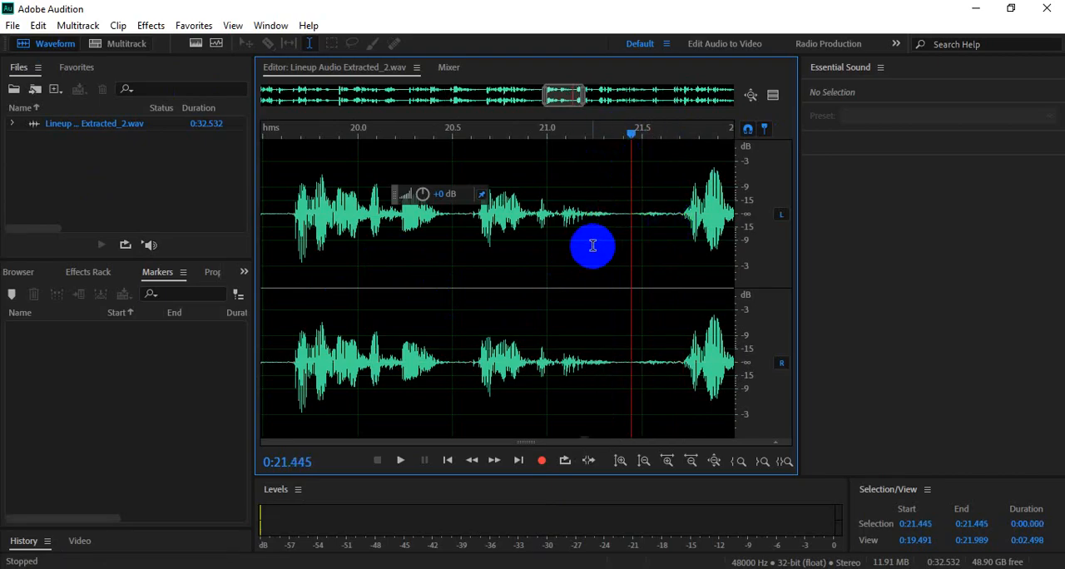
drag(623, 212, 677, 217)
click(678, 218)
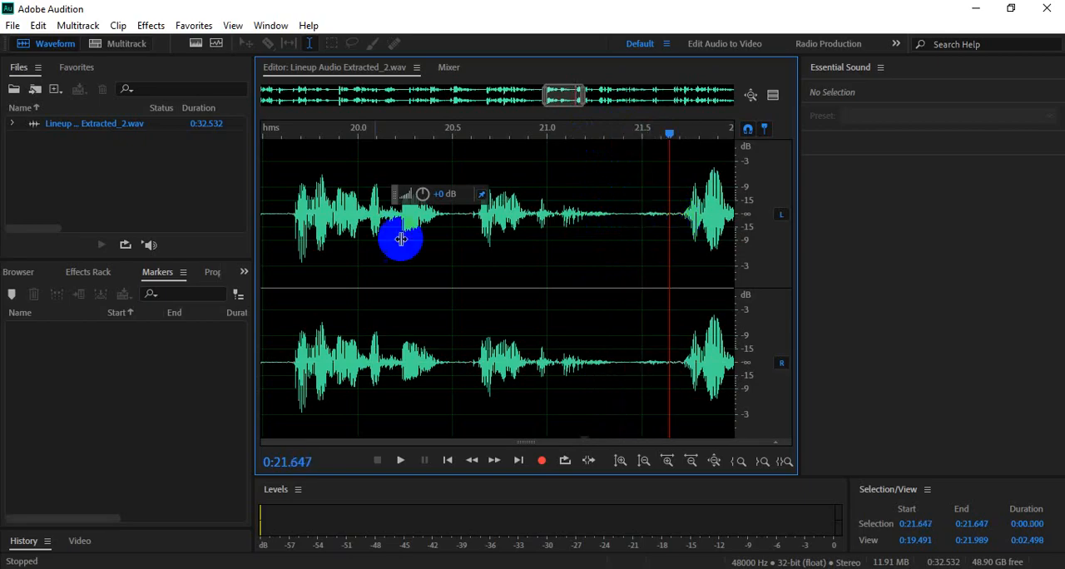
drag(302, 191, 679, 213)
click(639, 214)
click(619, 213)
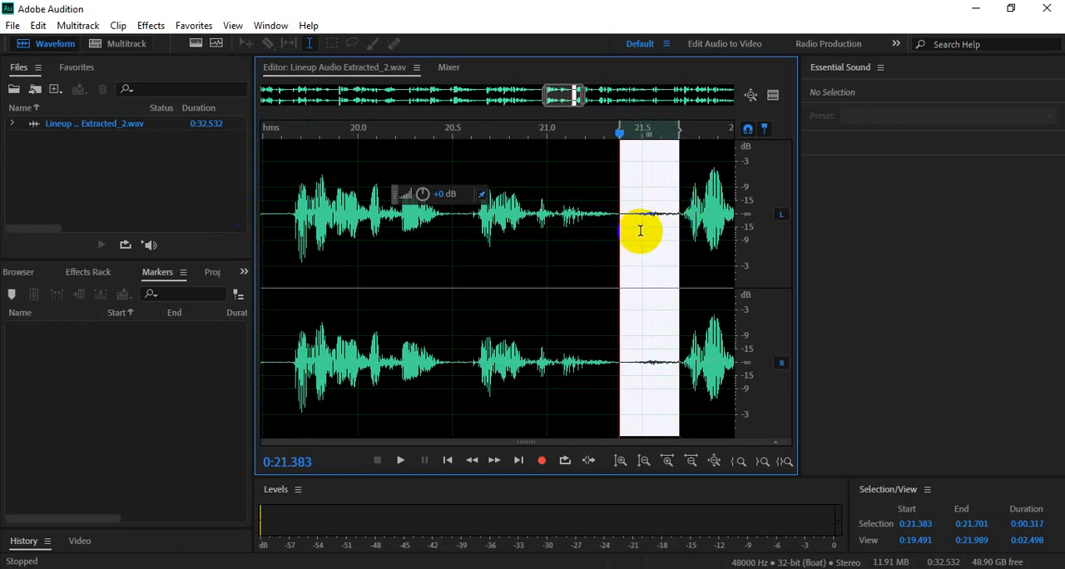
- Capture a noise print from the selected audio and confirm the alert
click(151, 26)
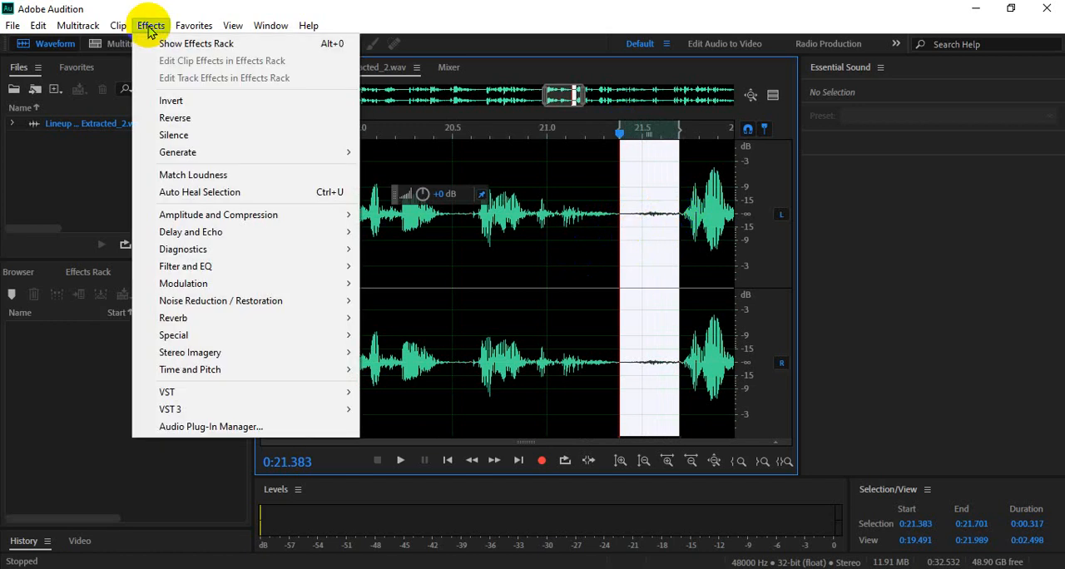
mouse_move(185, 309)
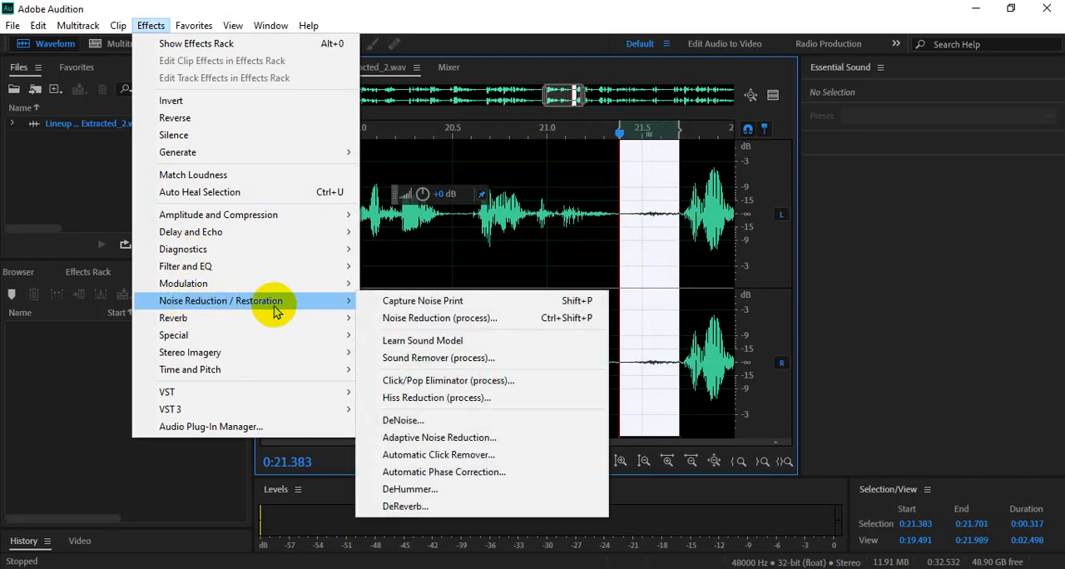
click(416, 305)
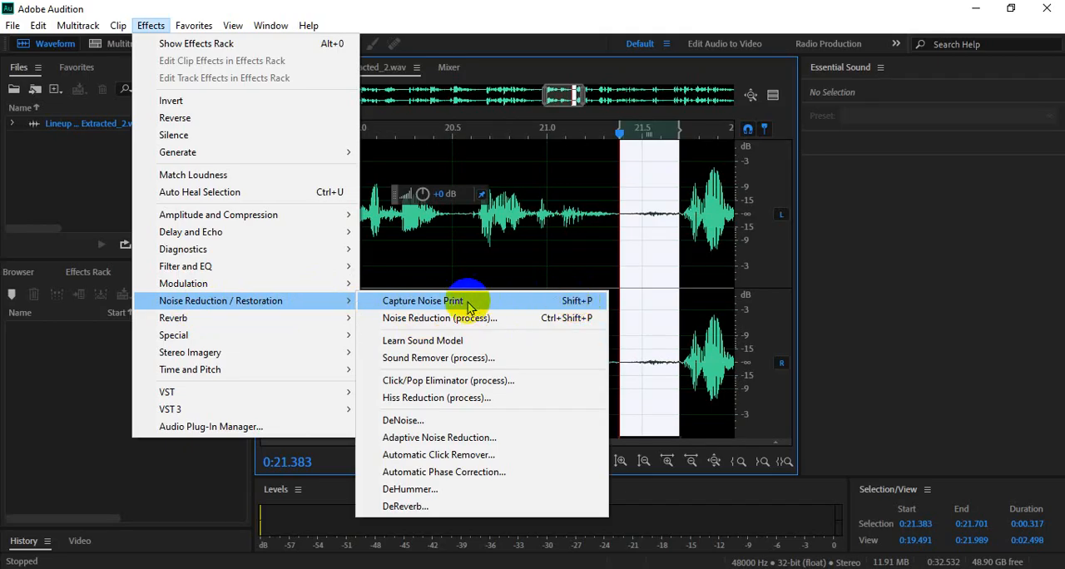
click(504, 297)
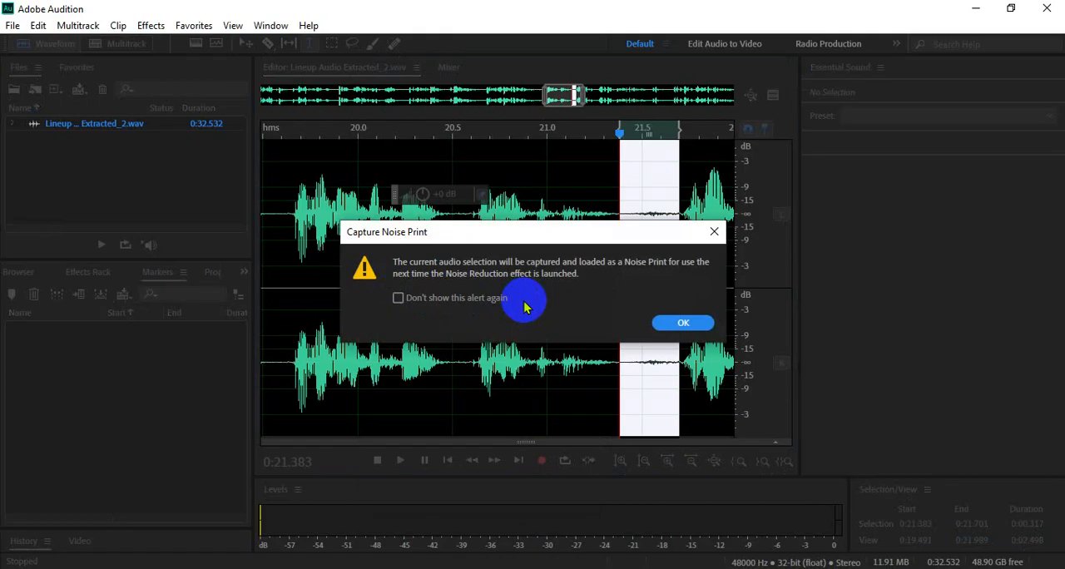
click(696, 321)
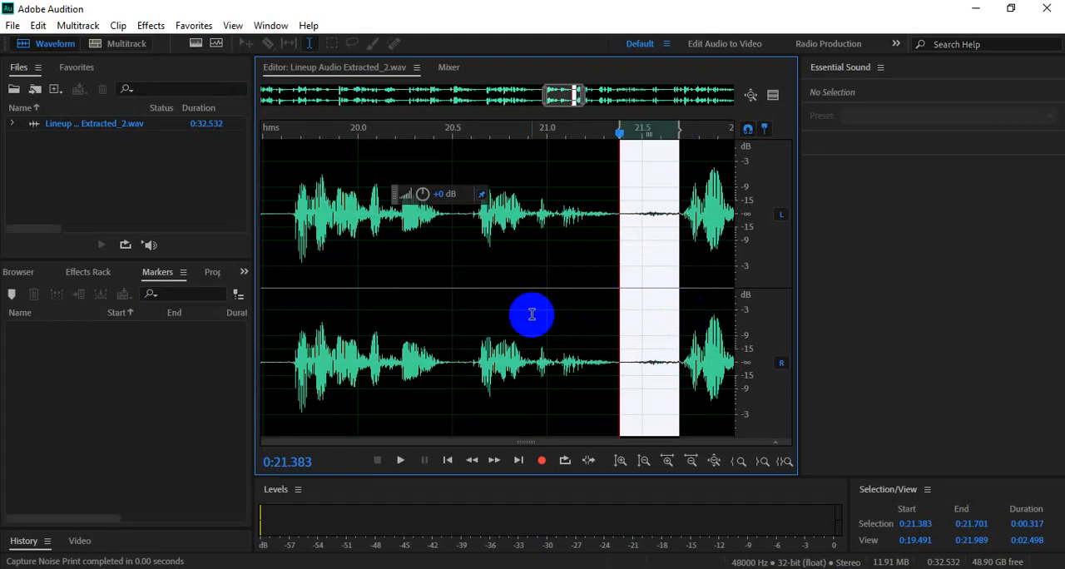
- Try selecting partial ranges of the waveform, 0:01.986 to 0:24.587 and 0:04.187 to 0:25.000, and clear them
scroll(534, 313, down, 2)
scroll(533, 313, down, 7)
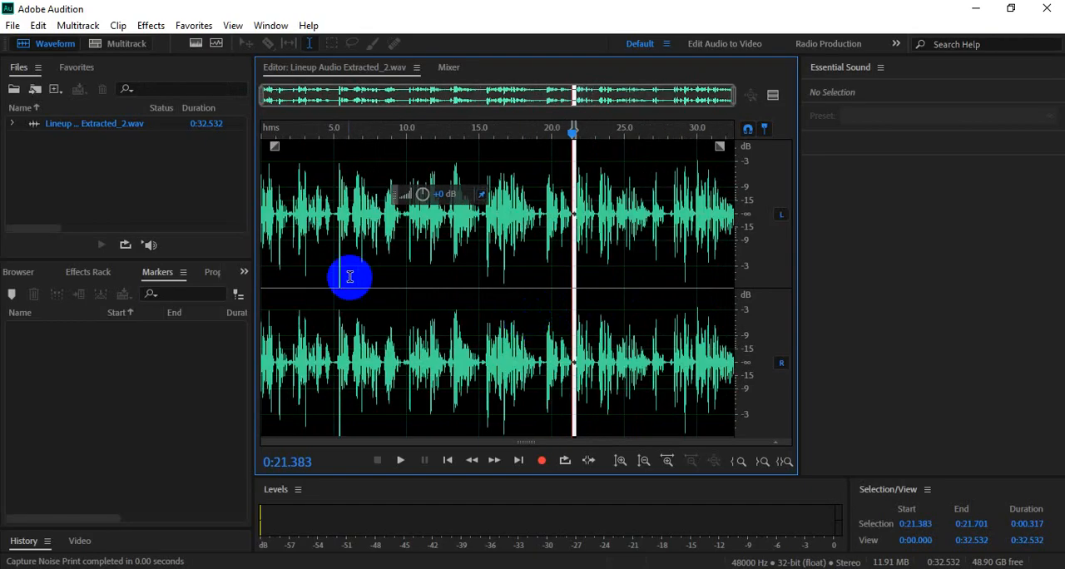
click(290, 238)
drag(289, 238, 617, 249)
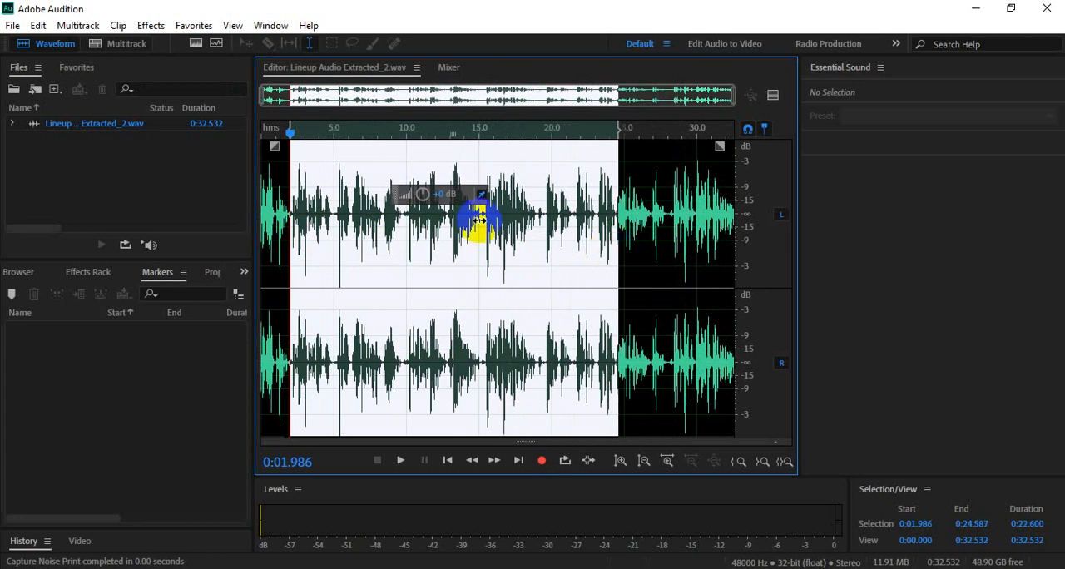
click(515, 325)
drag(325, 263, 625, 286)
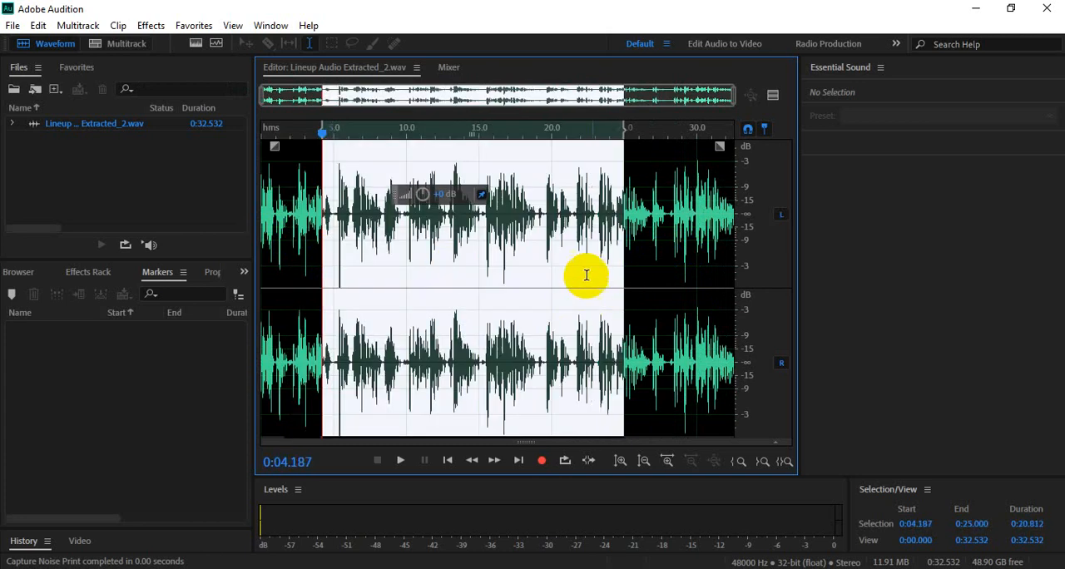
click(670, 279)
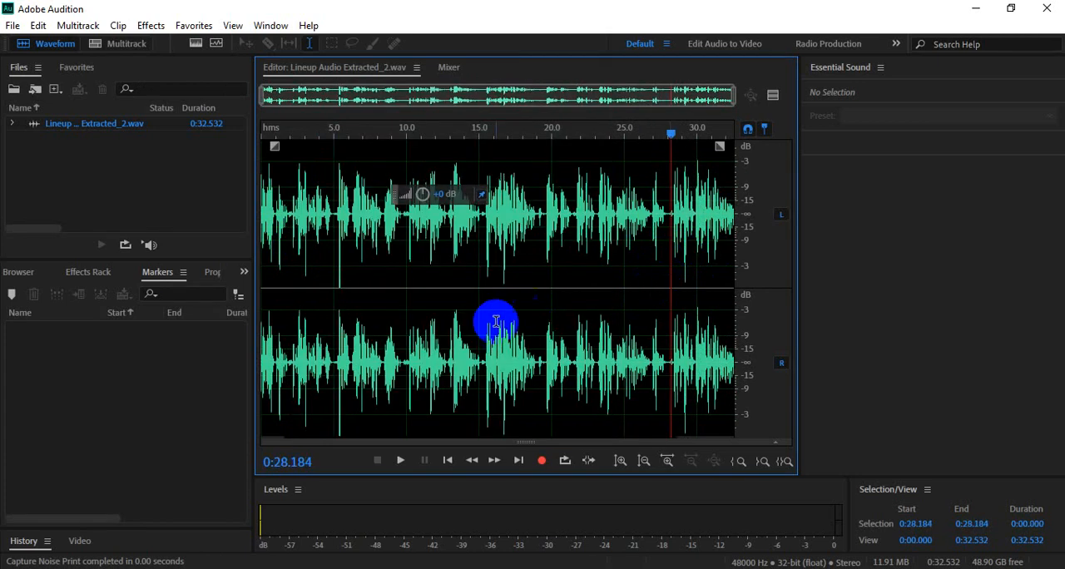
- Try selecting the whole waveform and only the magnified range 0:13.556 to 0:17.975, clearing each selection
double_click(523, 266)
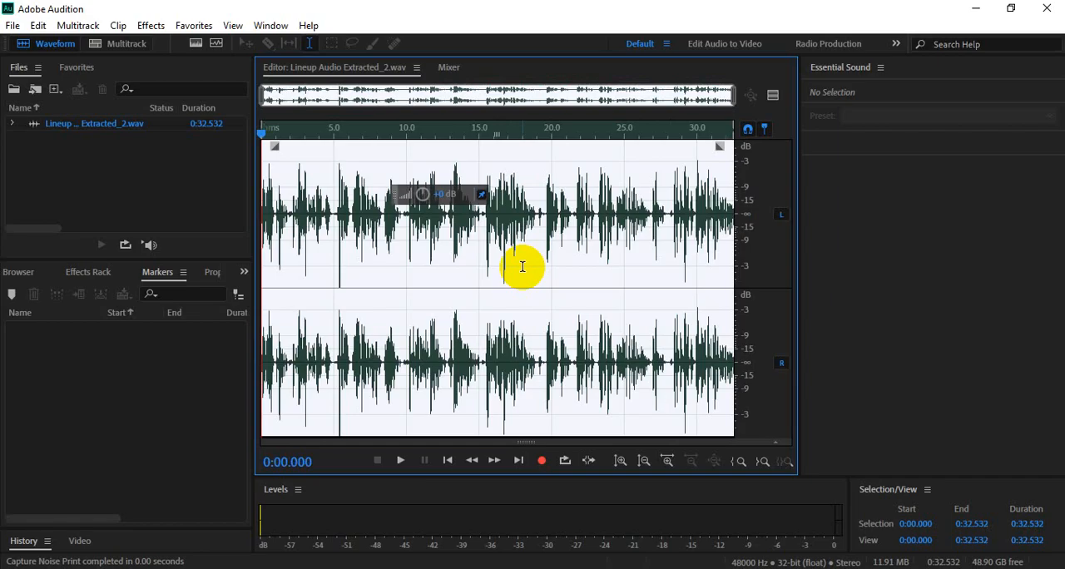
click(522, 266)
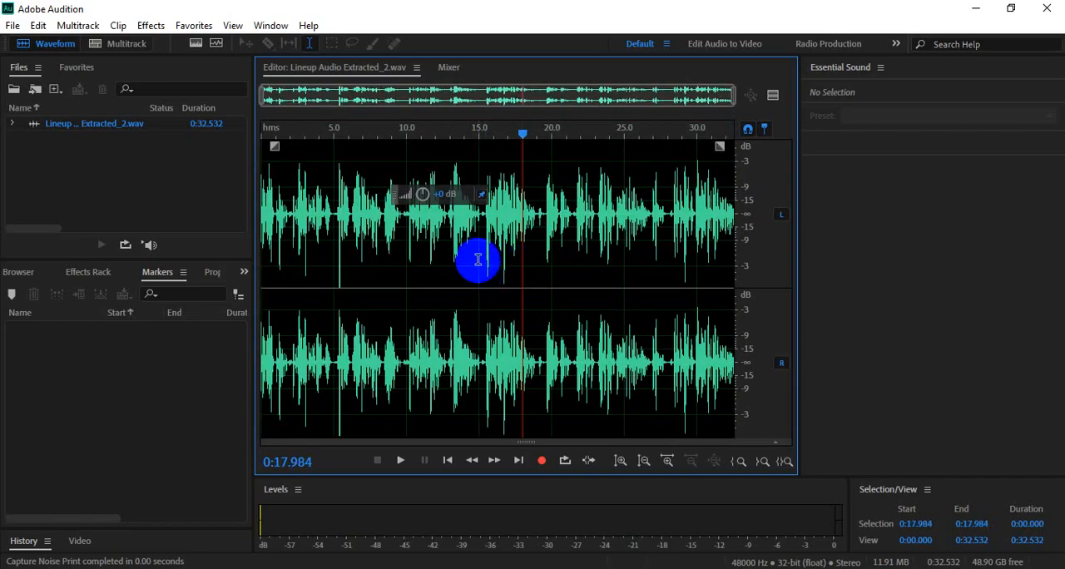
scroll(488, 271, up, 5)
double_click(516, 261)
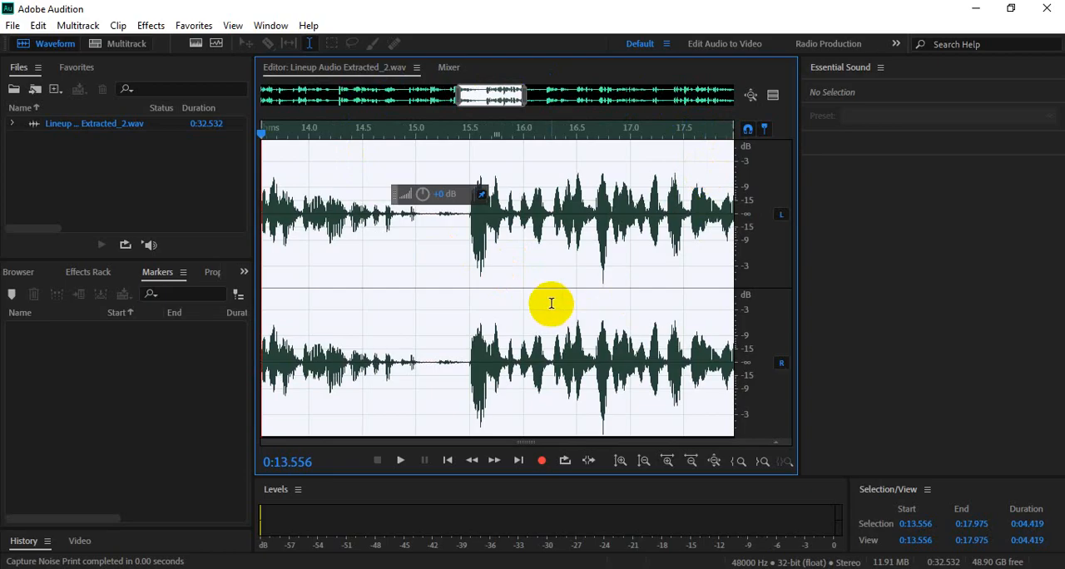
scroll(552, 304, down, 3)
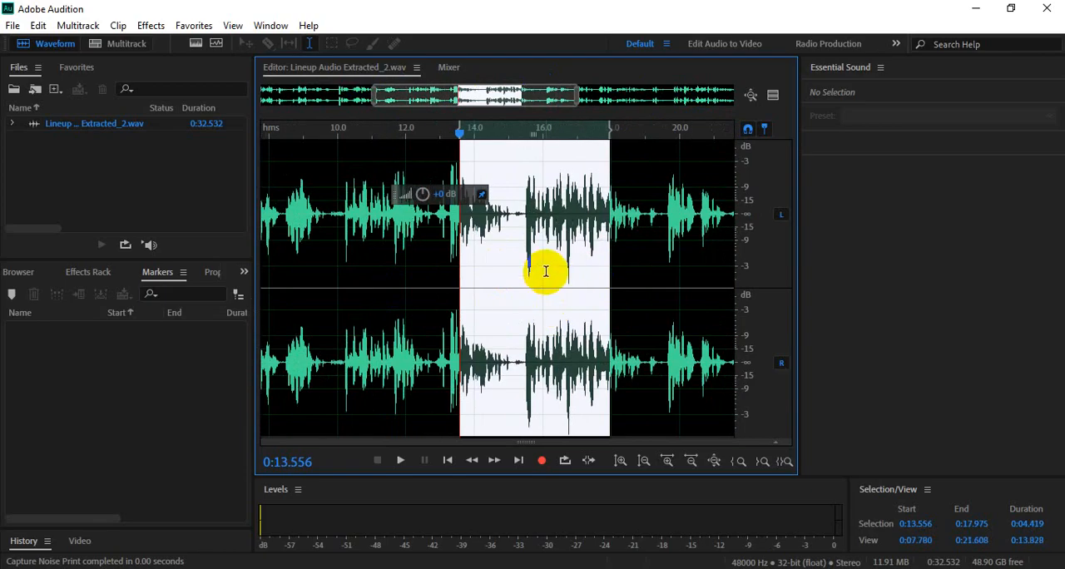
click(506, 270)
scroll(506, 271, down, 3)
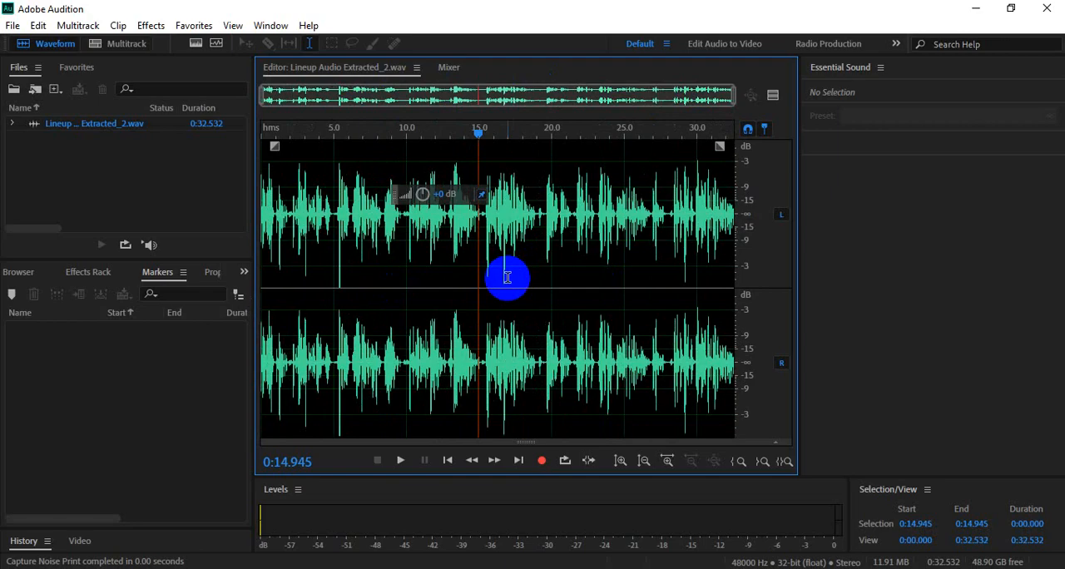
- Select the whole clip and look at the available effects without applying one
click(515, 277)
double_click(517, 277)
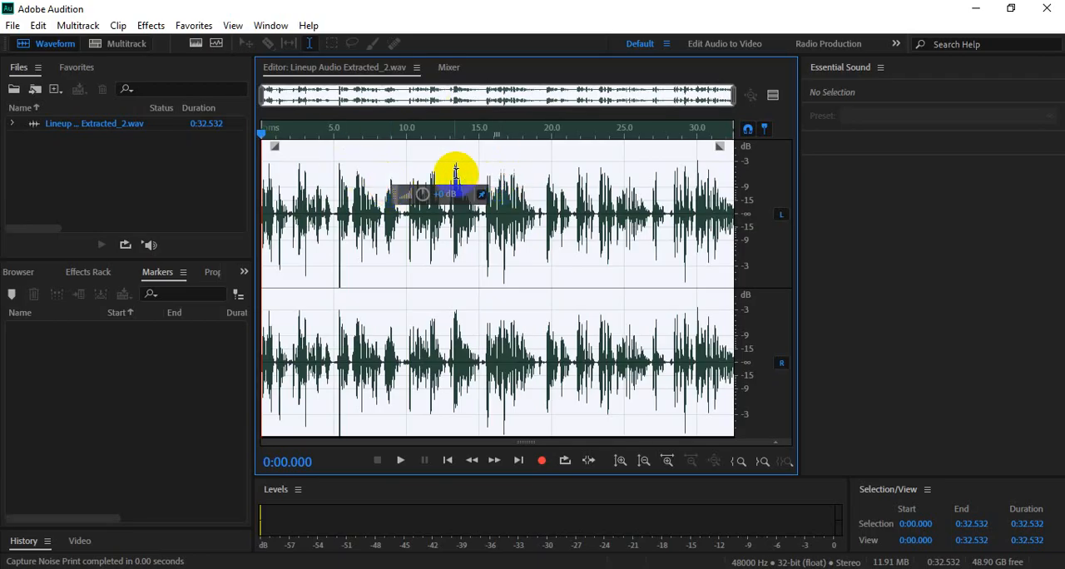
click(150, 25)
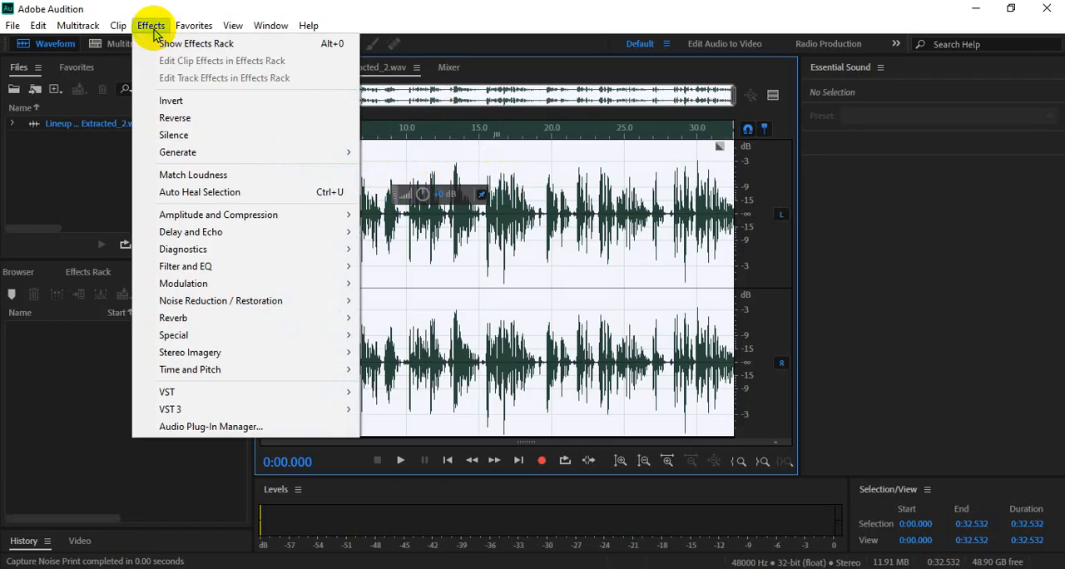
click(589, 246)
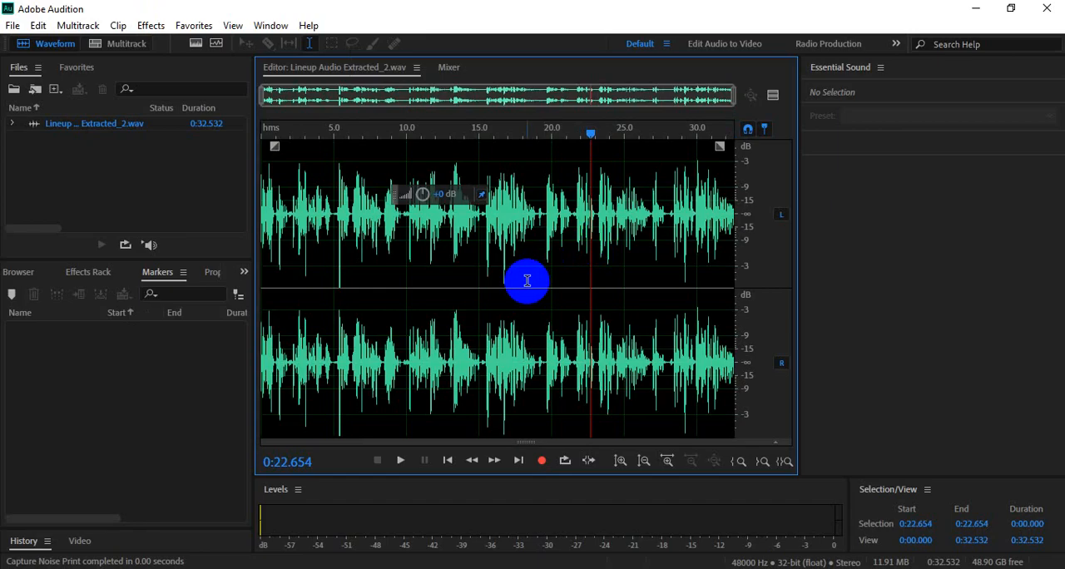
- Select the entire waveform from 0:00.000 to 0:32.532 in the full clip view
scroll(527, 281, up, 3)
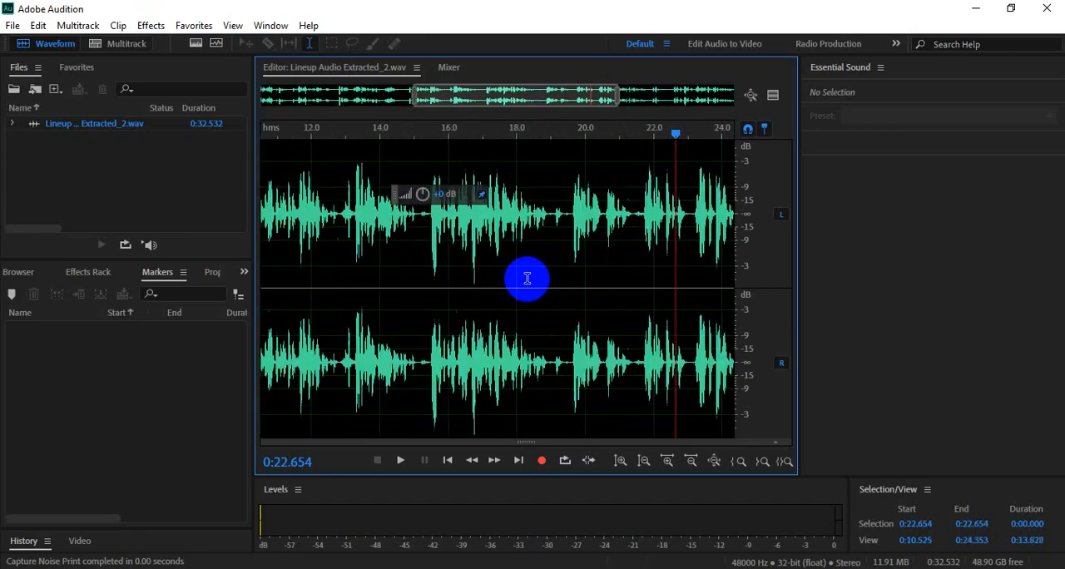
scroll(526, 281, down, 3)
scroll(526, 298, up, 3)
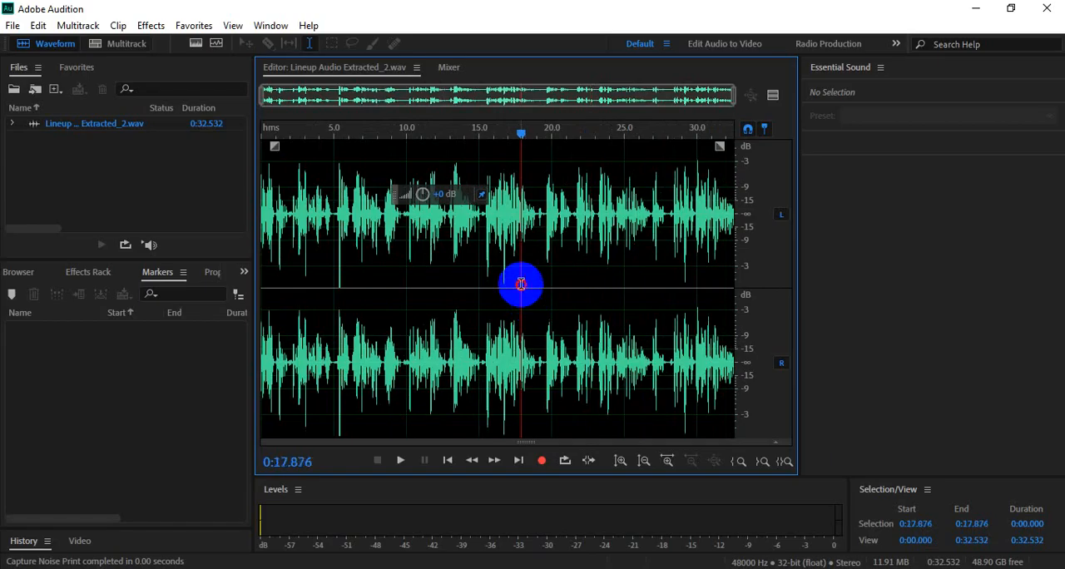
double_click(521, 283)
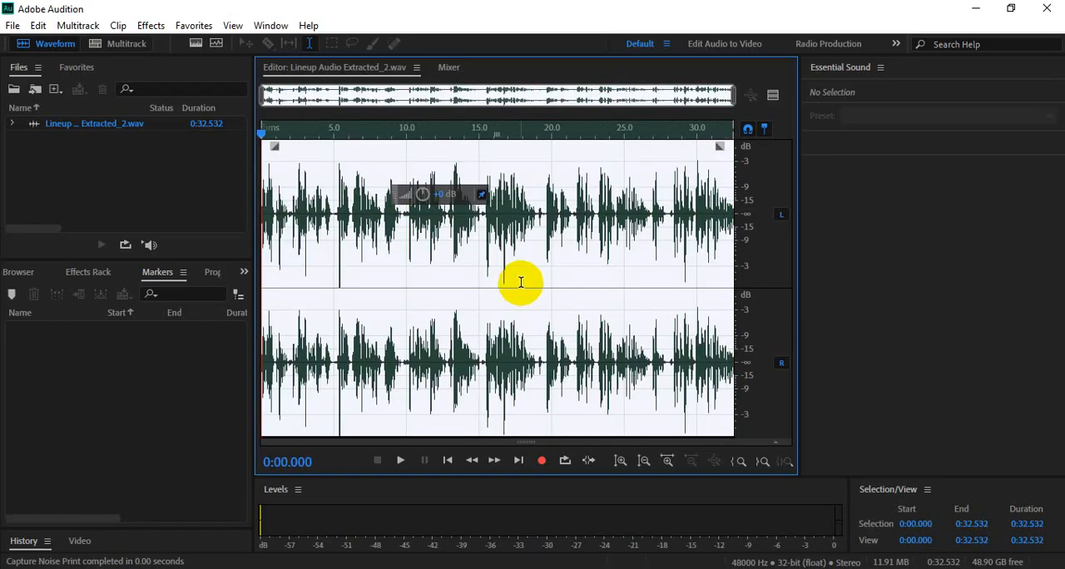
click(521, 283)
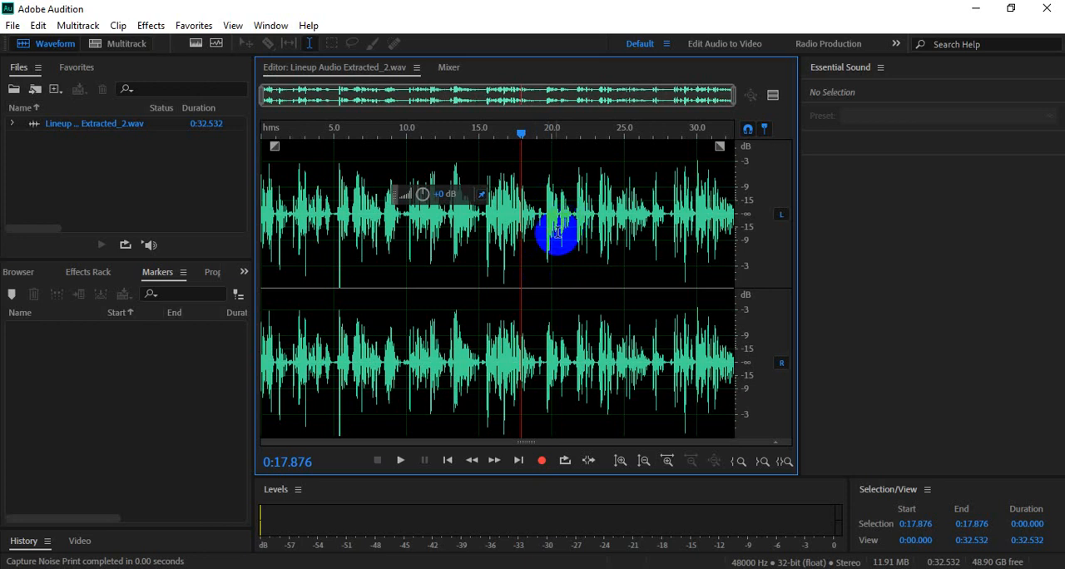
double_click(510, 273)
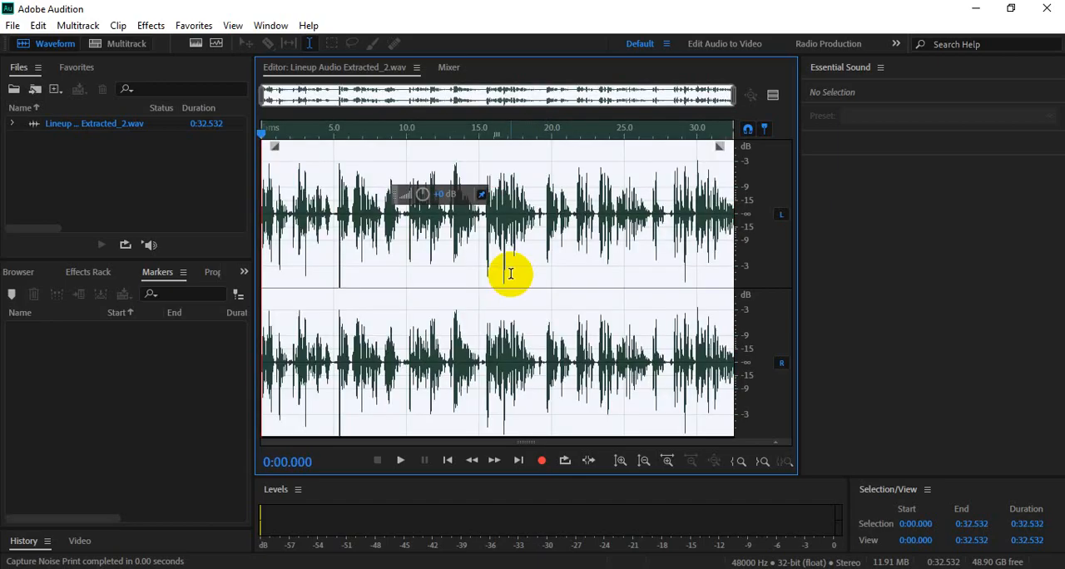
- Clear the selection, try selecting the entire 0:32.532 waveform from a magnified view, and clear it again
click(510, 273)
scroll(510, 272, up, 5)
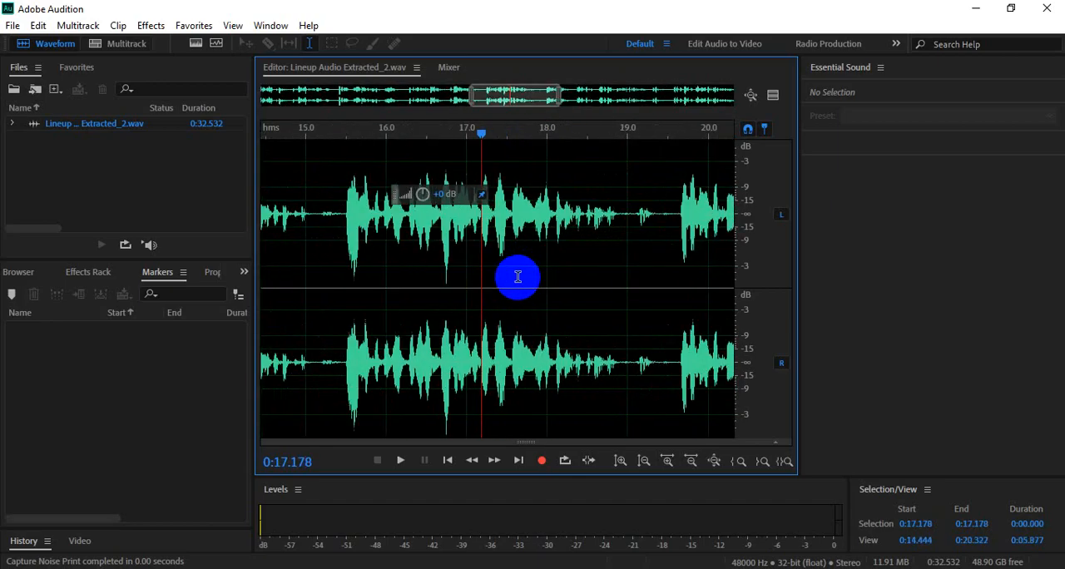
double_click(515, 277)
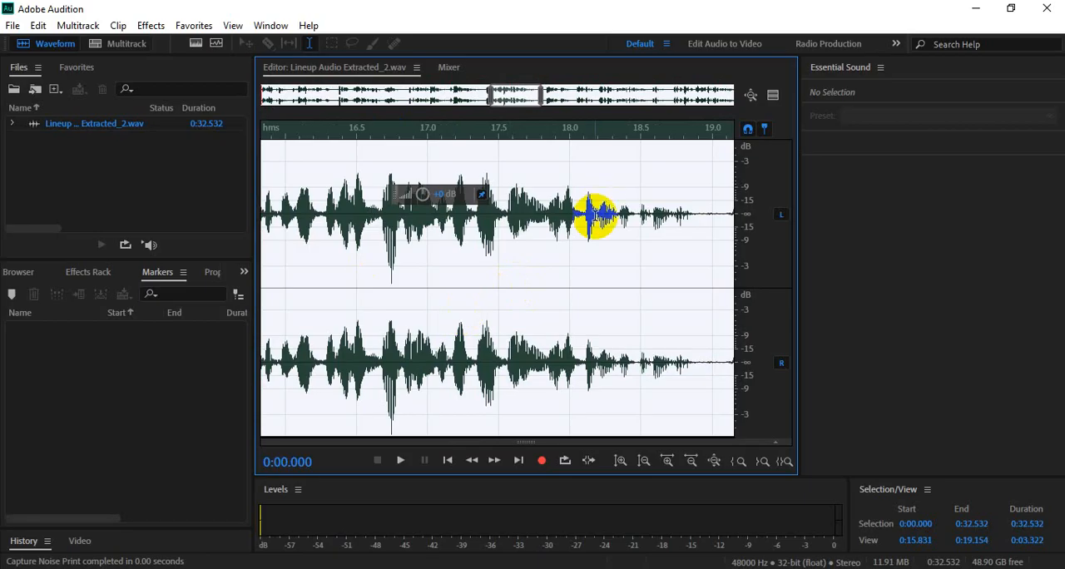
scroll(588, 255, down, 3)
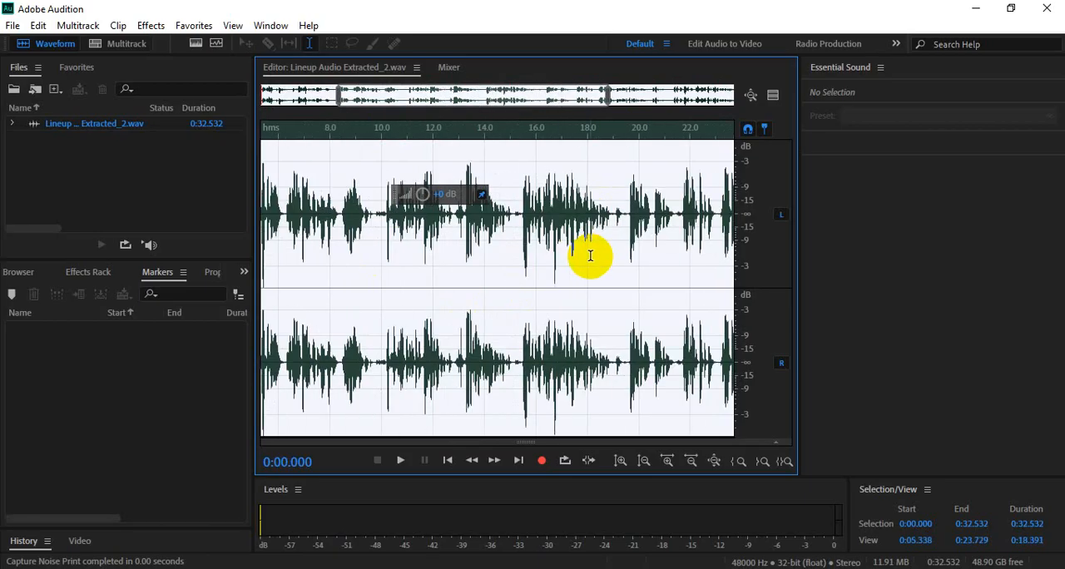
click(588, 256)
scroll(588, 256, down, 3)
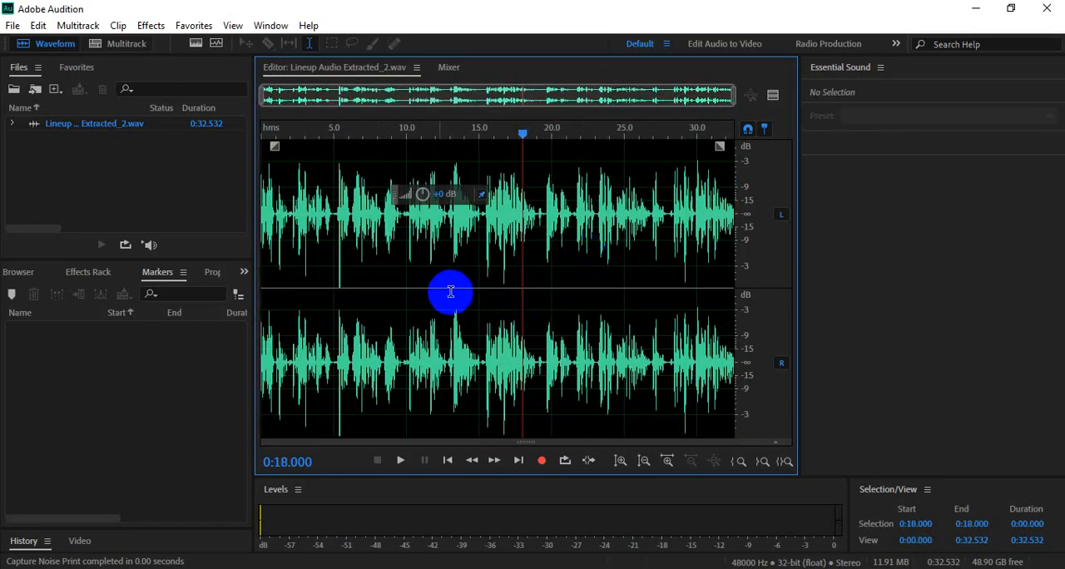
- Try selecting only the magnified waveform range from 0:21.405 to 0:23.284 and compare it with the rest of the clip
scroll(586, 252, up, 5)
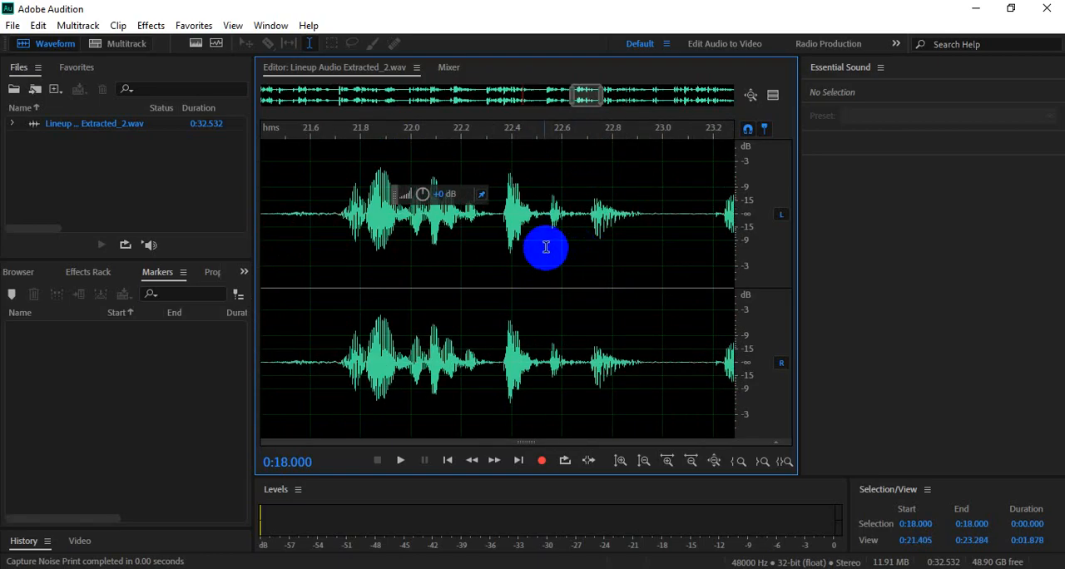
double_click(562, 210)
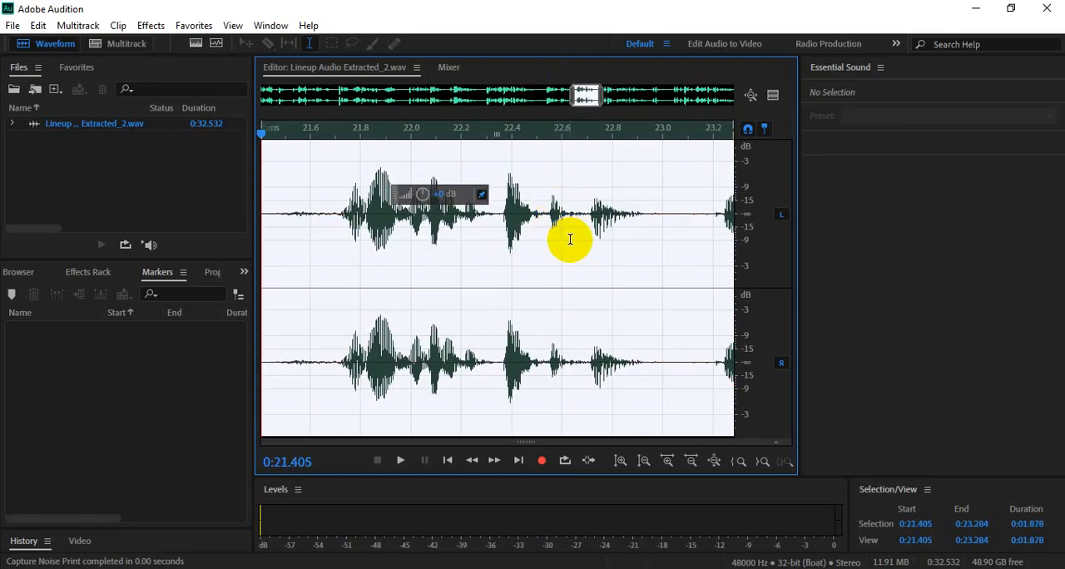
scroll(570, 239, down, 1)
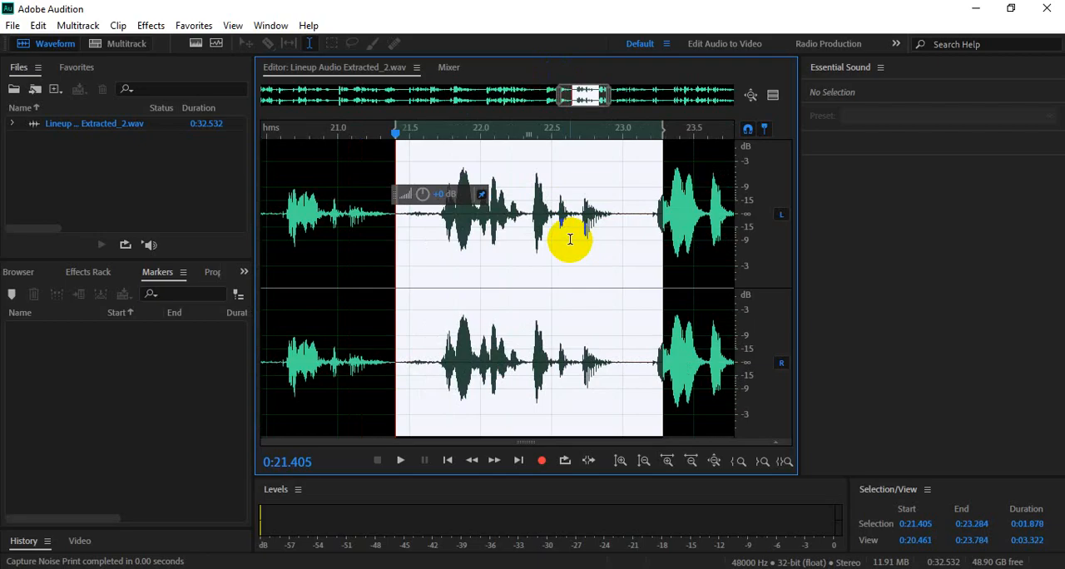
scroll(535, 249, down, 5)
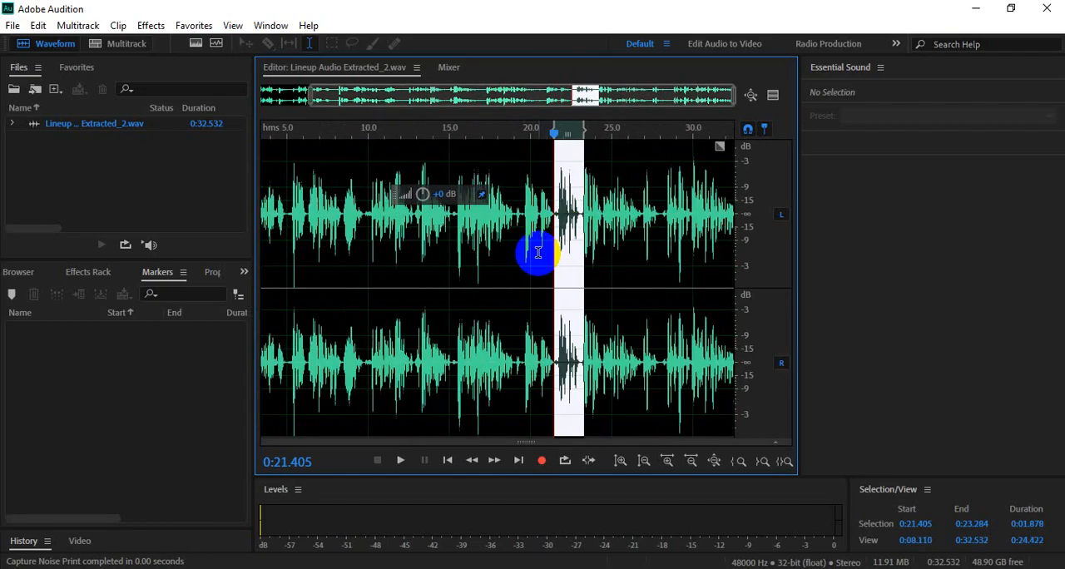
- Select the entire waveform from 0:00.000 to 0:32.532, clearing and repeating the selection once
double_click(475, 308)
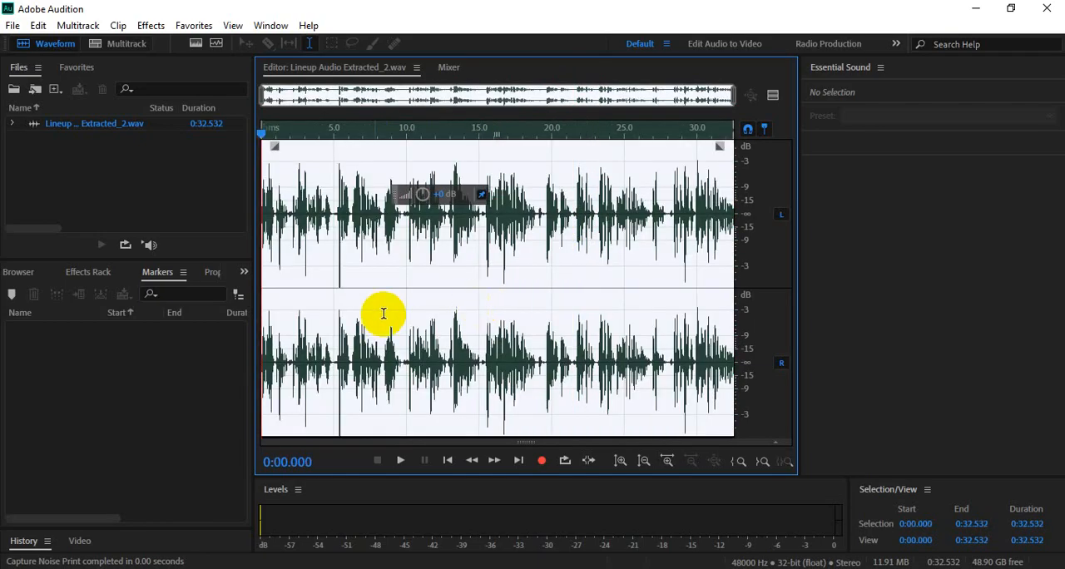
click(646, 245)
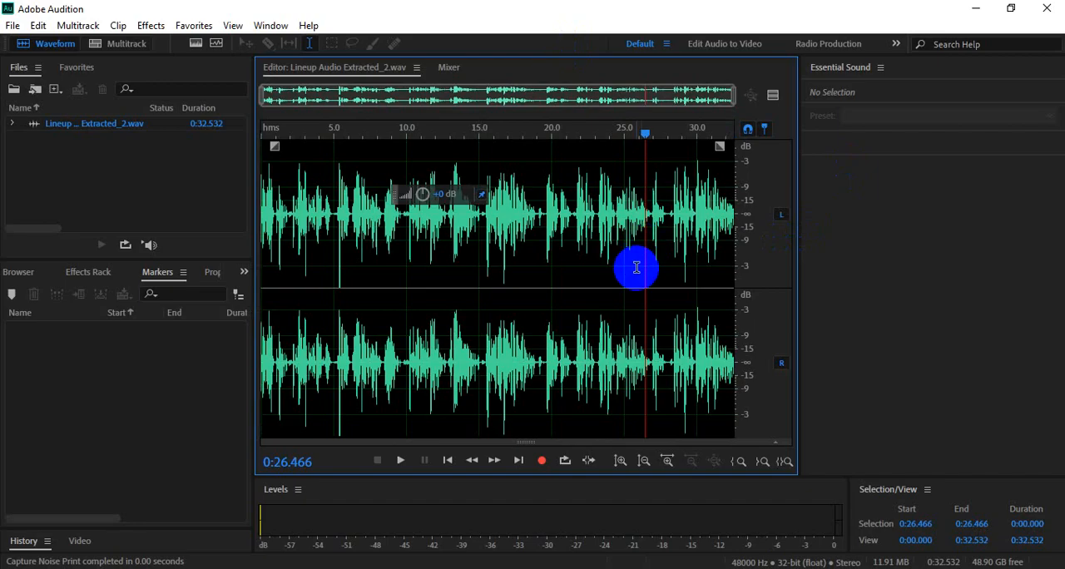
double_click(635, 267)
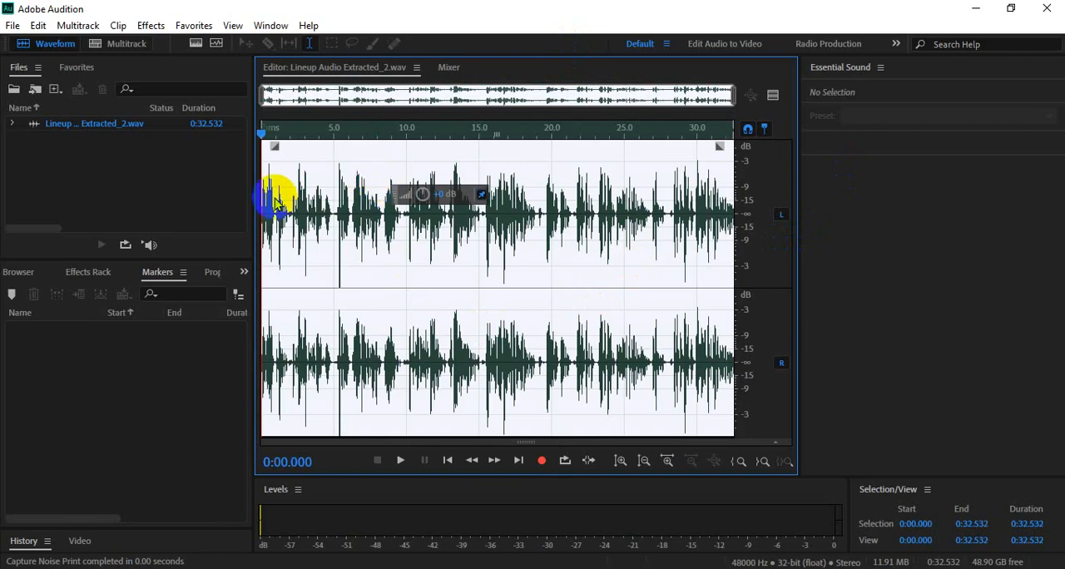
- Open the Noise Reduction (process) effect for the selected audio and reposition its dialog to uncover the file list
click(151, 26)
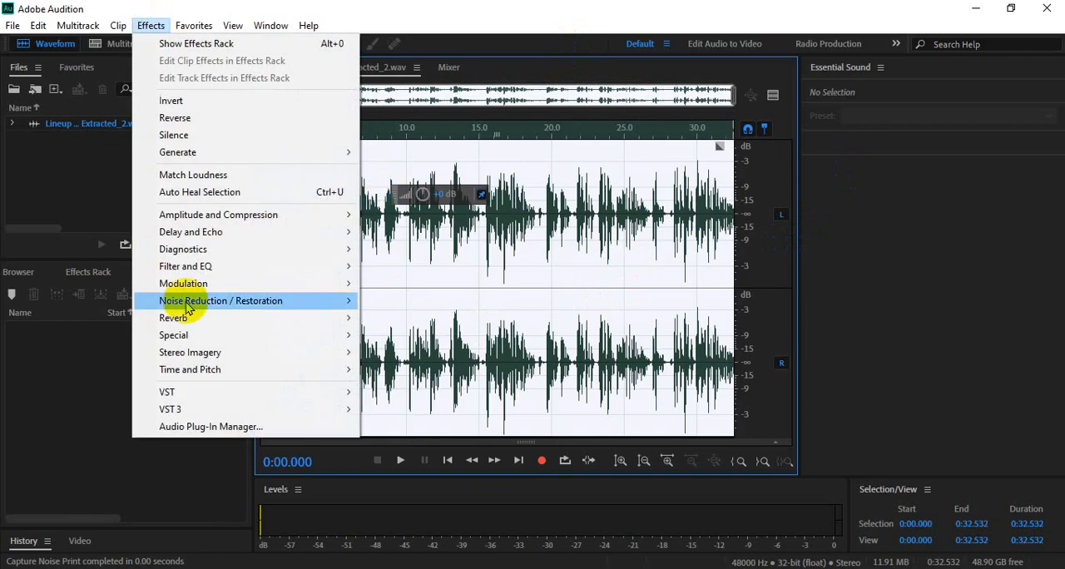
mouse_move(273, 307)
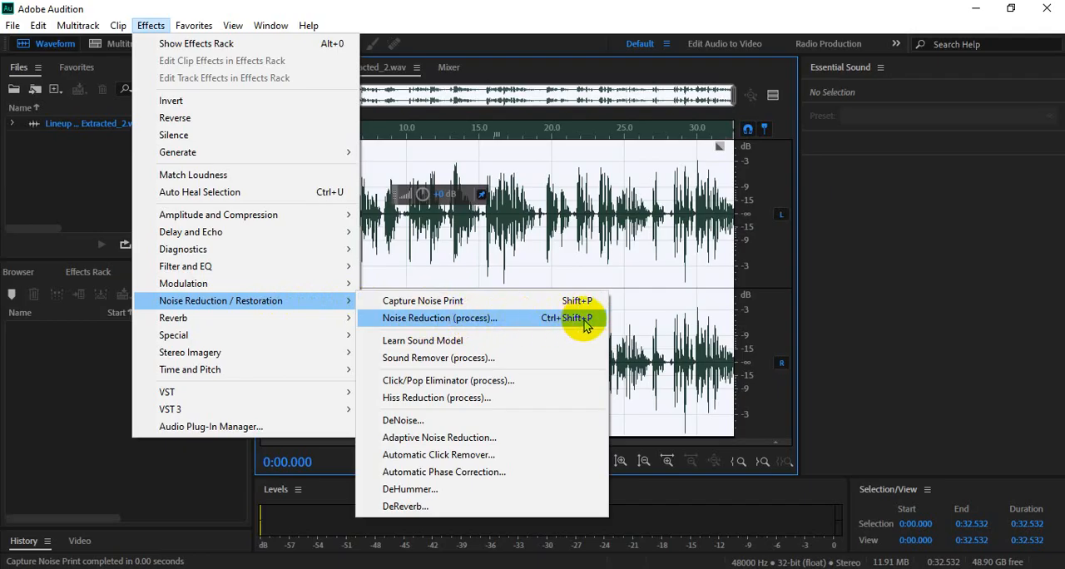
click(457, 326)
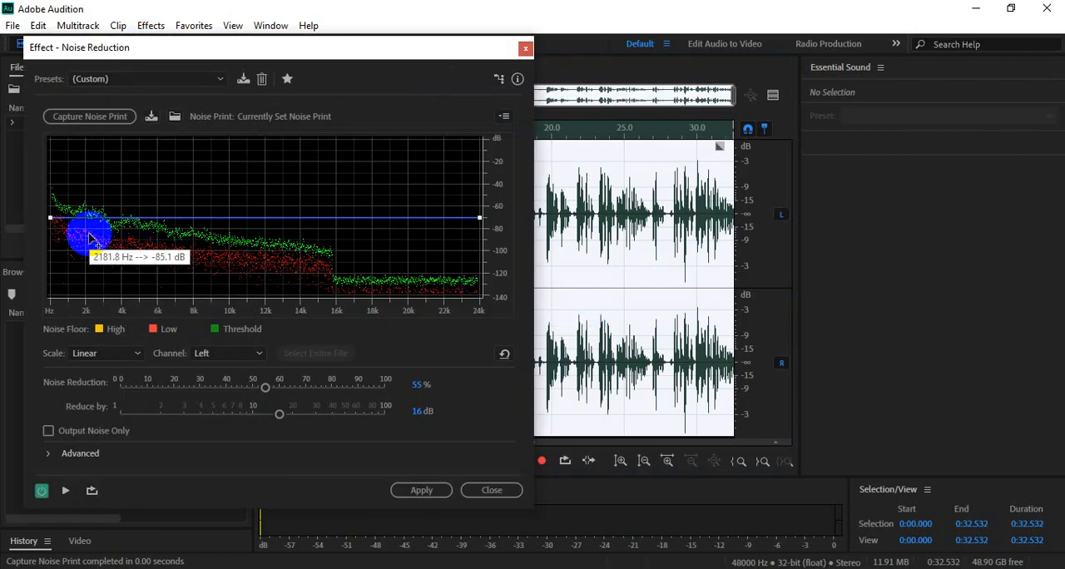
drag(254, 47, 475, 47)
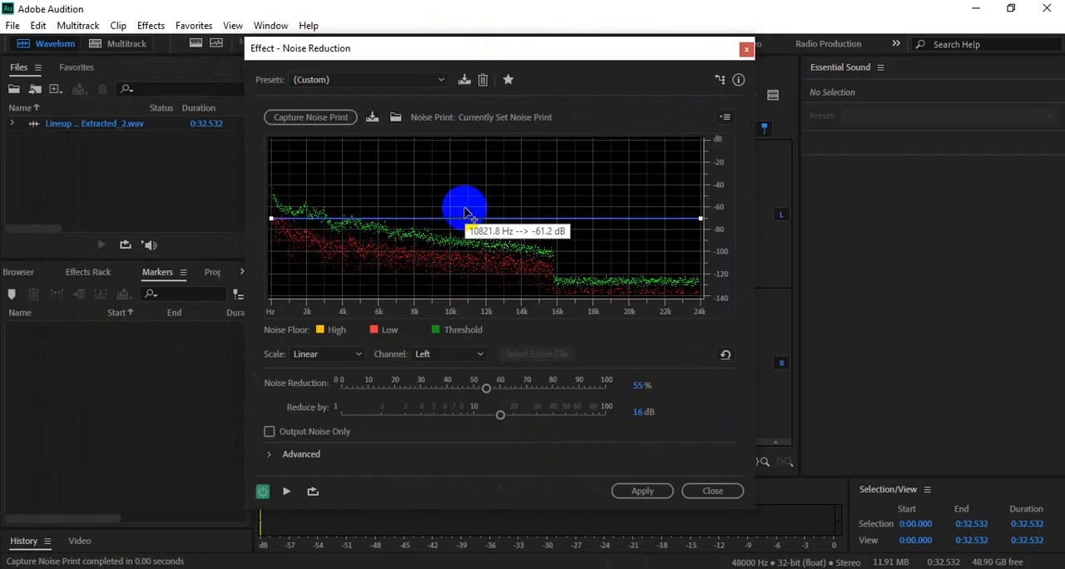
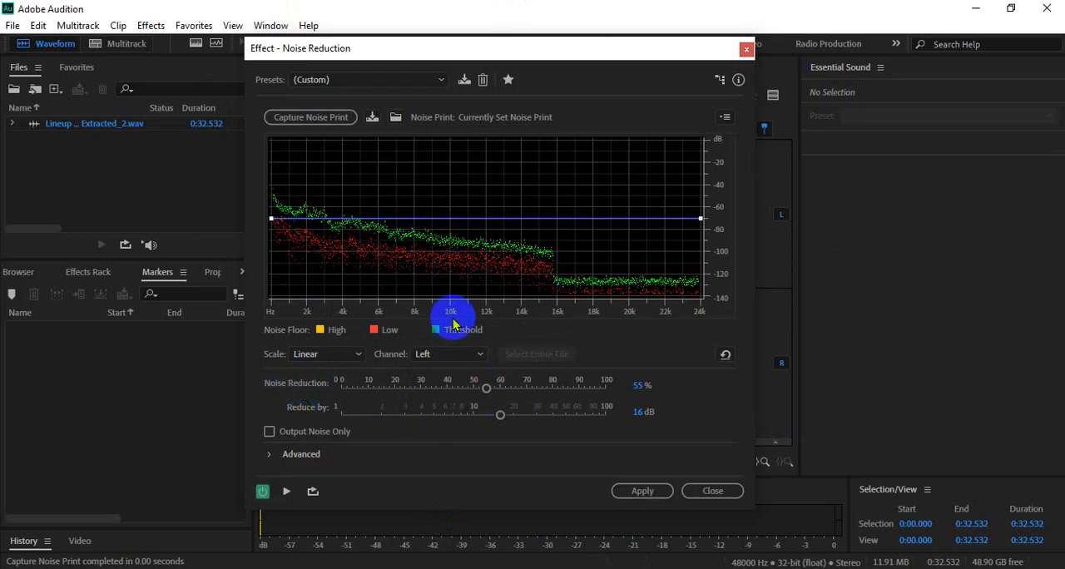
- Try Noise Reduction strengths of 51%, 8% and 100%, preview the audio at 61%, and lower the strength to 60%
drag(486, 392, 474, 391)
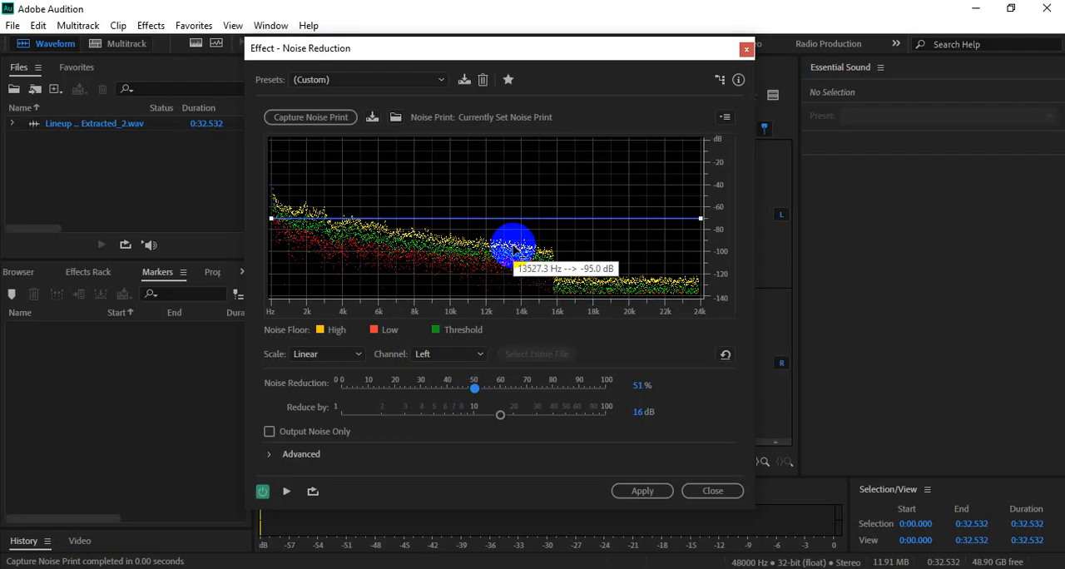
mouse_move(473, 386)
mouse_down()
mouse_move(515, 389)
mouse_move(327, 391)
mouse_move(367, 395)
mouse_up()
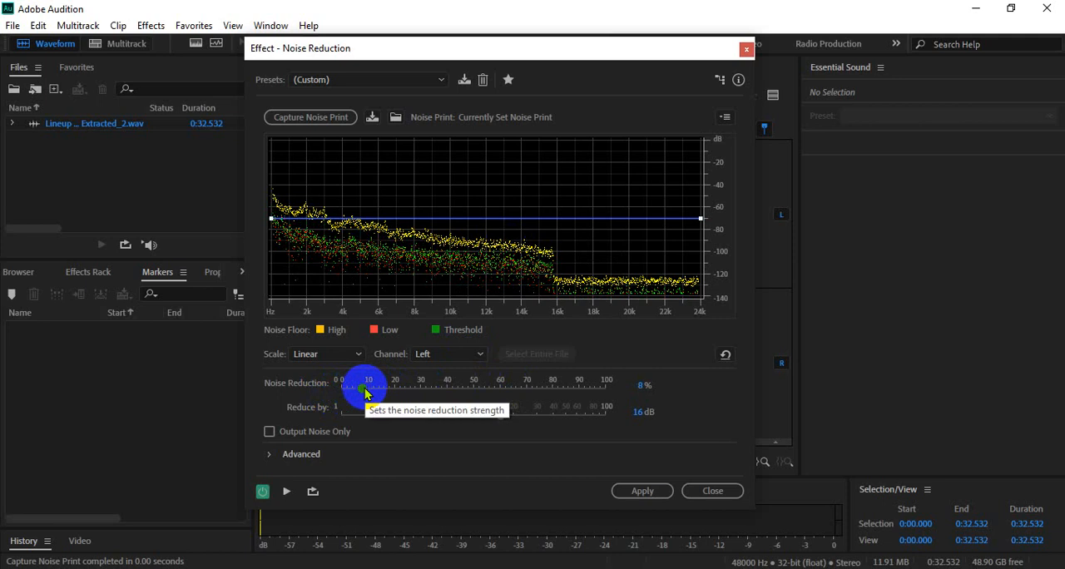
mouse_move(367, 394)
mouse_down()
mouse_move(566, 395)
mouse_move(619, 403)
mouse_move(574, 400)
mouse_move(608, 409)
mouse_up()
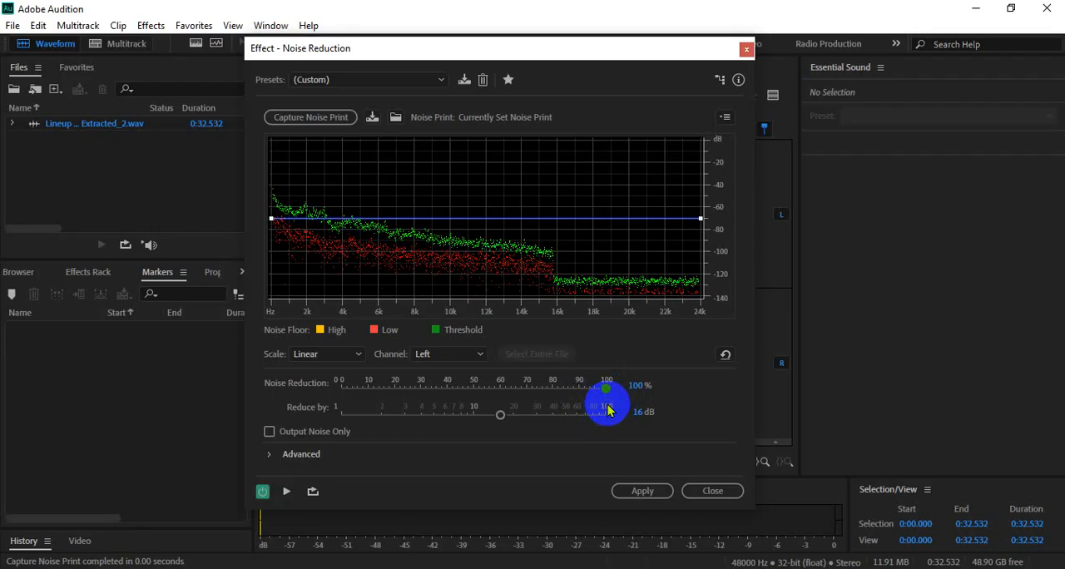
drag(608, 409, 494, 397)
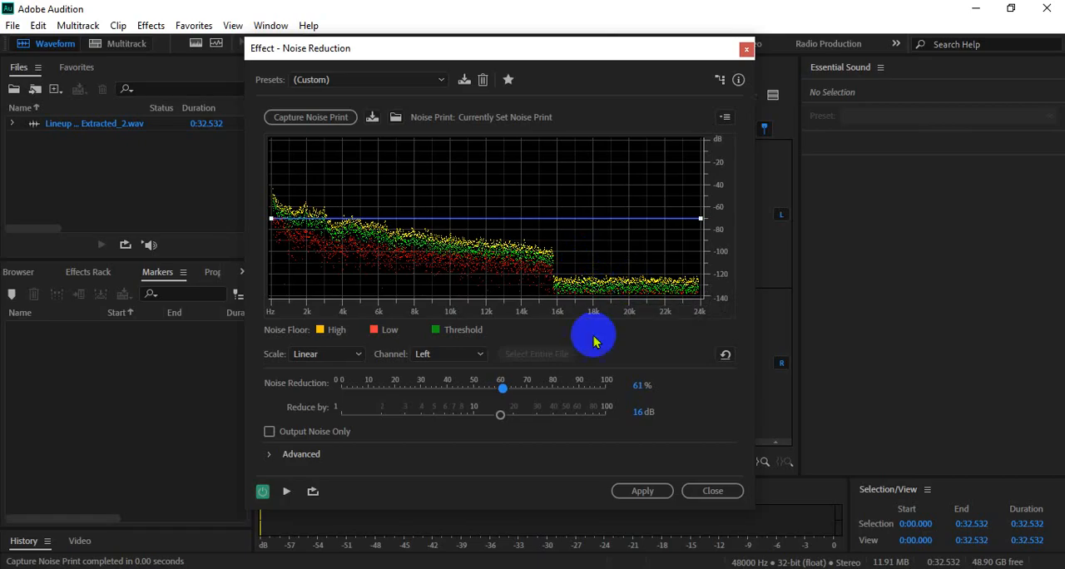
click(288, 494)
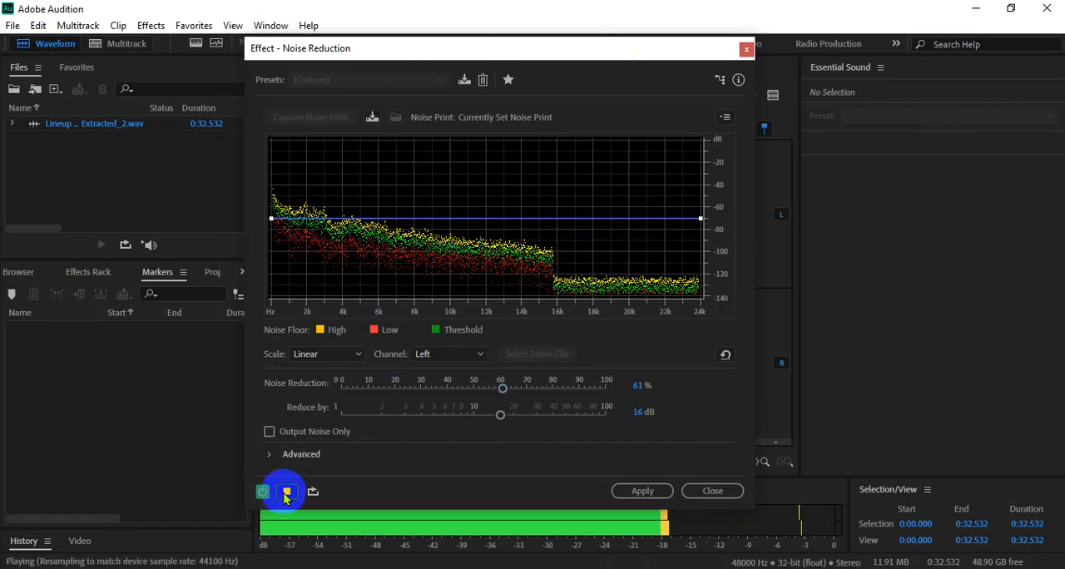
click(286, 494)
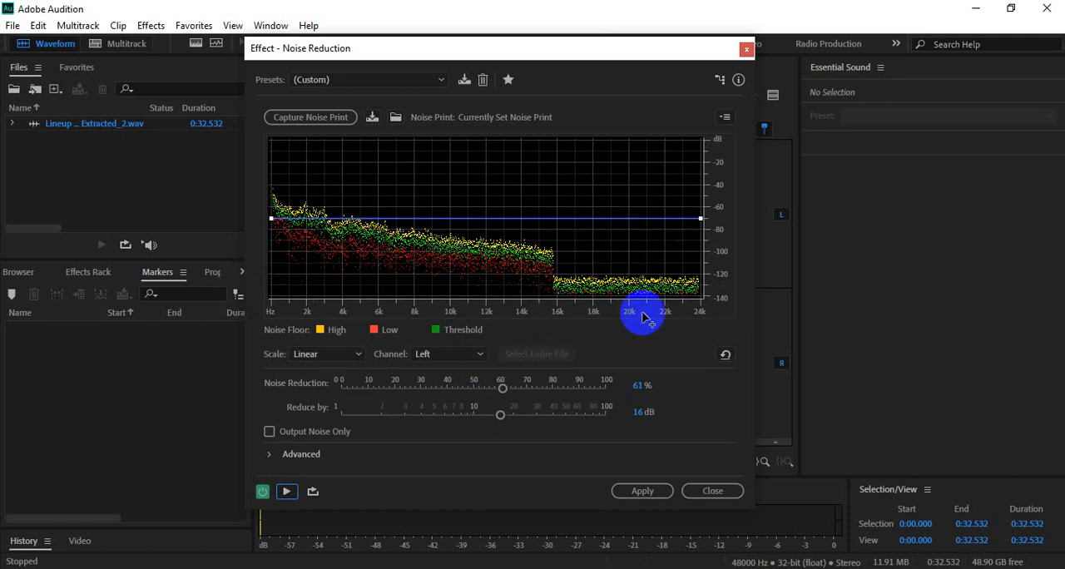
mouse_move(501, 388)
mouse_down()
mouse_move(471, 388)
mouse_move(496, 390)
mouse_up()
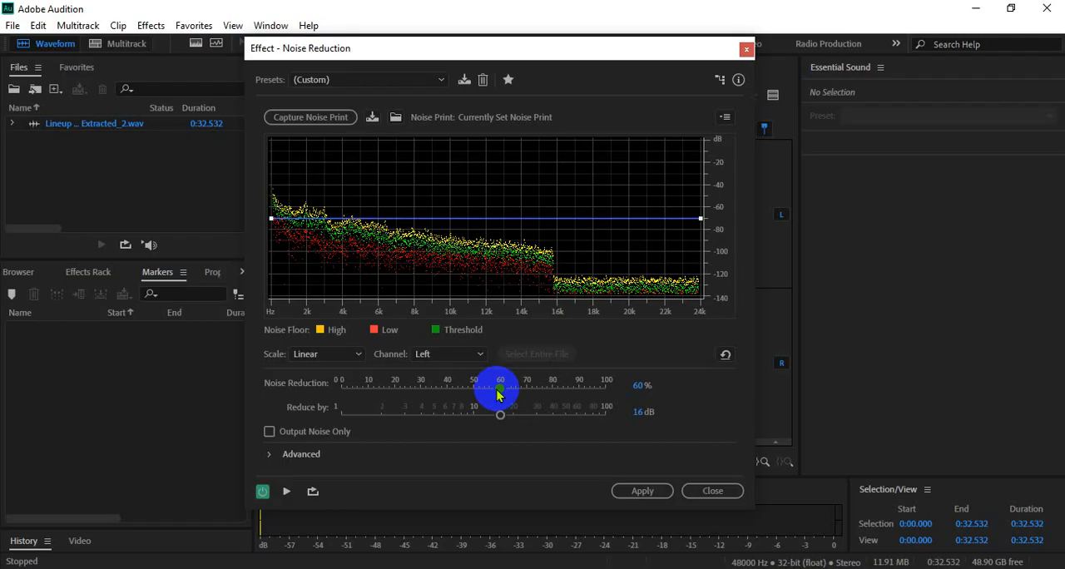
- Switch to the Google Meet call, toggle the host control for participants' microphones, and return to Adobe Audition
mouse_move(492, 562)
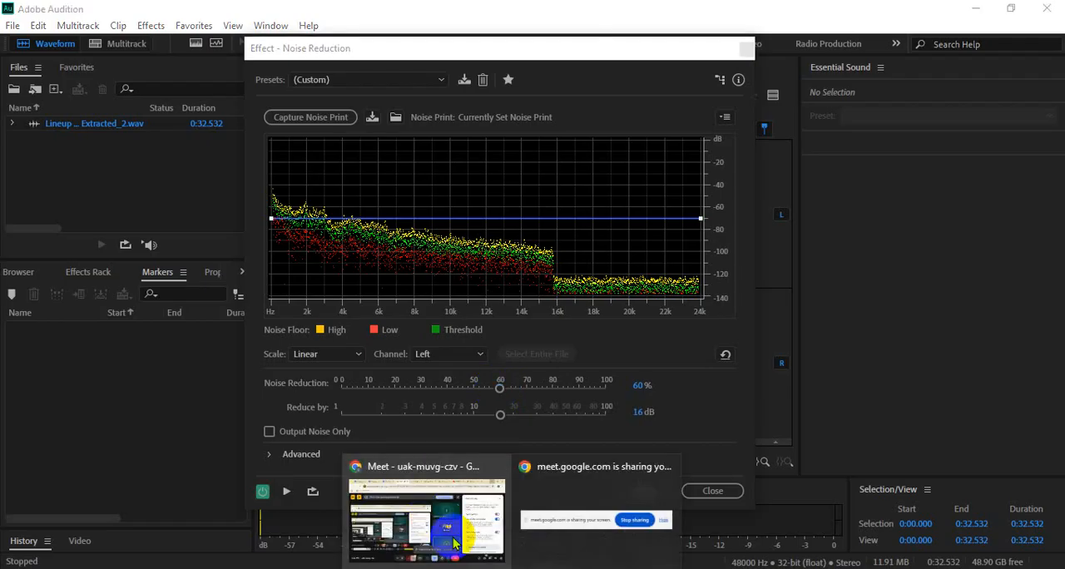
click(435, 509)
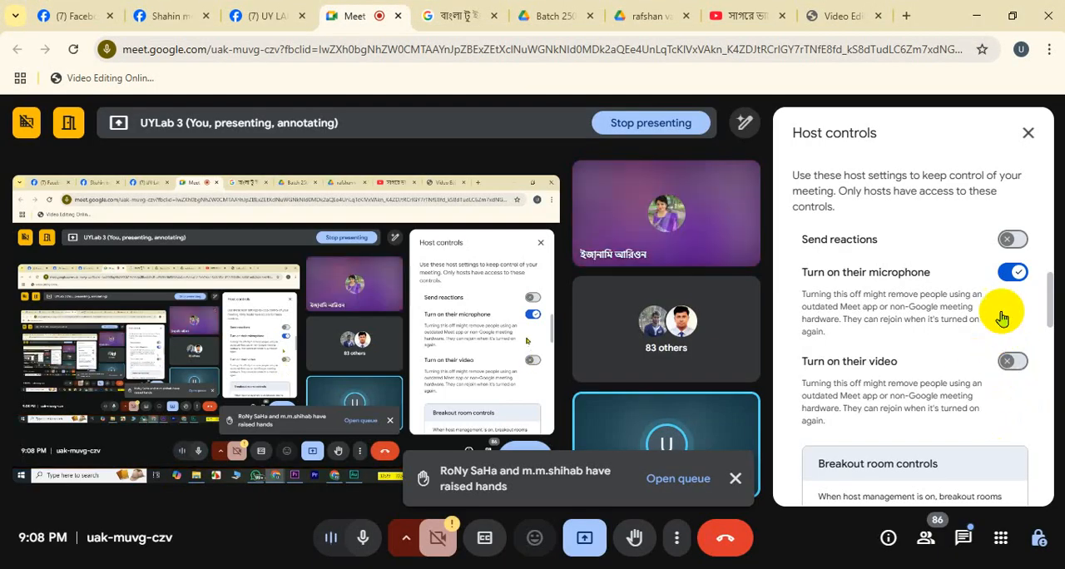
click(1013, 273)
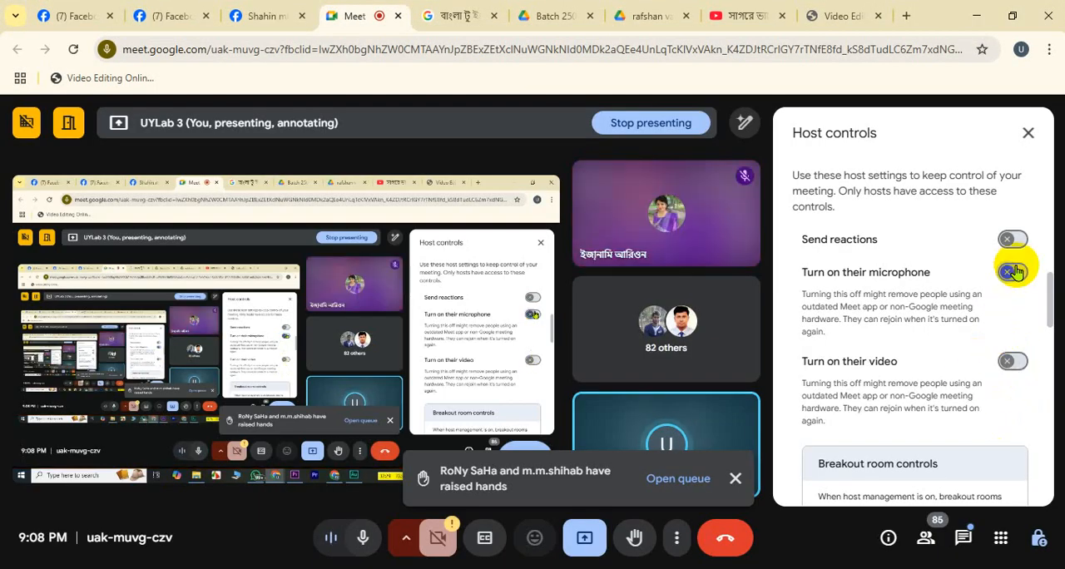
click(1013, 273)
click(979, 17)
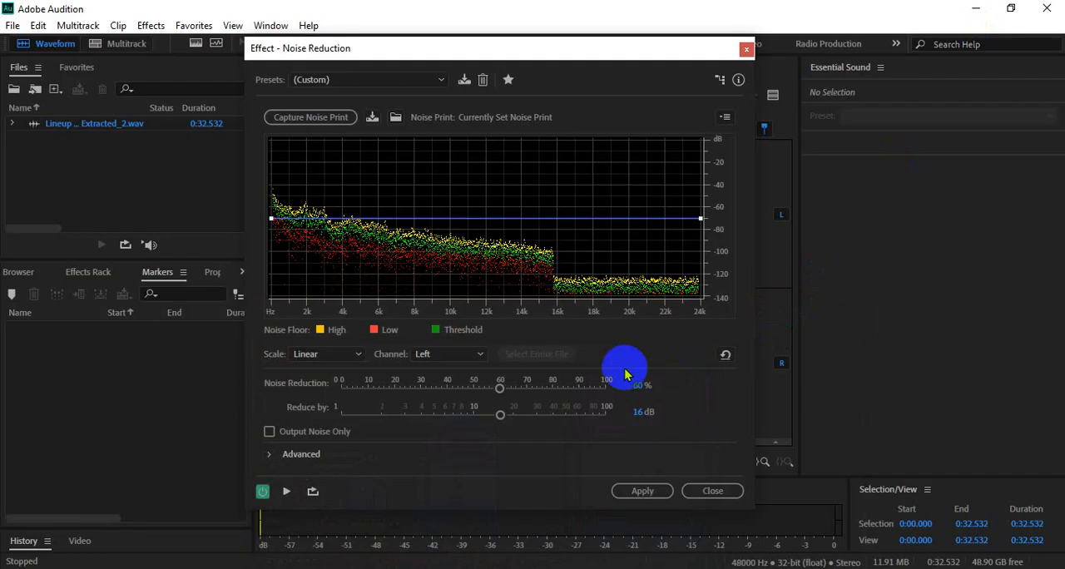
- Apply Noise Reduction to the whole clip at 61% strength and play back the result from 0:06.281
drag(492, 387, 502, 388)
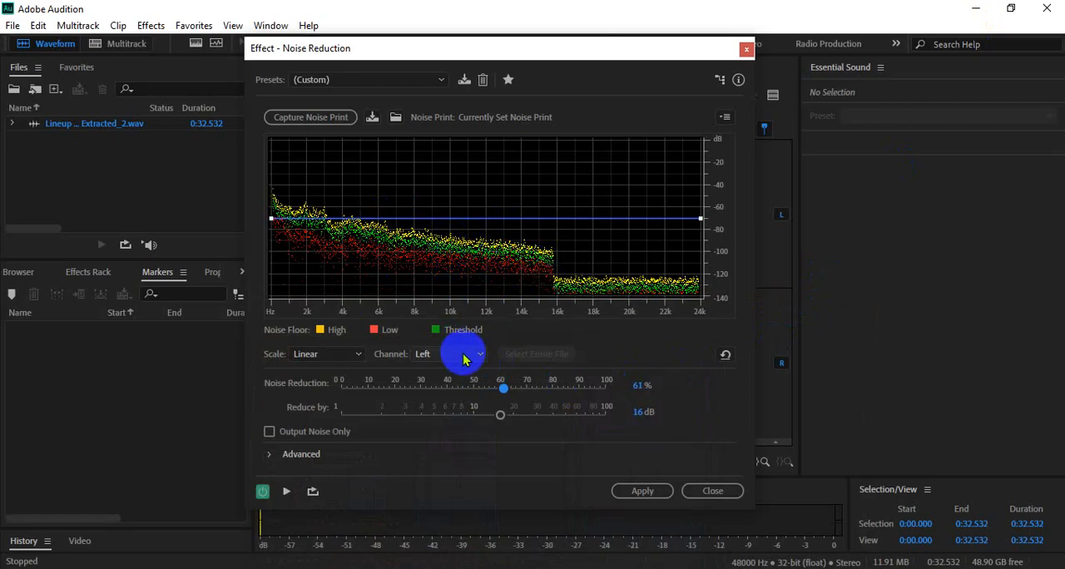
click(645, 491)
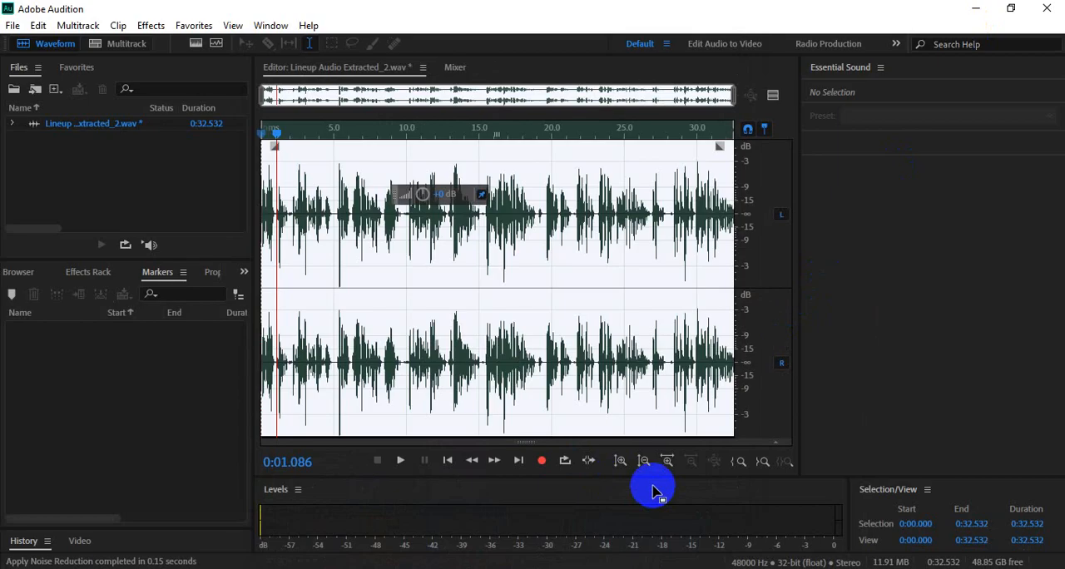
click(351, 349)
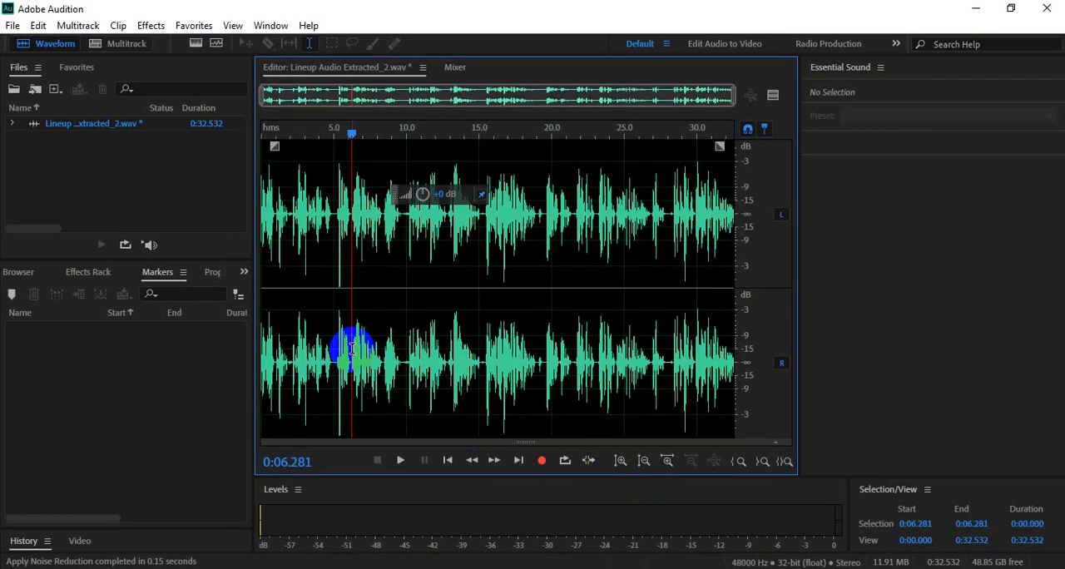
key(space)
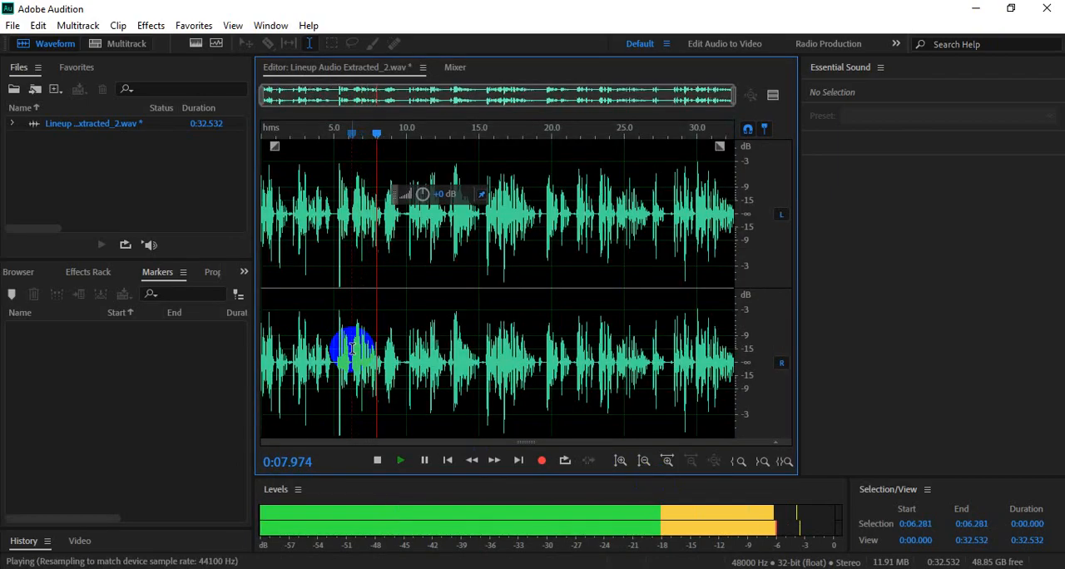
key(space)
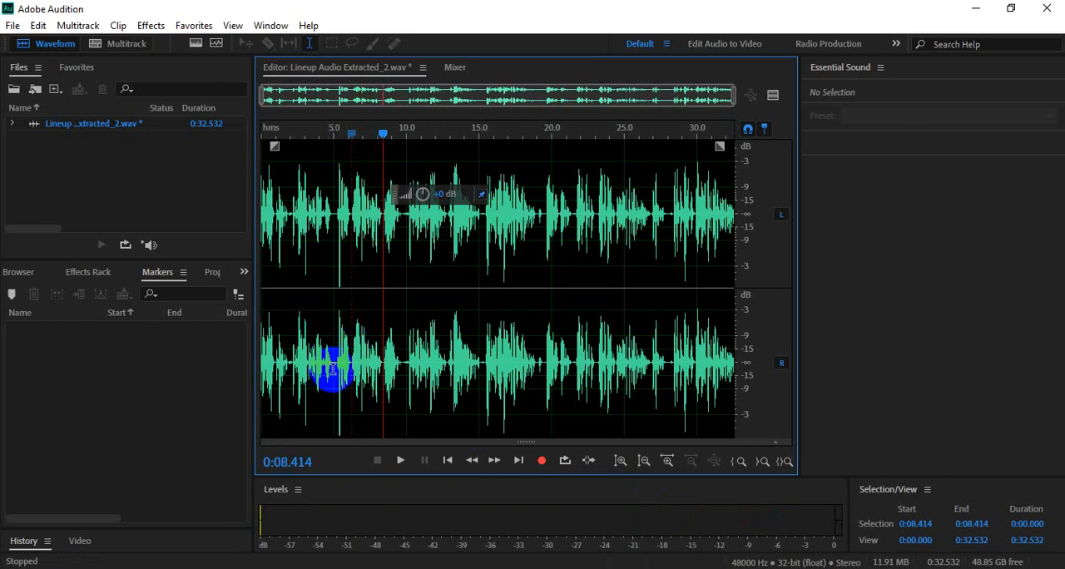
- Select the entire waveform and apply the Multiband Compressor with the Kill the Harshness preset
double_click(479, 248)
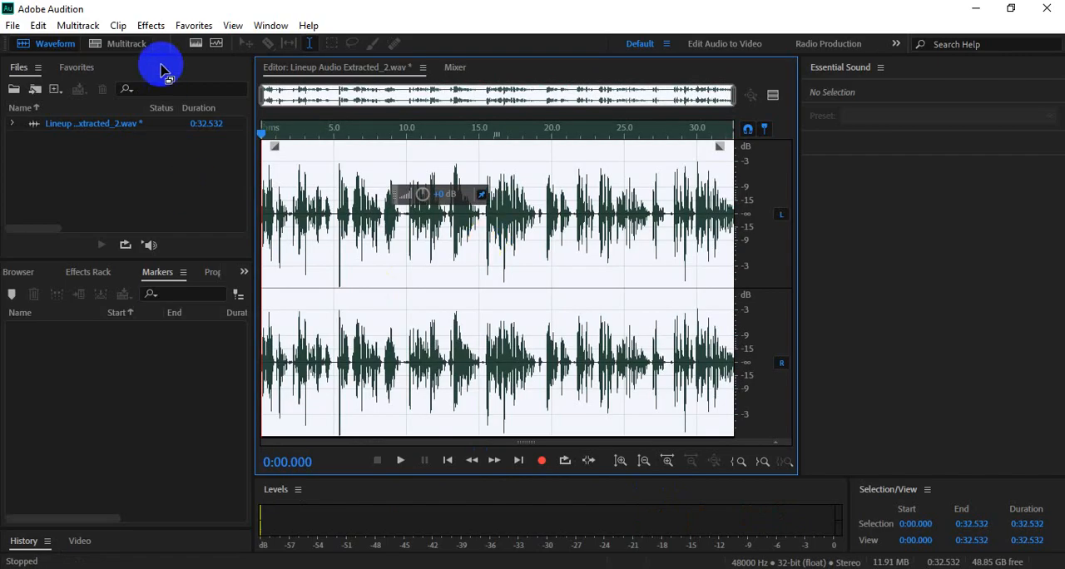
click(154, 24)
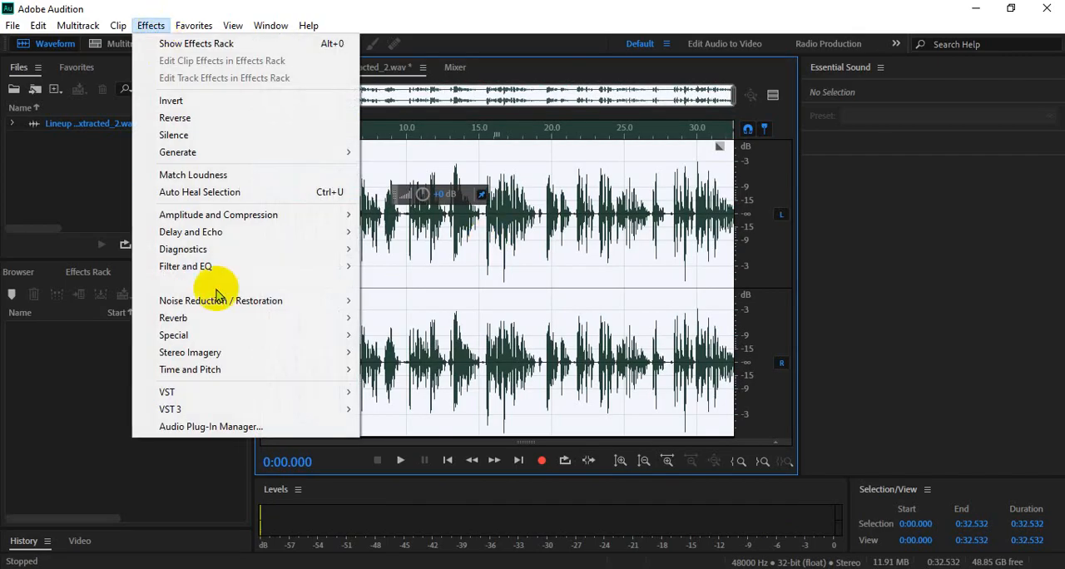
mouse_move(239, 298)
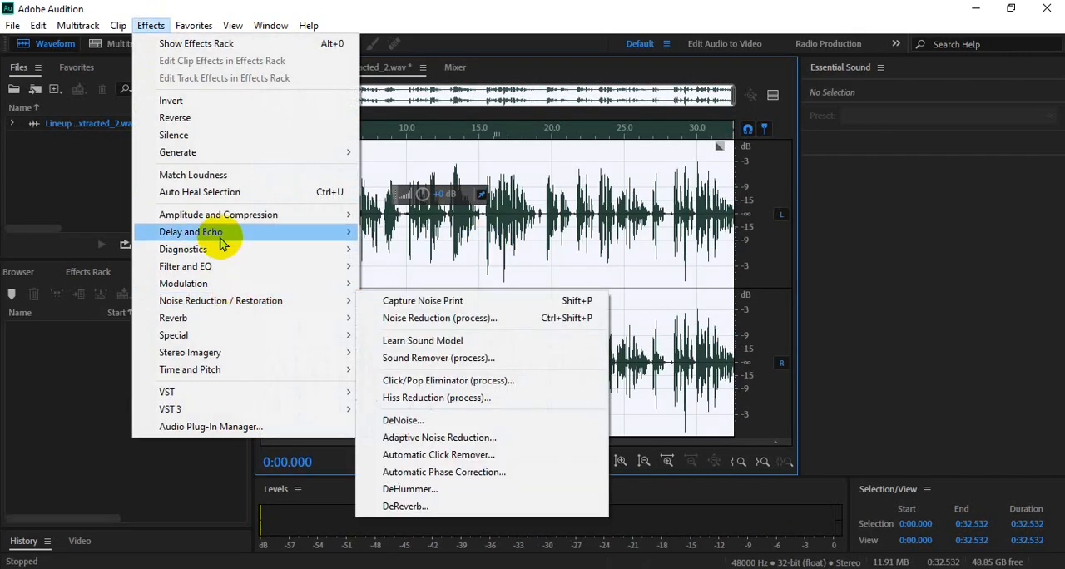
mouse_move(251, 219)
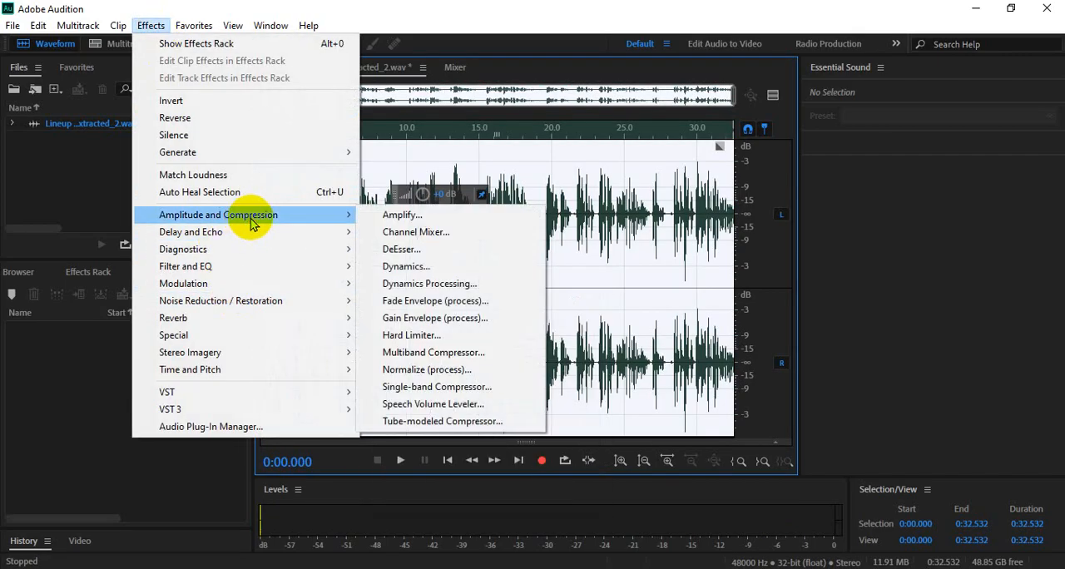
click(419, 353)
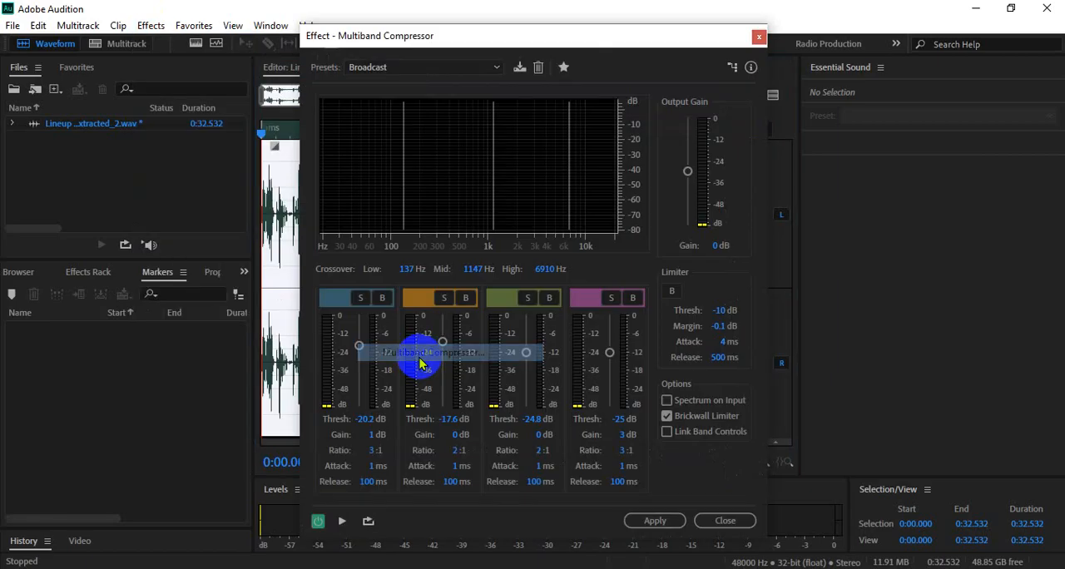
click(425, 67)
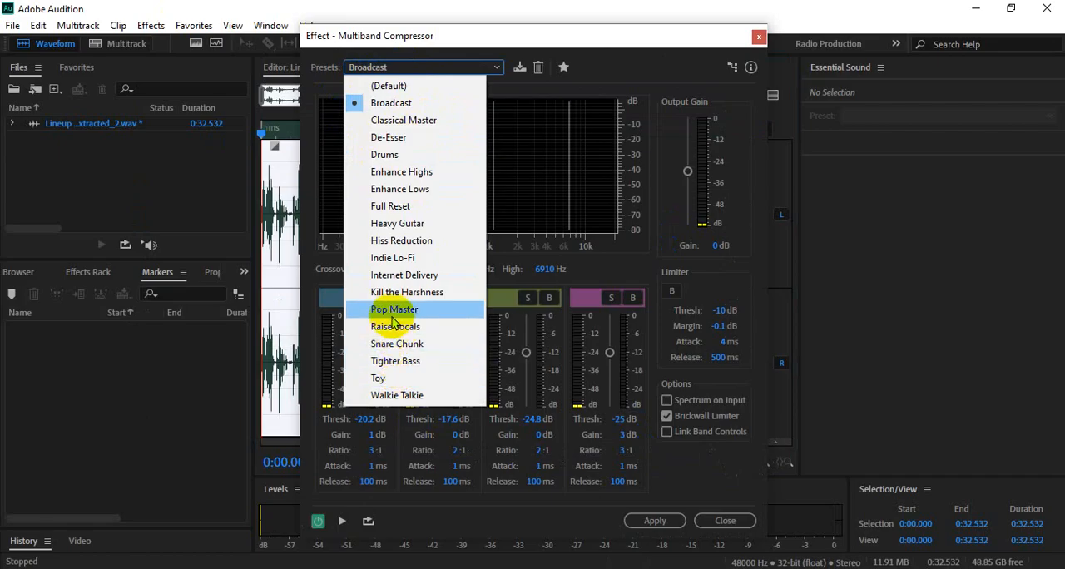
click(400, 292)
click(654, 520)
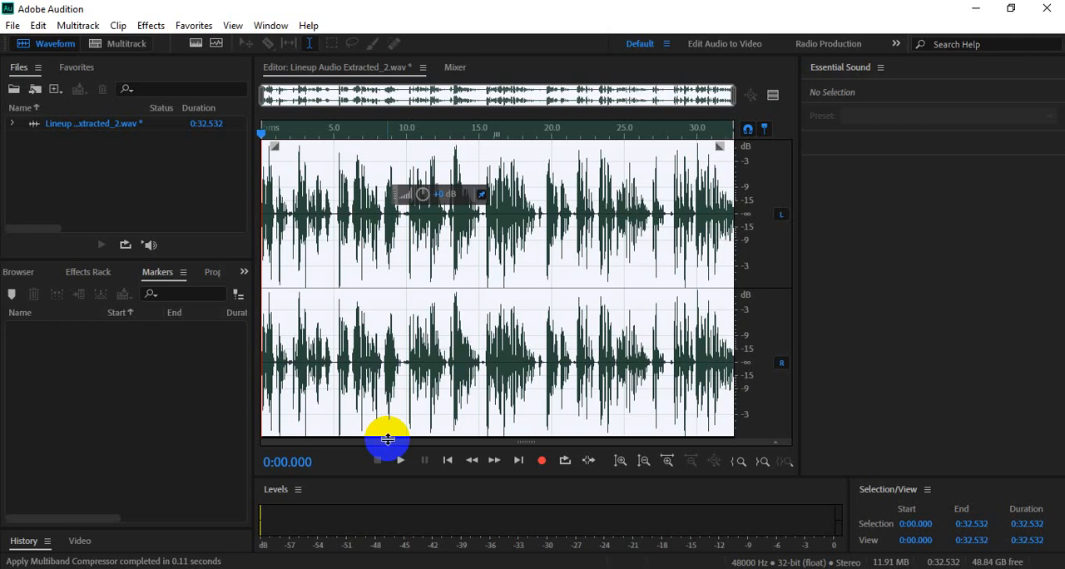
- Apply the Parametric Equalizer with the Loudness Maximizer preset, adjusting the low band point to 118 Hz and 8.1 dB
click(151, 24)
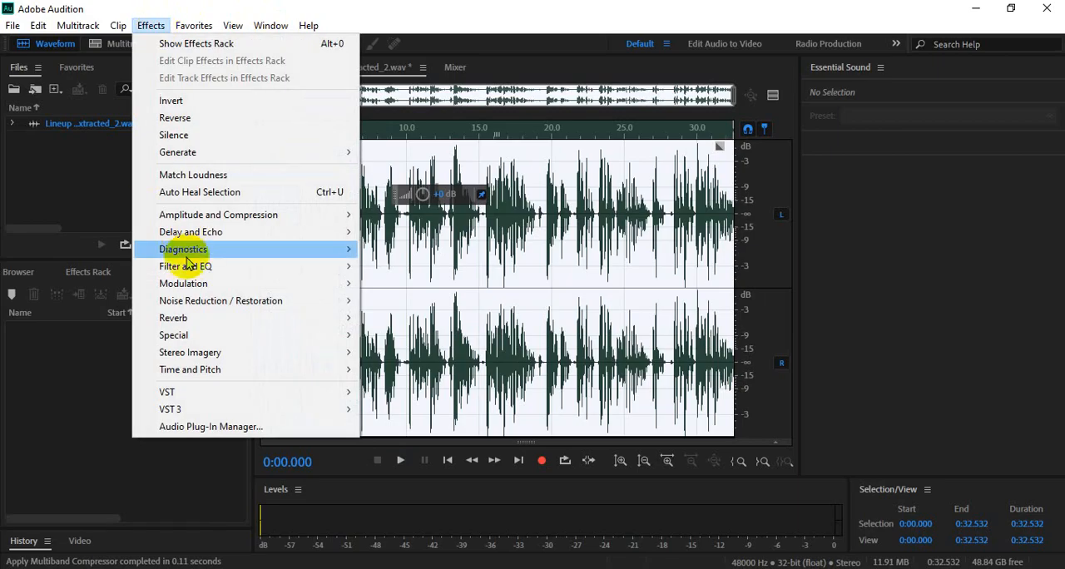
mouse_move(200, 268)
click(431, 354)
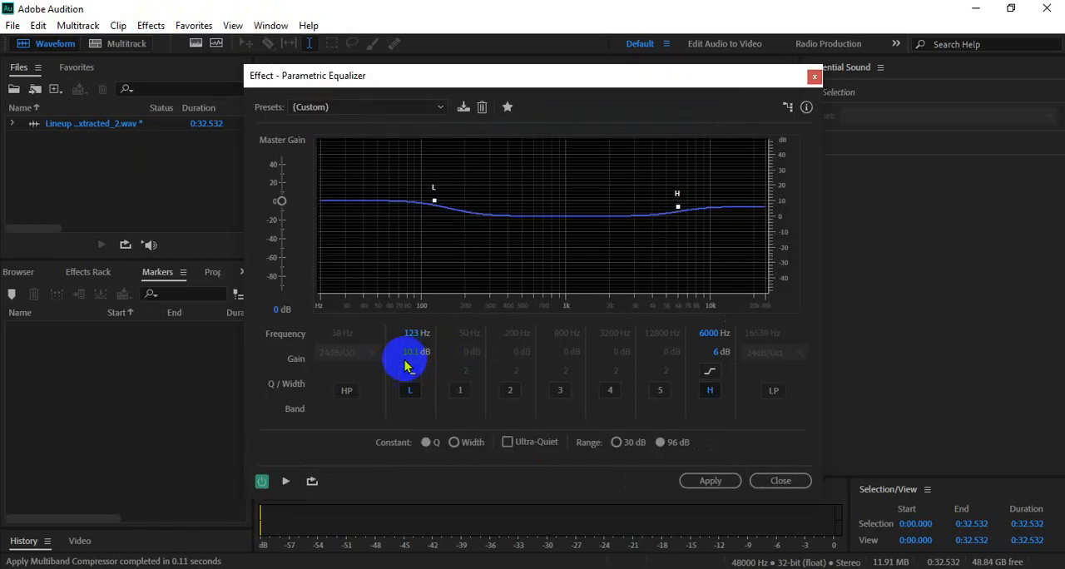
click(383, 109)
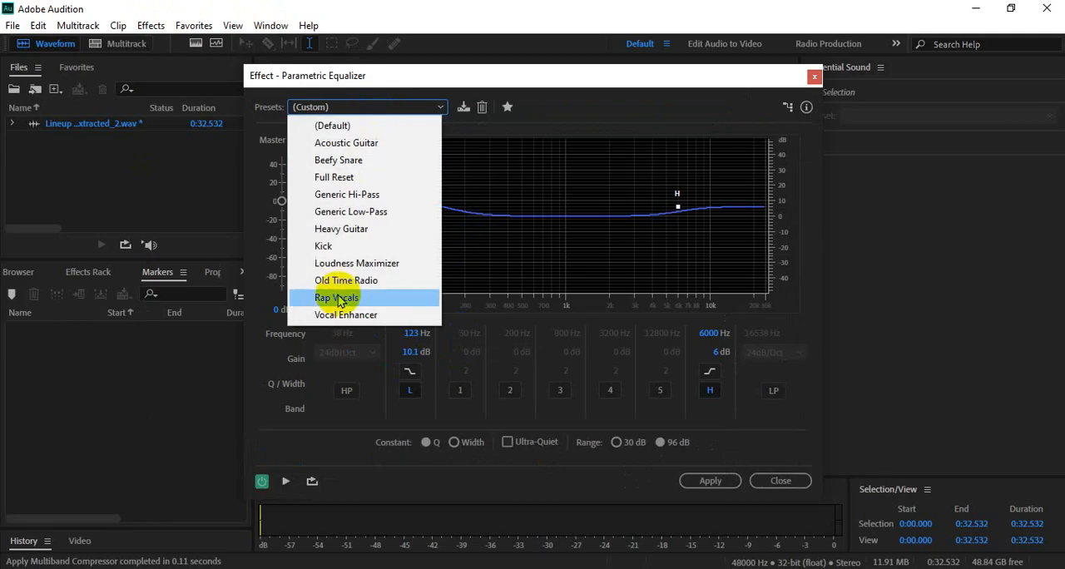
click(356, 262)
drag(423, 214, 432, 204)
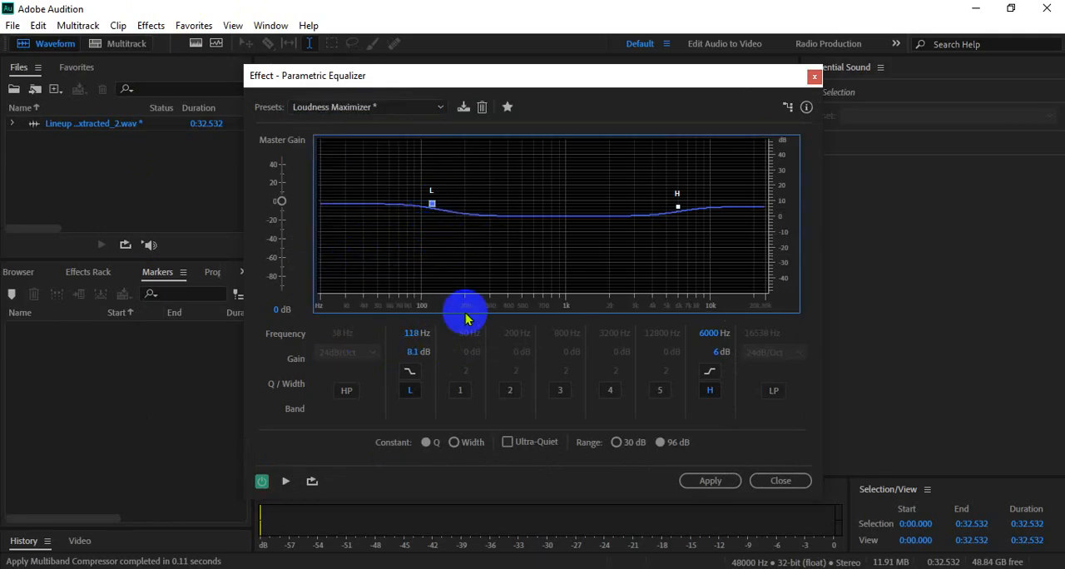
click(707, 482)
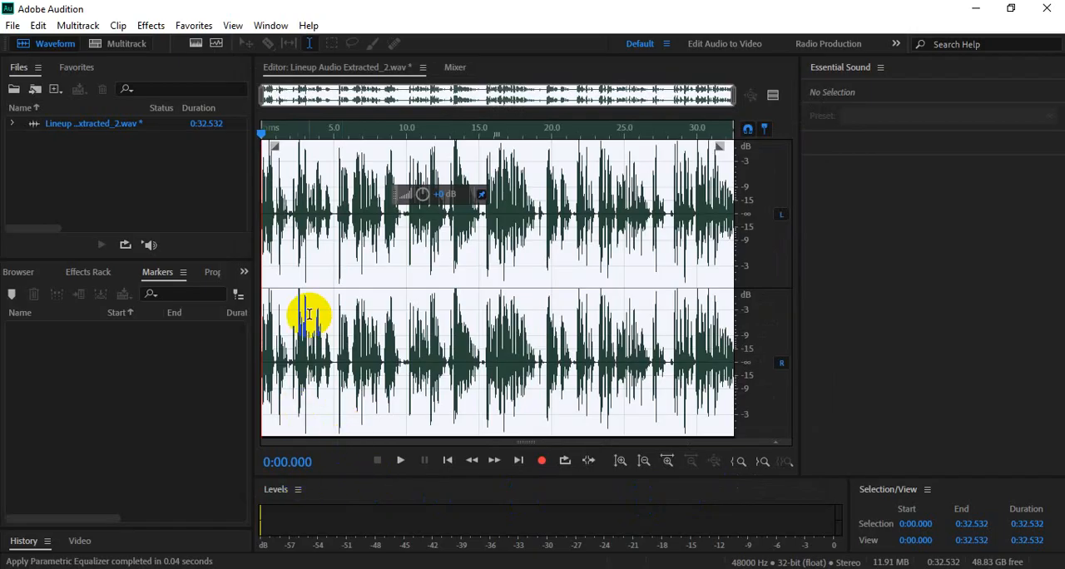
- Play back the processed audio from the start and examine the loud peak around 0:13.313 up close
key(space)
key(space)
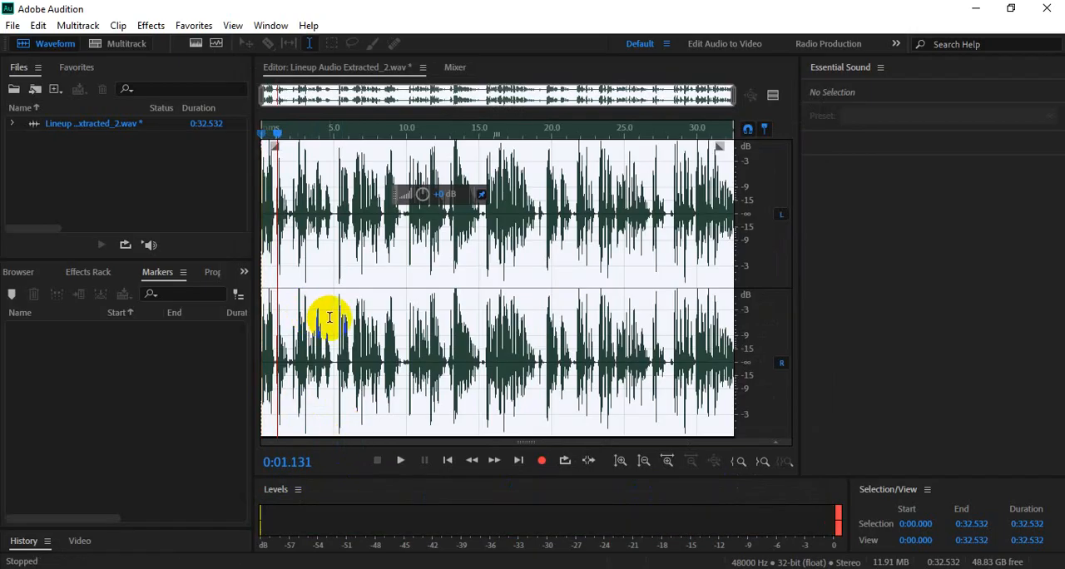
click(454, 229)
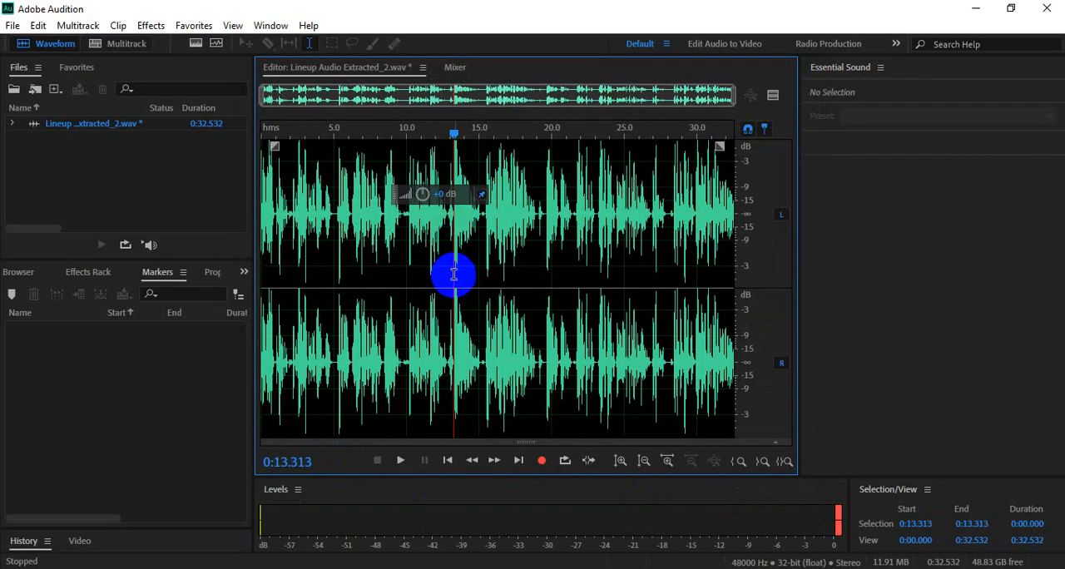
scroll(453, 265, up, 10)
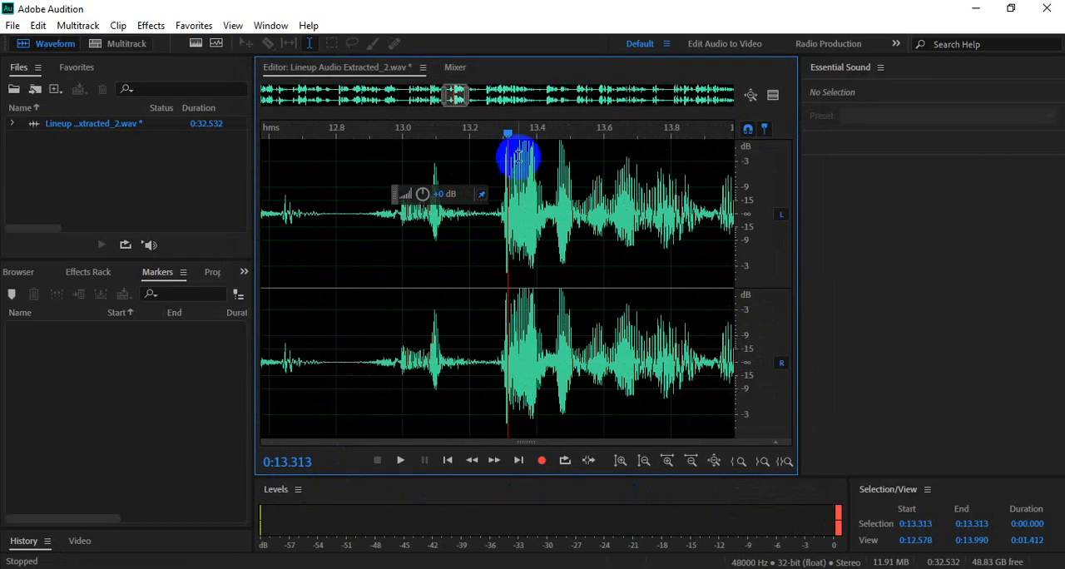
click(520, 158)
key(space)
key(space)
scroll(532, 218, down, 10)
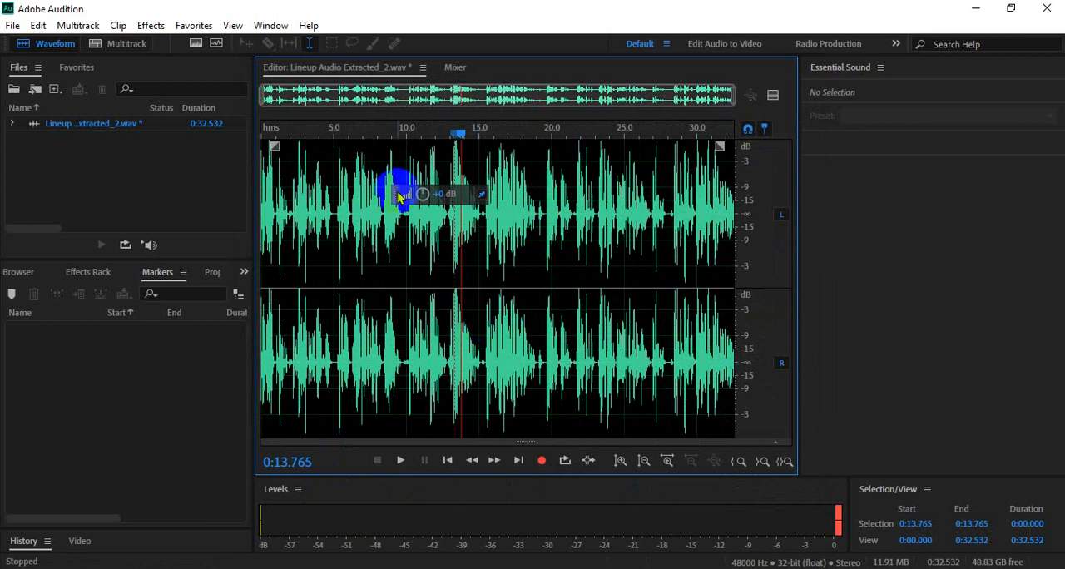
- Move the floating gain control farther along the waveform and use it to adjust the whole clip's volume twice
drag(394, 194, 506, 195)
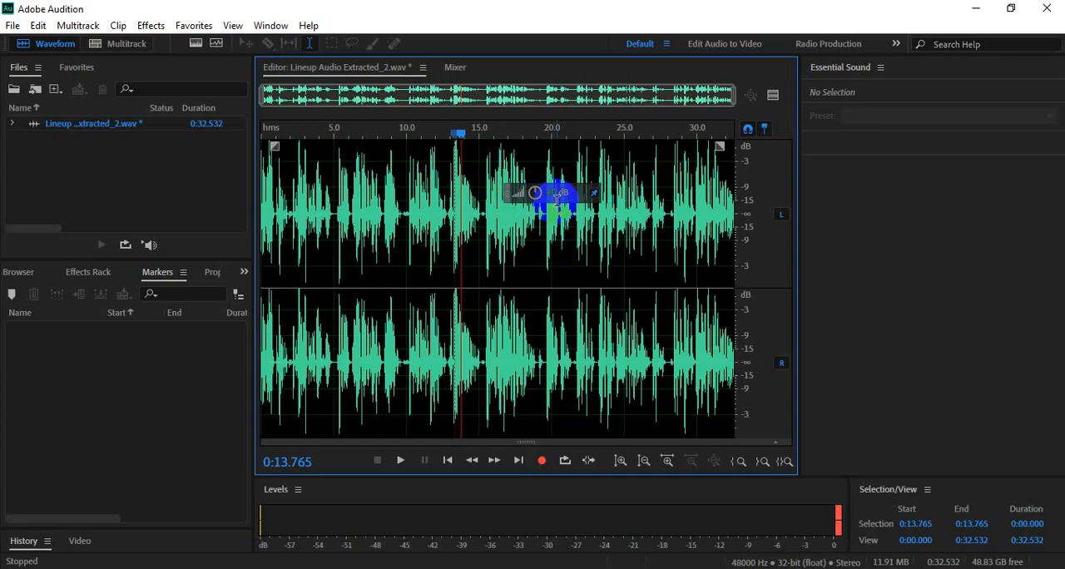
mouse_move(551, 192)
mouse_down()
mouse_move(565, 191)
mouse_move(551, 202)
mouse_up()
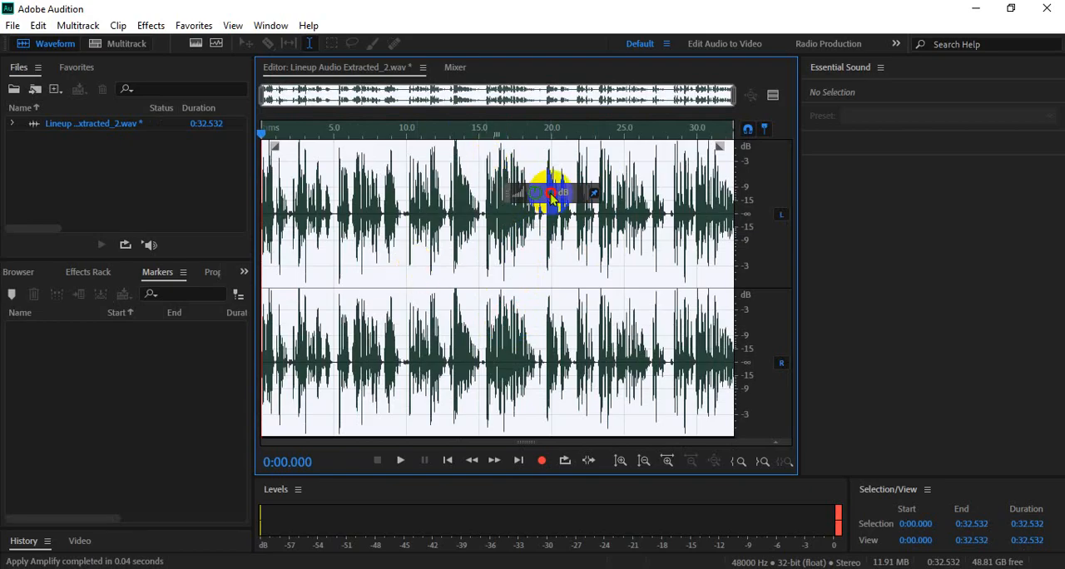
drag(550, 197, 556, 205)
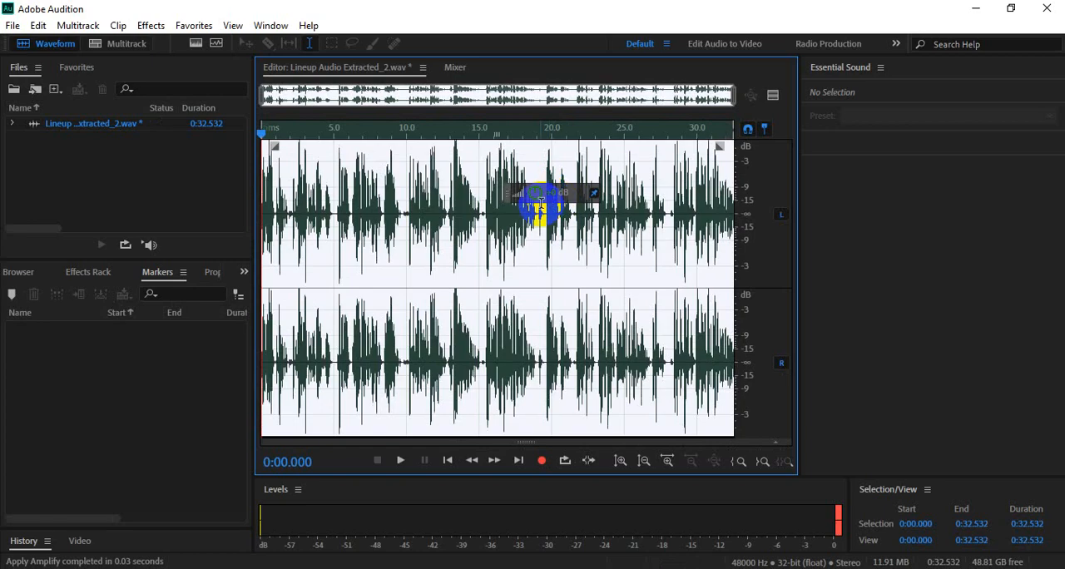
- Lower the volume of the loud peak between 0:13.330 and 0:13.400 with the floating gain control
click(533, 235)
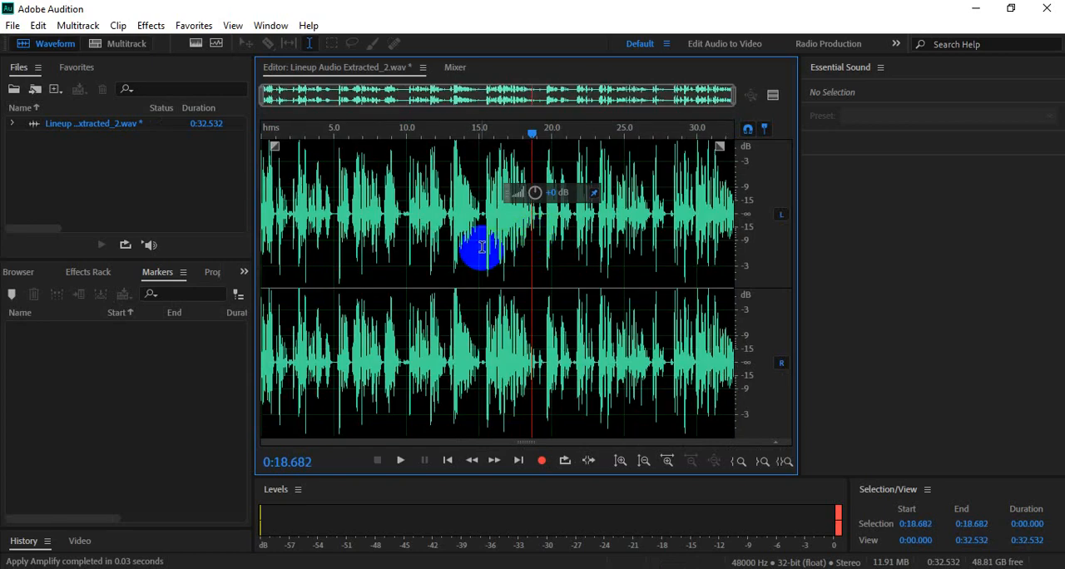
click(456, 189)
drag(459, 136, 454, 134)
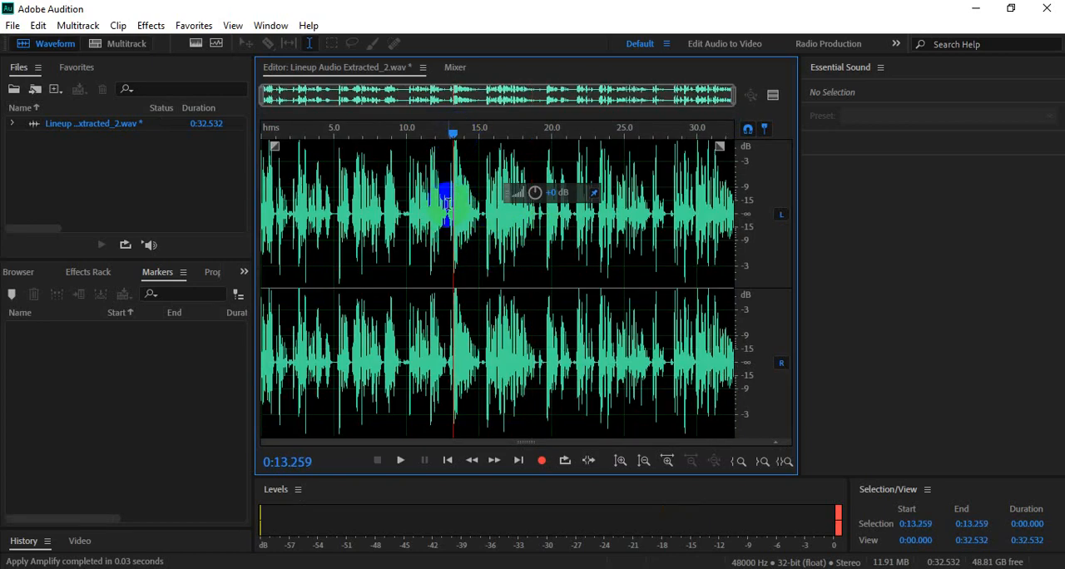
scroll(450, 213, up, 10)
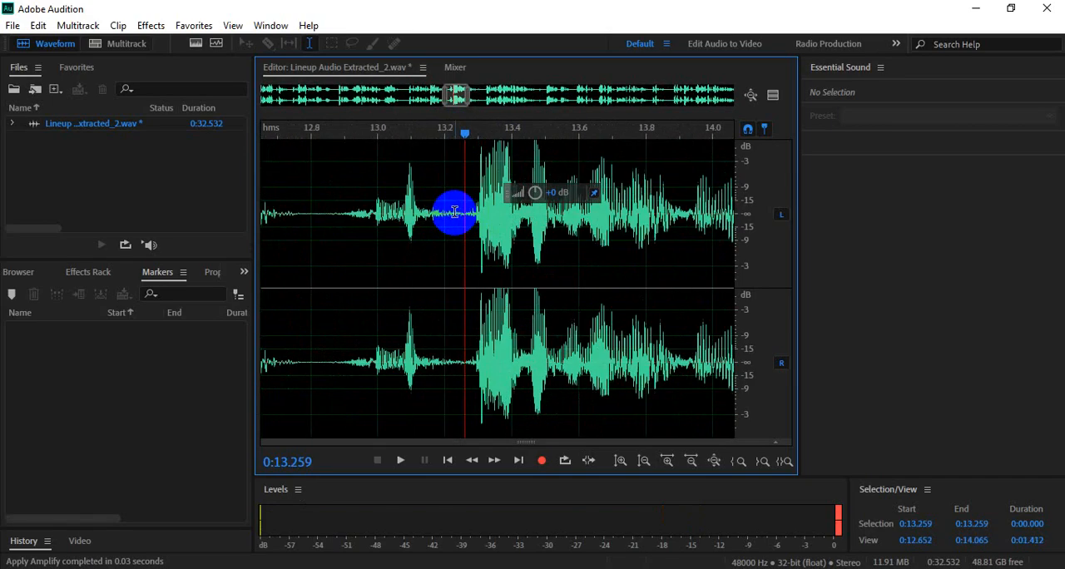
drag(474, 155, 511, 163)
click(491, 155)
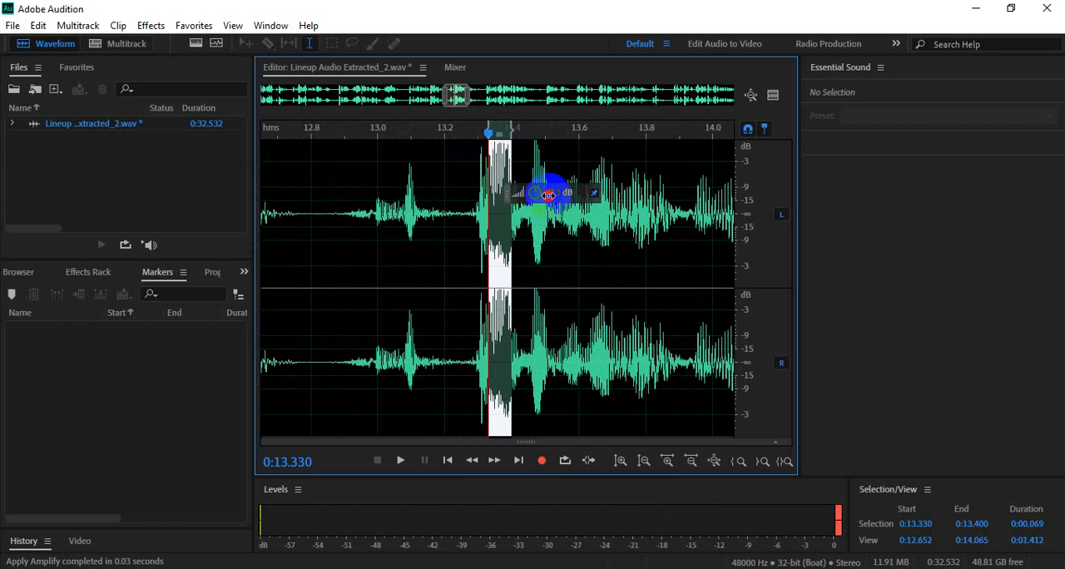
drag(544, 194, 543, 194)
click(500, 231)
- Play back the short sound around 0:12.85 to 0:13.18 several times, just before the adjusted peak
scroll(466, 235, down, 2)
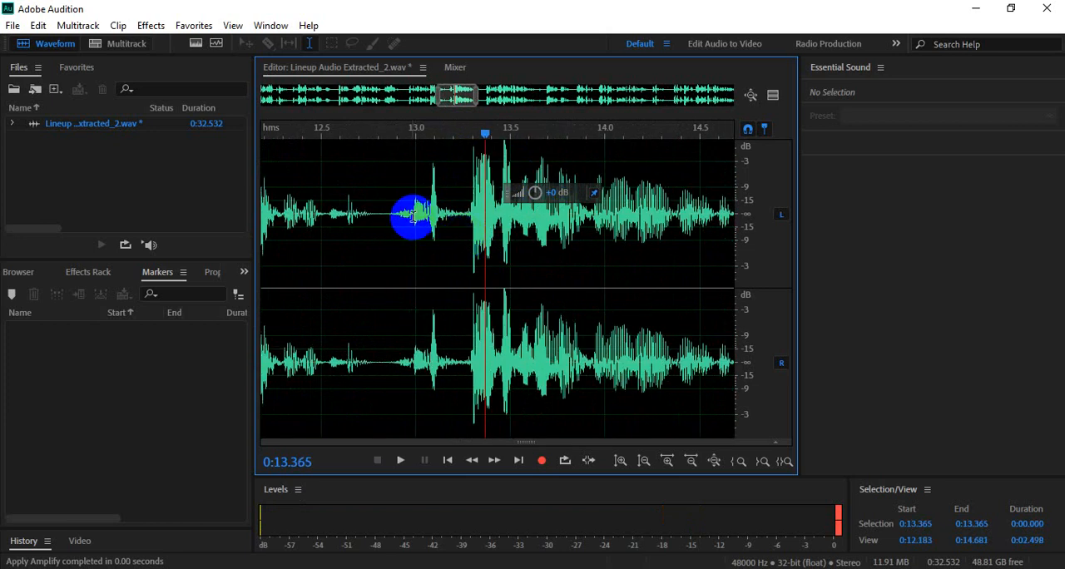
click(403, 215)
click(390, 215)
key(space)
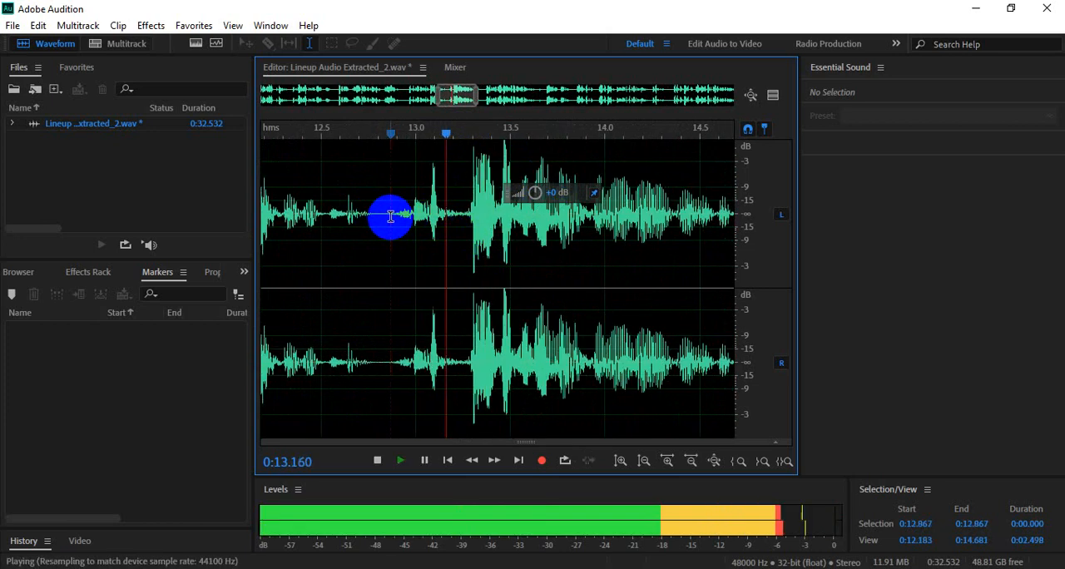
key(space)
click(362, 213)
key(space)
key(space)
key(space)
key(space)
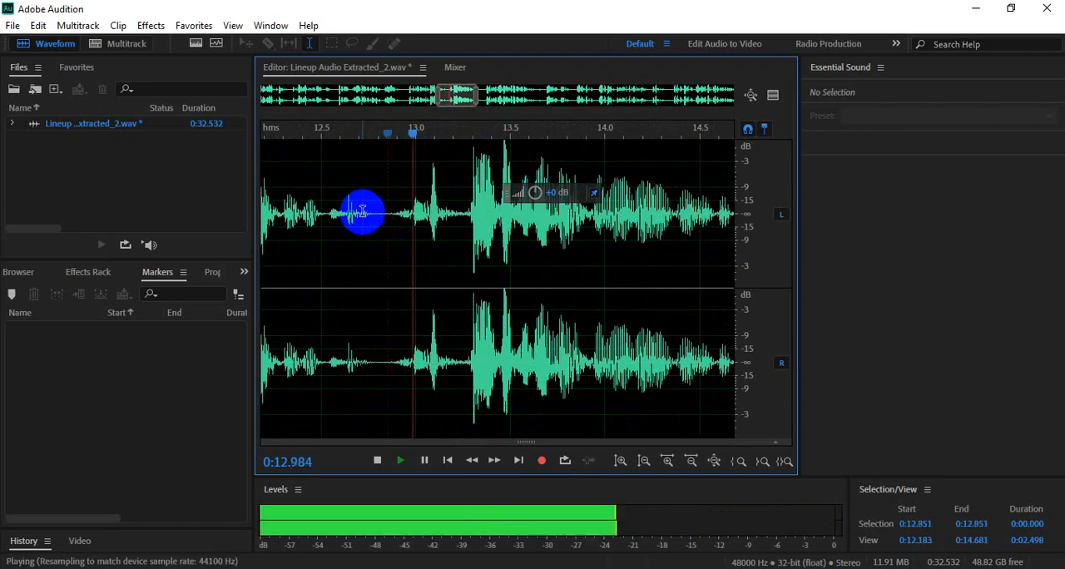
key(space)
key(space)
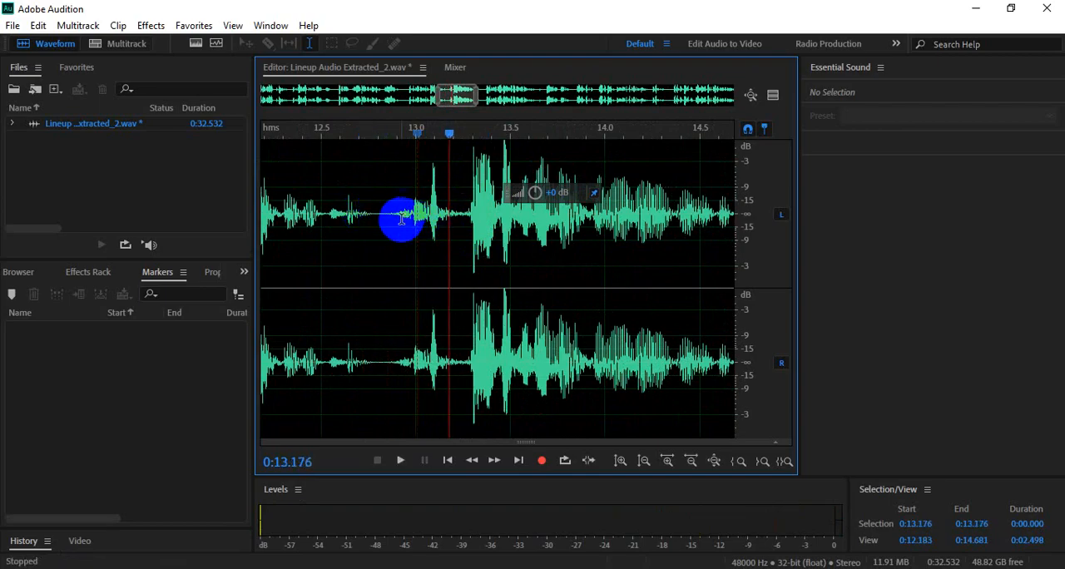
- Try to silence the section from 0:12.871 to 0:13.246 with a strong gain cut, listen to it and undo the change
drag(462, 220, 391, 216)
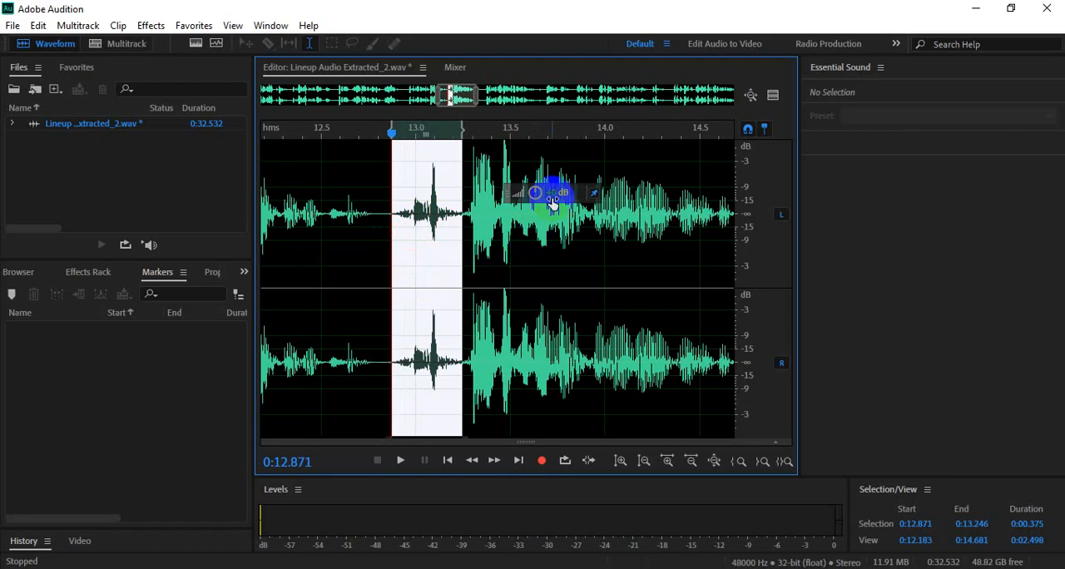
drag(554, 193, 466, 202)
click(372, 198)
key(space)
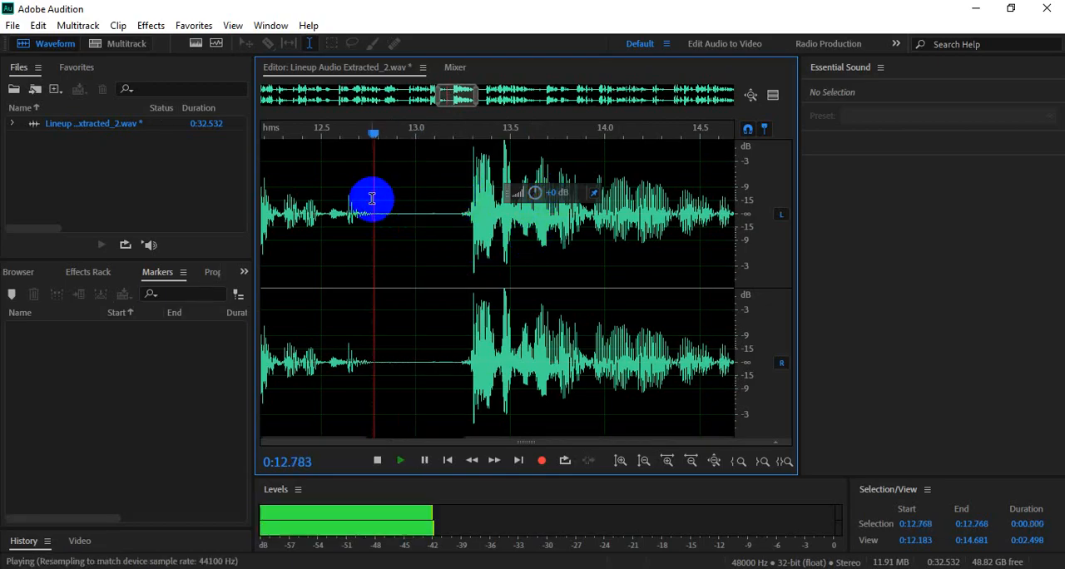
key(space)
key(space)
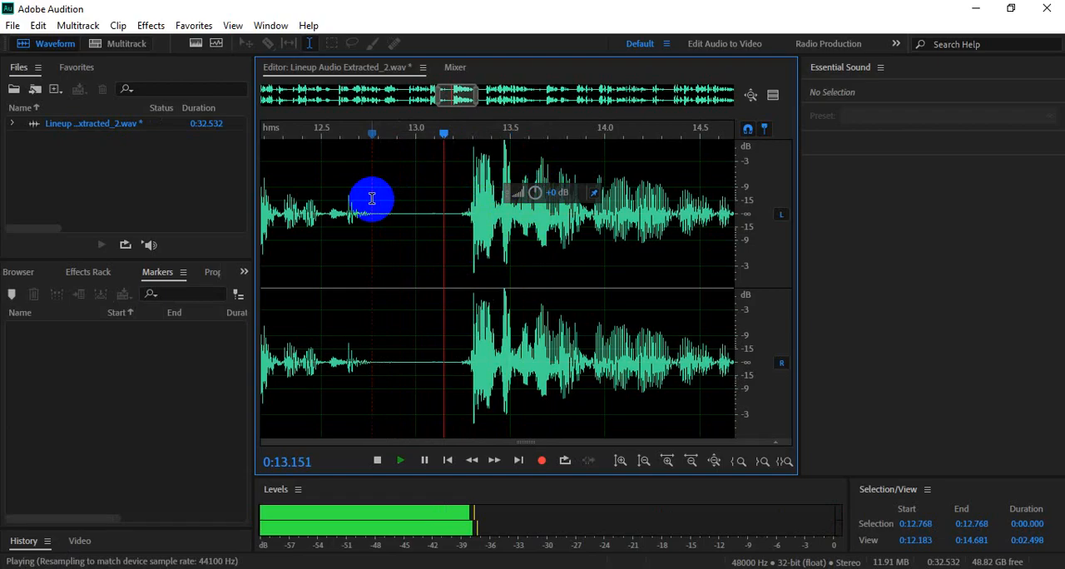
key(space)
key(ctrl+z)
- Examine the waveform around 0:17.1 up close, temporarily selecting the section from 0:17.083 to 0:17.140
click(541, 265)
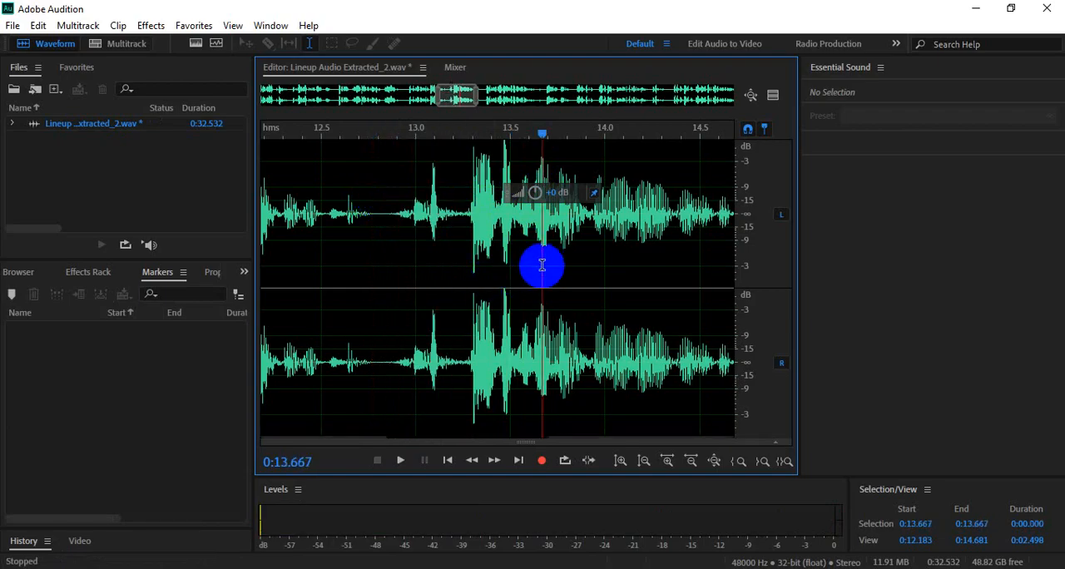
scroll(541, 264, down, 3)
scroll(541, 264, down, 3)
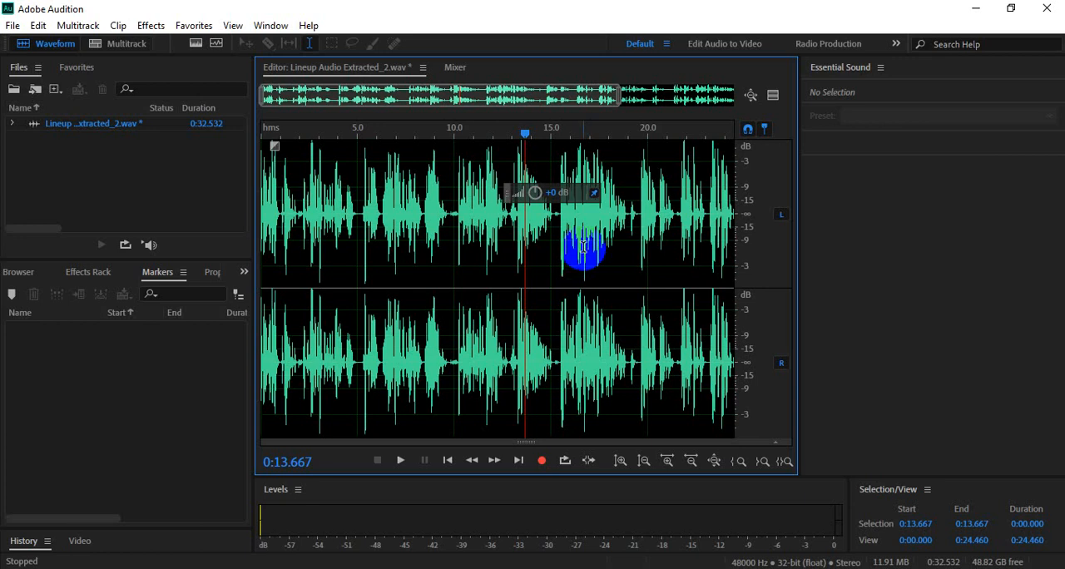
click(590, 240)
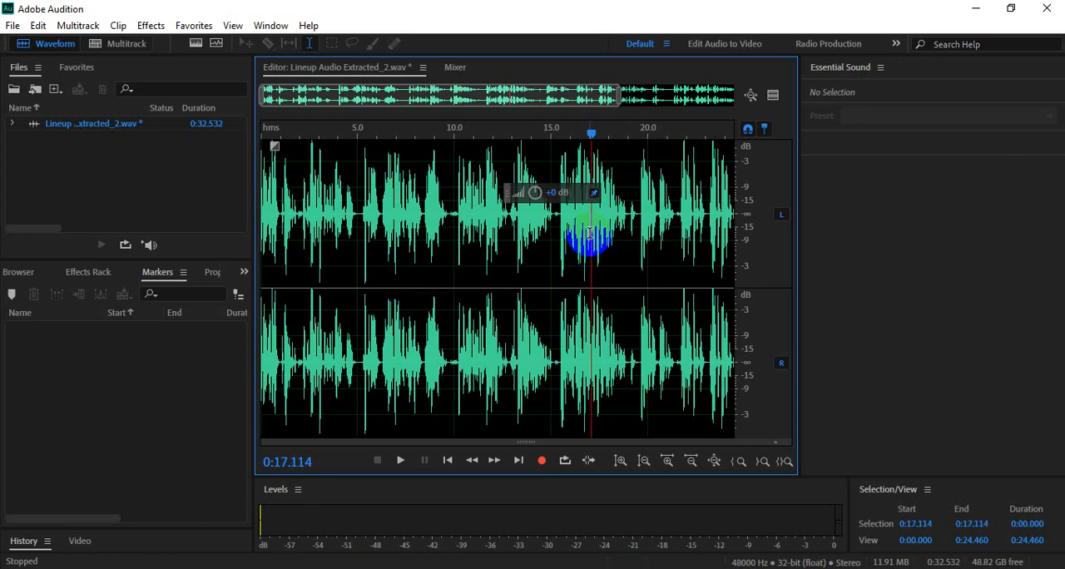
scroll(591, 236, up, 5)
scroll(591, 235, up, 4)
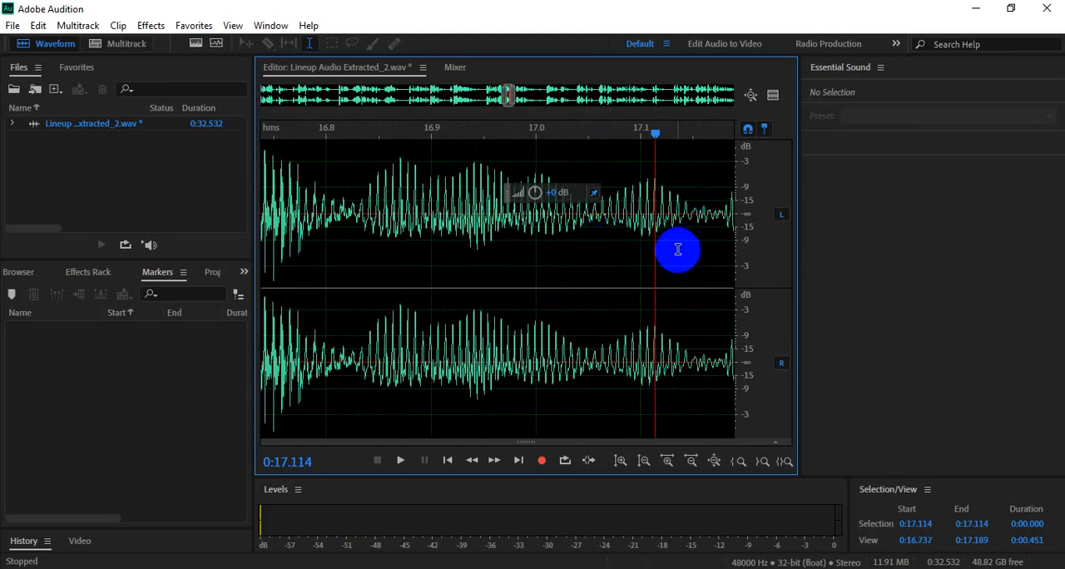
click(623, 212)
drag(623, 212, 682, 215)
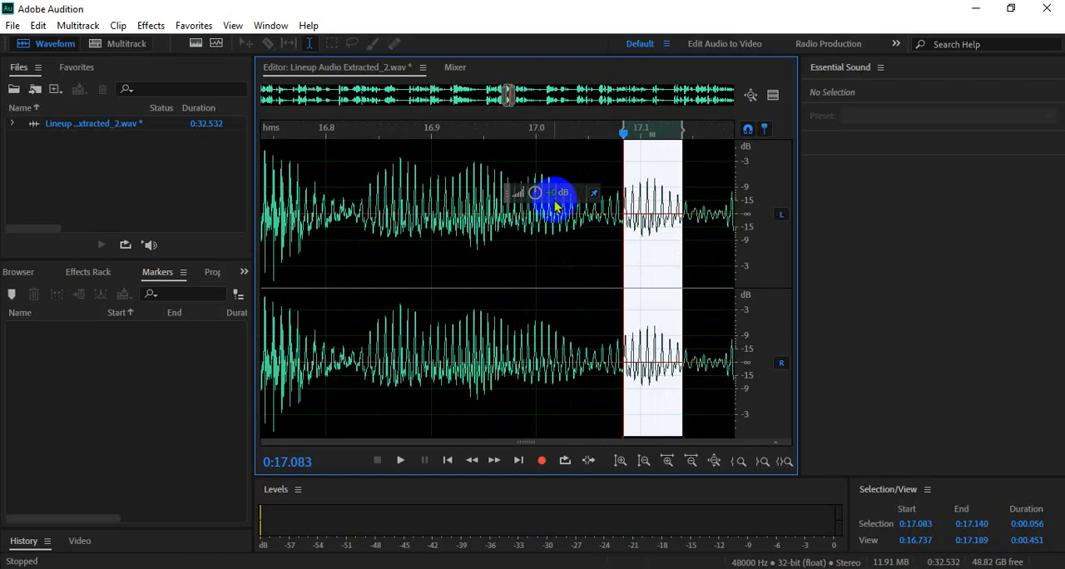
click(563, 243)
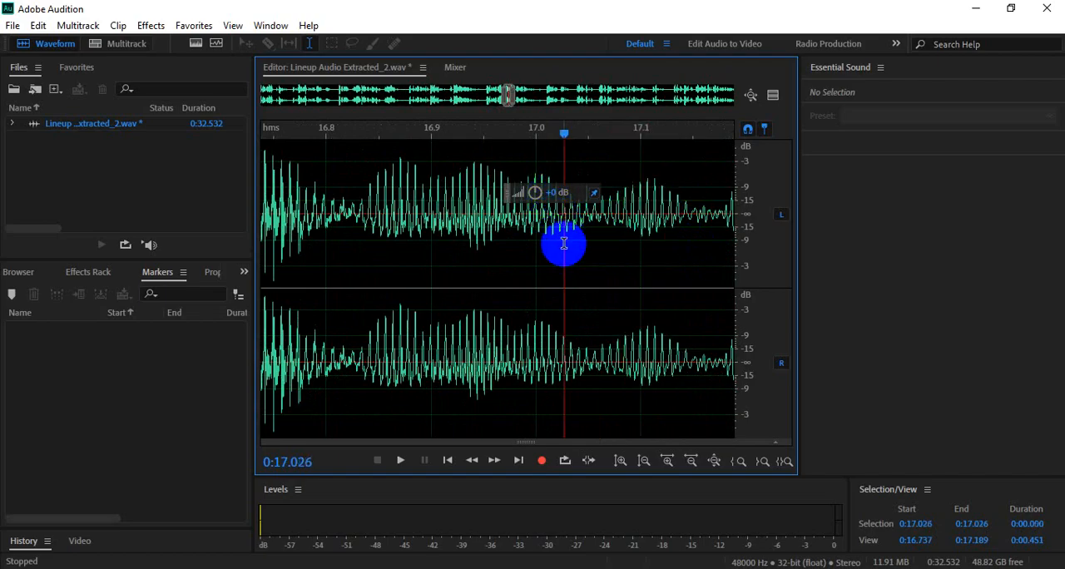
- Inspect the tall peak near 0:17.415 and play back the audio from that point
scroll(573, 254, down, 5)
click(618, 161)
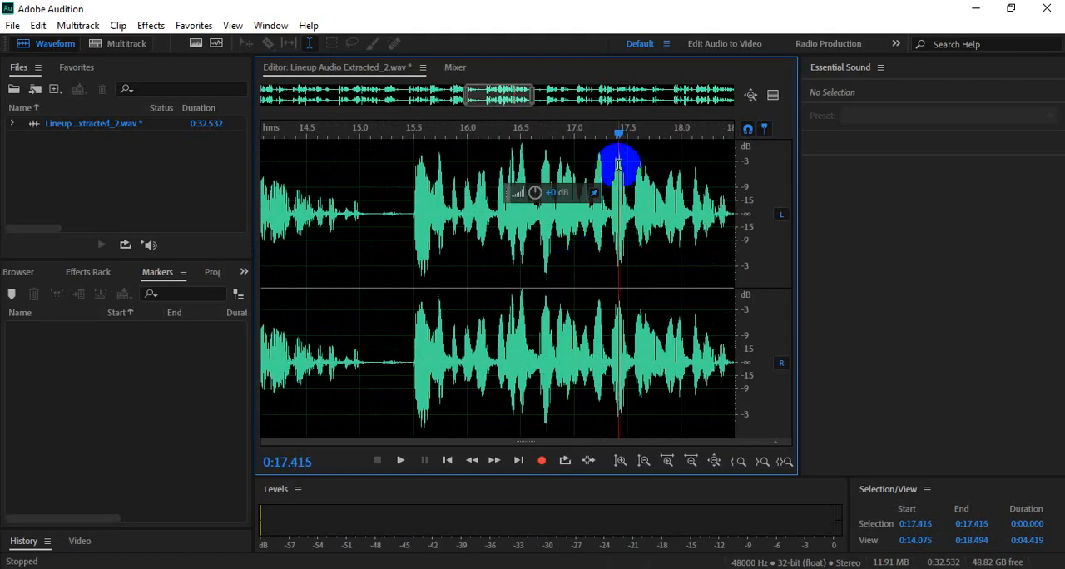
scroll(615, 216, up, 5)
scroll(657, 233, down, 1)
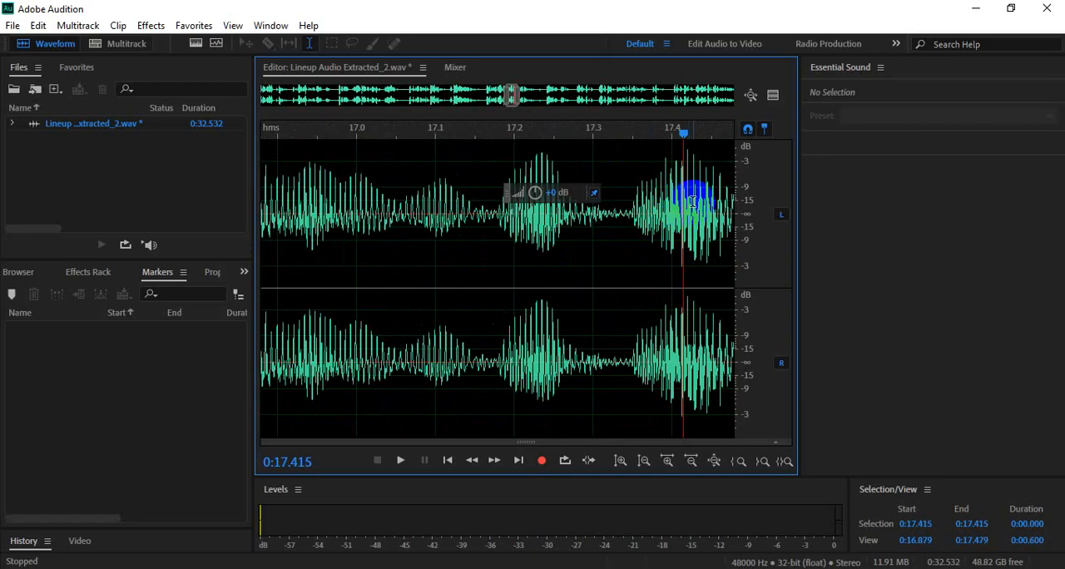
key(space)
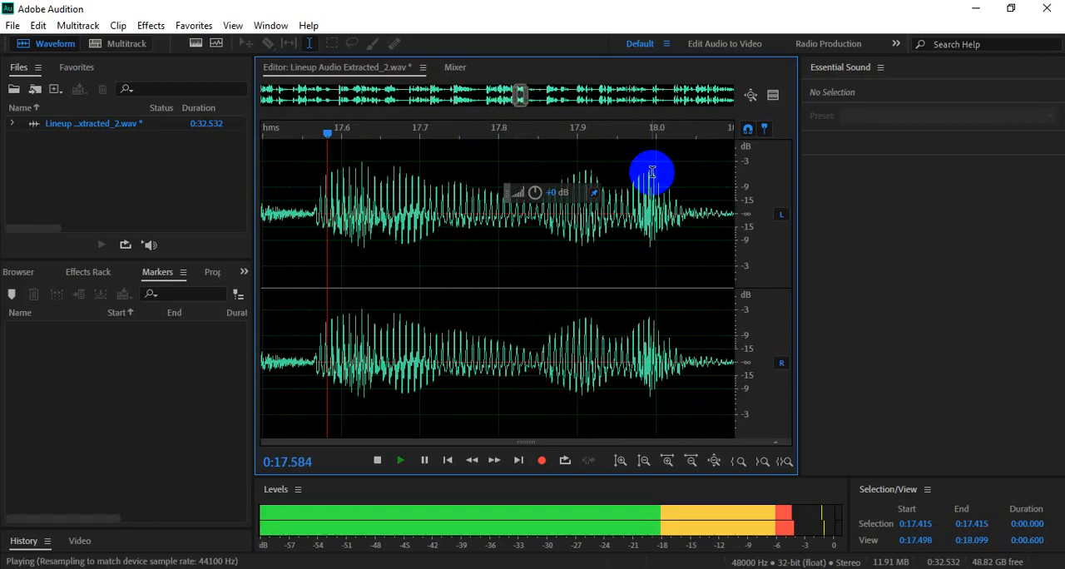
key(space)
scroll(494, 321, down, 3)
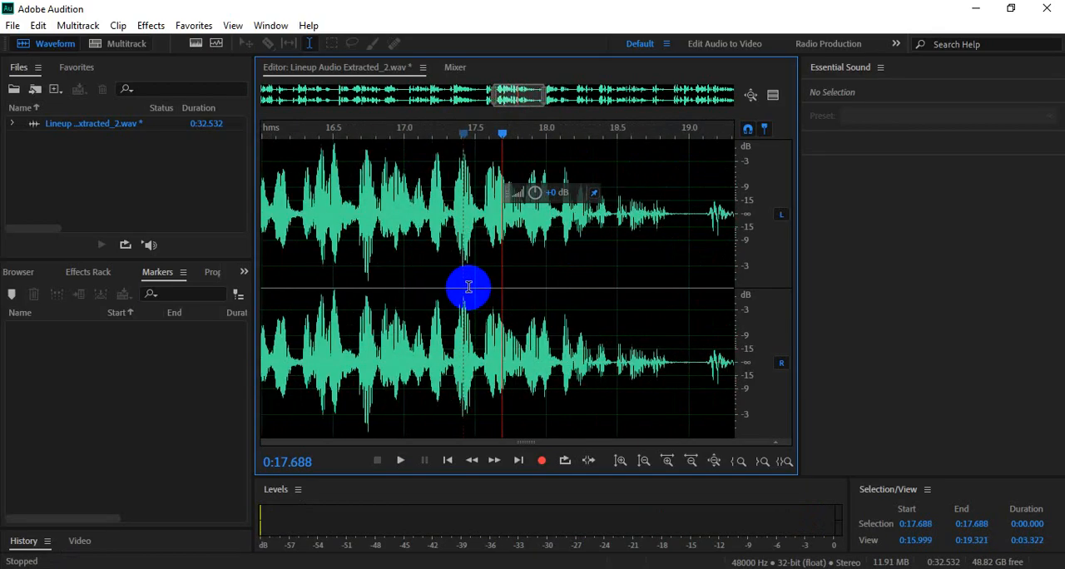
- Isolate the single spike between 0:17.419 and 0:17.420 and adjust its volume with the floating gain control
click(464, 168)
scroll(466, 168, up, 4)
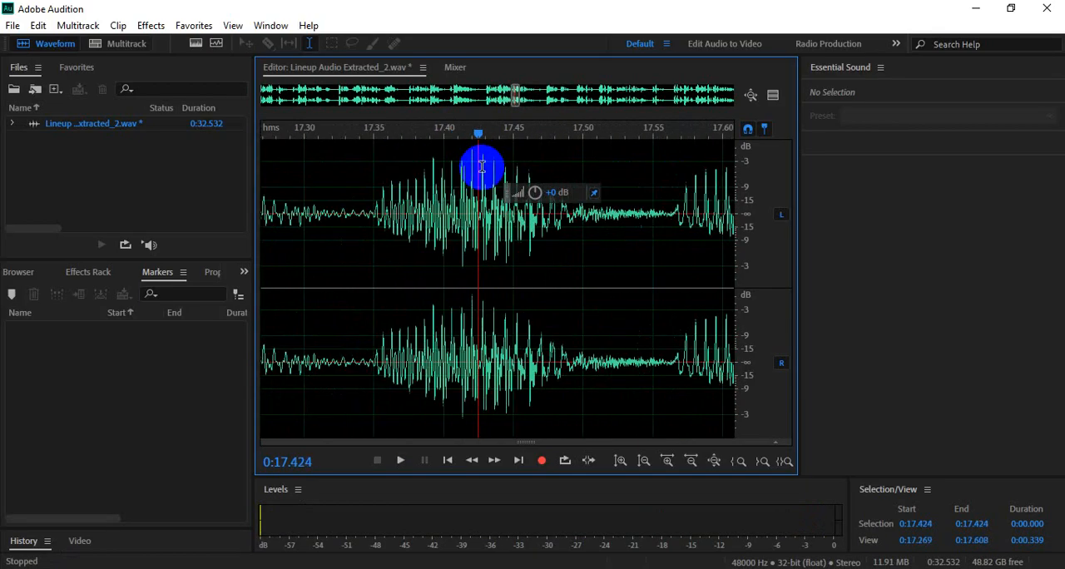
scroll(482, 168, up, 2)
scroll(453, 183, up, 3)
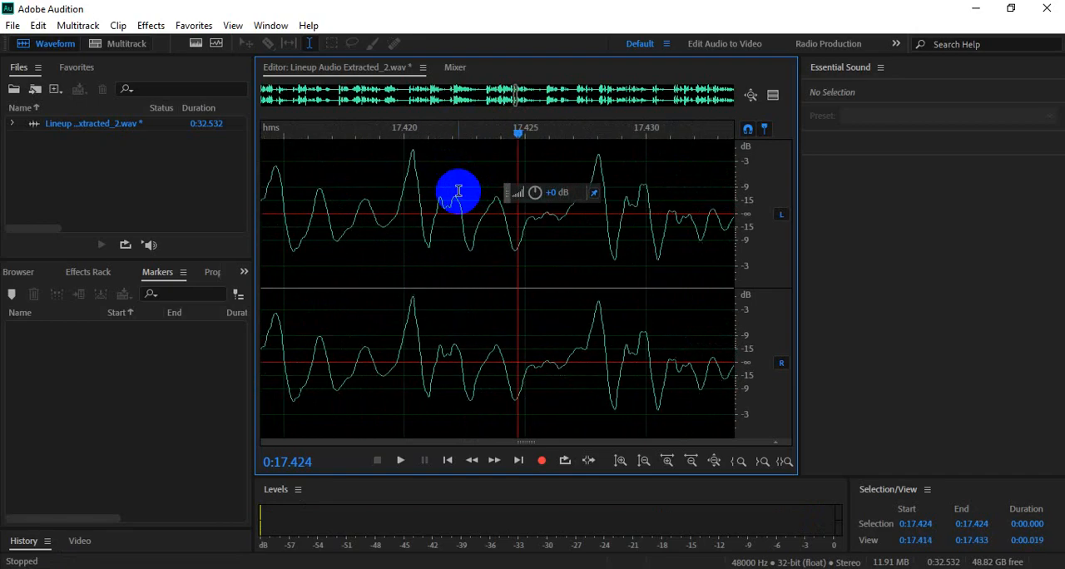
scroll(447, 194, up, 1)
scroll(351, 197, up, 1)
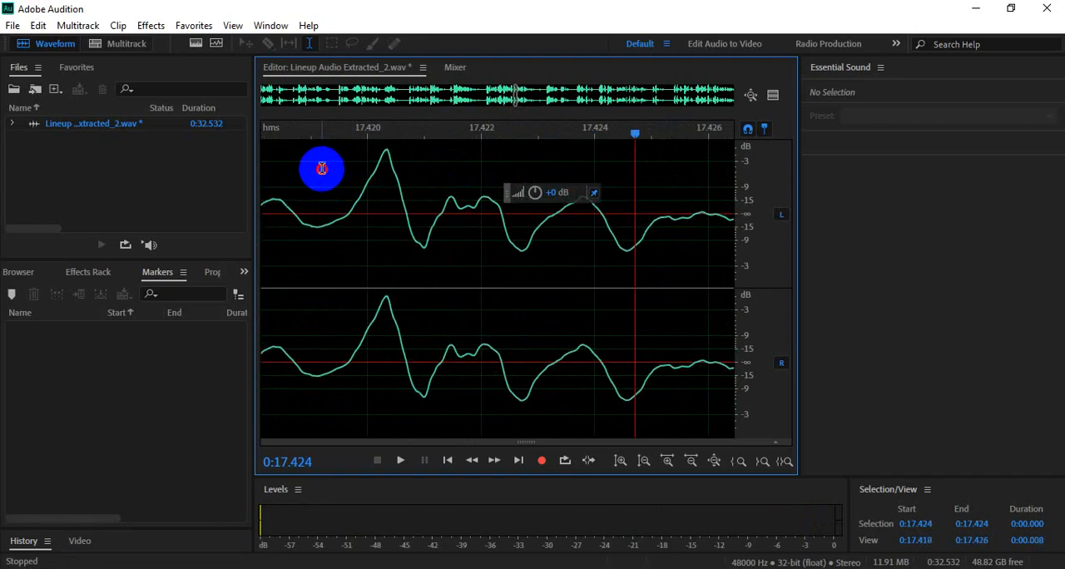
drag(322, 167, 422, 180)
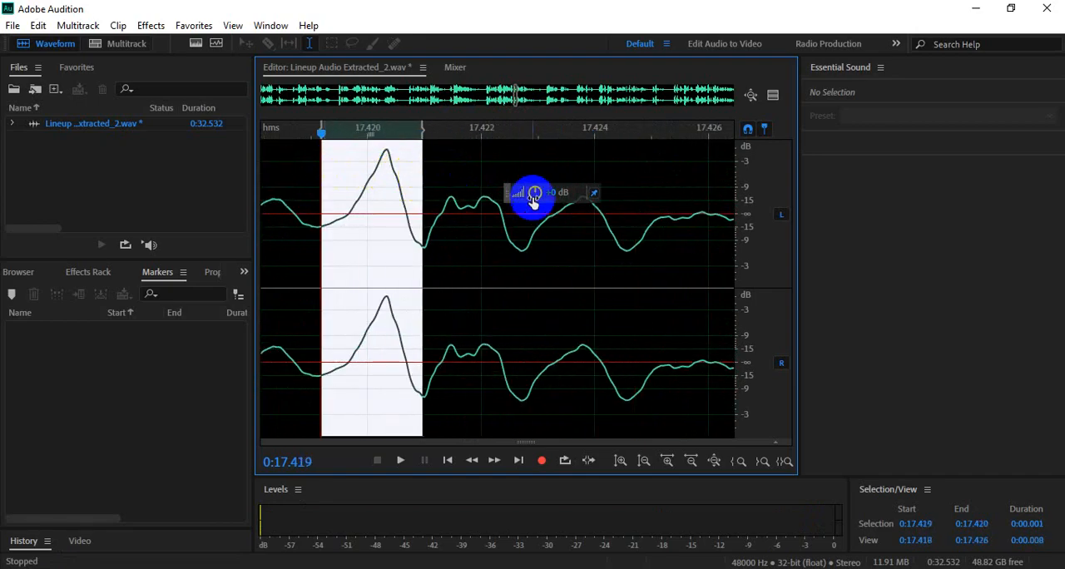
mouse_move(535, 198)
mouse_down()
mouse_move(554, 195)
mouse_move(477, 221)
mouse_move(550, 205)
mouse_move(552, 192)
mouse_move(540, 196)
mouse_up()
click(482, 233)
scroll(455, 249, down, 3)
scroll(455, 249, down, 10)
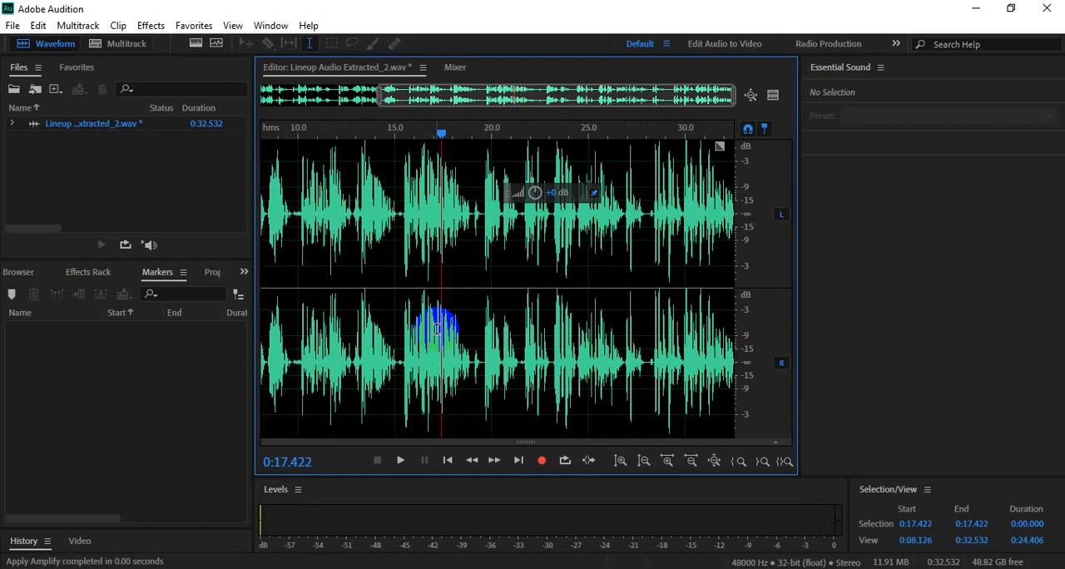
scroll(436, 329, down, 3)
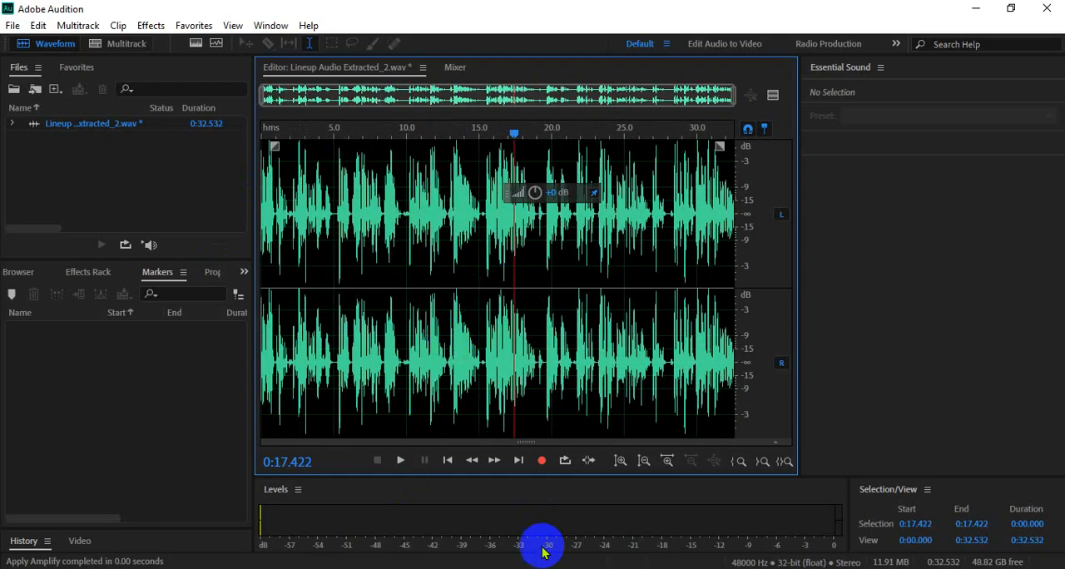
- Dismiss the raised-hands notification in the Google Meet call and return to Adobe Audition
mouse_move(512, 568)
click(464, 529)
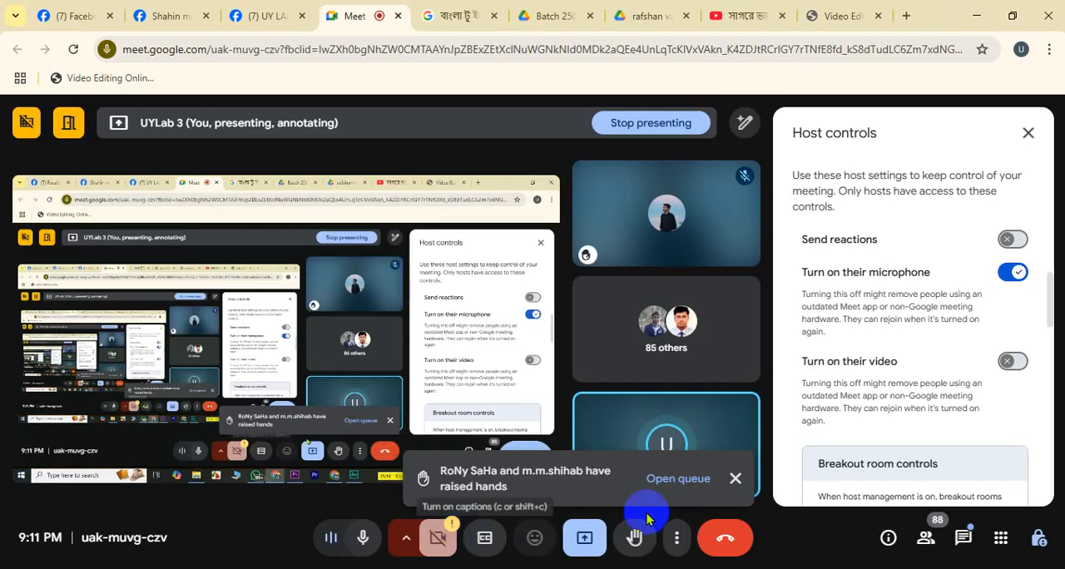
click(736, 479)
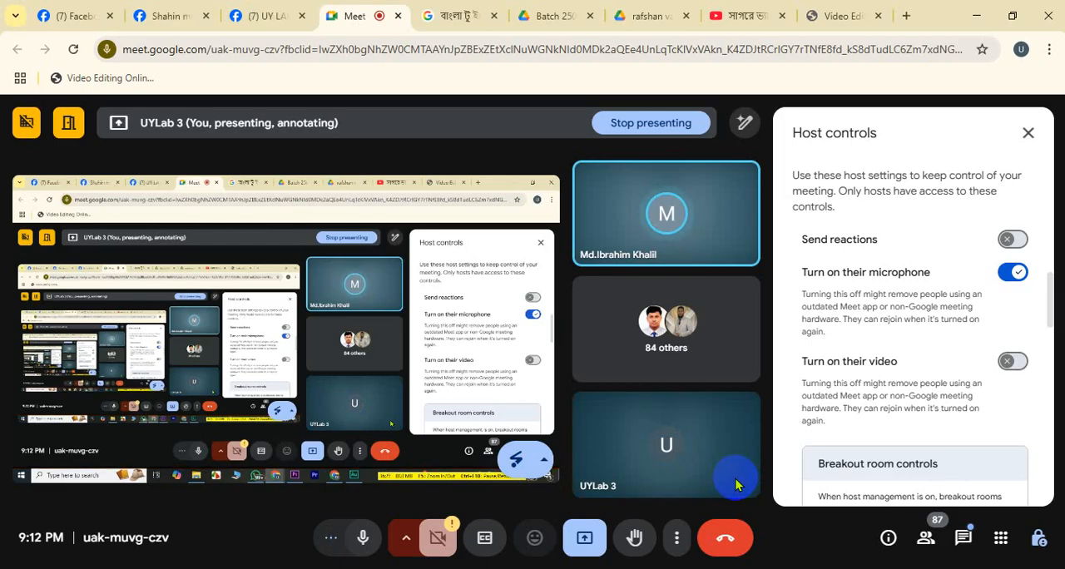
click(663, 568)
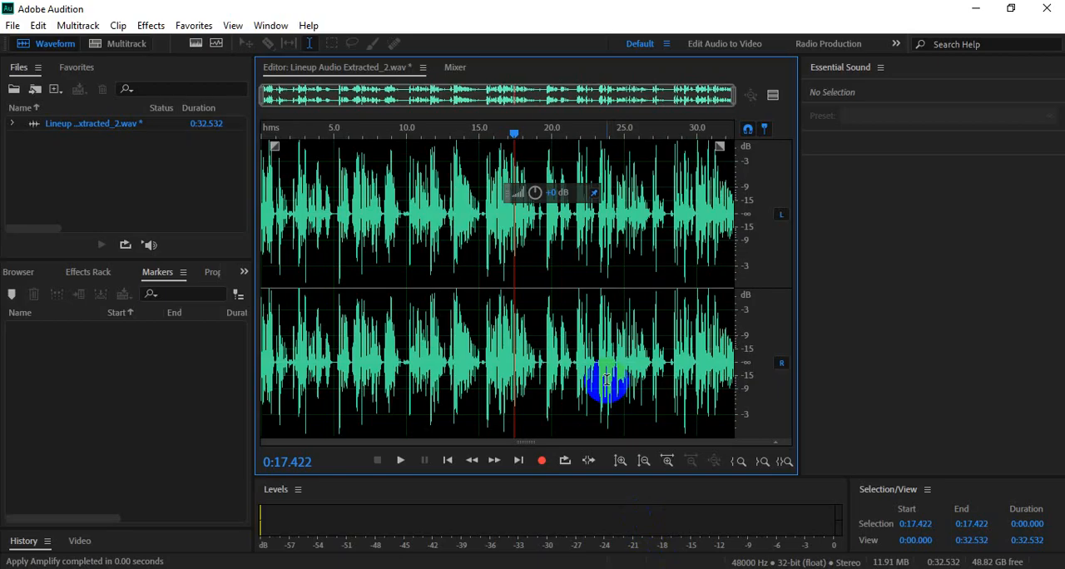
- Switch to Adobe Premiere Pro and view both Lineup clips together in the timeline, checking the extracted audio clip
mouse_move(551, 568)
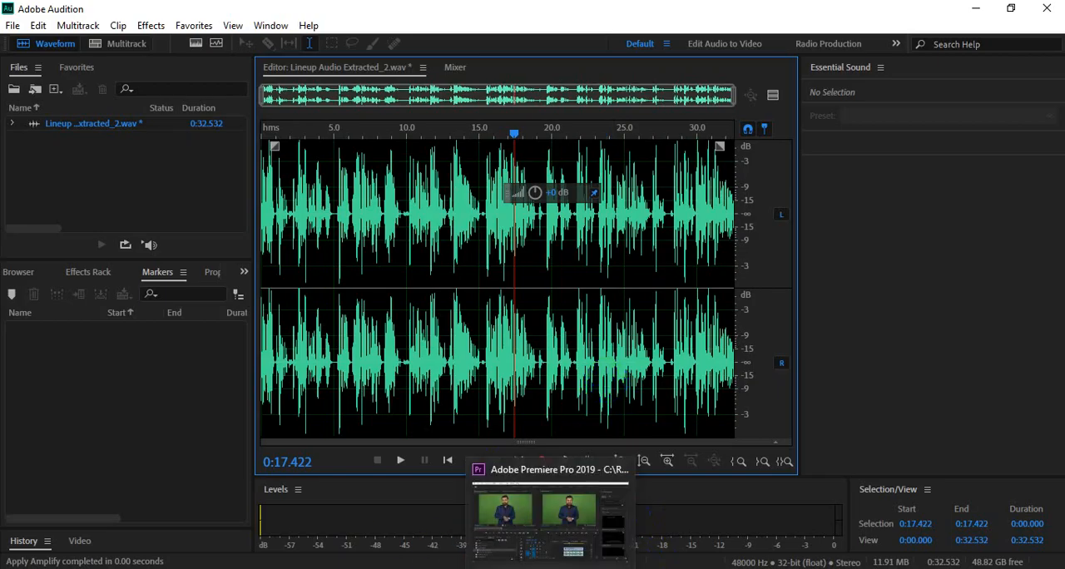
click(551, 507)
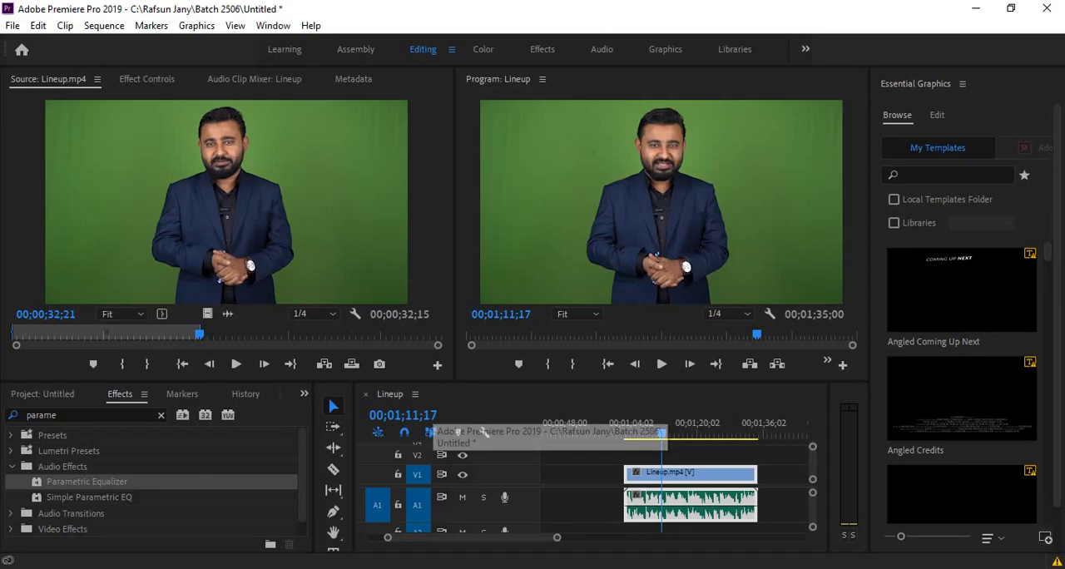
drag(554, 535, 627, 539)
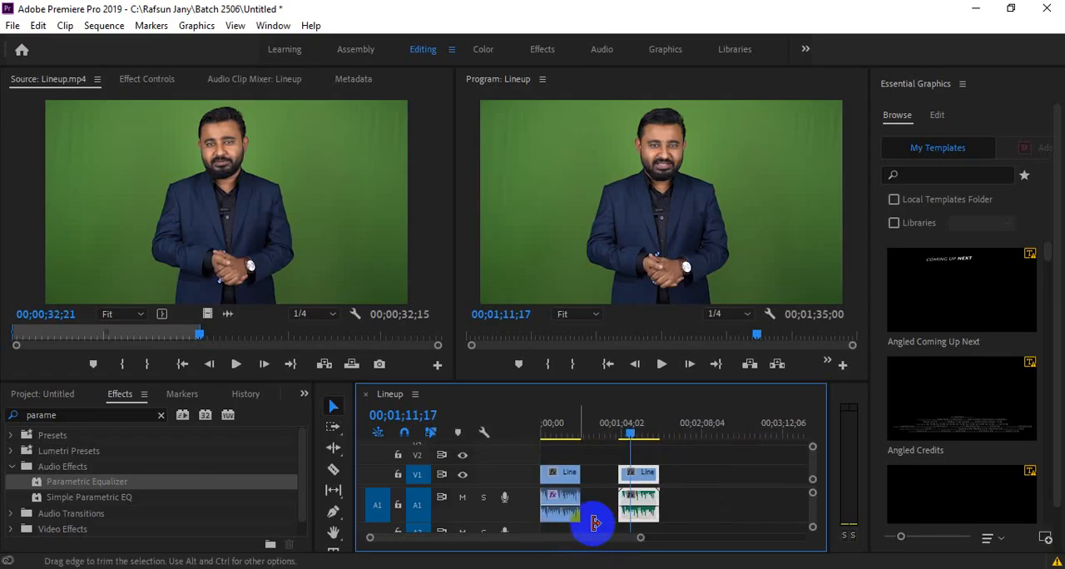
click(641, 496)
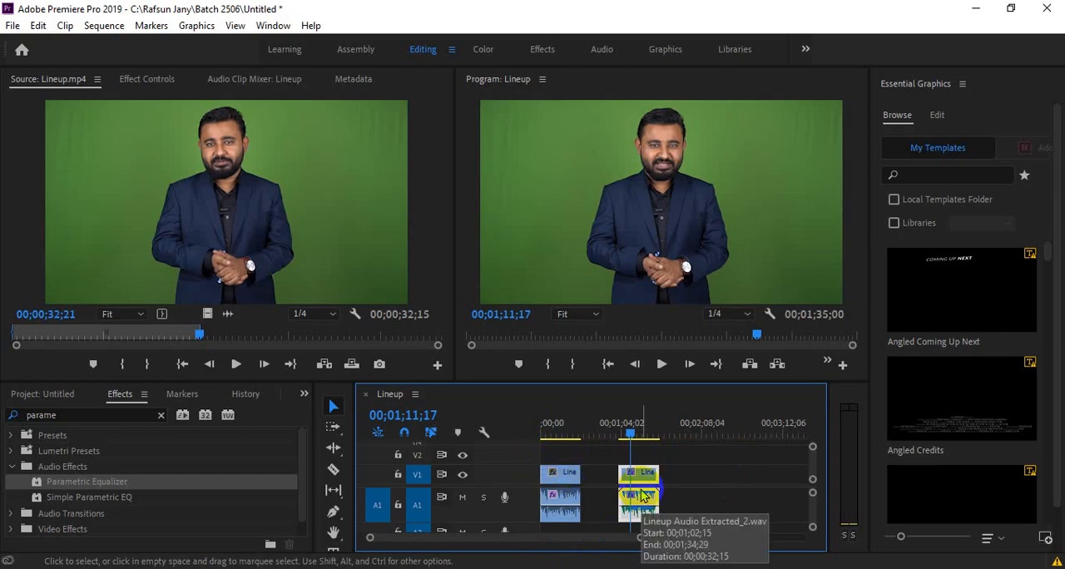
click(593, 492)
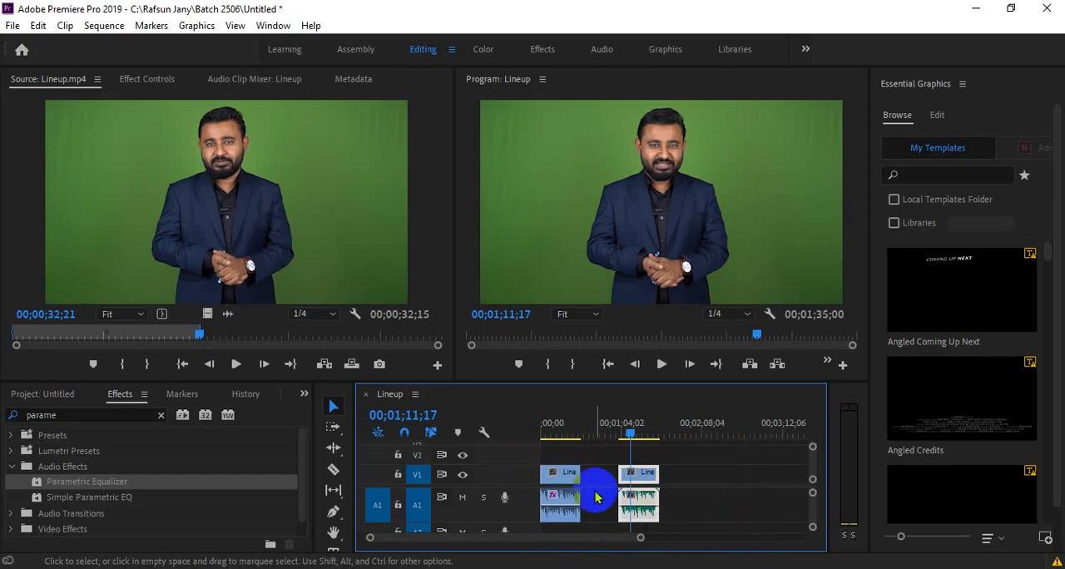
- Check the Google Meet call window and return to Adobe Premiere Pro
click(628, 488)
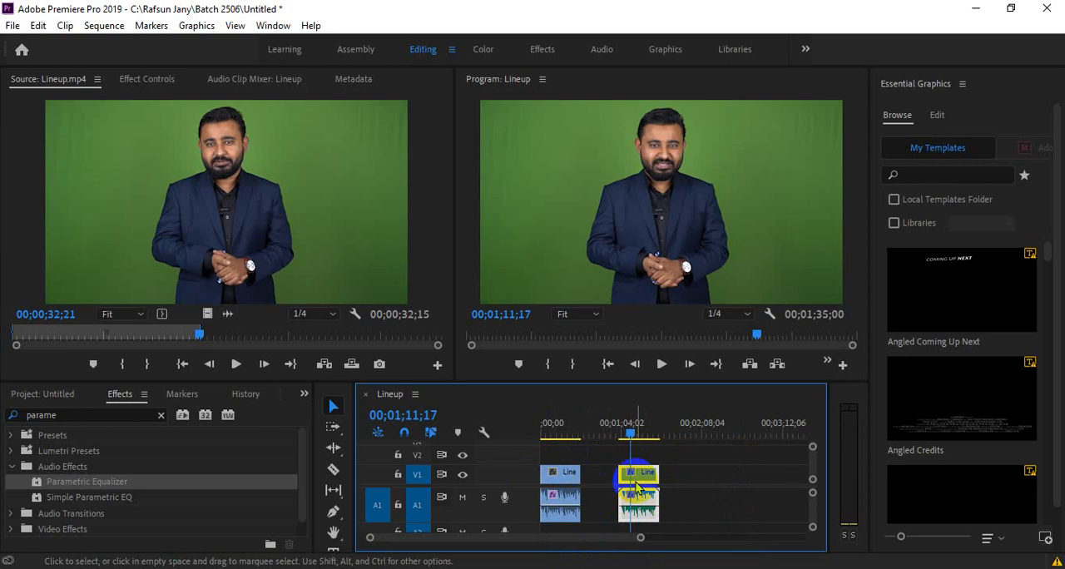
click(510, 568)
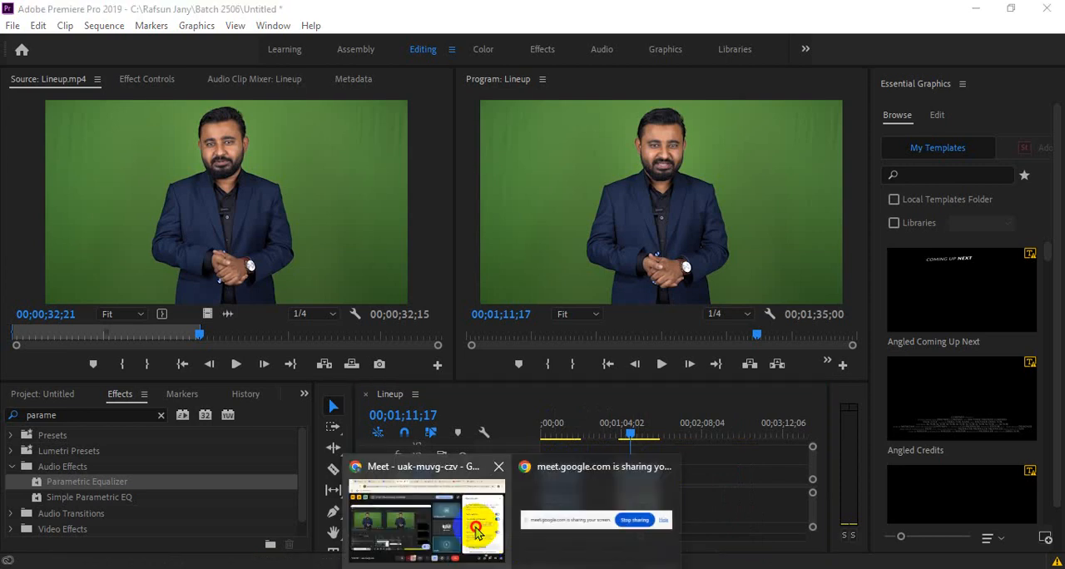
click(477, 517)
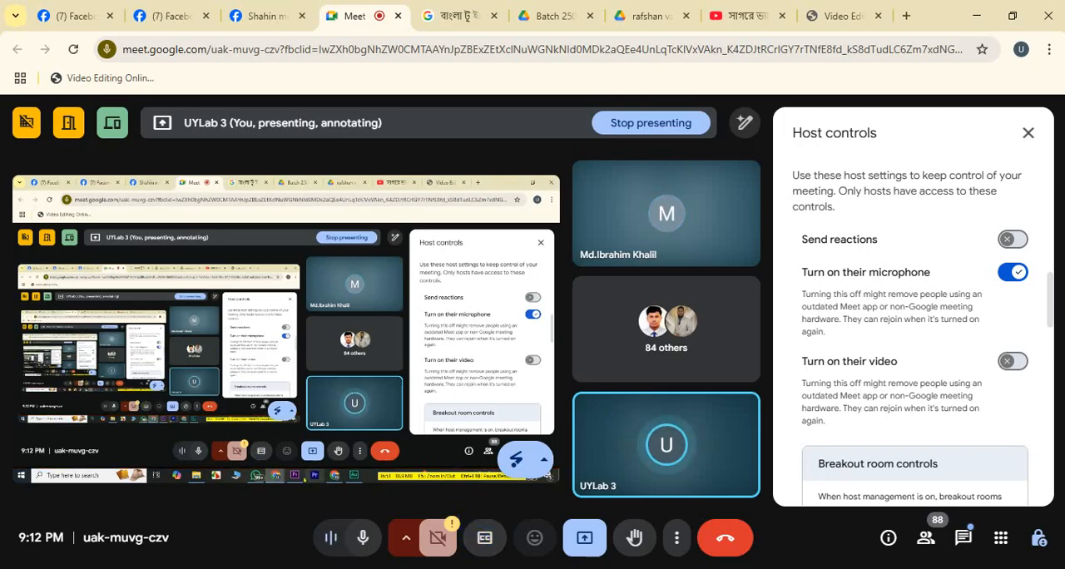
click(587, 568)
click(572, 496)
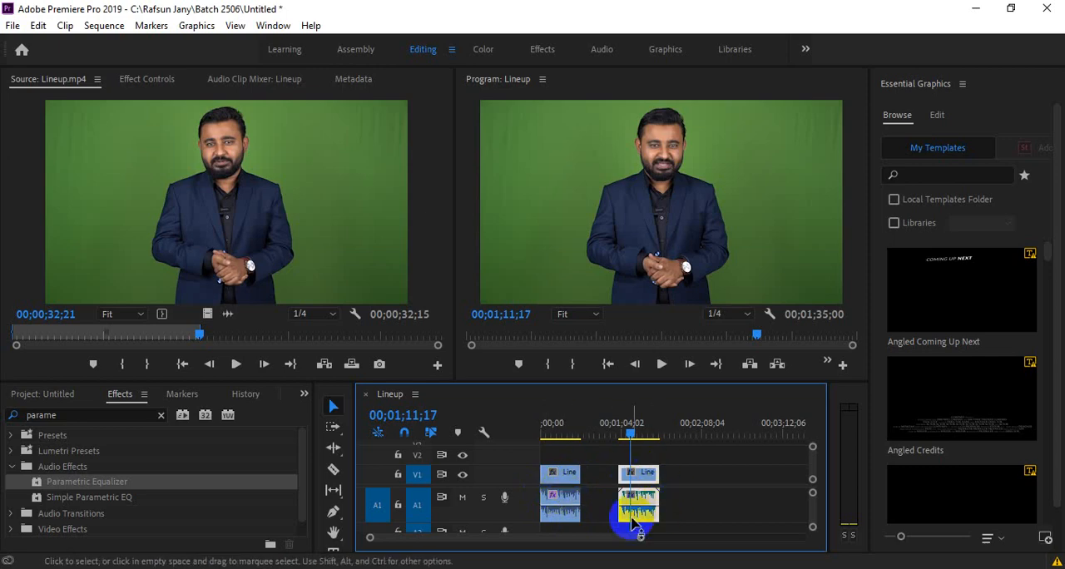
- Review the second Lineup clip's extracted audio in the timeline and switch to Adobe Audition
click(648, 505)
click(647, 481)
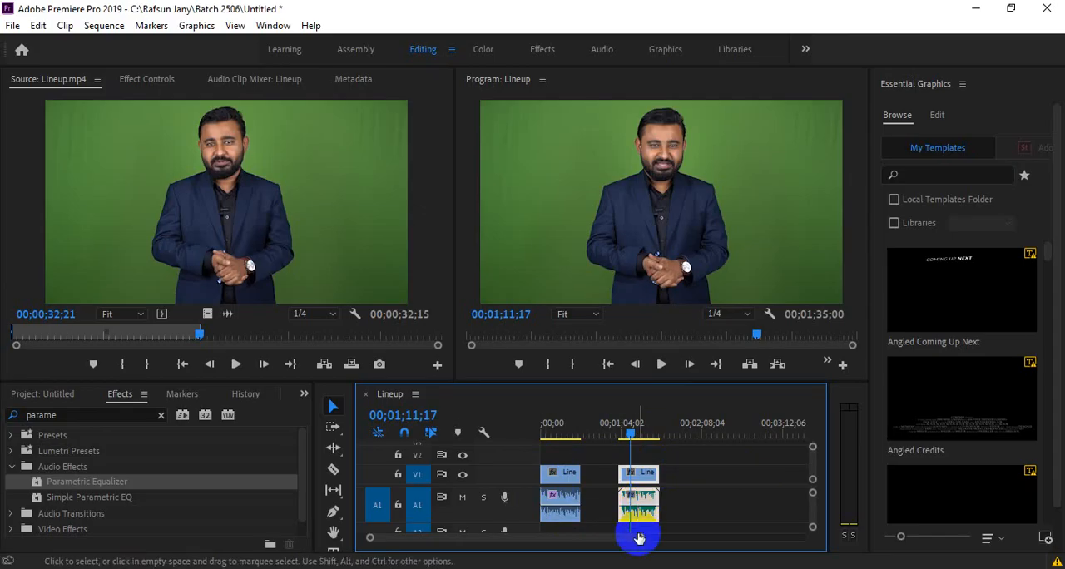
mouse_move(666, 567)
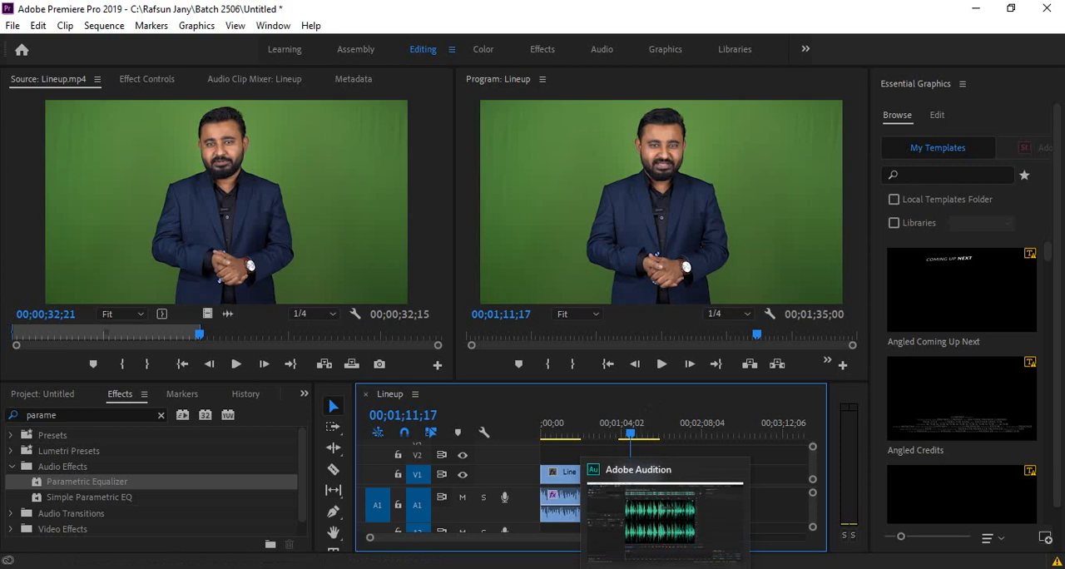
click(665, 567)
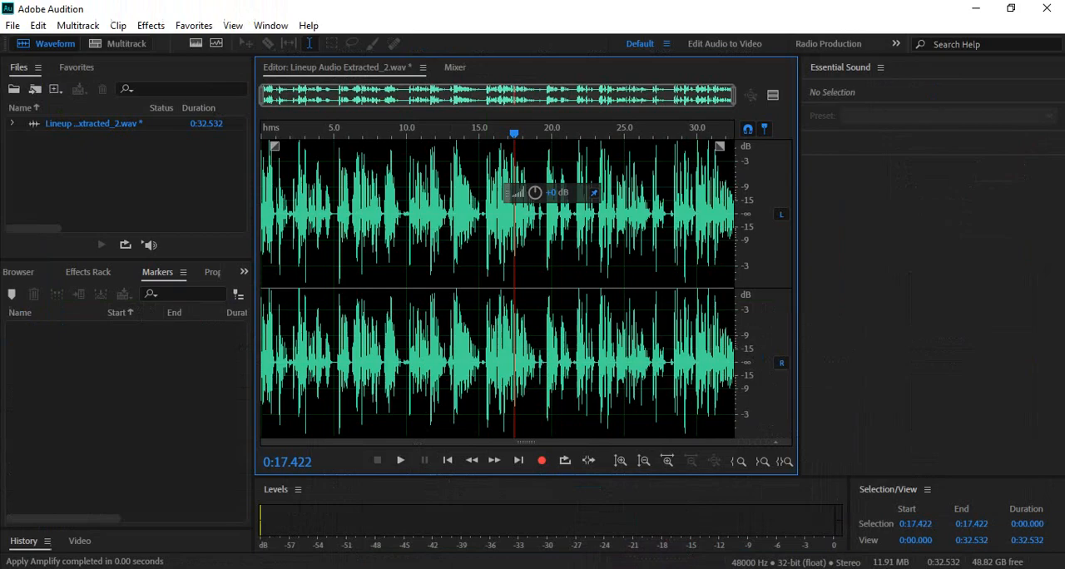
mouse_move(473, 566)
click(475, 535)
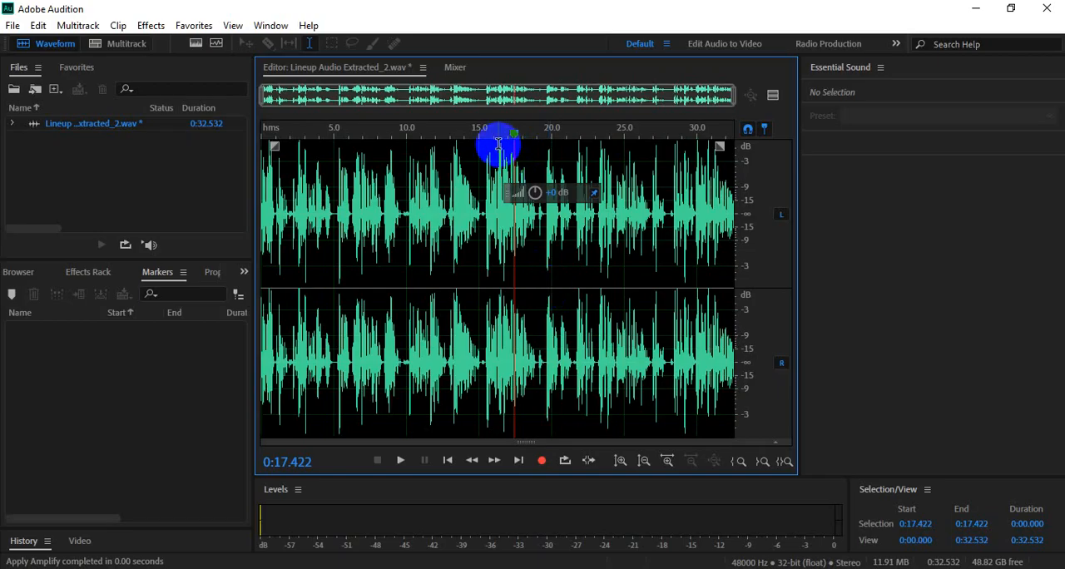
- Place the playhead at 0:15.000 and play back a short stretch of the Lineup audio
drag(498, 144, 523, 155)
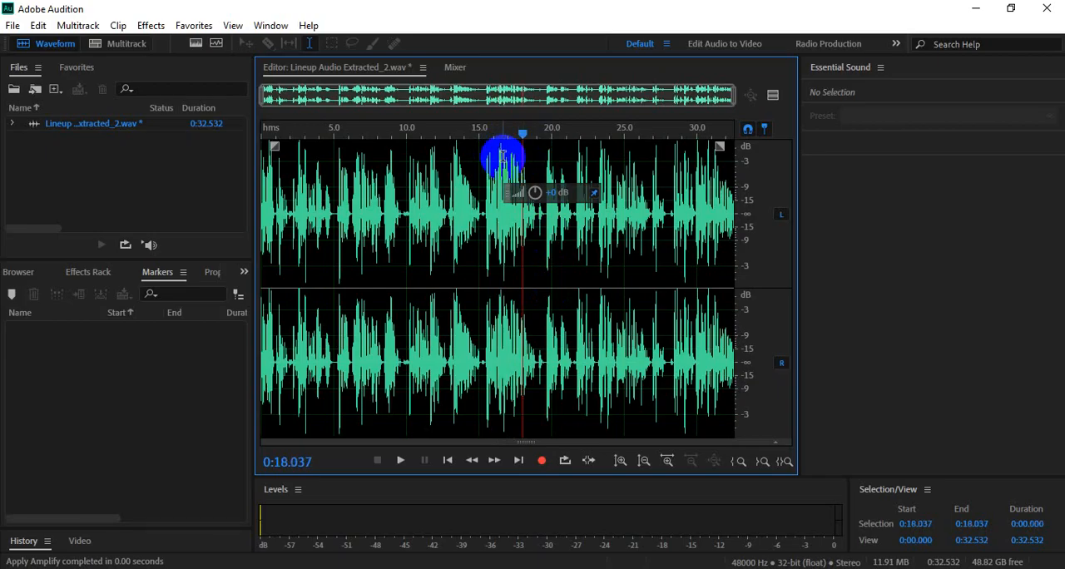
click(481, 213)
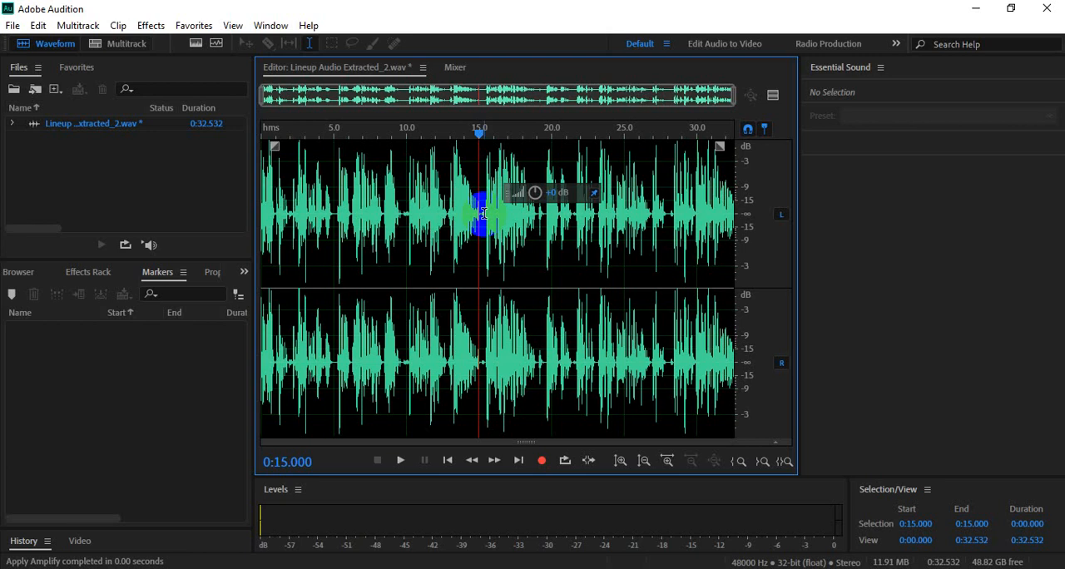
key(space)
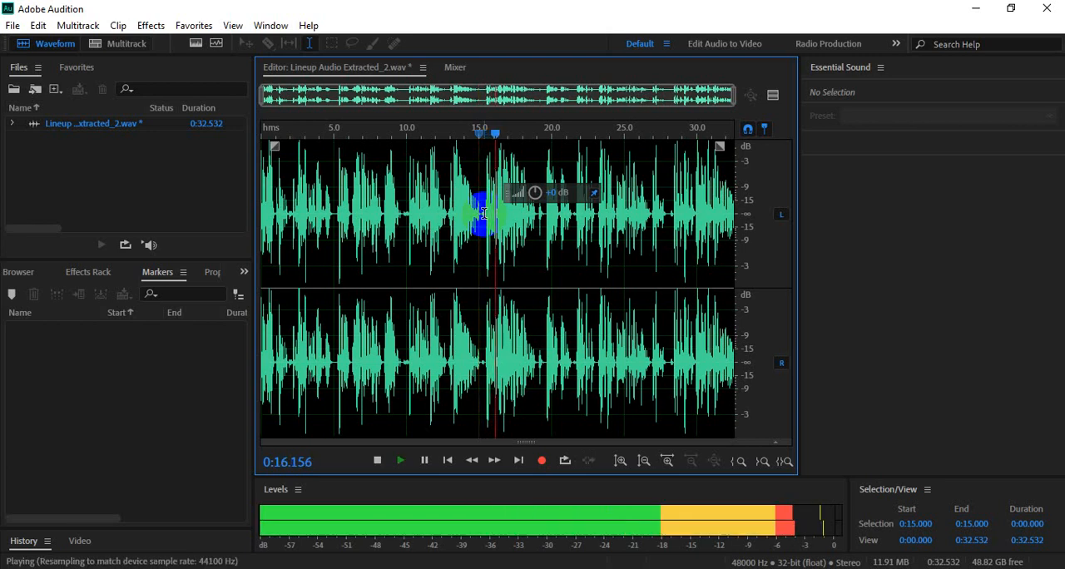
key(space)
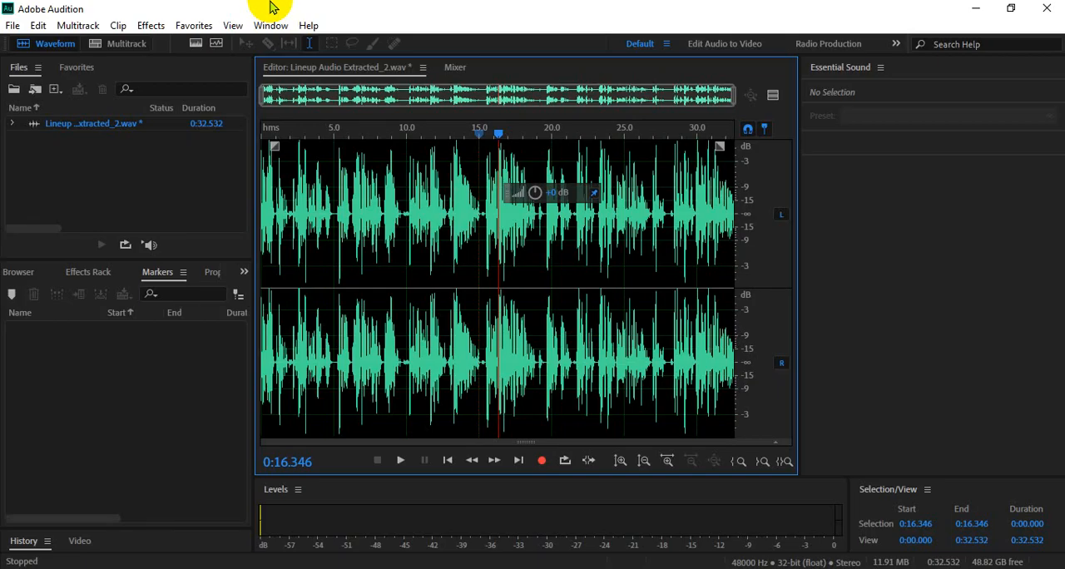
- Save Lineup Audio Extracted_2.wav and switch to Premiere Pro to compare both Lineup clips in the timeline
key(ctrl+s)
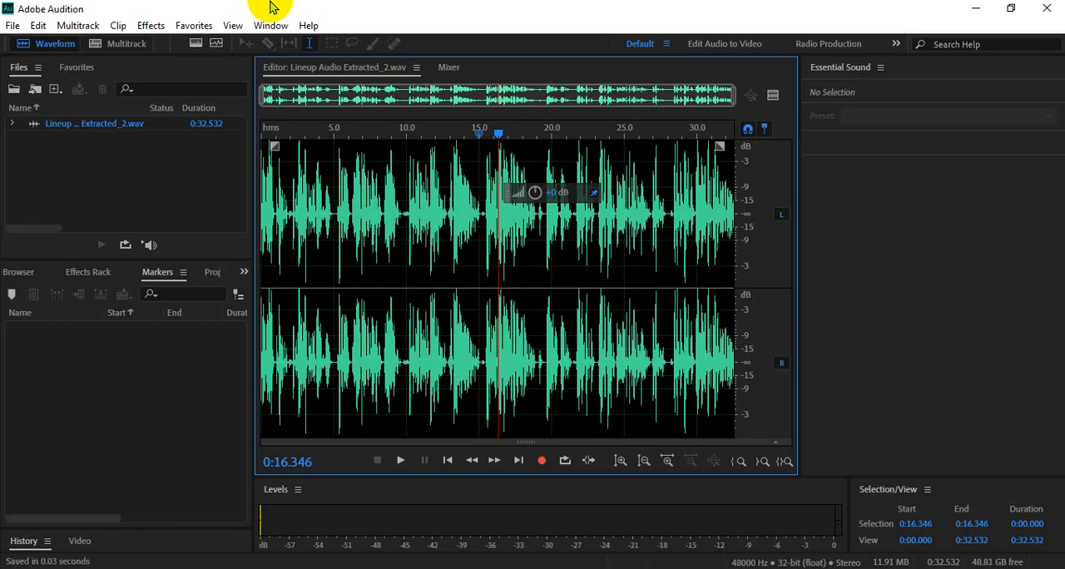
click(536, 568)
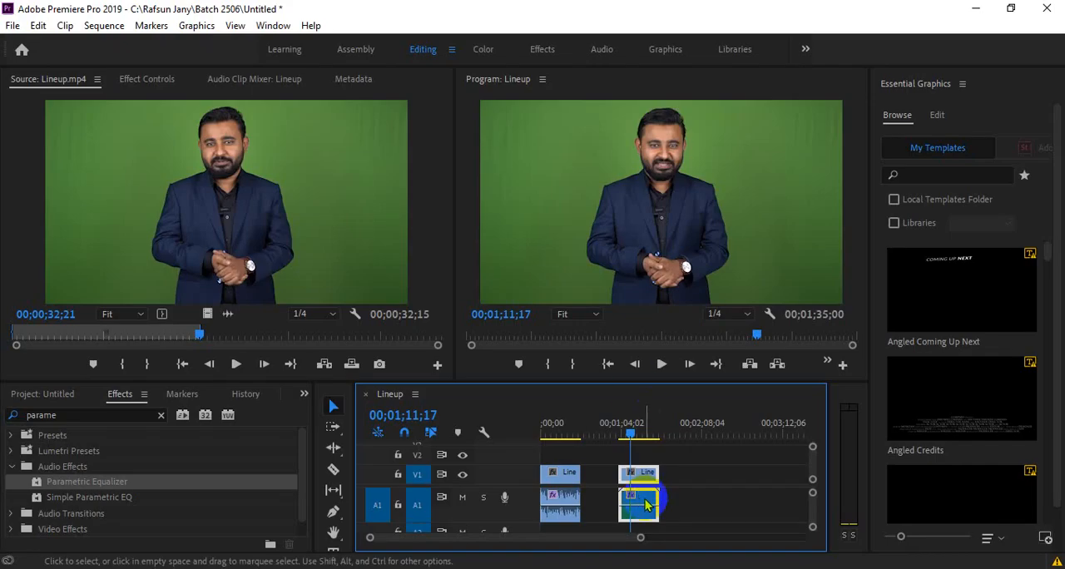
drag(641, 538, 530, 540)
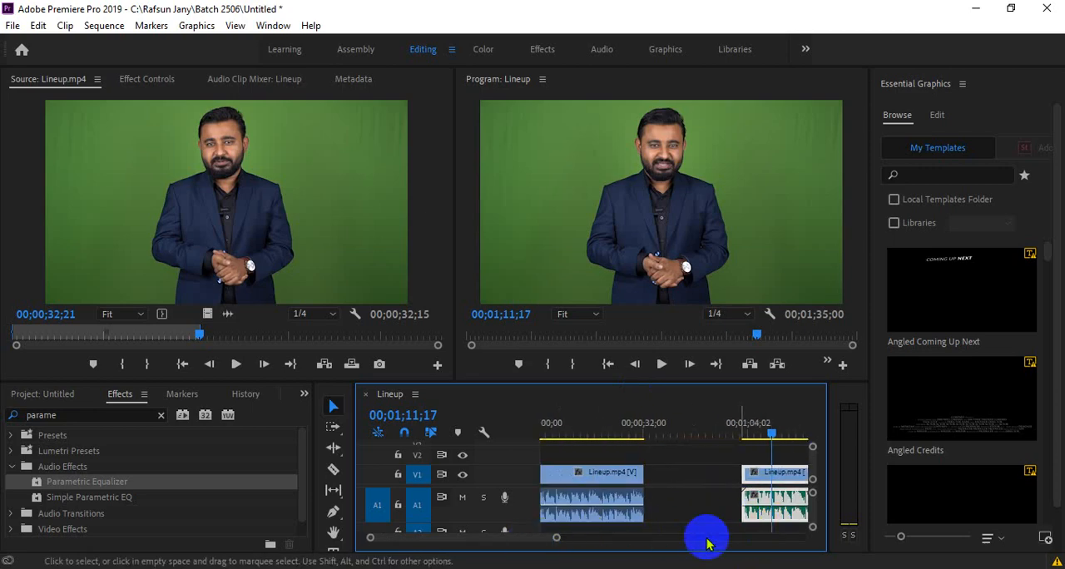
drag(557, 538, 575, 539)
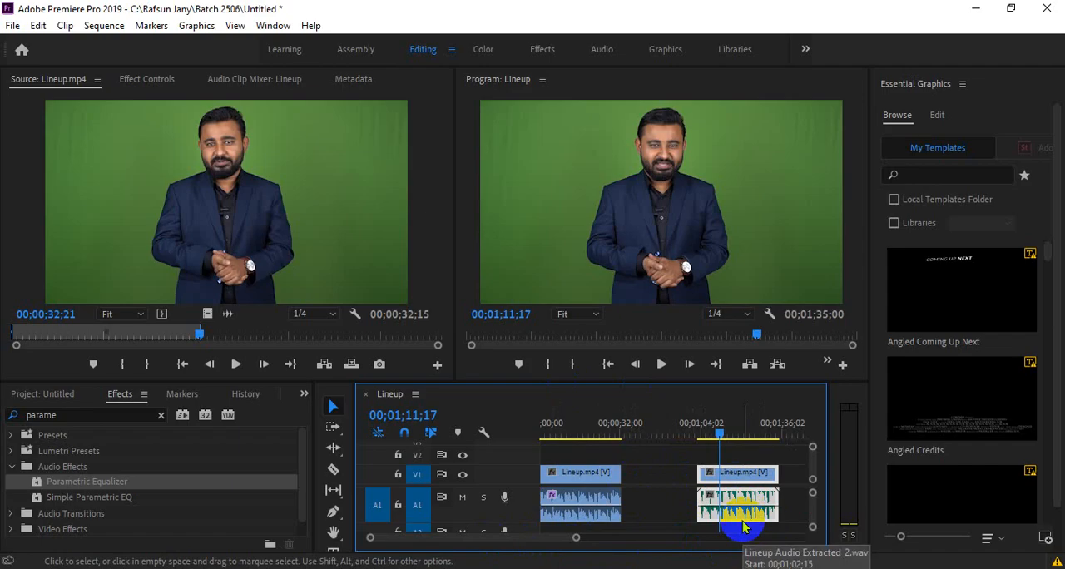
click(571, 427)
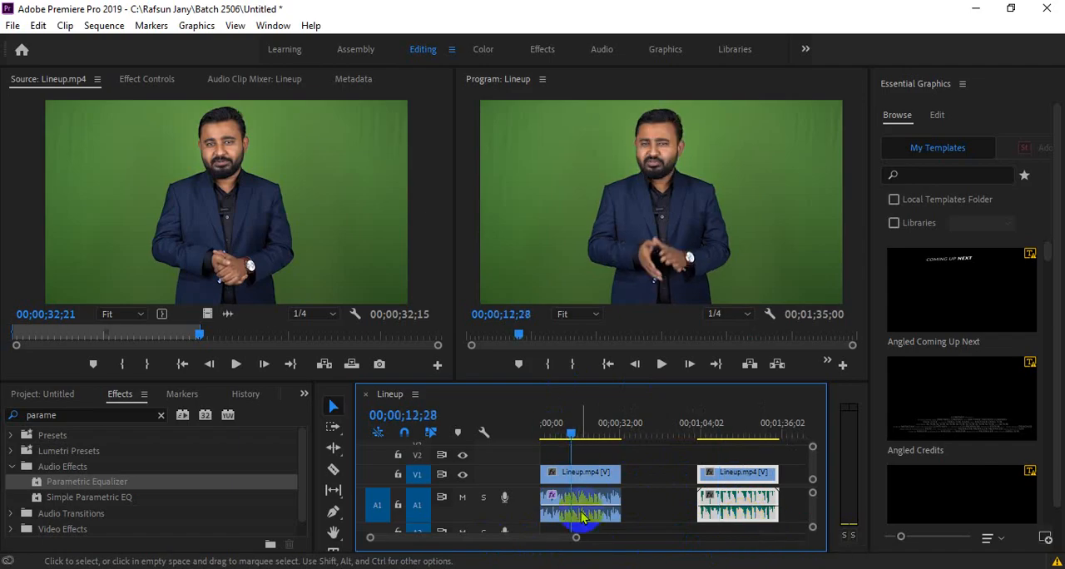
click(717, 428)
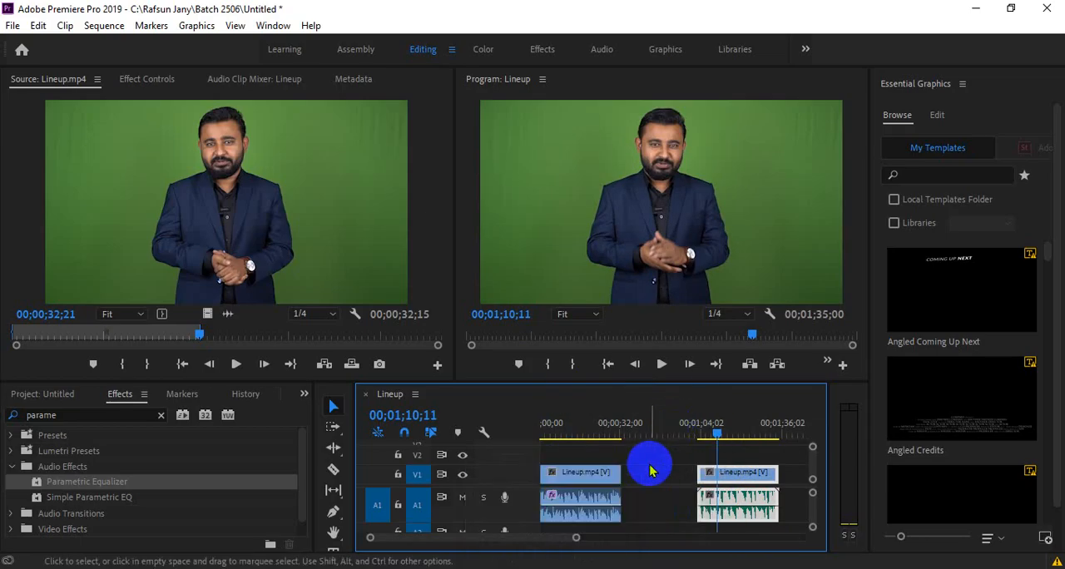
- Reduce the height of audio track A1 so both clips and track A2 fit in the timeline
drag(576, 537, 614, 541)
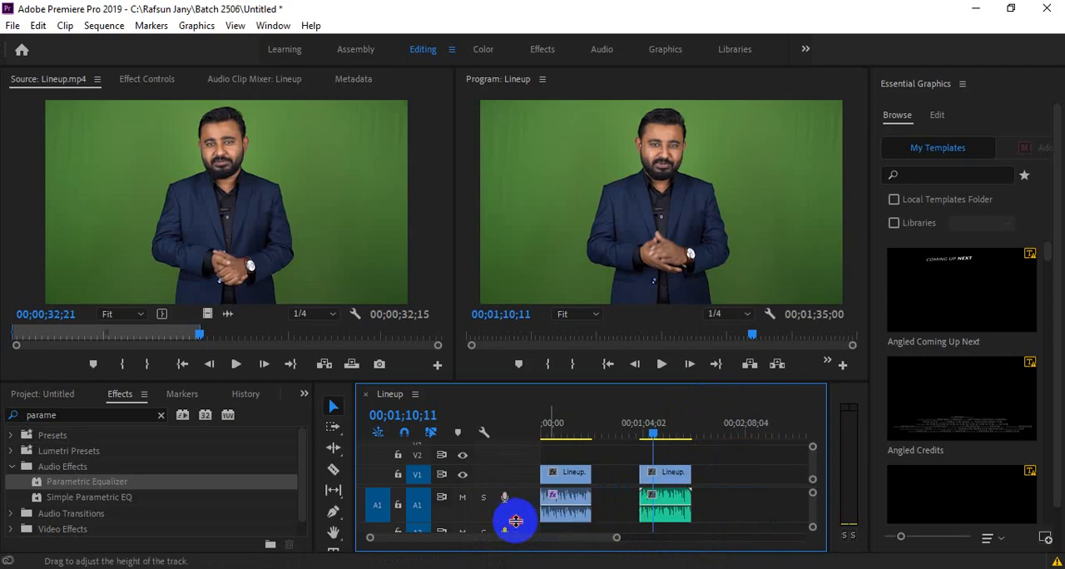
drag(515, 520, 513, 507)
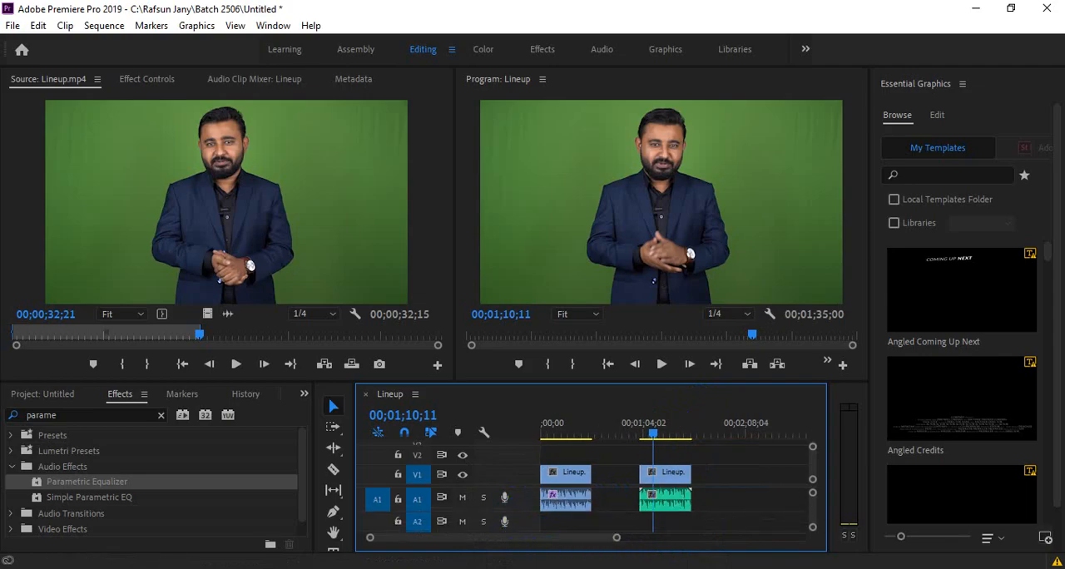
click(730, 535)
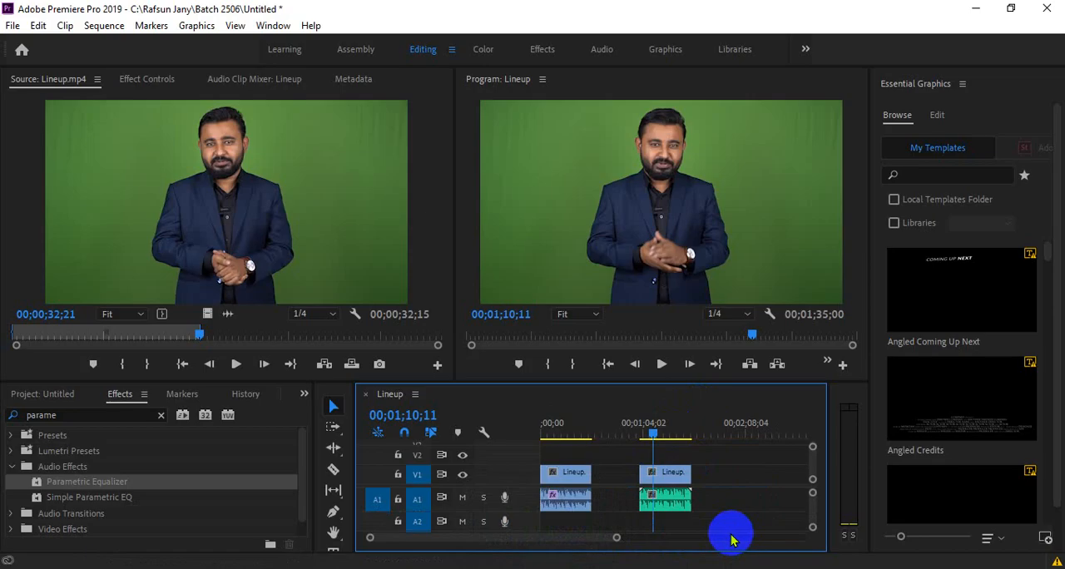
click(779, 512)
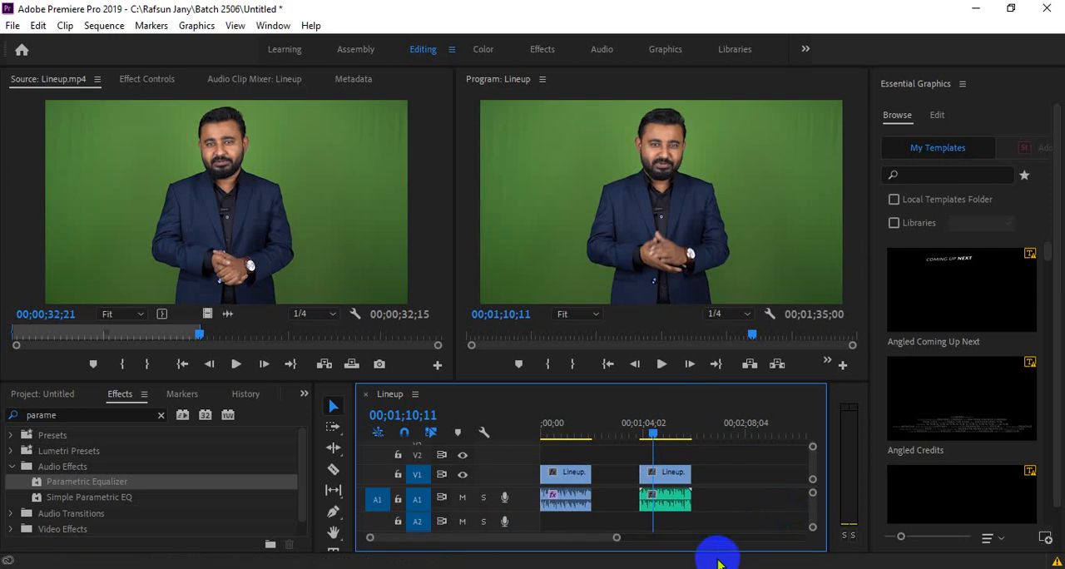
- Switch to Adobe Audition and silence the waveform from 0:10.000 to 0:24.050
click(416, 568)
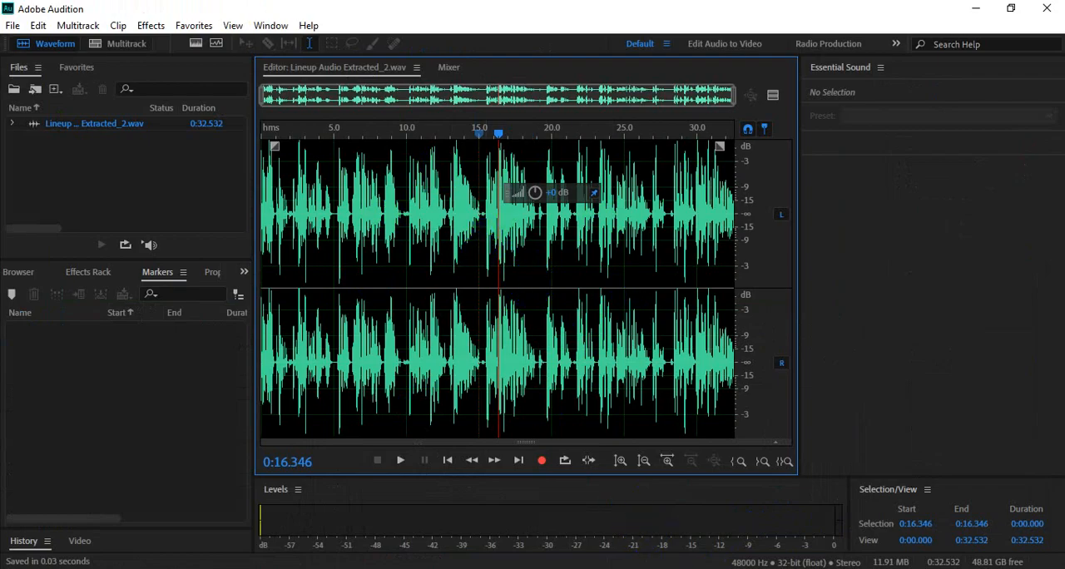
drag(406, 224, 610, 239)
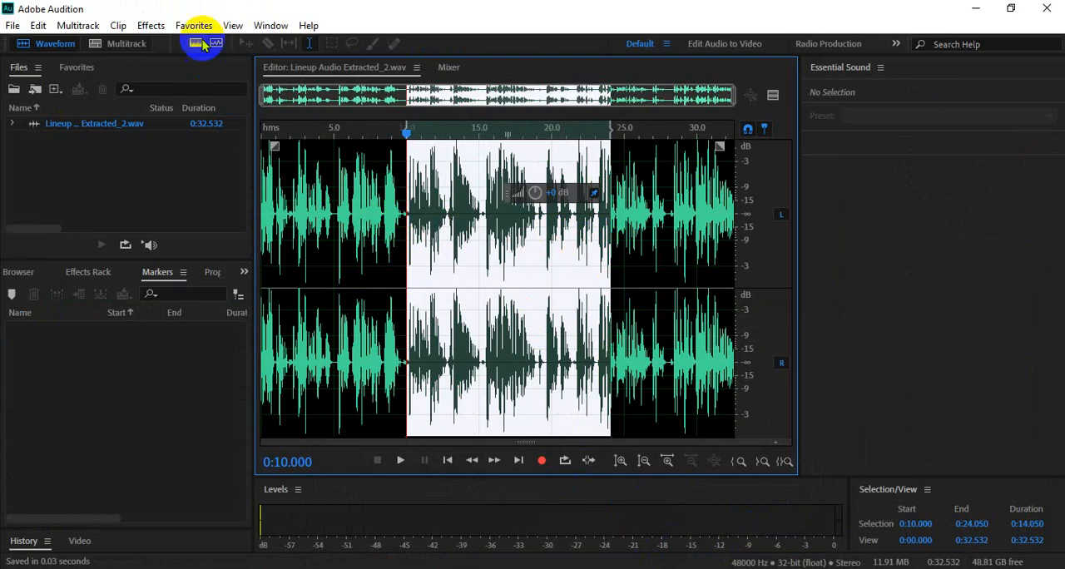
click(156, 26)
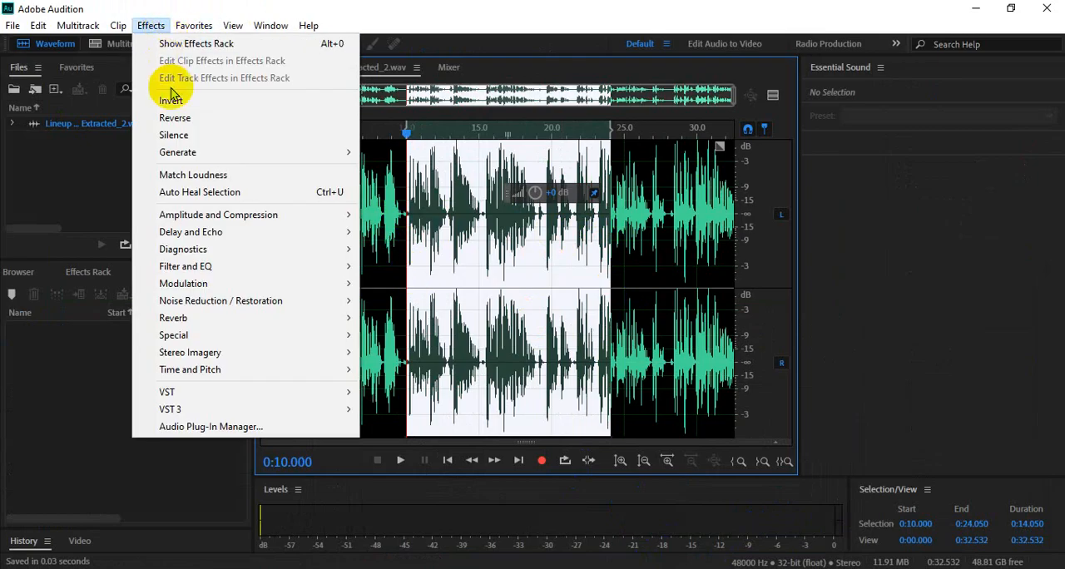
click(182, 135)
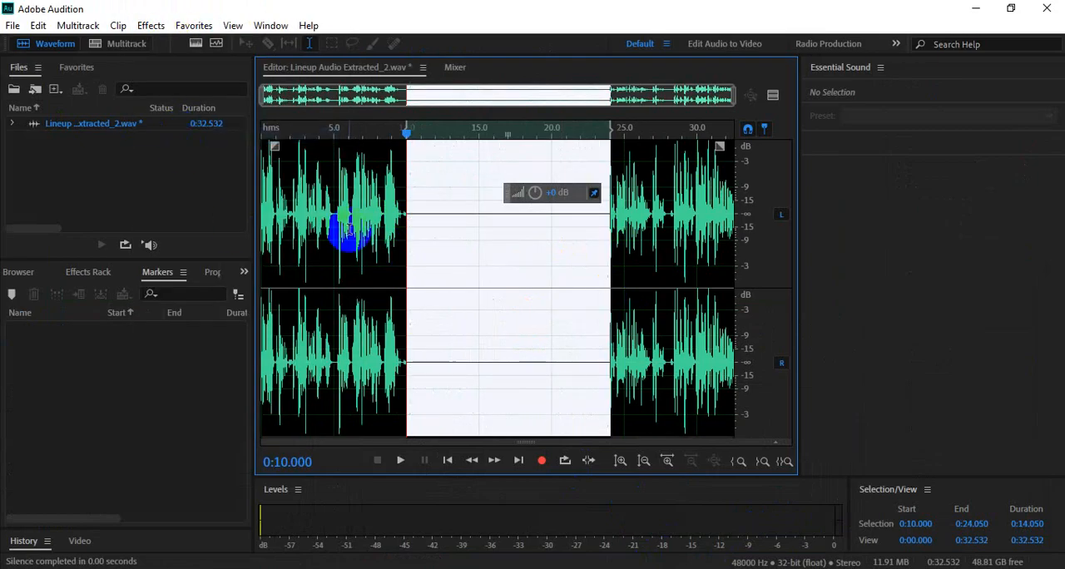
- Play the audio from about 0:09.072 into the silenced section to hear the transition
click(524, 236)
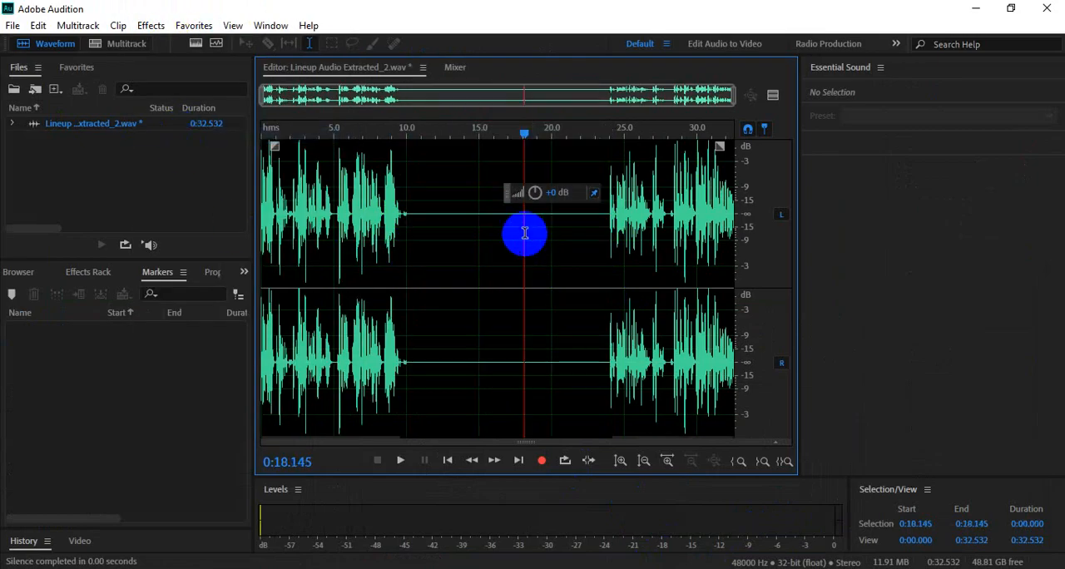
key(space)
click(401, 132)
key(space)
click(392, 131)
key(space)
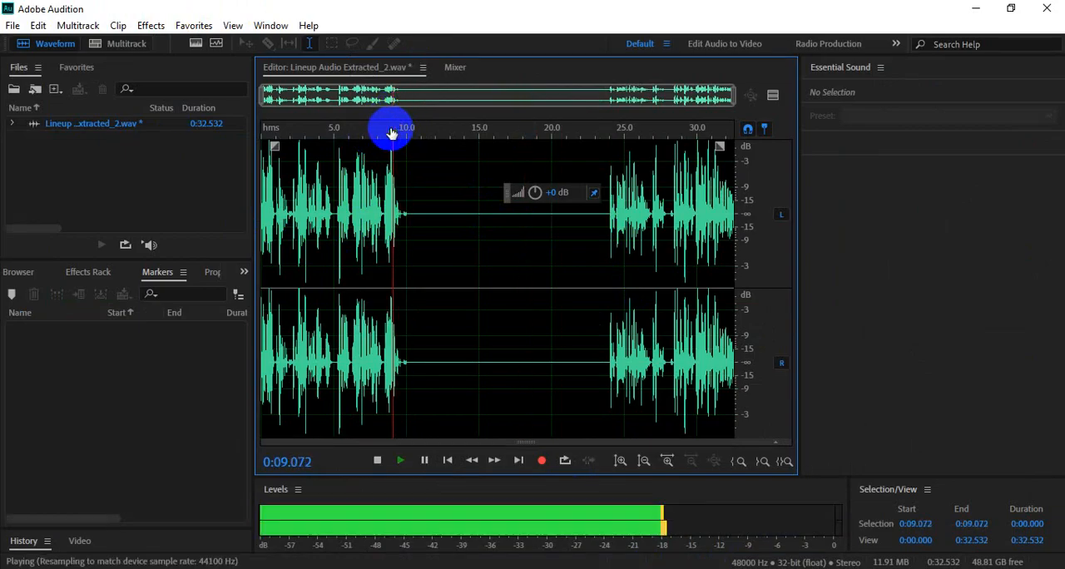
key(space)
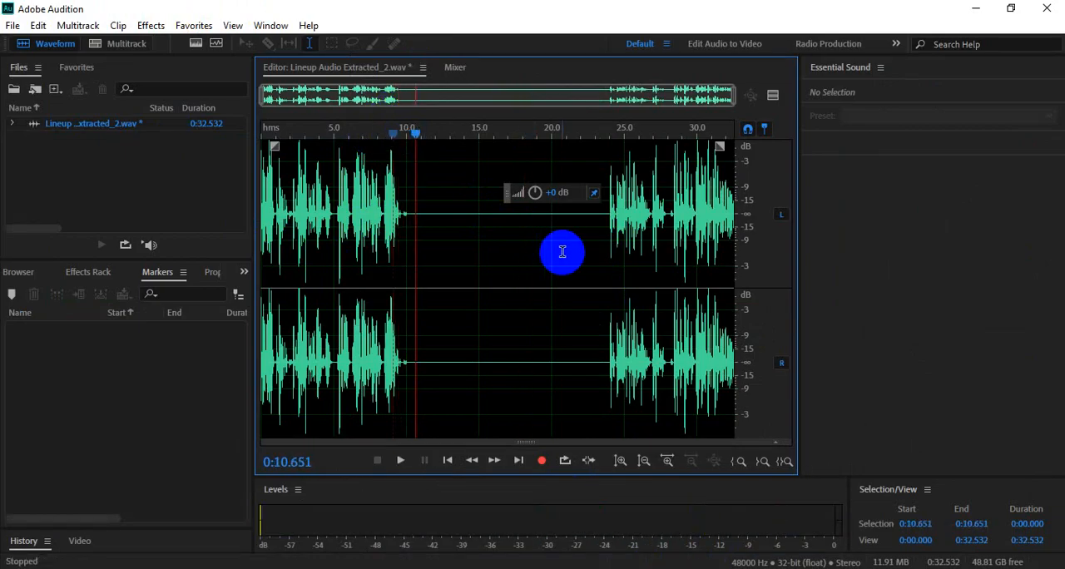
- Save the silenced audio file and switch to Premiere Pro to inspect the second Lineup clip's waveform
key(ctrl+s)
click(582, 568)
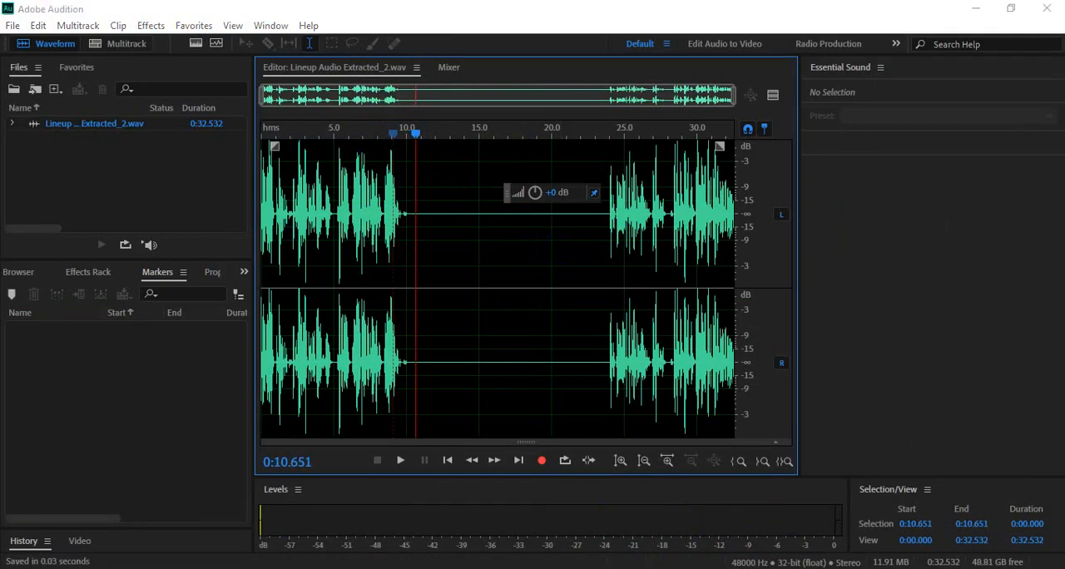
drag(611, 538, 564, 541)
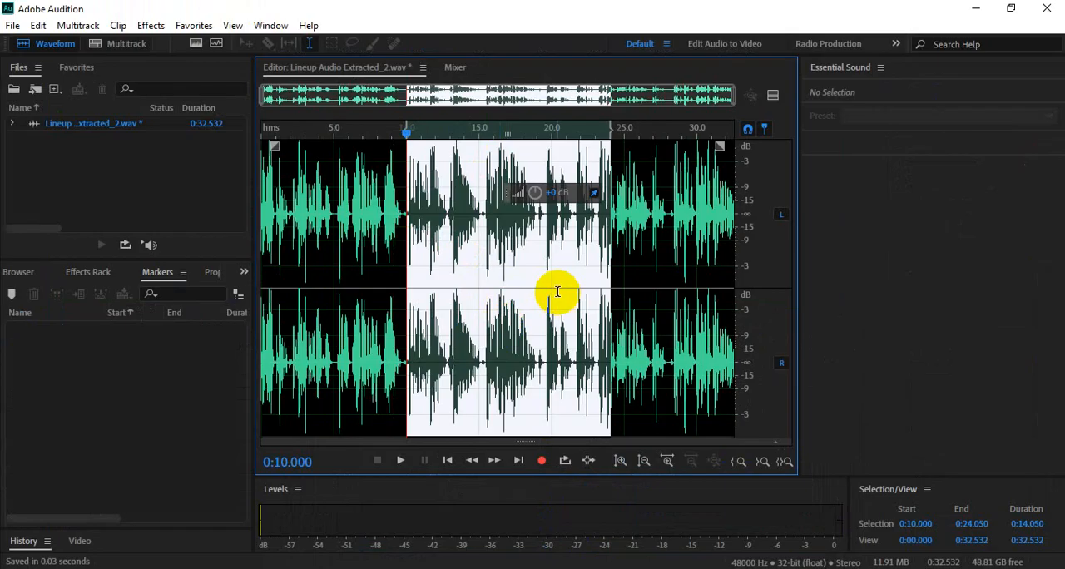
- Save the audio with the silence undone, check it in Premiere Pro, and close Adobe Audition
key(ctrl+s)
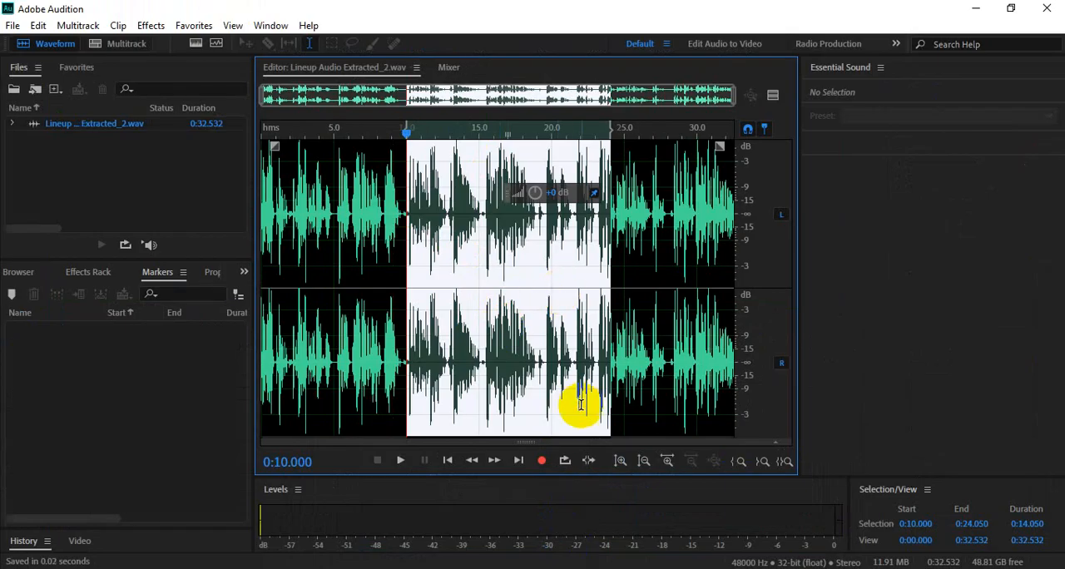
click(620, 568)
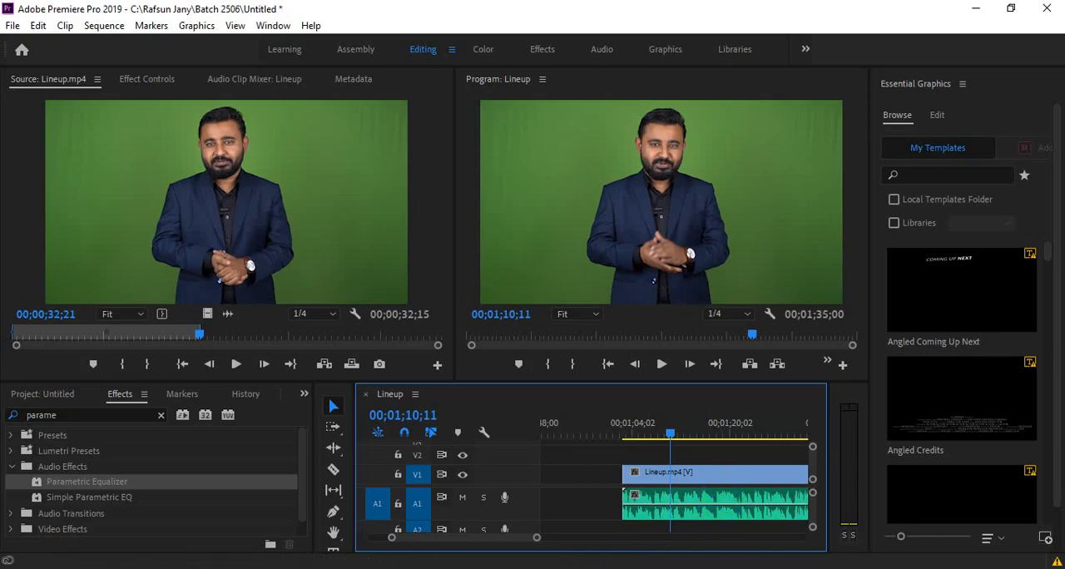
click(637, 568)
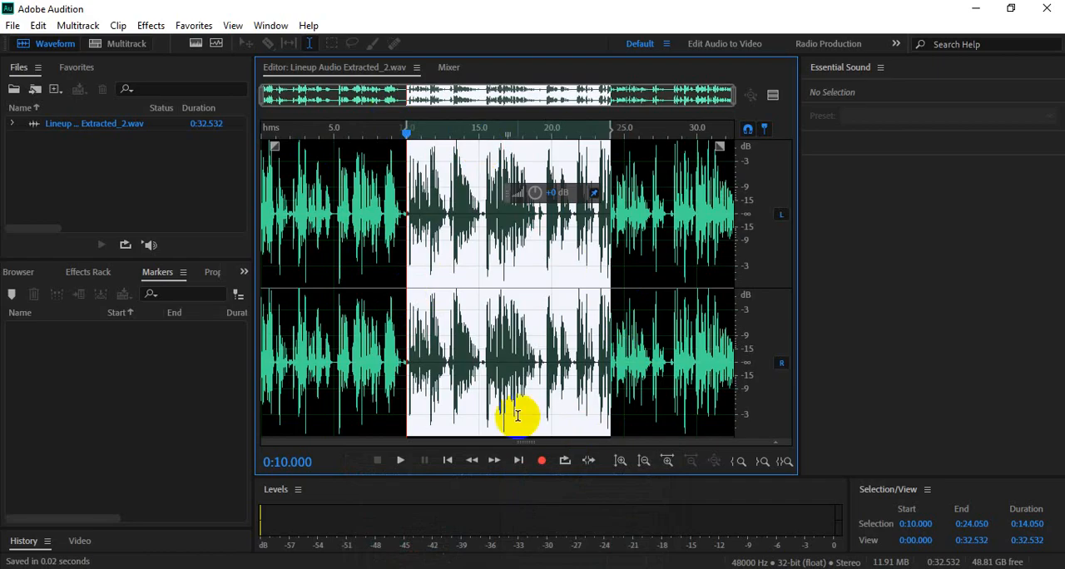
click(1044, 8)
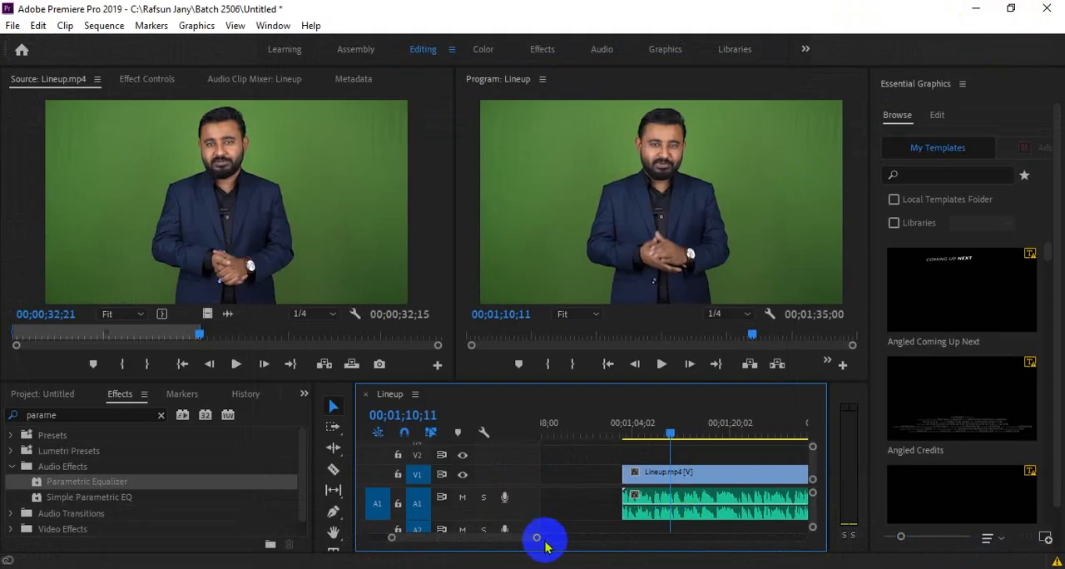
- Clear the effects search text and enlarge the timeline area so that both Lineup clips and audio track A2 are shown
drag(536, 537, 562, 546)
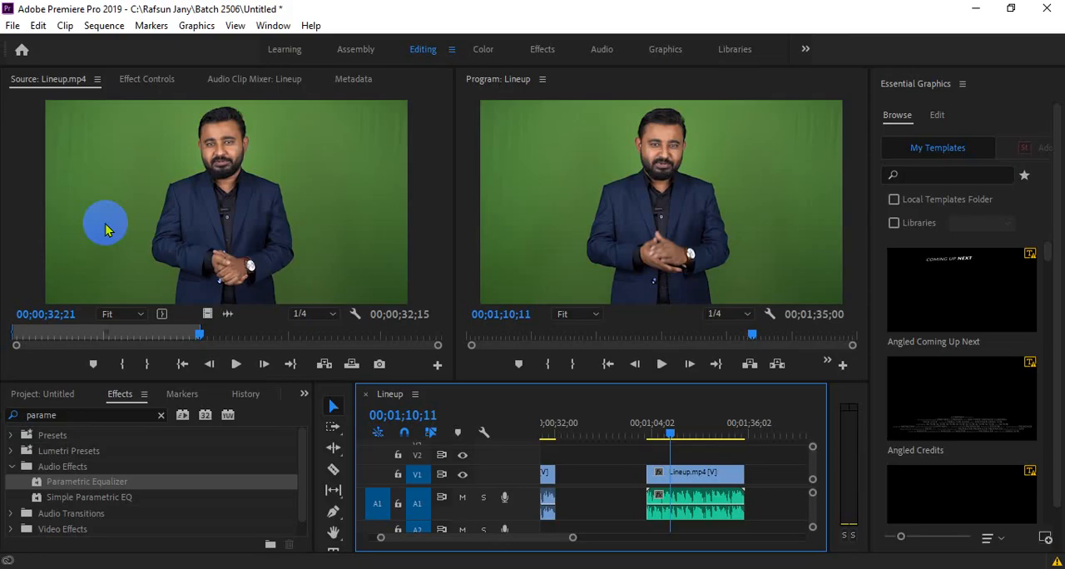
click(160, 414)
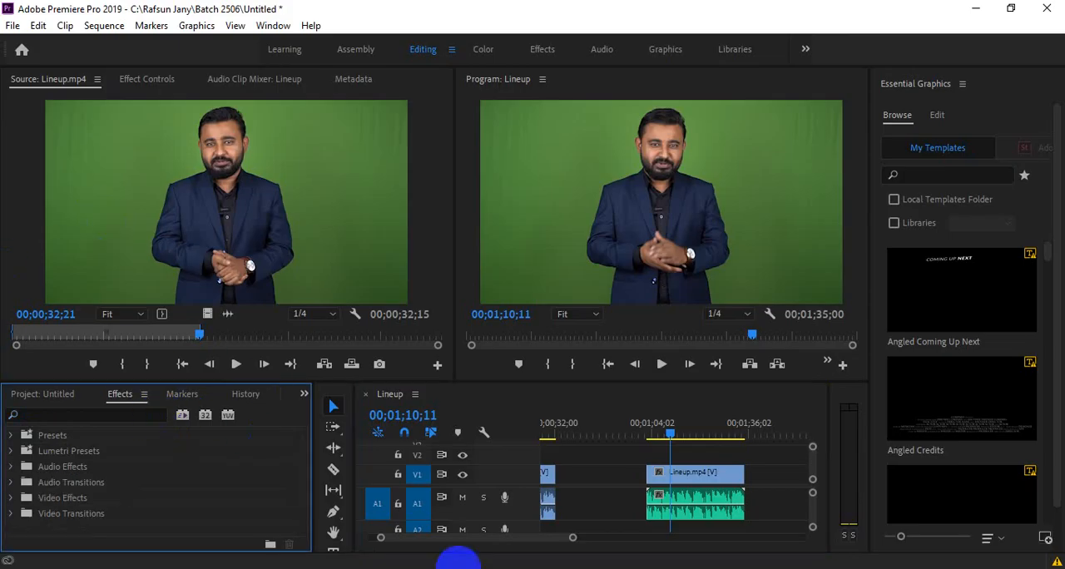
drag(573, 537, 606, 556)
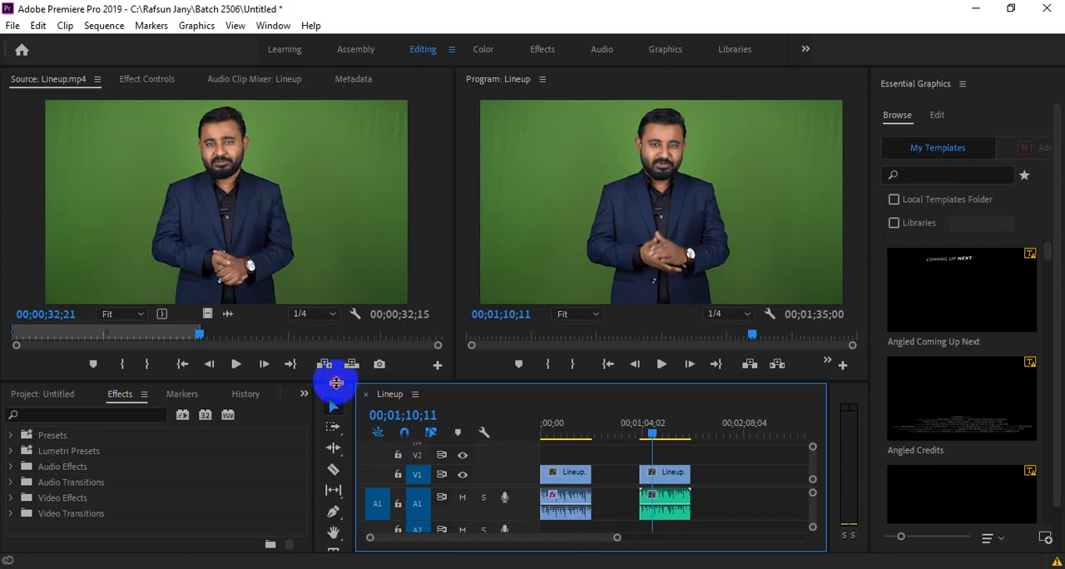
drag(336, 380, 338, 357)
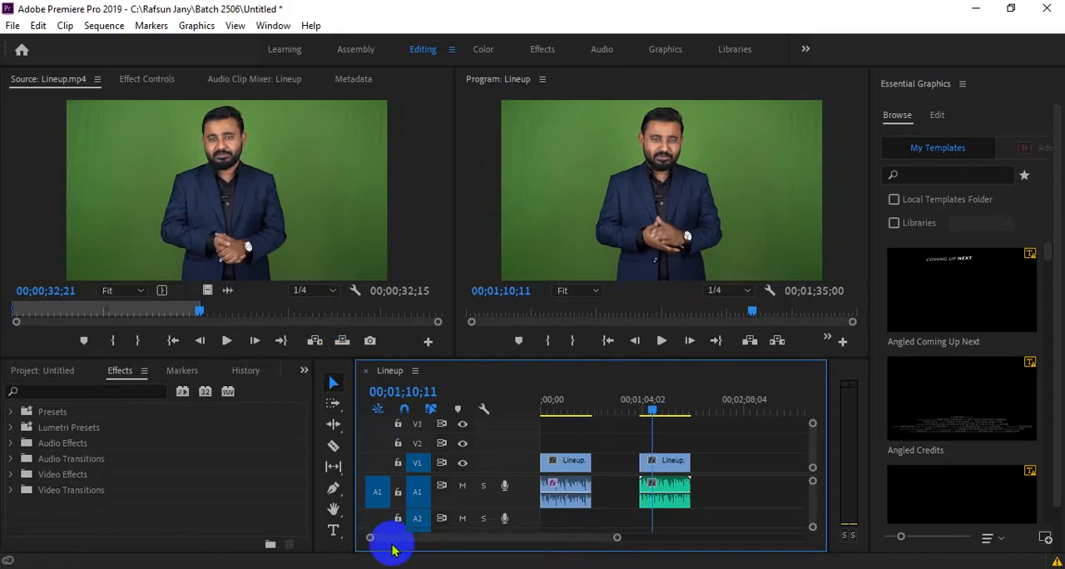
- Record a short voice-over on track A2 from 00;01;58;25 and move the recorded clip up to track A1
drag(689, 404, 729, 405)
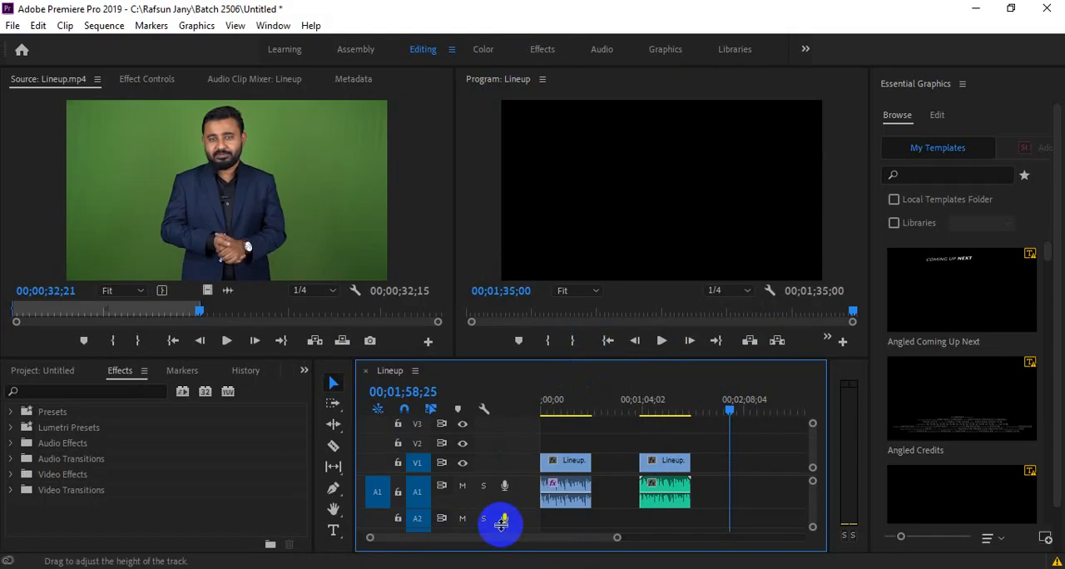
click(505, 520)
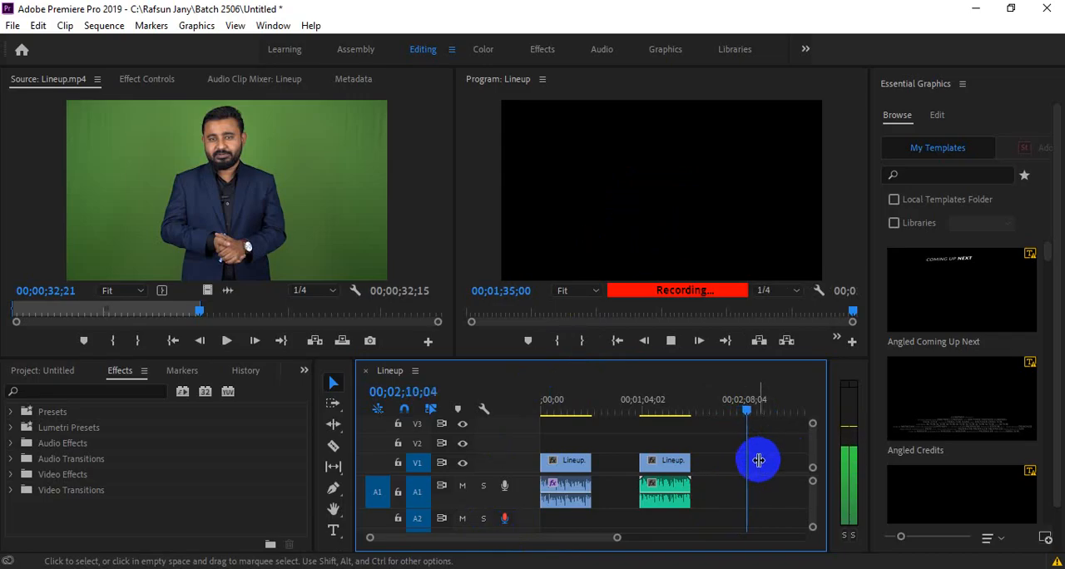
click(503, 520)
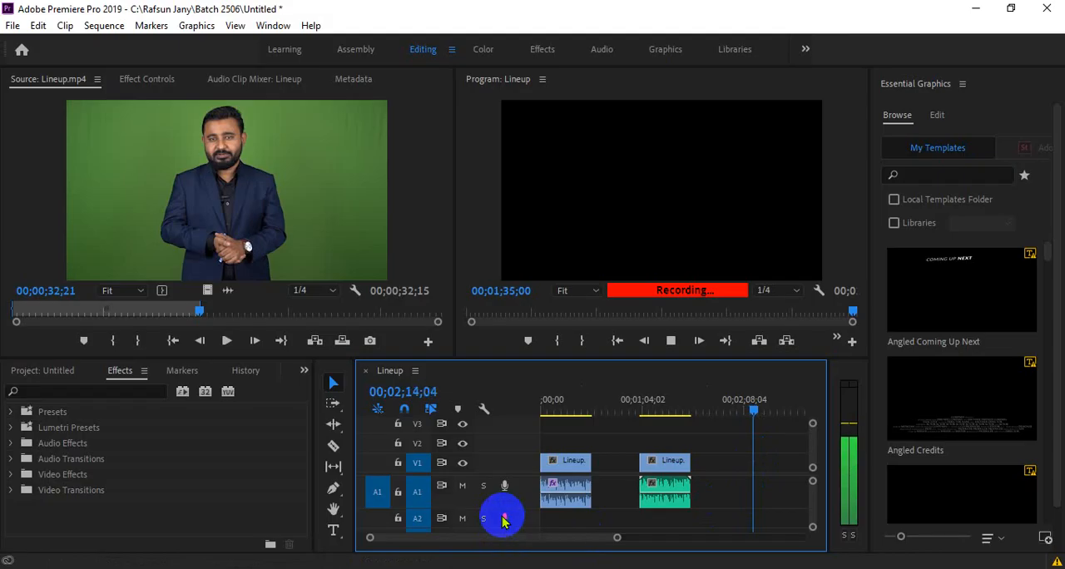
drag(748, 415, 738, 410)
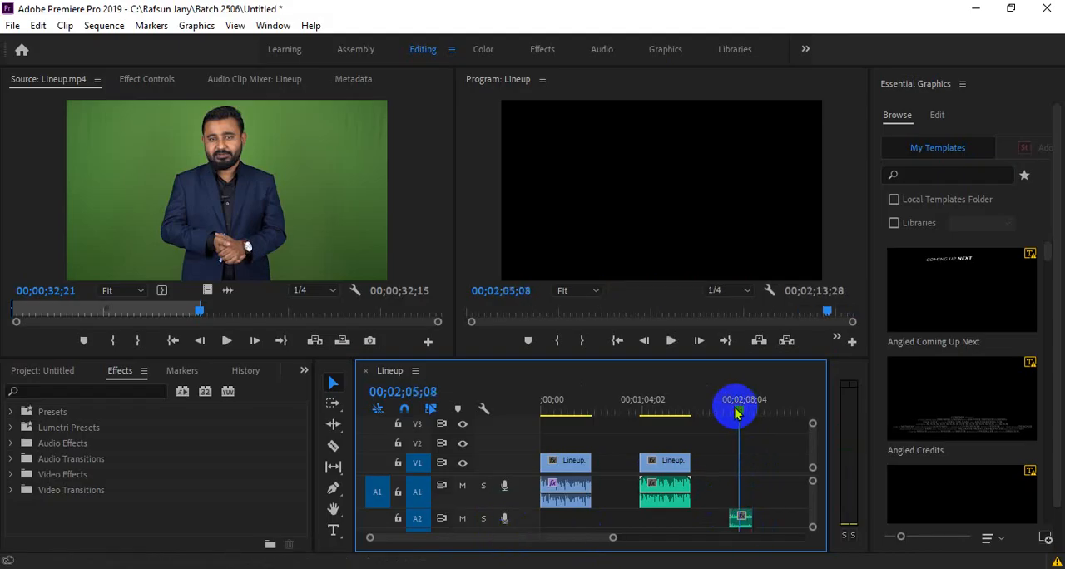
drag(741, 519, 741, 492)
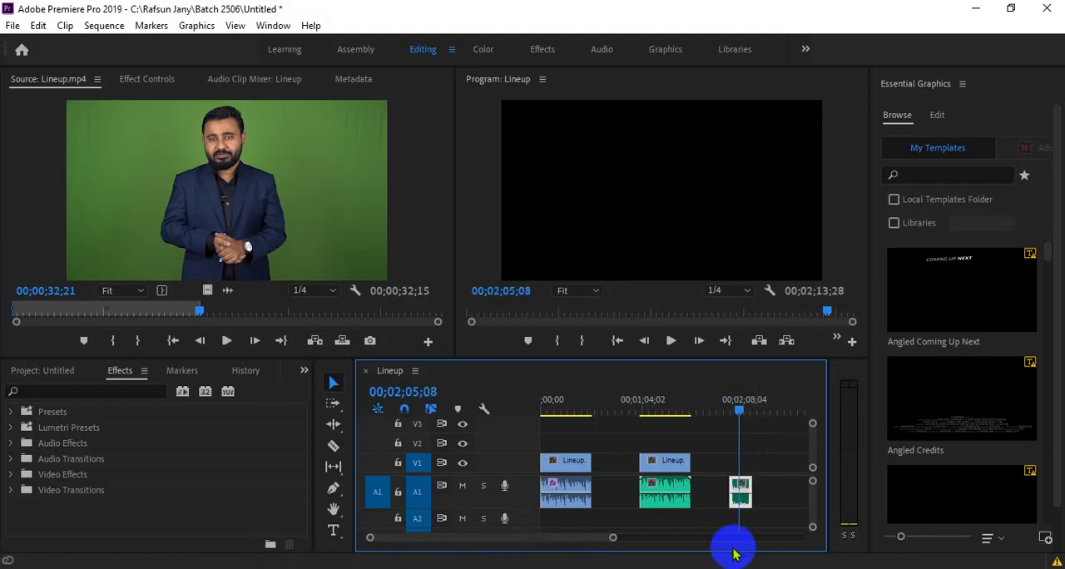
- Play back a few seconds of the recorded voice-over clip on track A1
drag(607, 538, 547, 538)
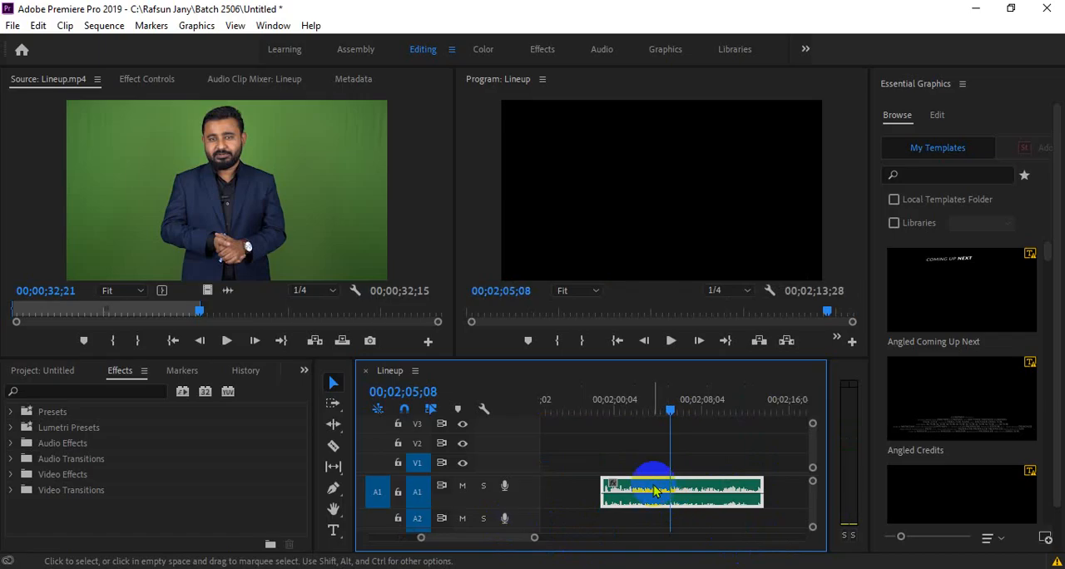
click(642, 402)
key(space)
key(space)
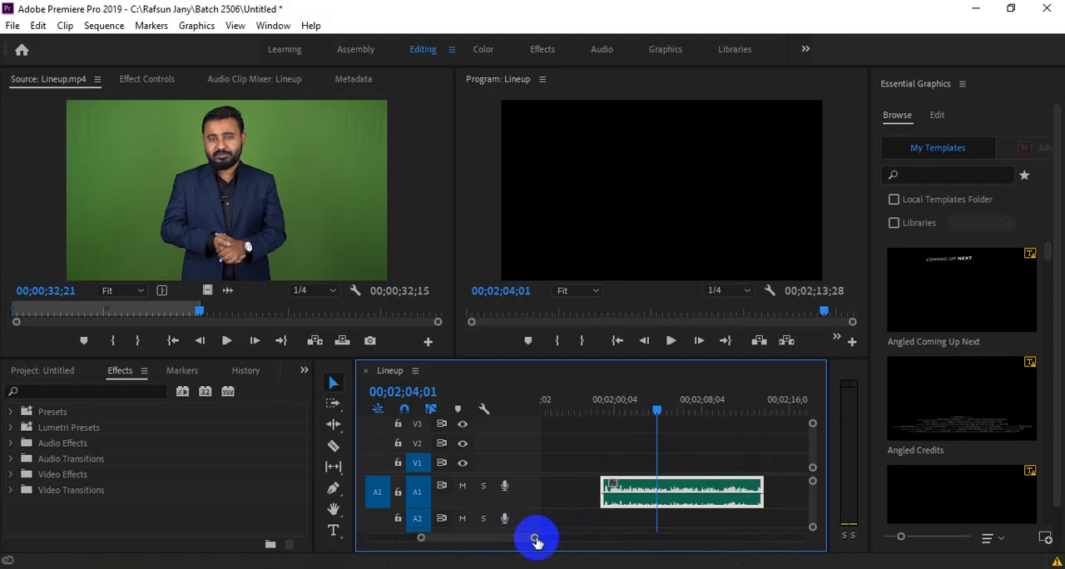
drag(537, 537, 545, 537)
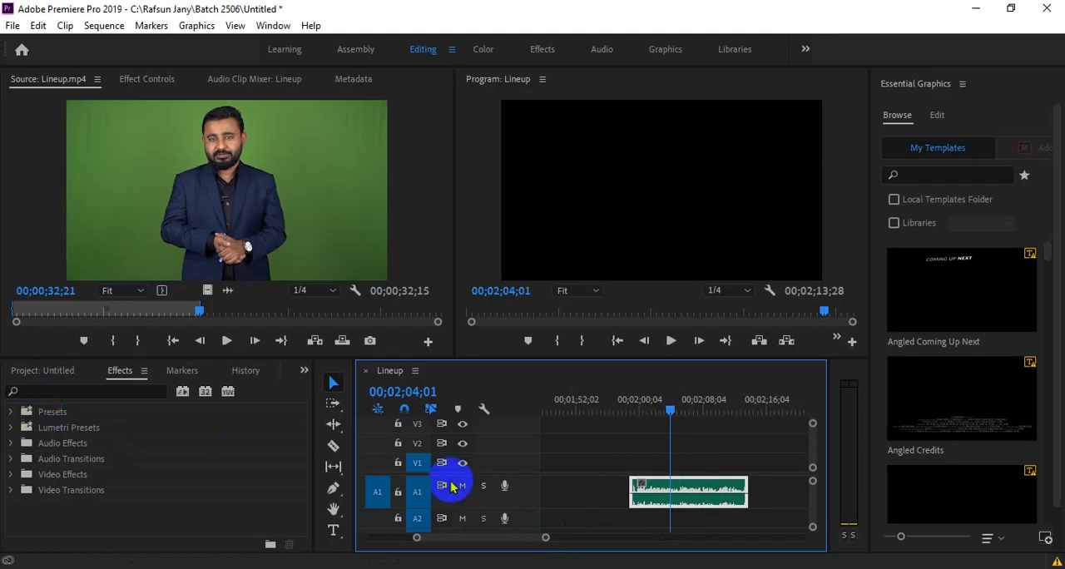
click(645, 498)
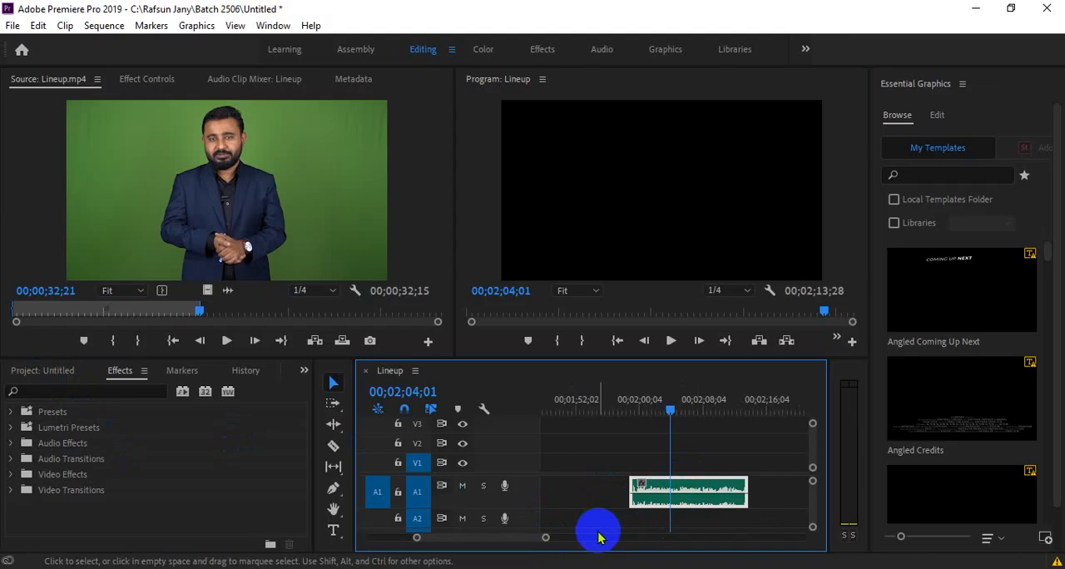
- Switch to the Google Meet call and turn the participants' microphone permission off and back on
click(465, 521)
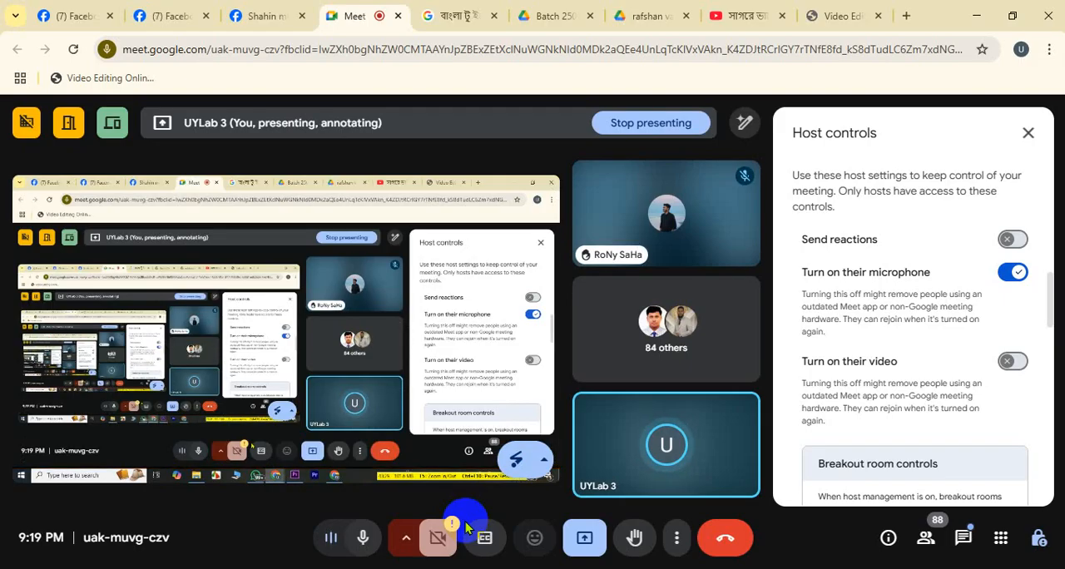
click(1013, 272)
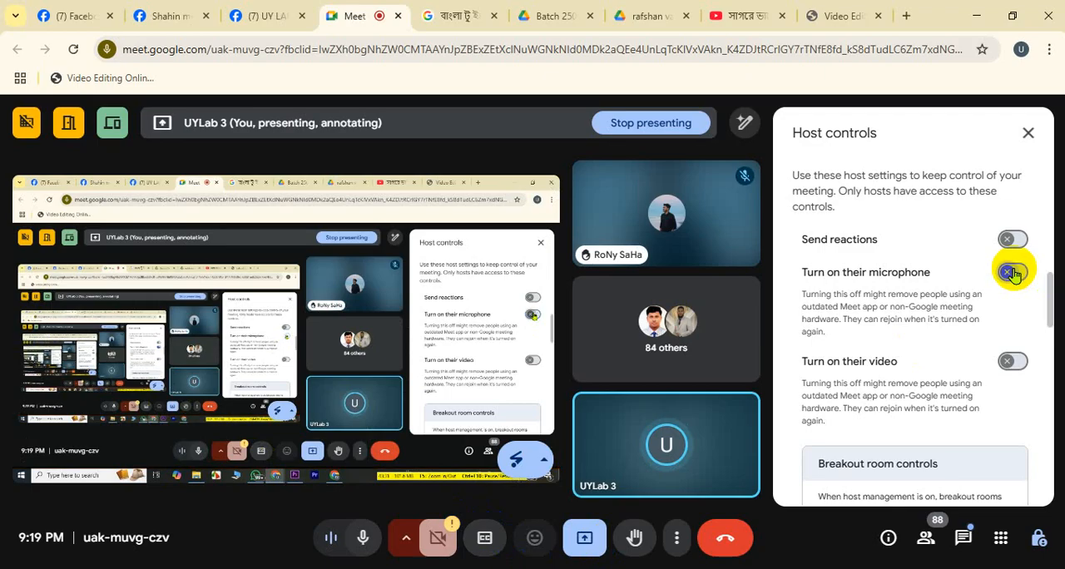
click(1013, 274)
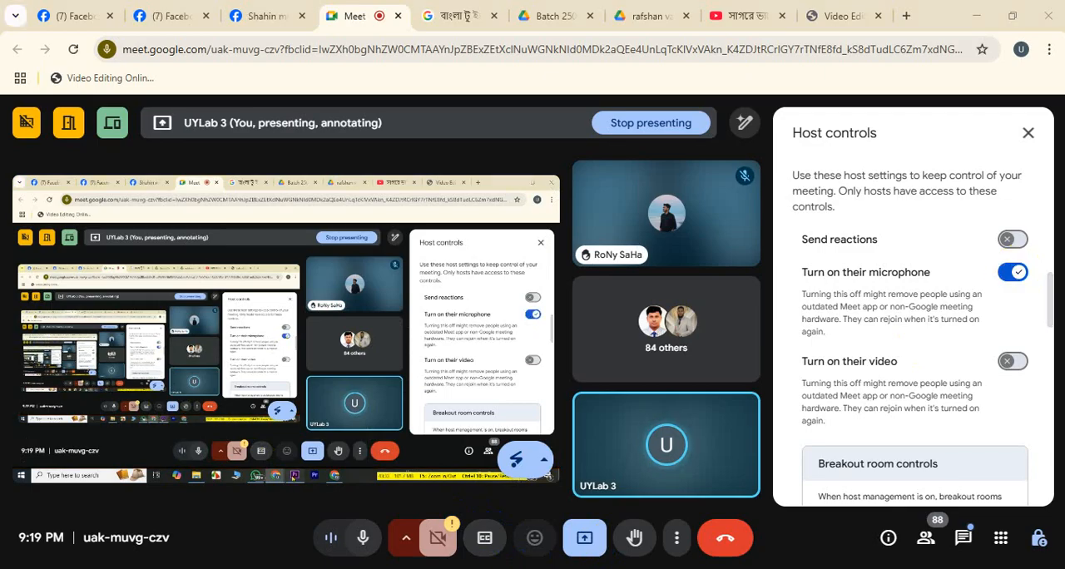
- Switch back to Premiere Pro, shift the Lineup clips to start at about 00;03;52, and set the playhead to 00;00;00;00
key(alt+Tab)
drag(547, 541, 680, 537)
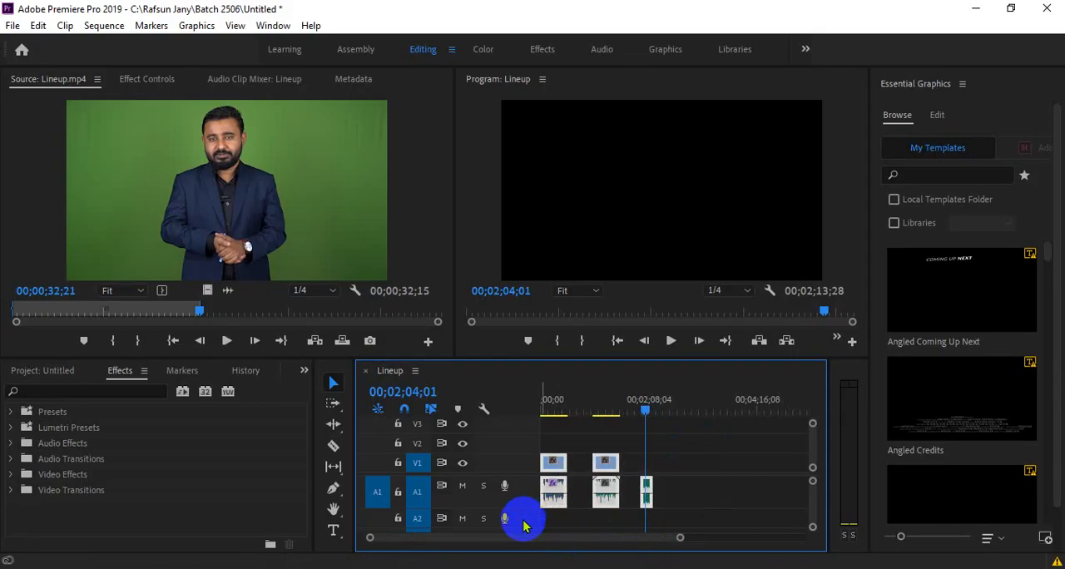
drag(675, 442, 756, 462)
drag(641, 421, 499, 408)
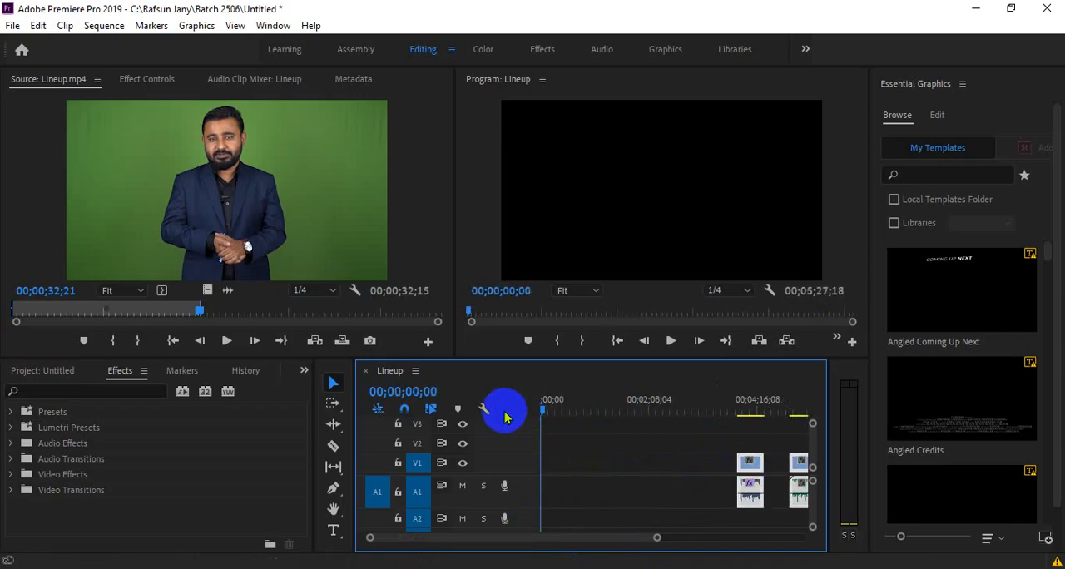
- Add the video 4811927-hd_1920_1080_30fps from the Download folder to track V1 at the start of the sequence
click(359, 566)
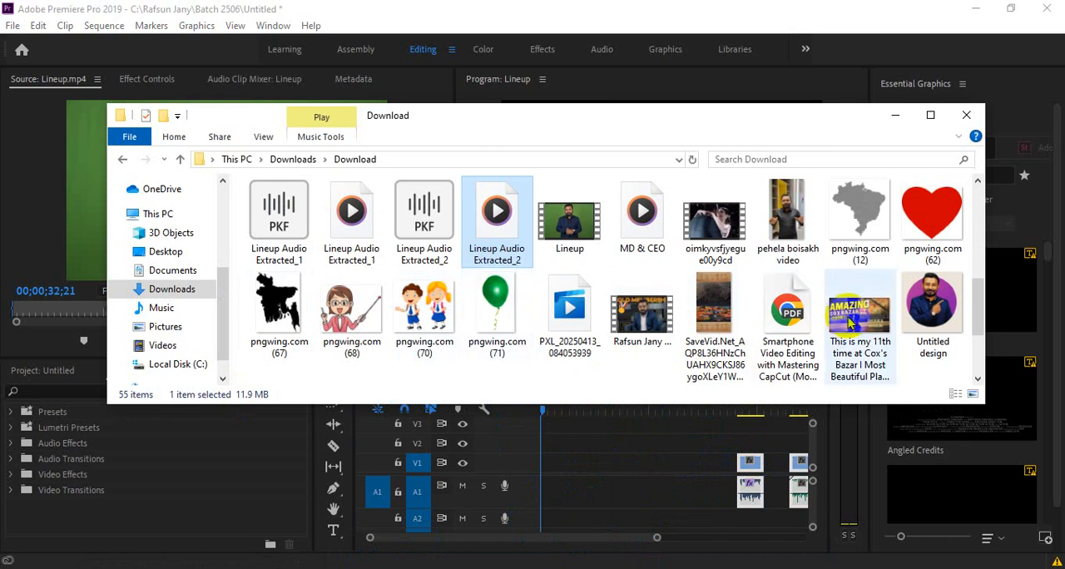
scroll(698, 299, up, 3)
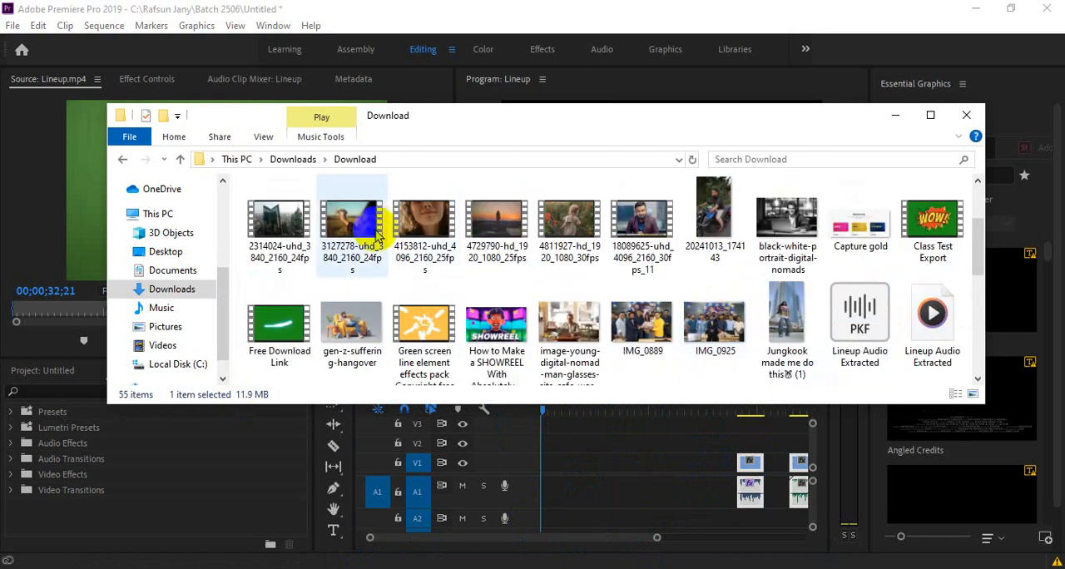
drag(567, 226, 545, 470)
- Record a voice-over on track A1 from the sequence start to about 00;00;14;19 while the video plays
scroll(597, 538, up, 5)
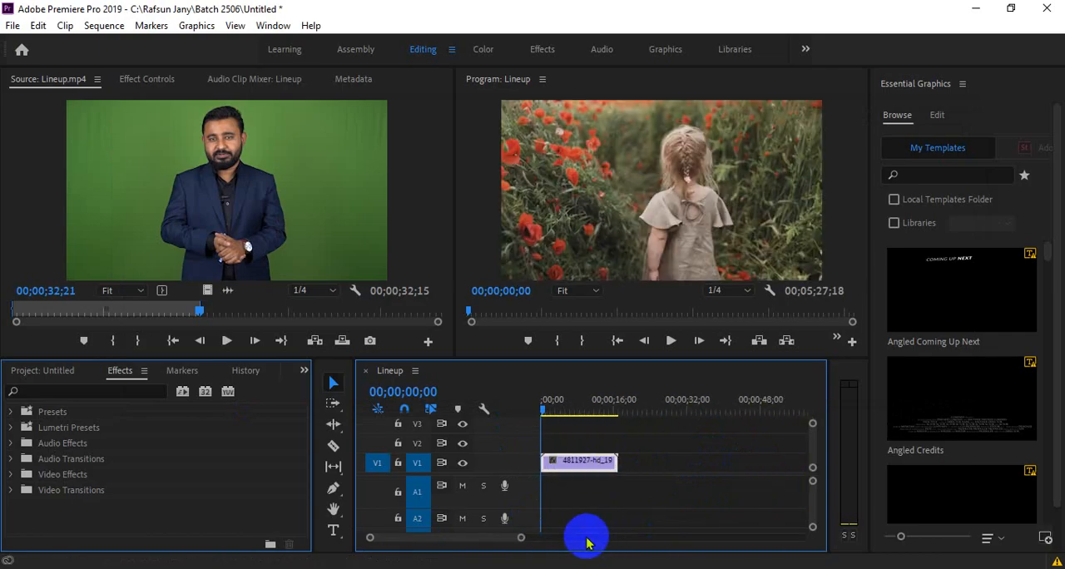
click(504, 491)
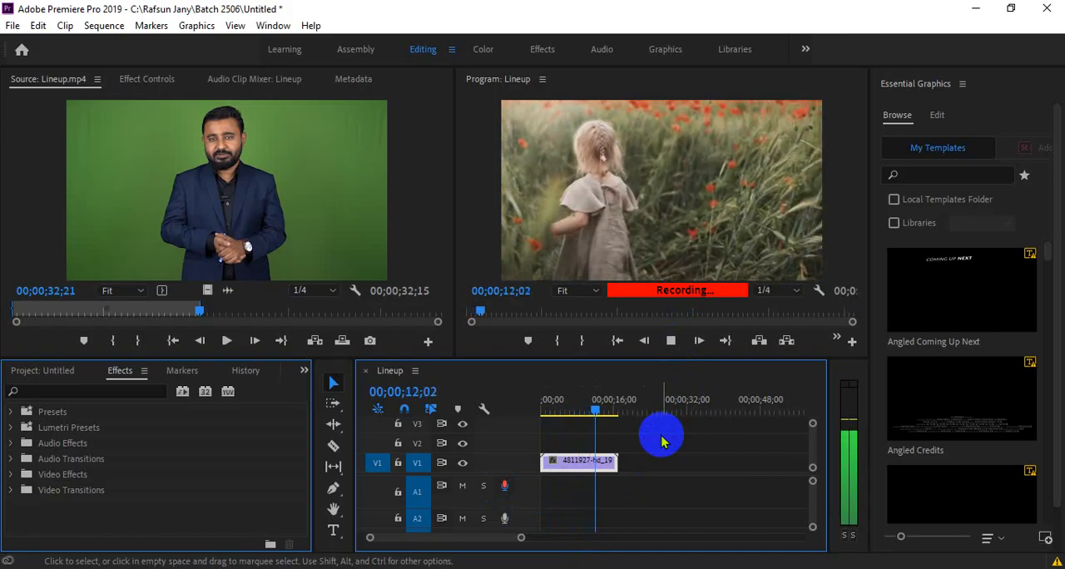
click(505, 487)
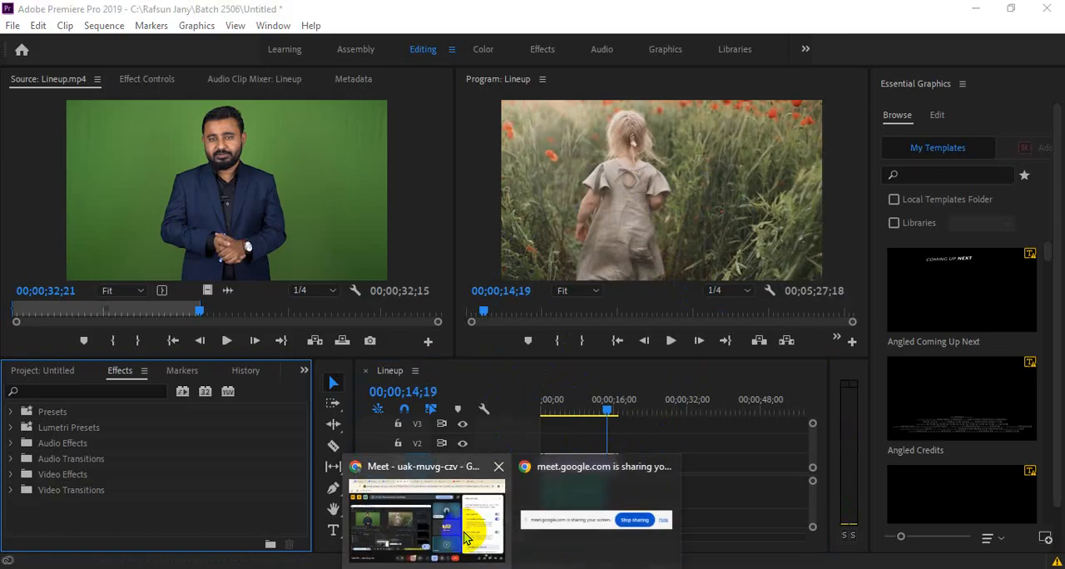
- Switch to the Google Meet call and turn off annotation on the presented screen
click(428, 520)
mouse_move(612, 499)
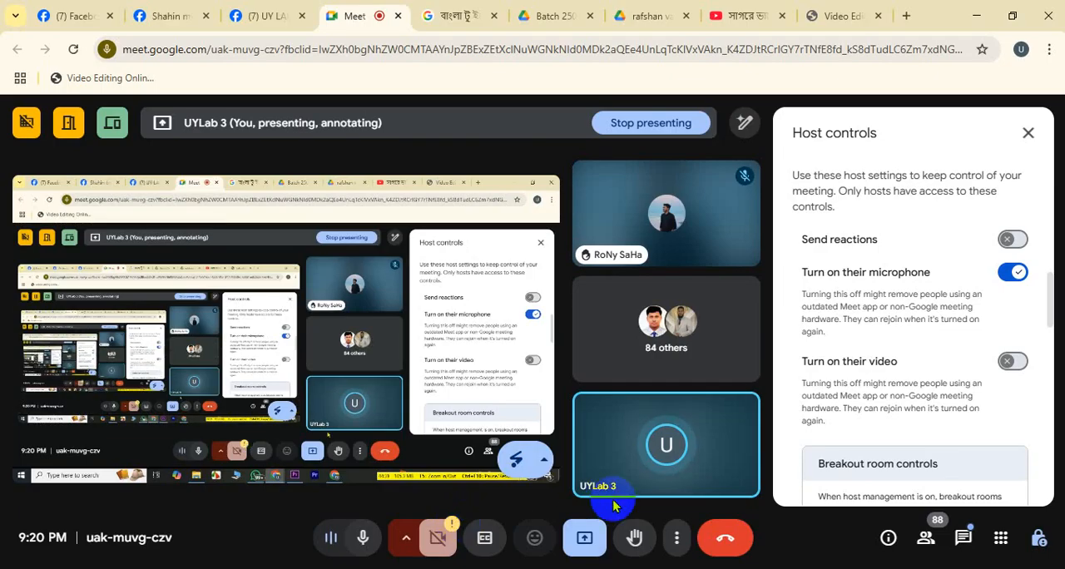
click(533, 459)
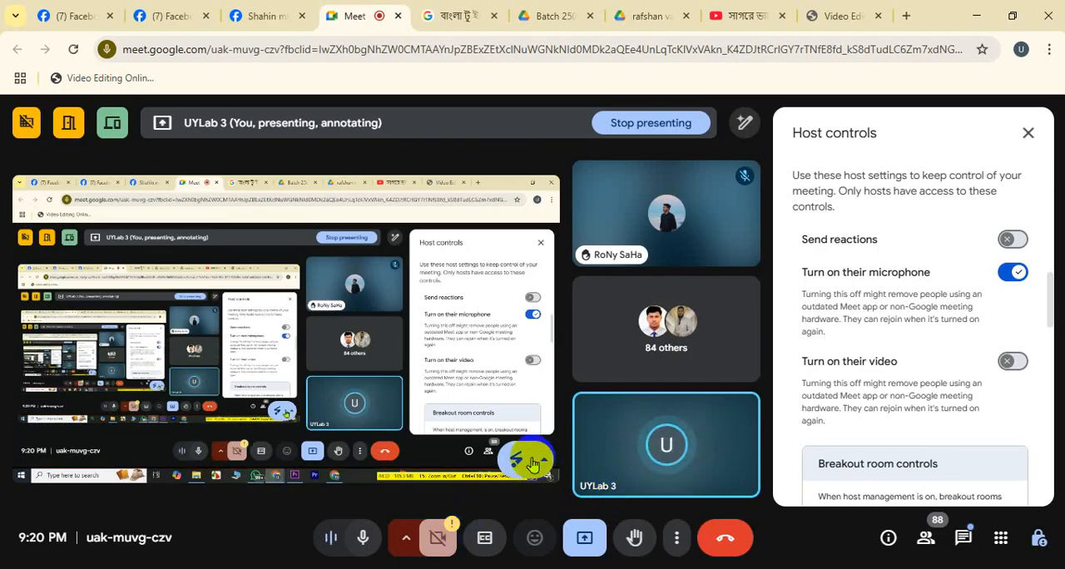
scroll(481, 420, down, 2)
click(481, 420)
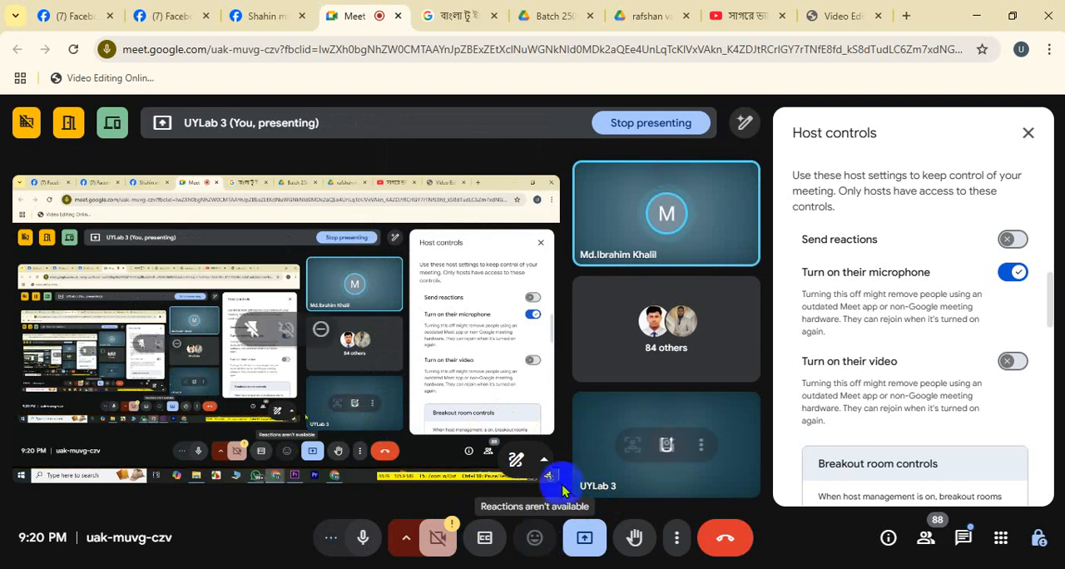
- Switch back to Premiere Pro, enlarge the timeline's audio track area, and show the recorded voice-over among the project items
click(547, 568)
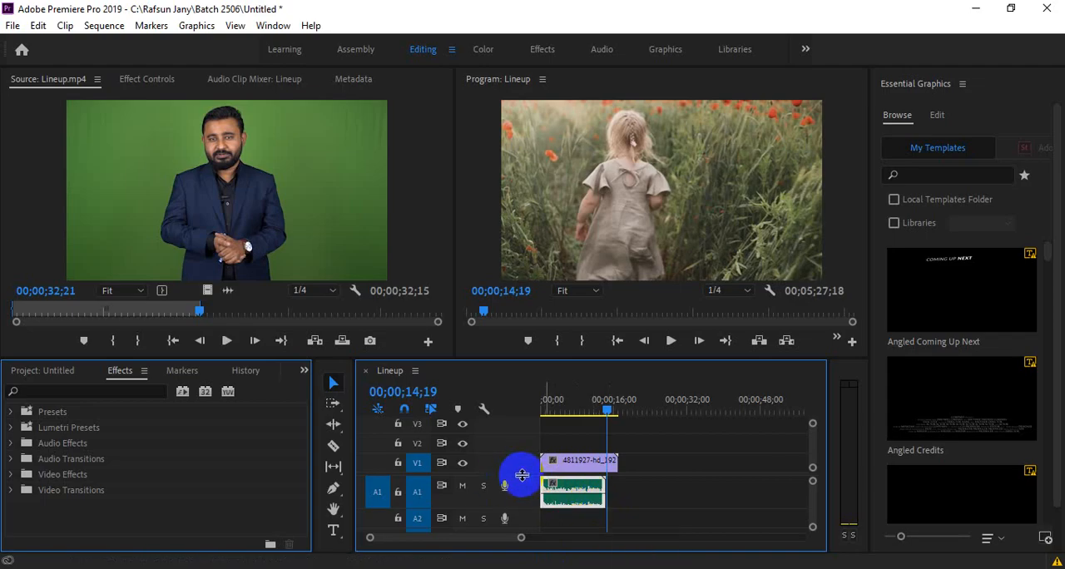
drag(522, 475, 518, 457)
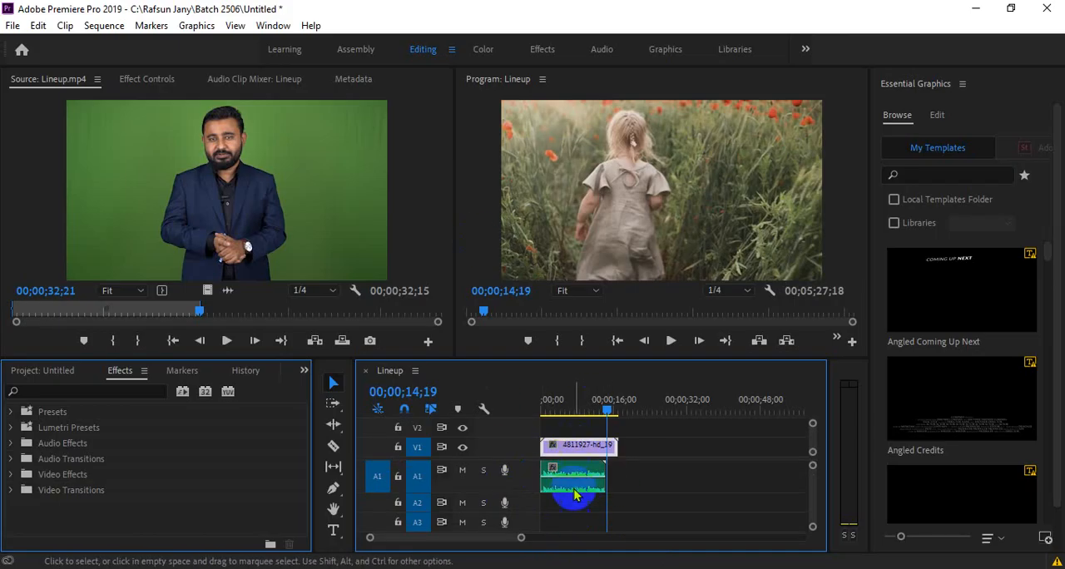
click(50, 373)
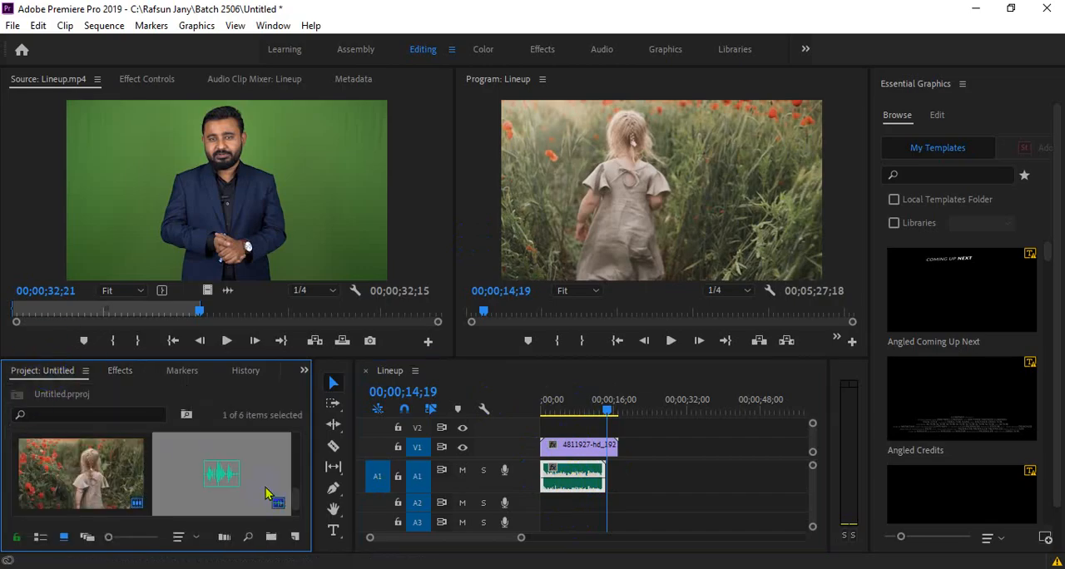
- Switch to File Explorer, find the song Doechii - Anxiety Official Video in Downloads, and load it into Premiere Pro's Source monitor
key(alt+Tab)
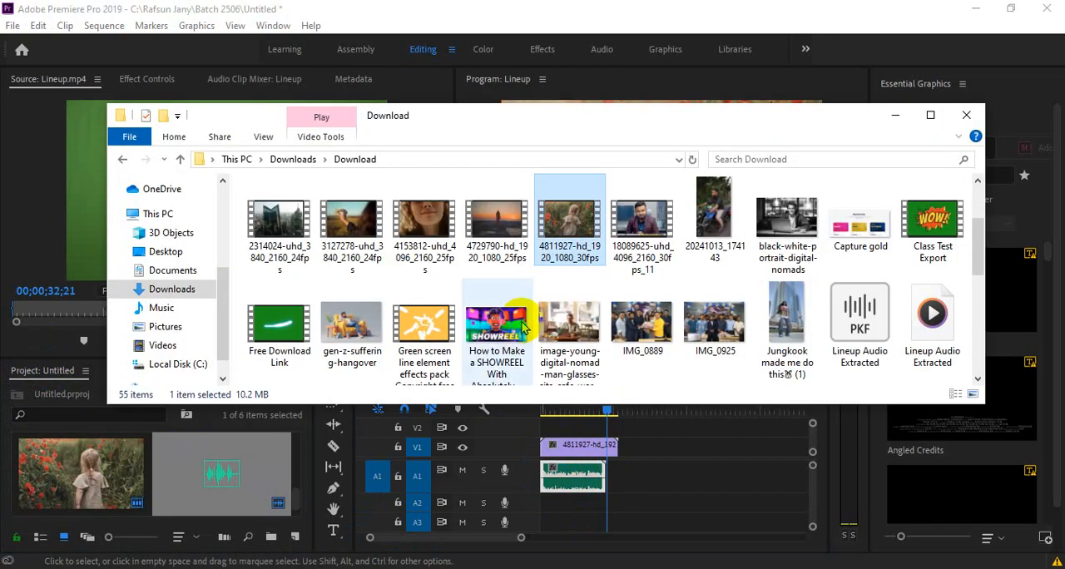
scroll(529, 316, down, 1)
scroll(530, 306, up, 2)
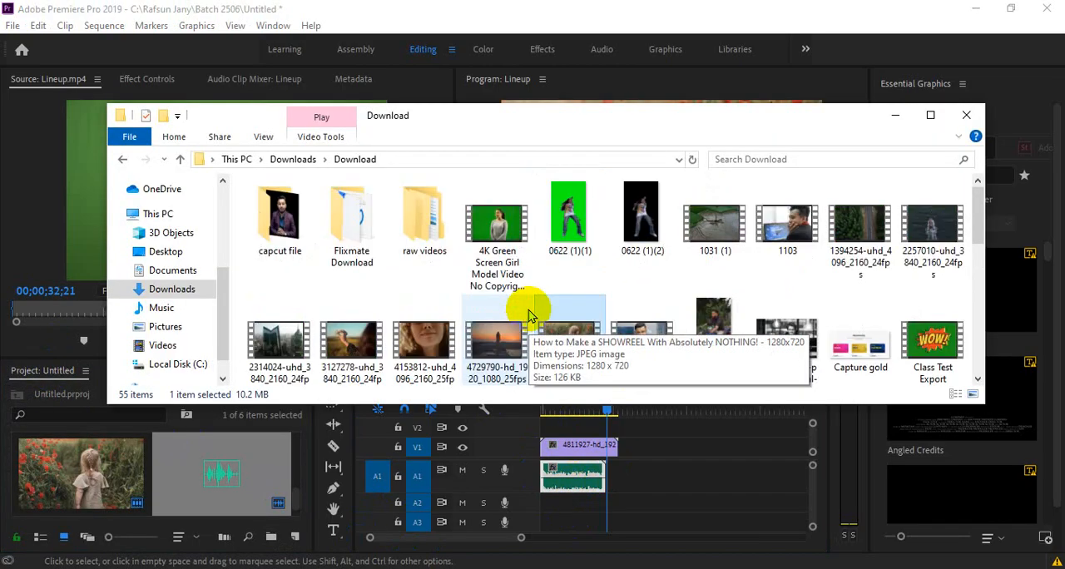
scroll(530, 316, down, 4)
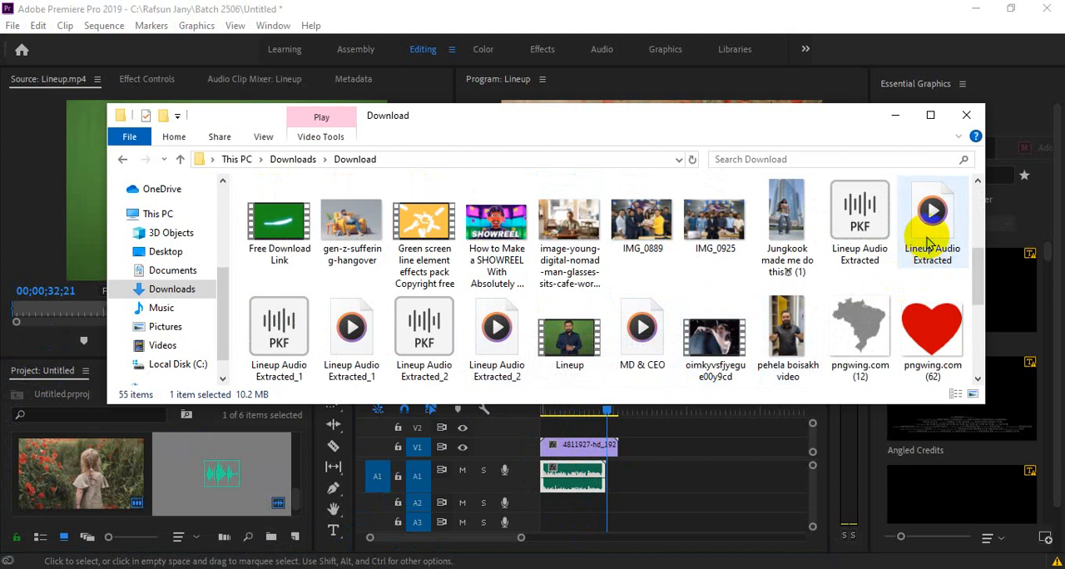
scroll(466, 286, up, 5)
scroll(473, 297, down, 5)
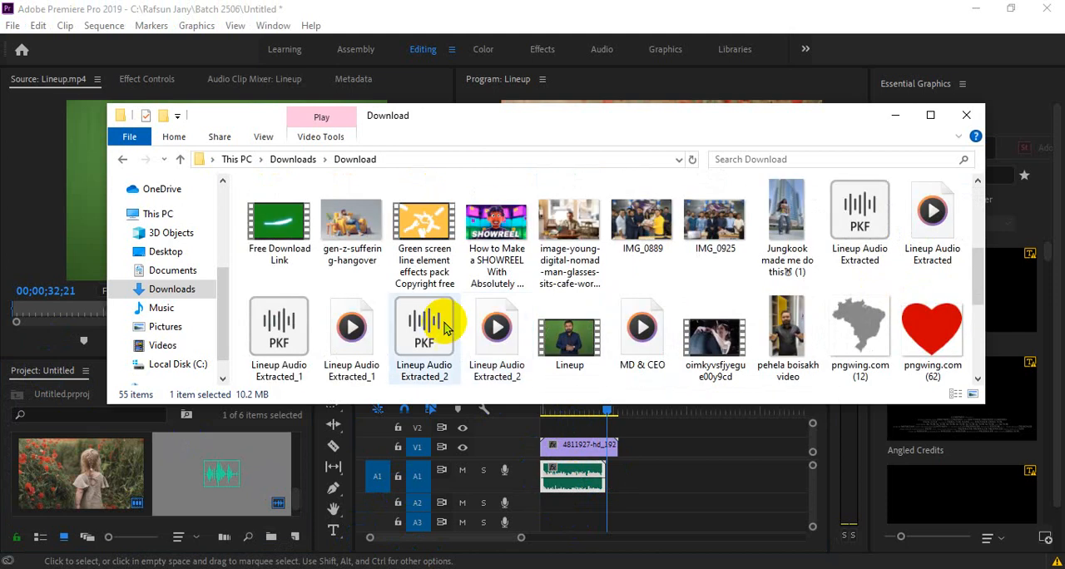
click(187, 363)
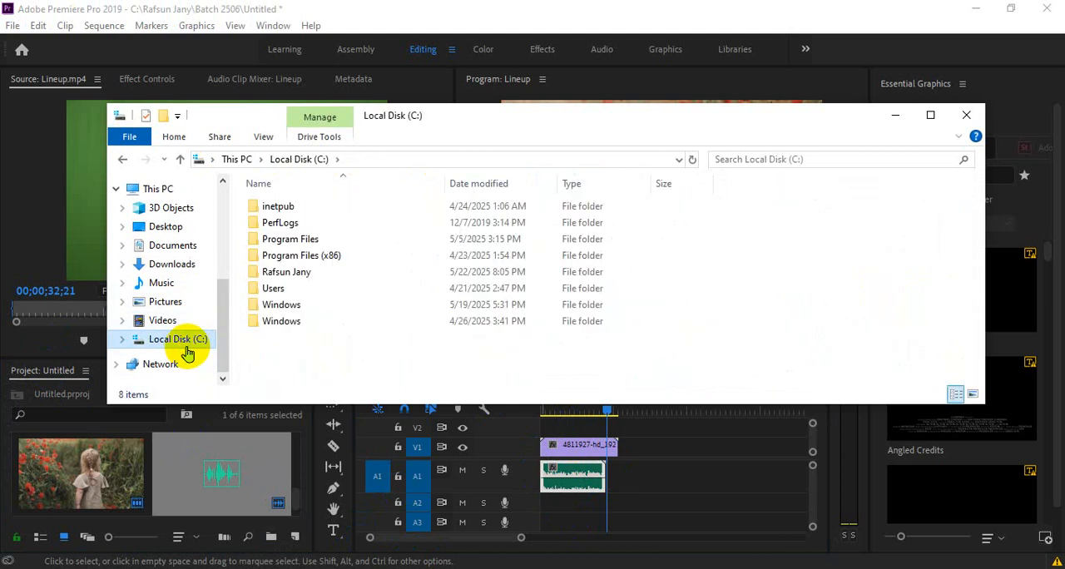
click(175, 264)
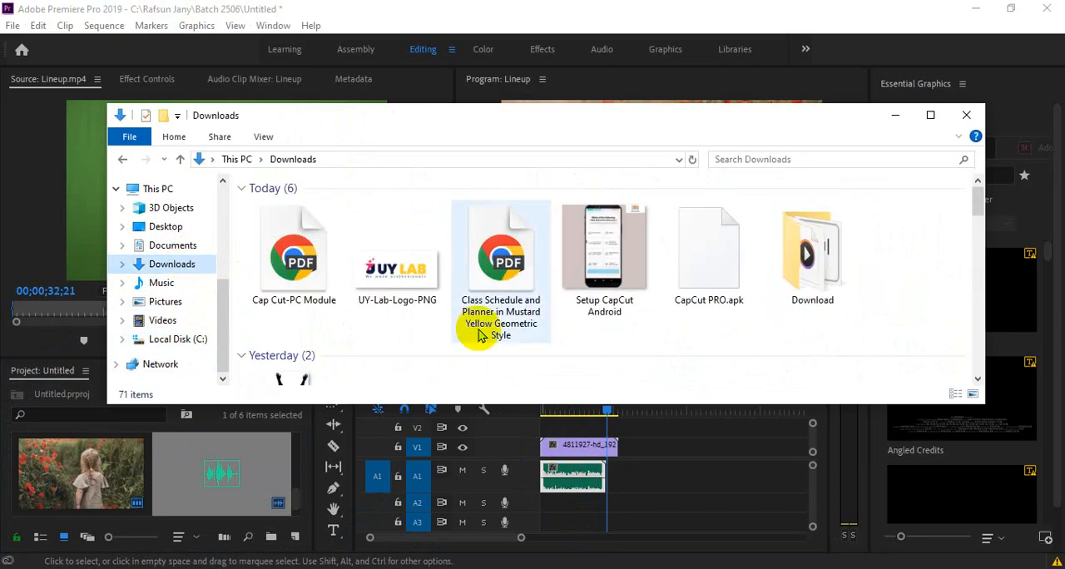
scroll(479, 333, down, 3)
scroll(569, 332, down, 2)
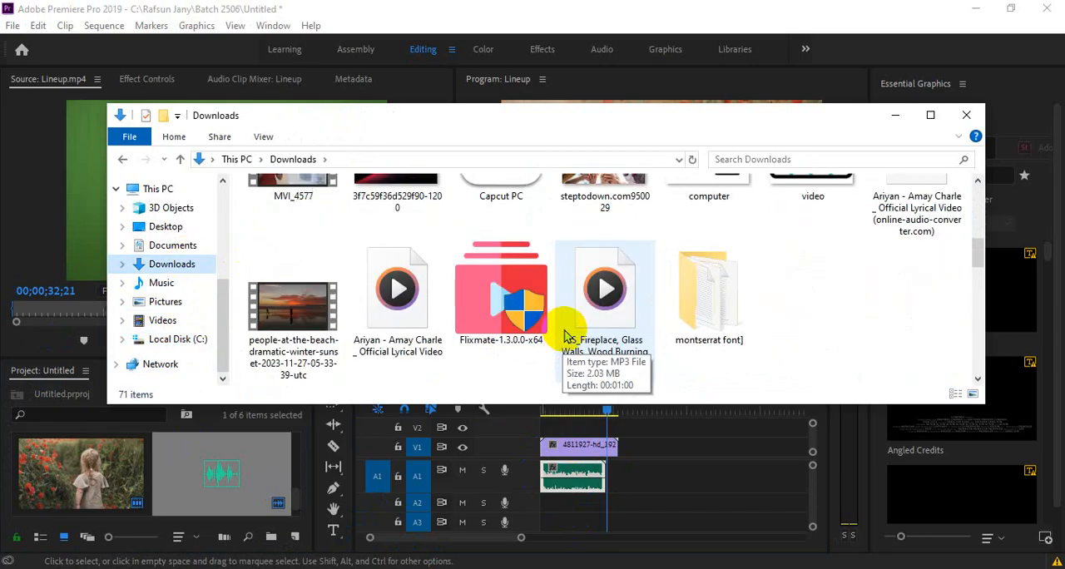
scroll(566, 335, down, 5)
click(722, 274)
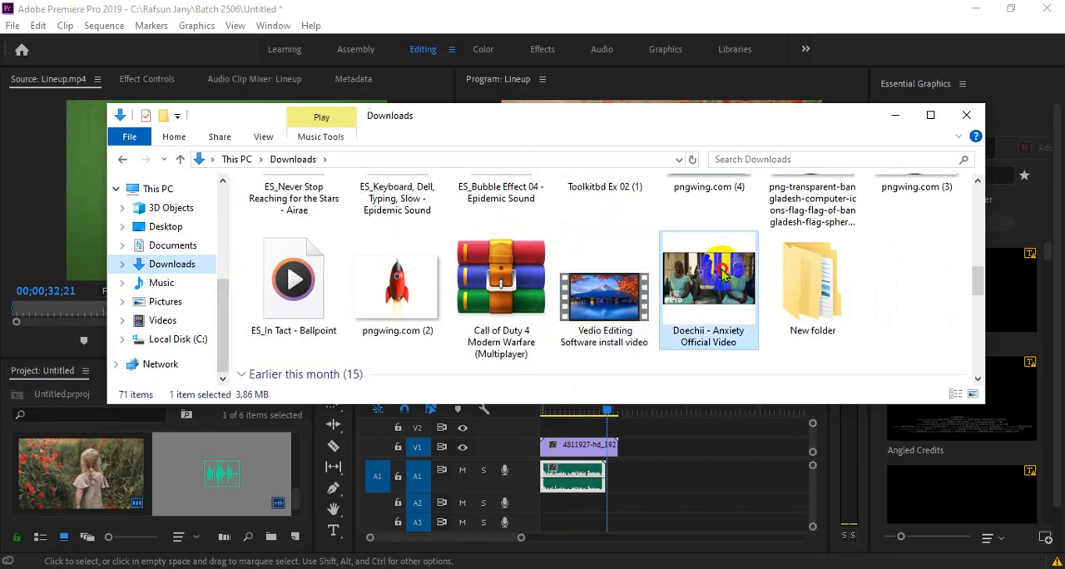
drag(722, 275, 235, 263)
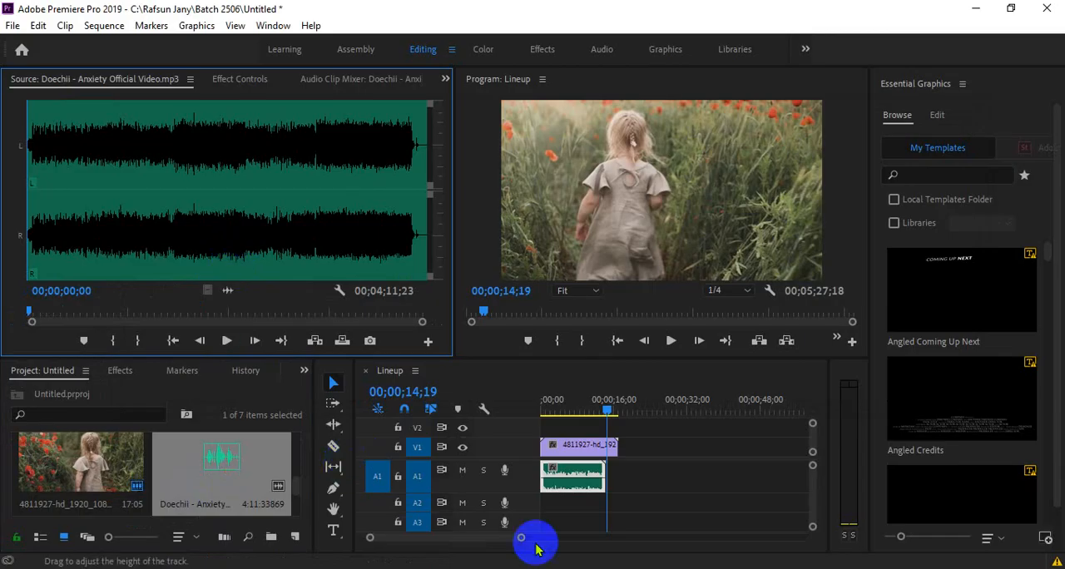
- Mark a section of about 19 seconds of the song with In and Out points, ending at 00;00;57;02
mouse_move(512, 568)
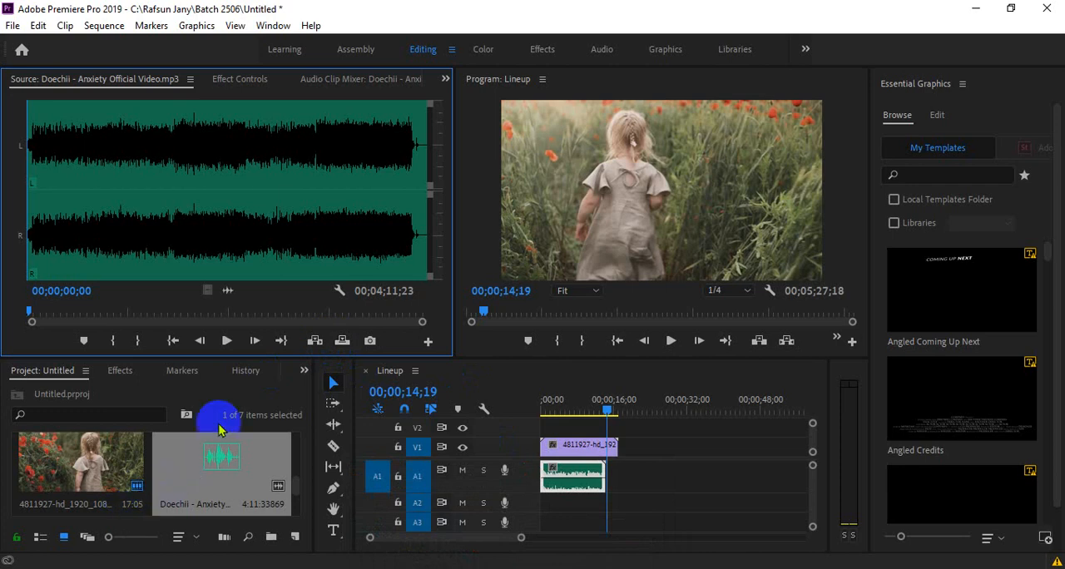
click(82, 310)
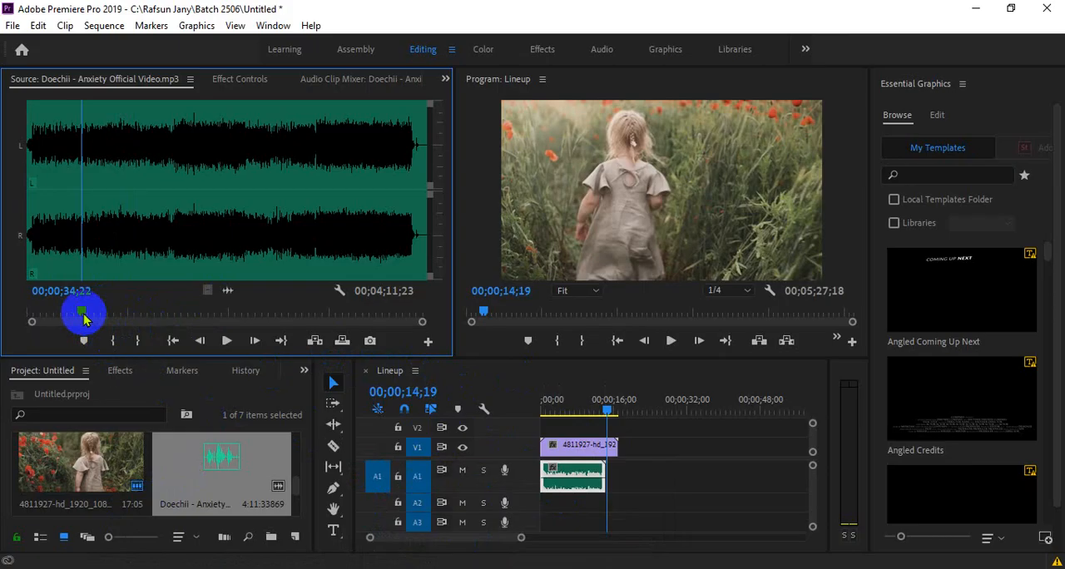
drag(83, 319, 116, 312)
click(108, 342)
click(144, 340)
- Place the marked song section on track A2 at the sequence start and trim its end to match the video's end
drag(228, 290, 539, 506)
drag(626, 526, 618, 503)
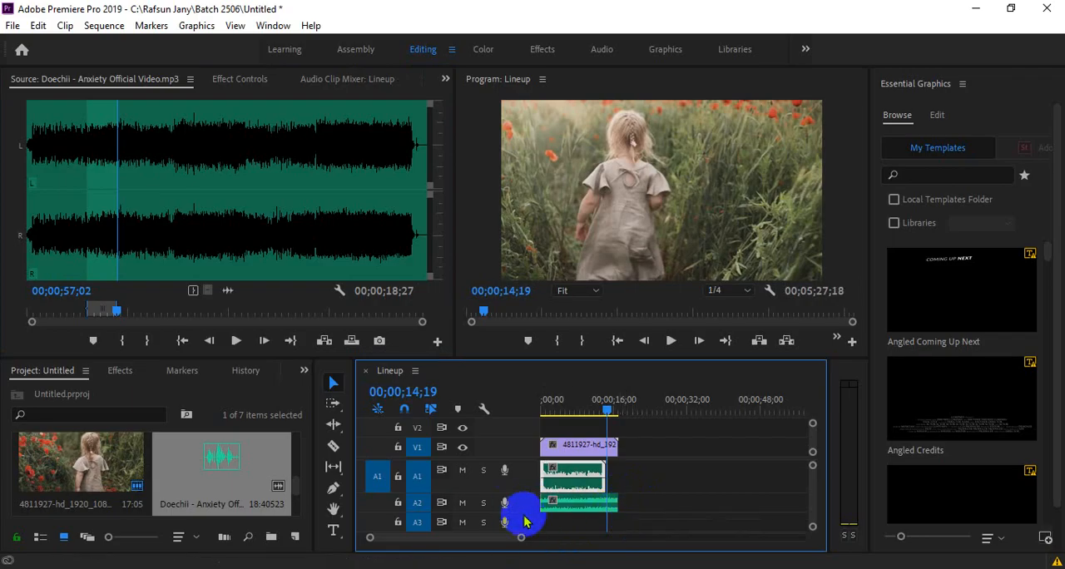
drag(524, 512, 487, 532)
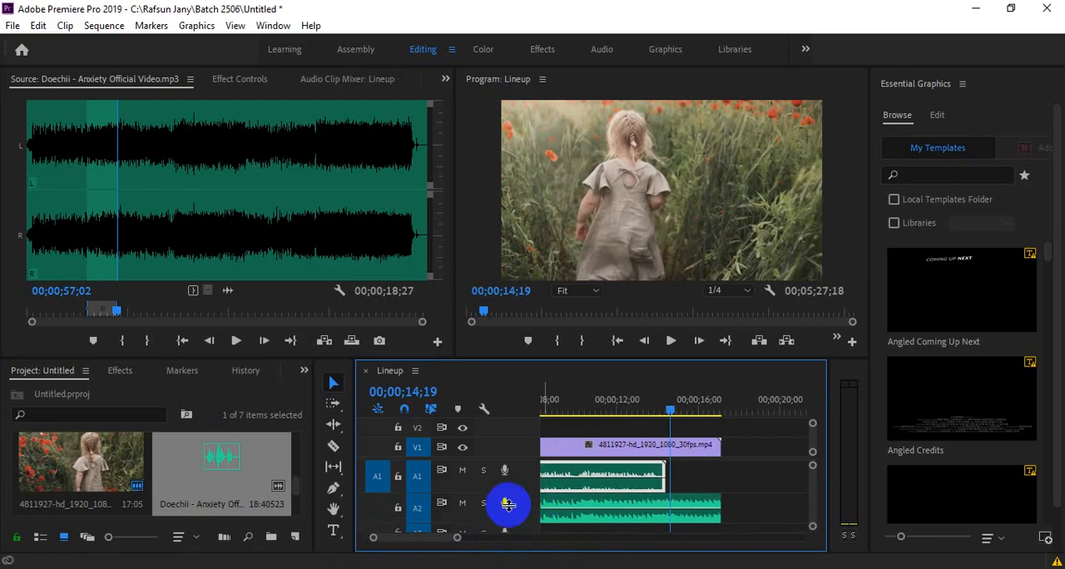
drag(424, 538, 467, 536)
- Try a volume adjustment on the voice-over clip on track A1 and play the sequence's opening seconds
click(552, 478)
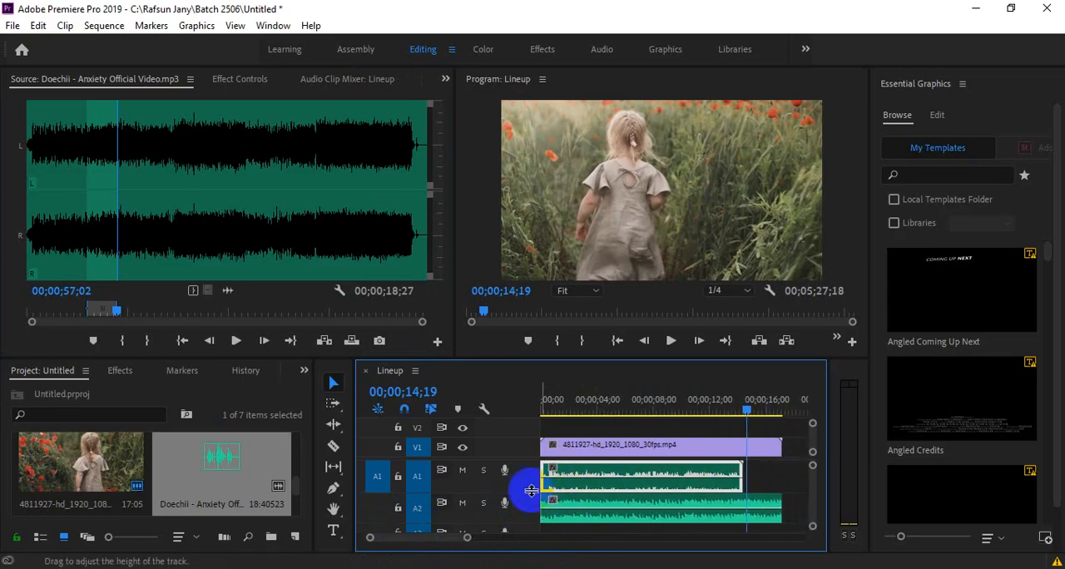
drag(518, 492, 519, 496)
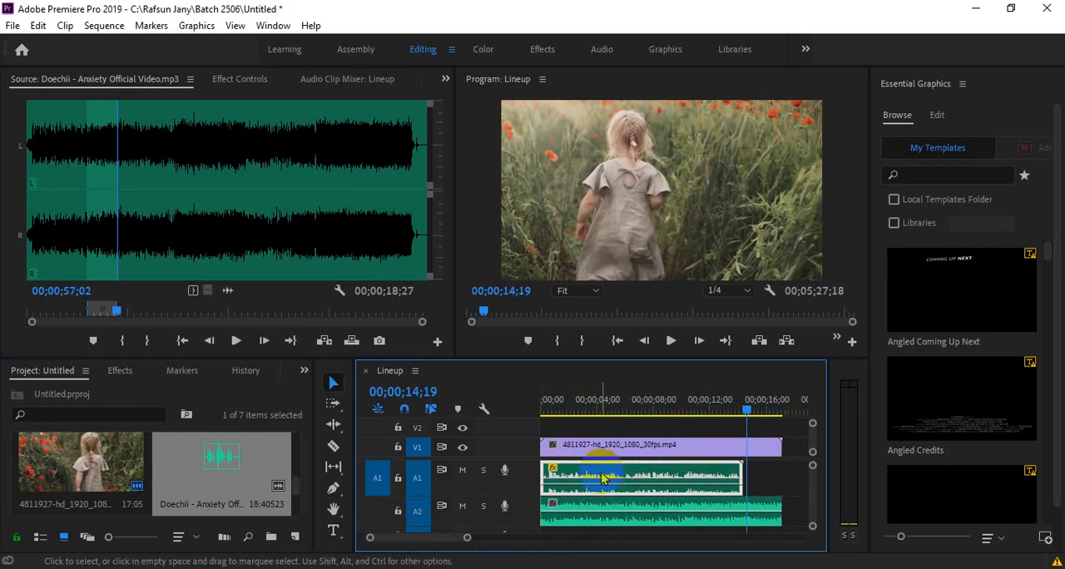
click(578, 401)
key(space)
key(space)
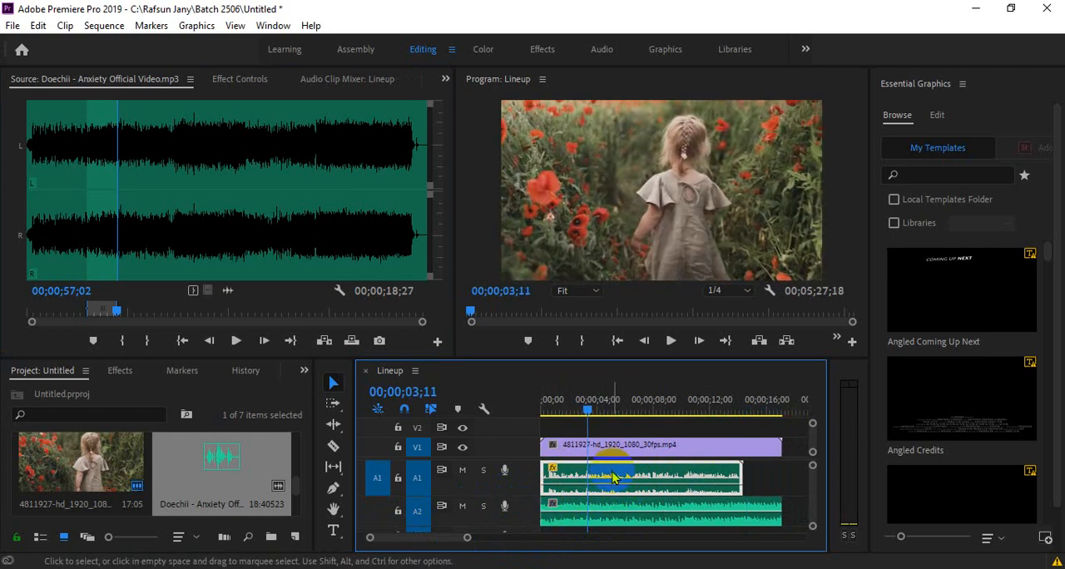
drag(469, 537, 493, 537)
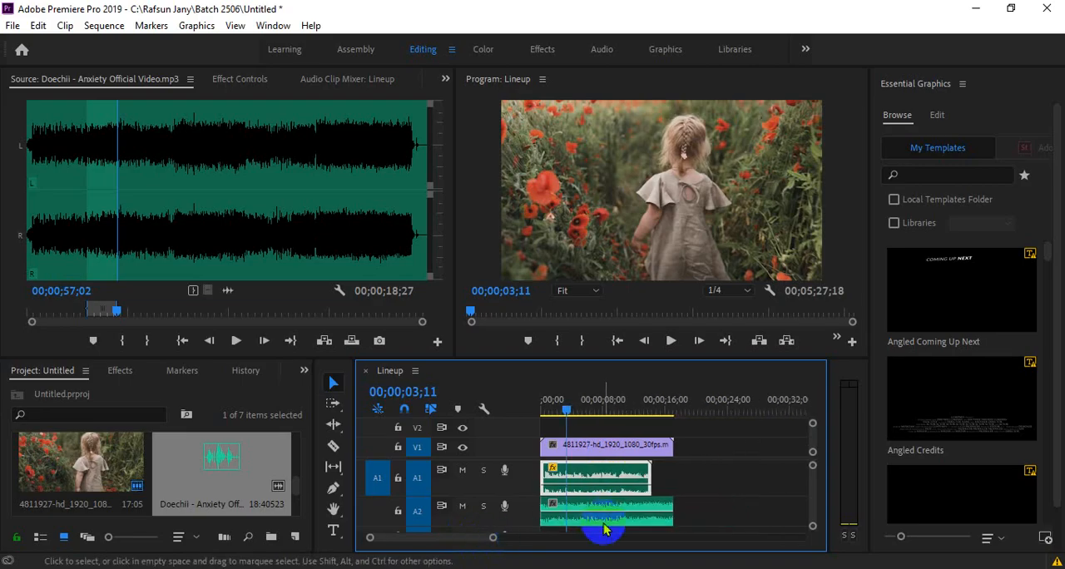
click(613, 520)
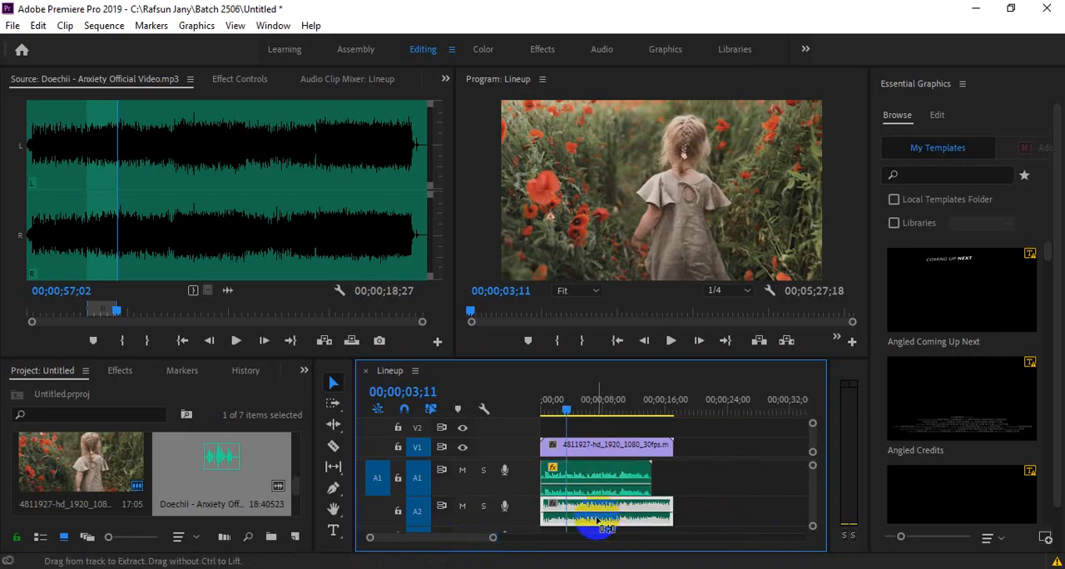
key(ctrl+z)
- Move the music clip on track A2 past the video's end, to about 00;00;19, and play it from 00;00;24;21
drag(605, 522, 767, 506)
click(732, 404)
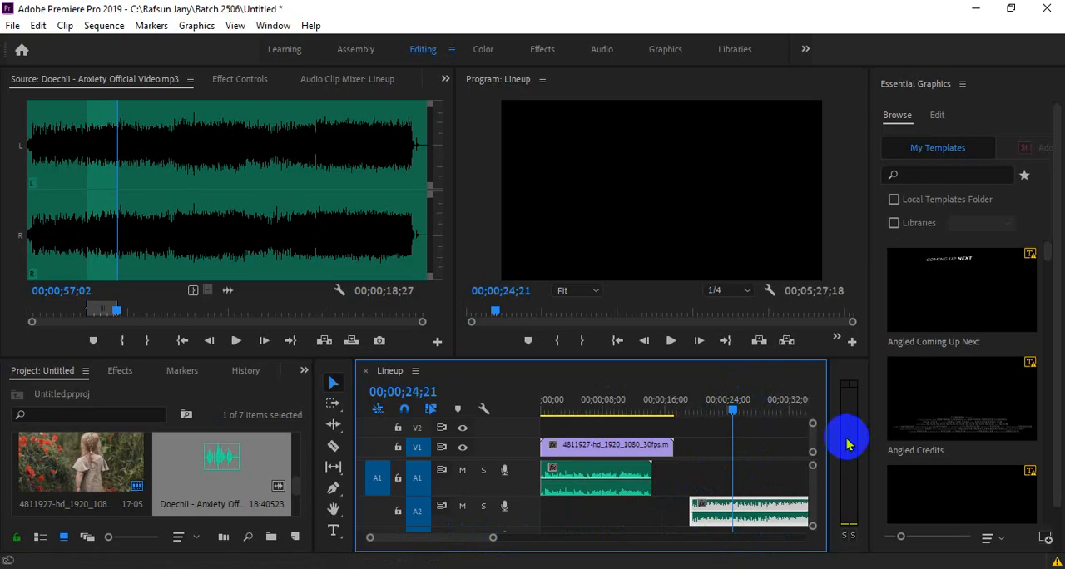
drag(828, 444, 800, 439)
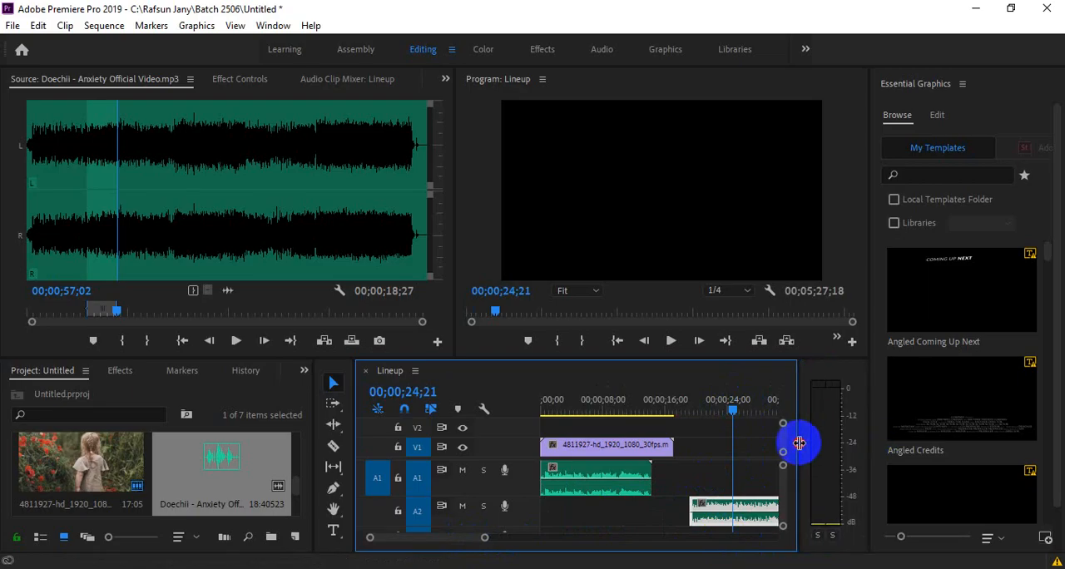
key(space)
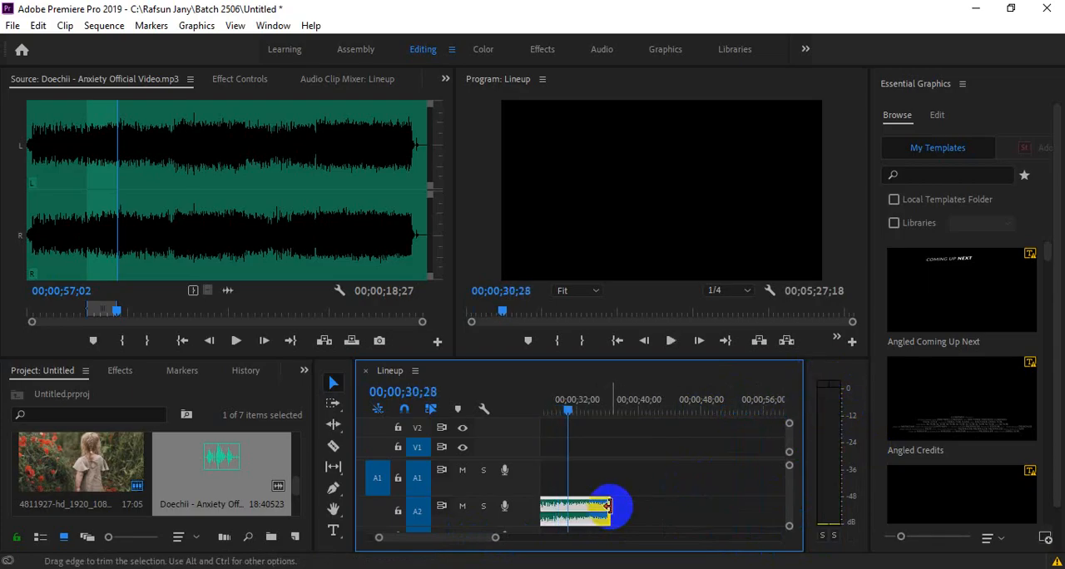
- Try extending the end of the music clip on track A2 by about 5 seconds
drag(608, 507, 654, 517)
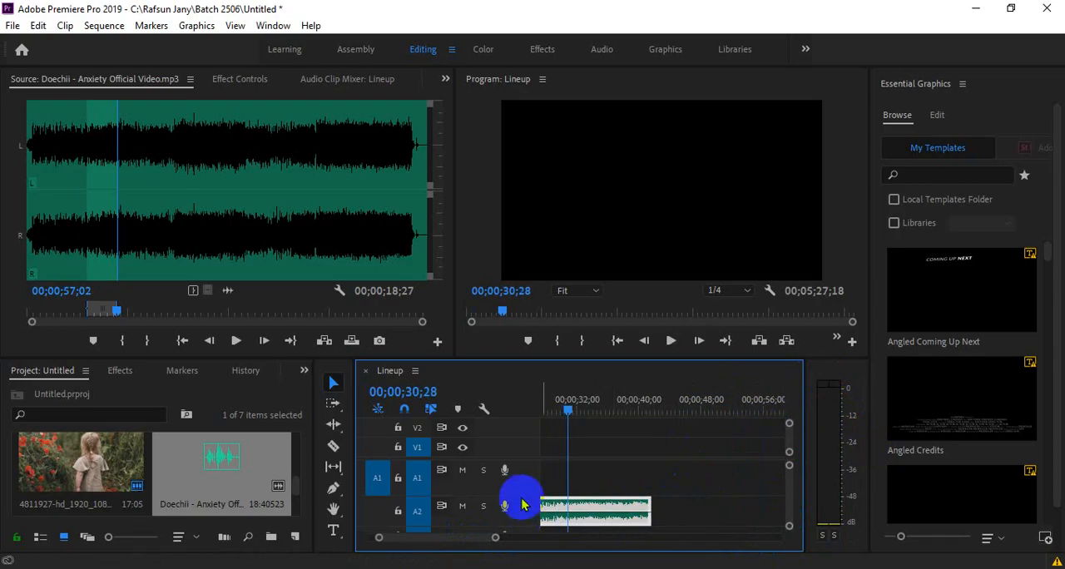
mouse_move(522, 496)
mouse_down()
mouse_move(526, 481)
mouse_move(535, 522)
mouse_move(528, 503)
mouse_up()
mouse_move(529, 502)
mouse_down()
mouse_move(528, 473)
mouse_move(526, 488)
mouse_up()
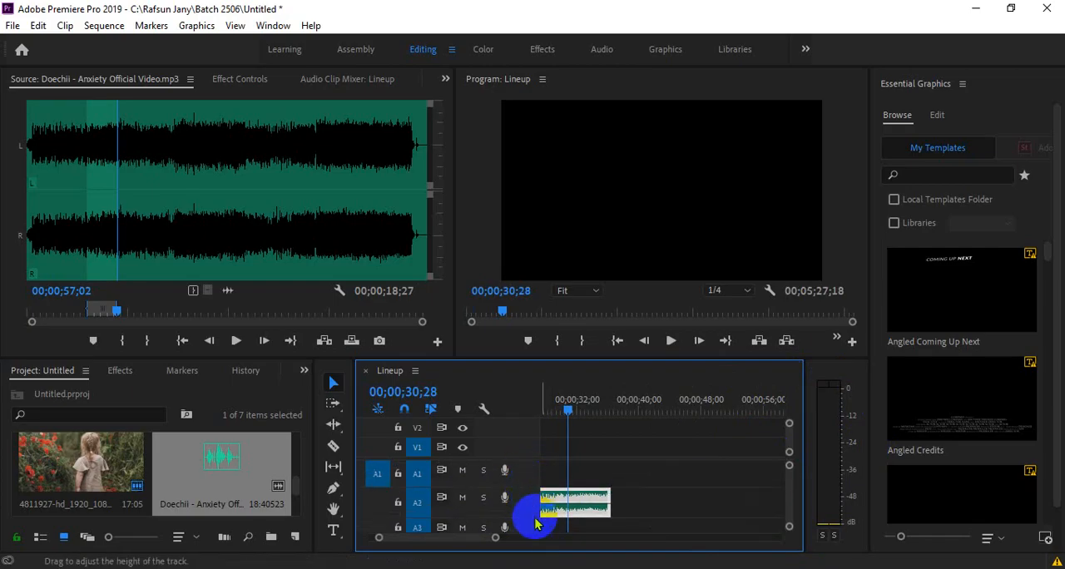
- Maximize the timeline temporarily with a taller track A2 and lower the music clip's volume in two adjustments
double_click(388, 371)
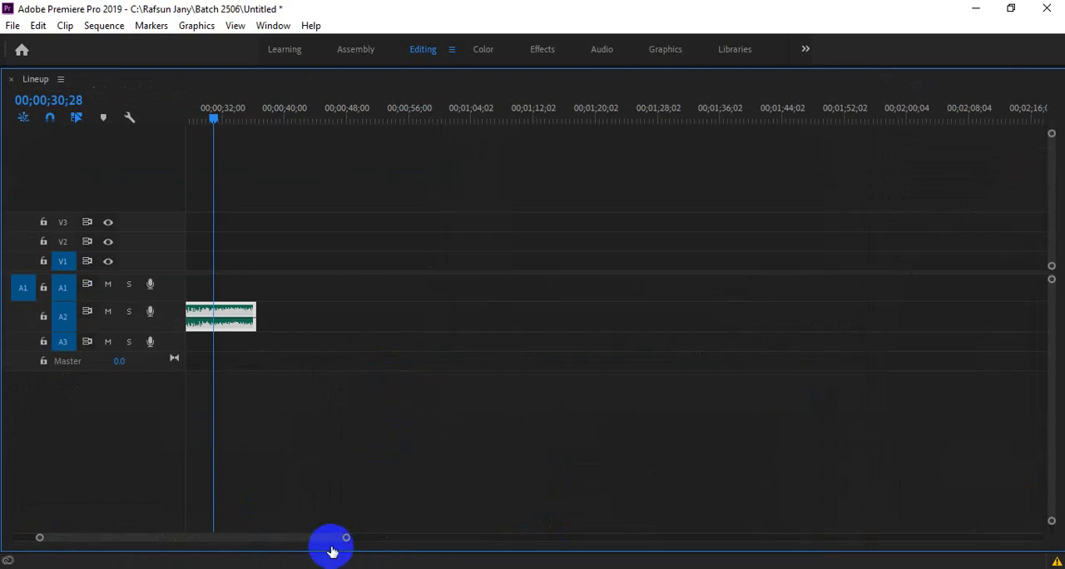
drag(346, 537, 260, 529)
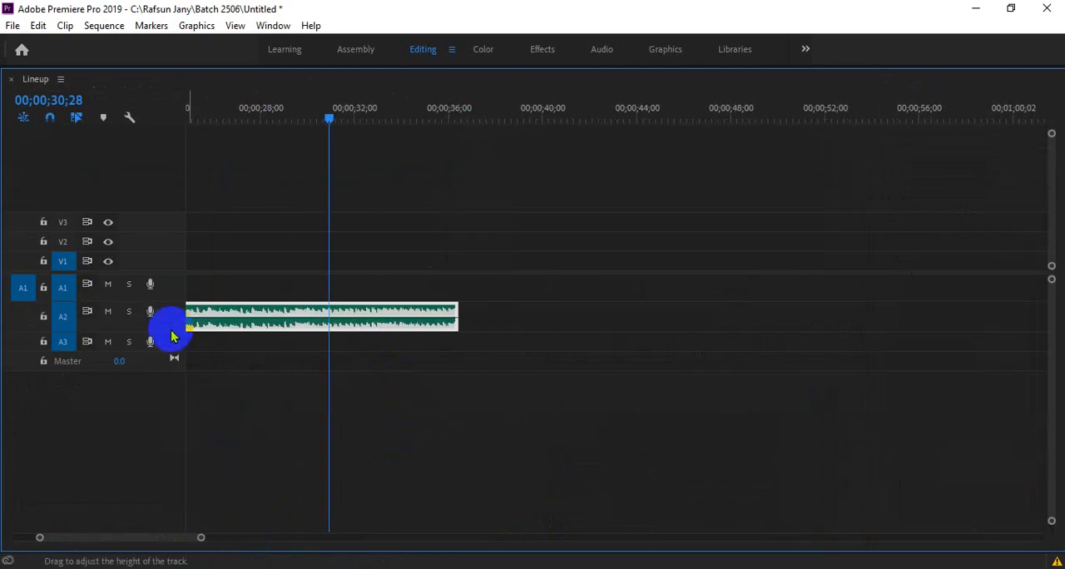
drag(171, 343, 170, 393)
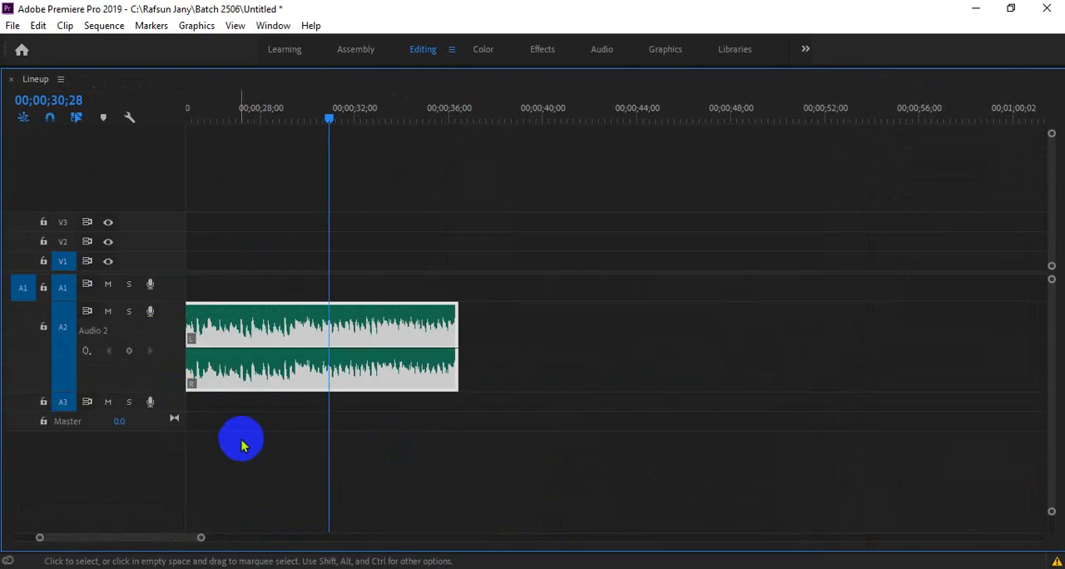
mouse_move(291, 350)
mouse_down()
mouse_move(288, 334)
mouse_move(281, 366)
mouse_up()
drag(320, 126, 261, 123)
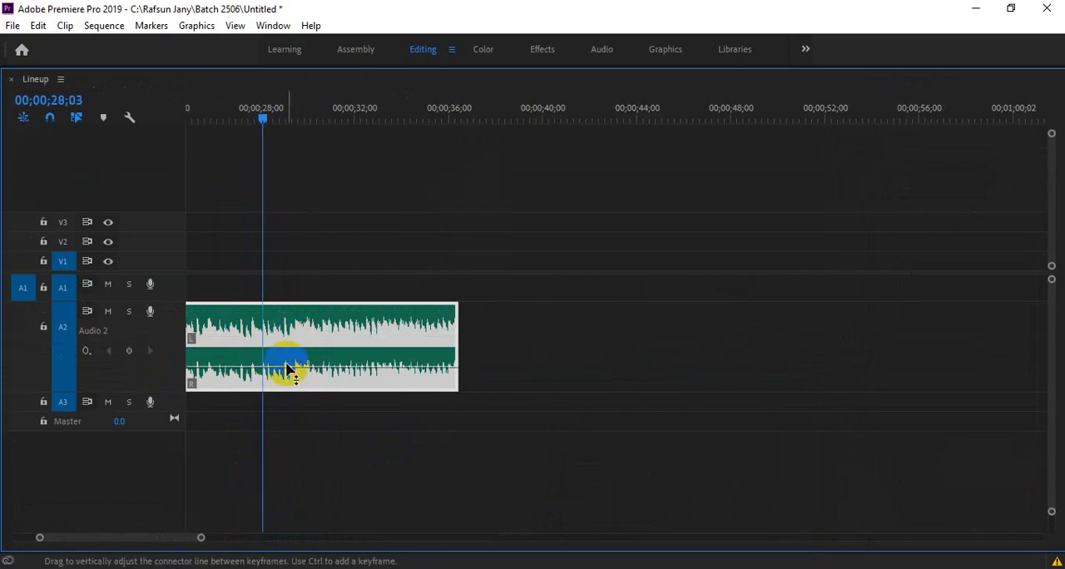
drag(285, 366, 285, 372)
drag(172, 388, 171, 331)
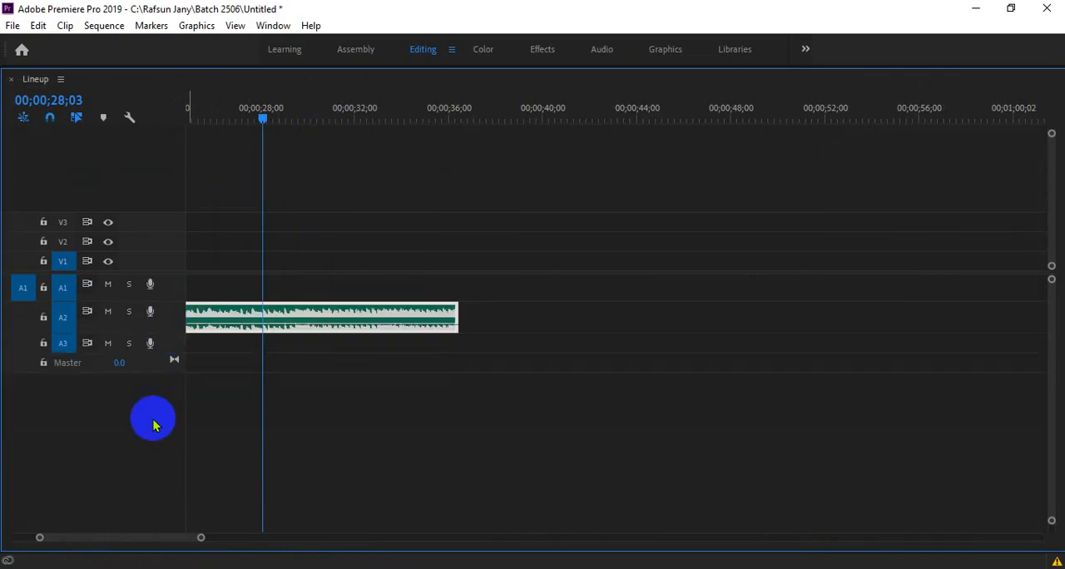
double_click(31, 78)
- Play the music clip from 00;00;28;03, adjust its volume again on the clip, and replay it from about 00;00;29
key(space)
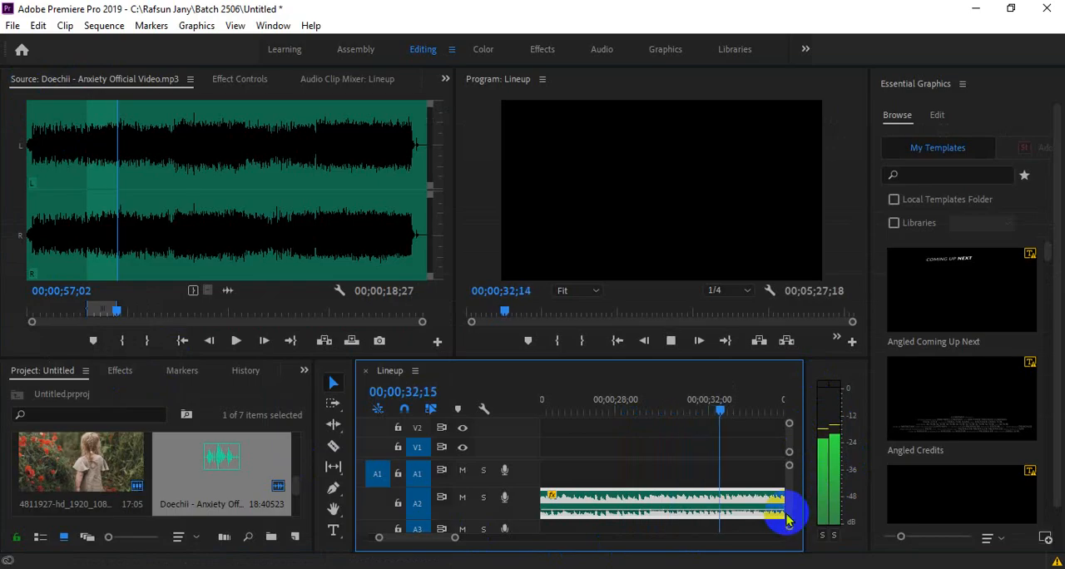
key(space)
drag(676, 510, 673, 515)
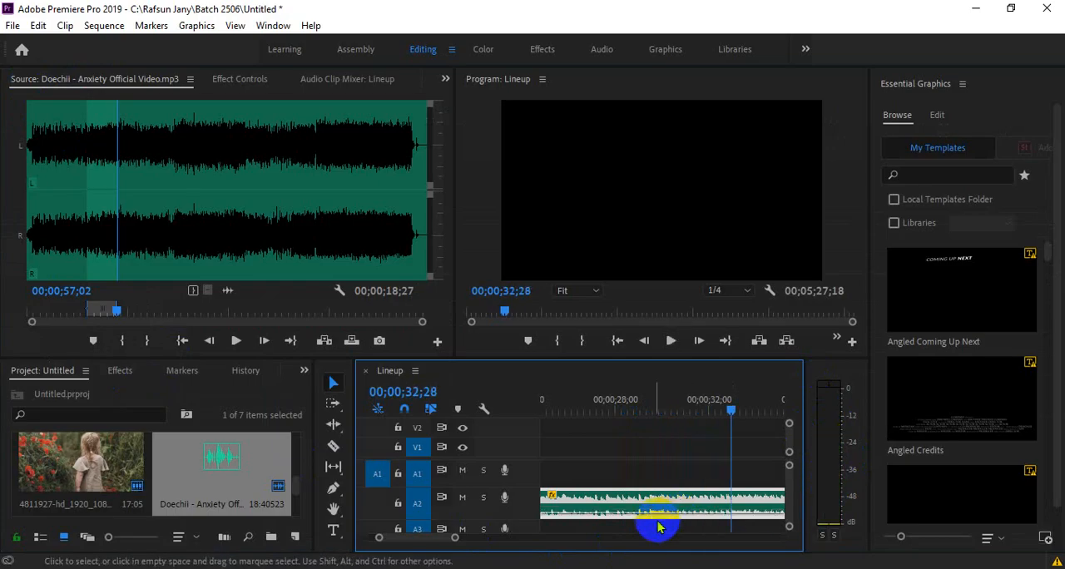
key(space)
key(space)
click(634, 400)
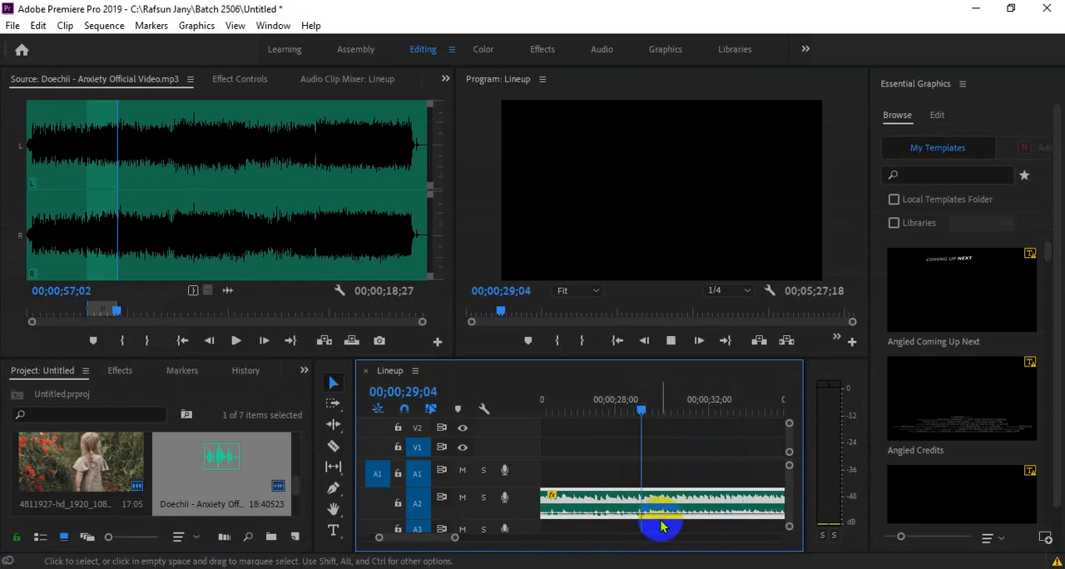
key(space)
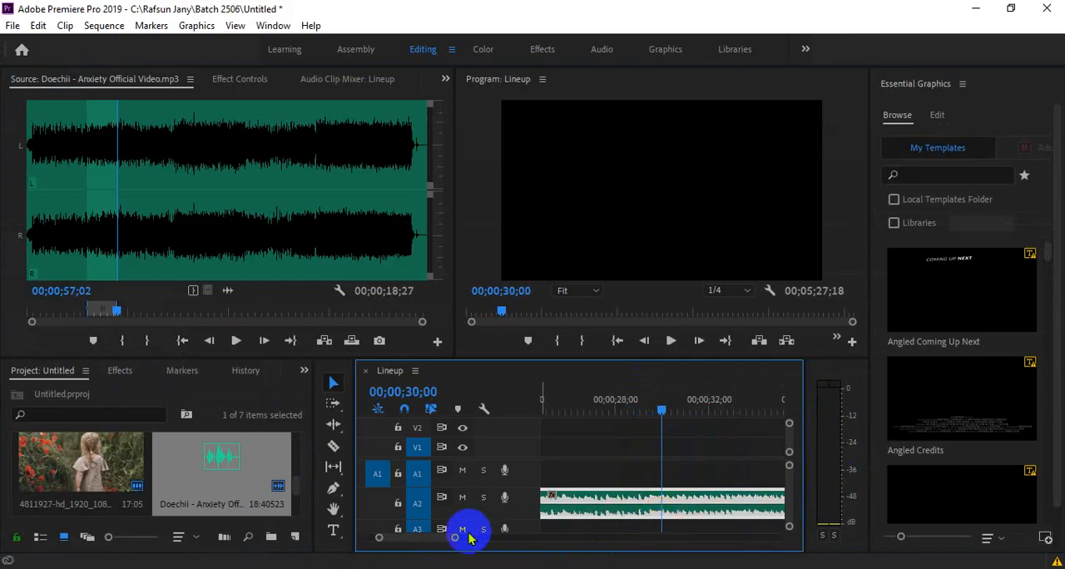
- Widen the timeline by narrowing the project area, keeping the music clip on track A2 in view
drag(452, 539, 476, 549)
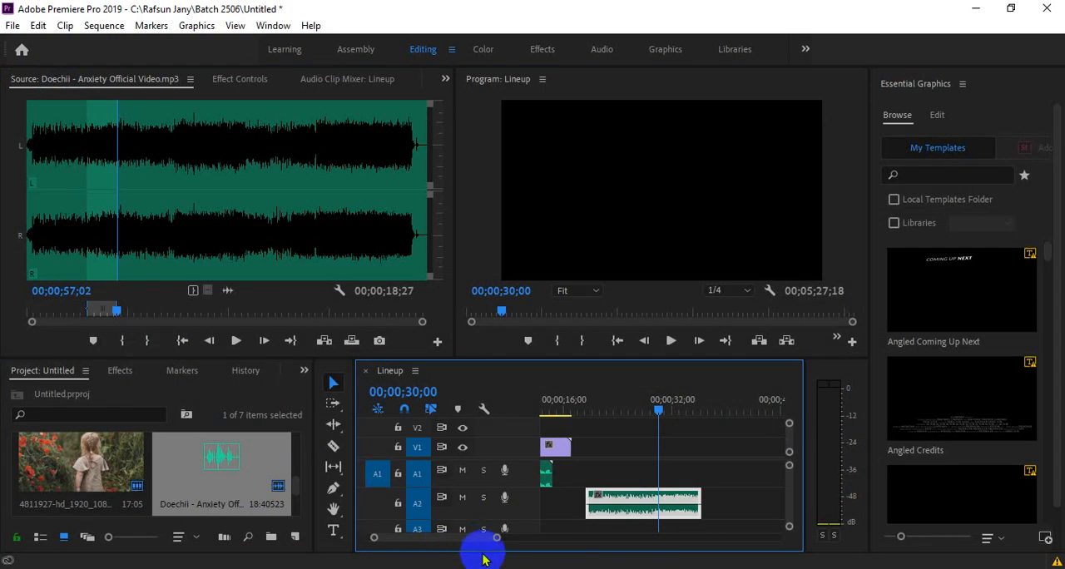
drag(495, 537, 484, 539)
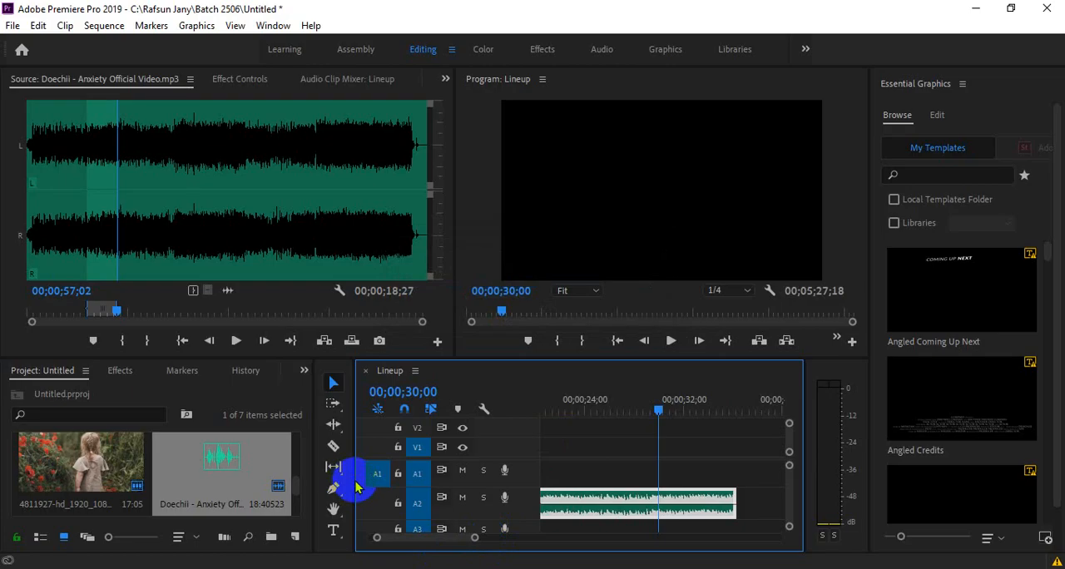
drag(349, 478, 237, 487)
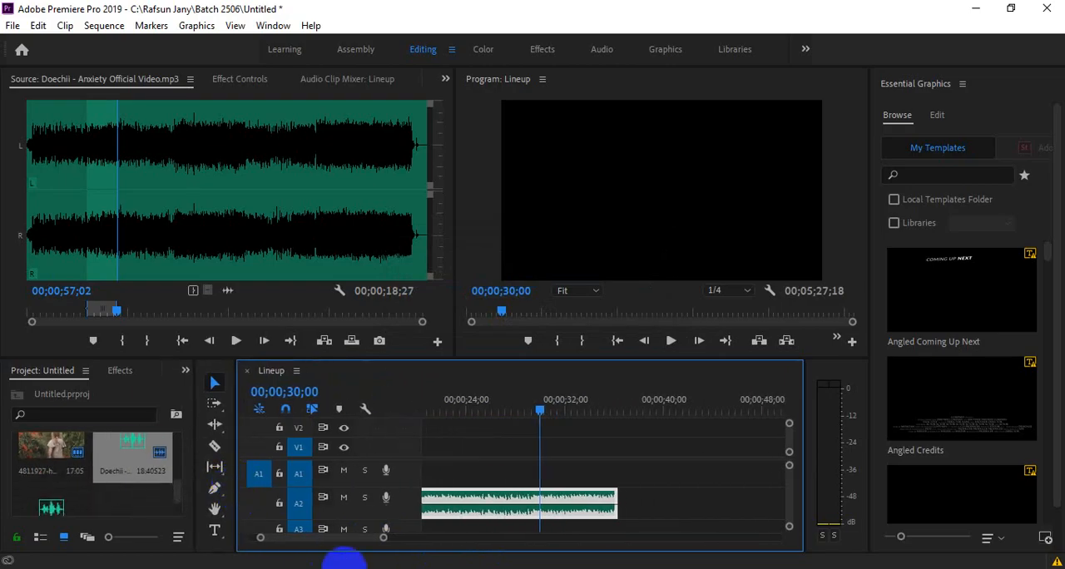
- Add four volume keyframes around the middle of the music clip on track A2 and lower the volume between the inner pair
drag(383, 538, 387, 539)
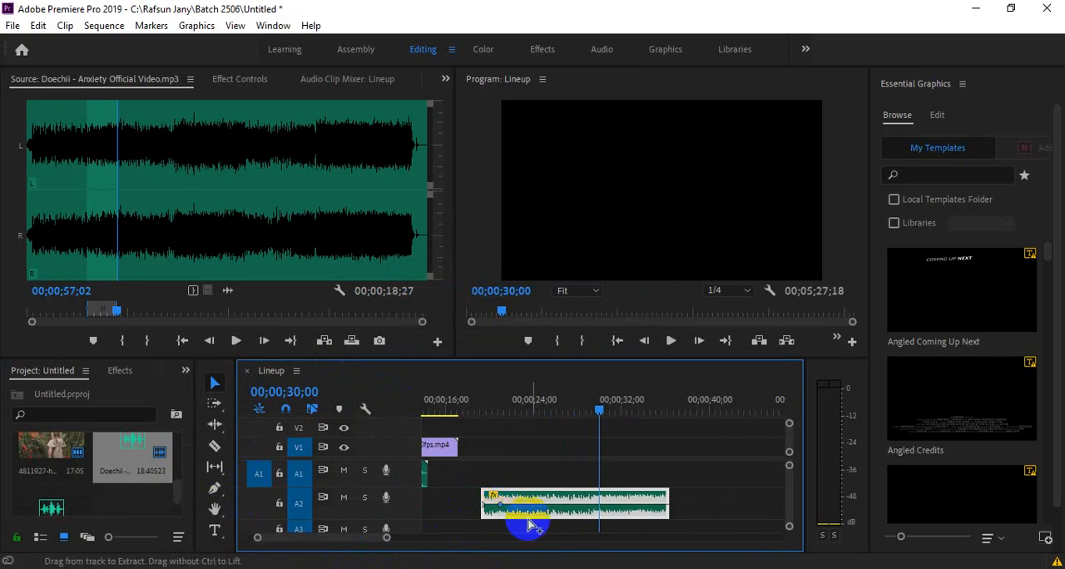
ctrl+click(644, 505)
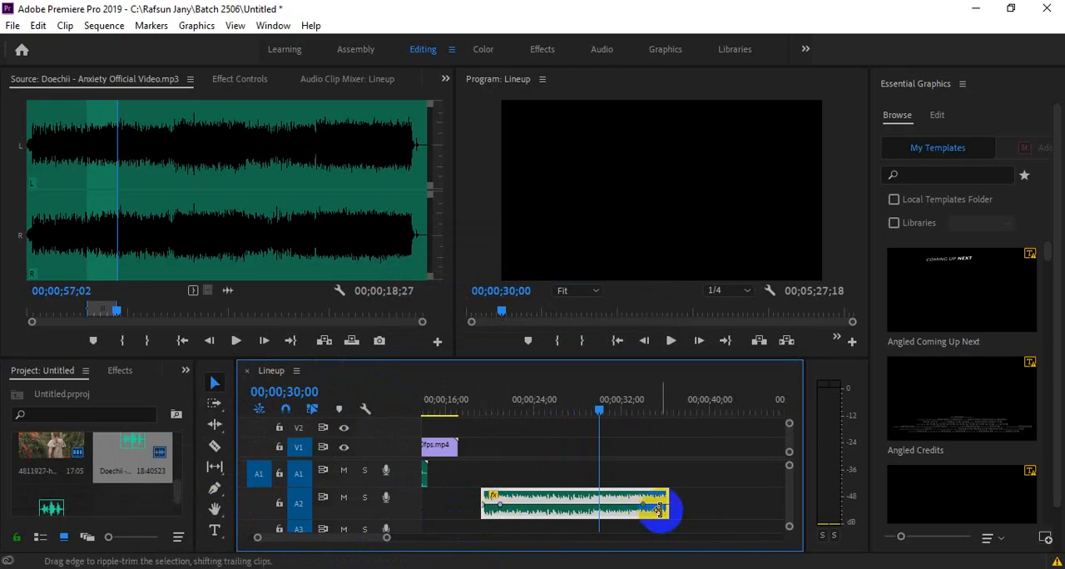
ctrl+click(539, 506)
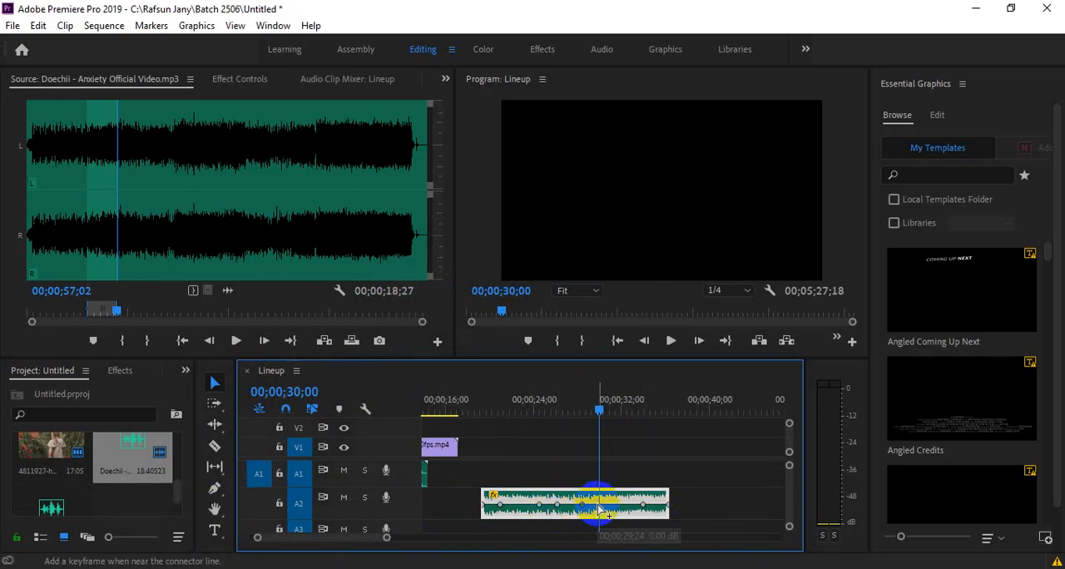
ctrl+click(582, 516)
ctrl+click(565, 516)
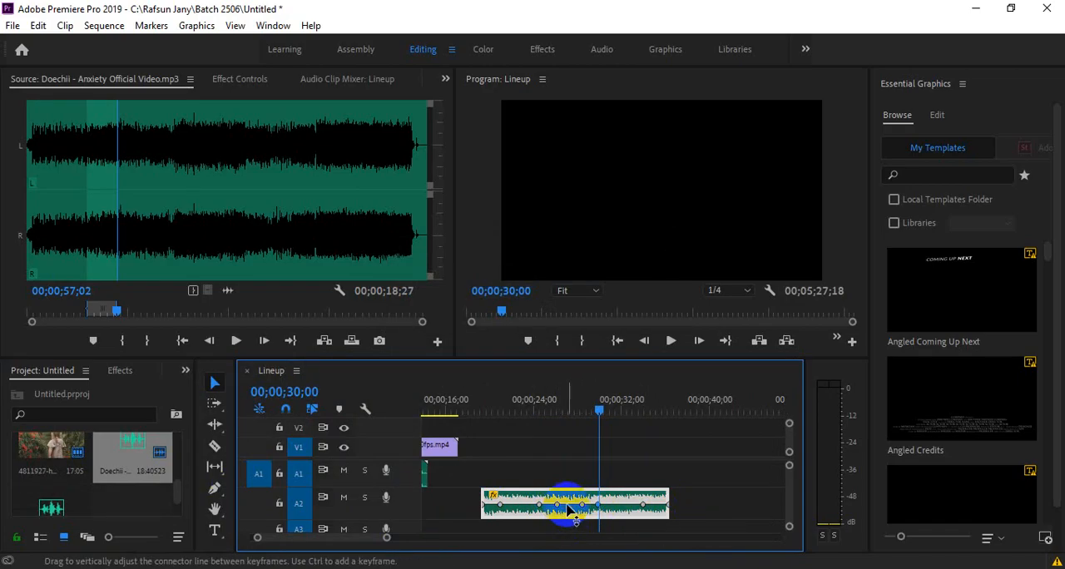
drag(566, 504, 567, 514)
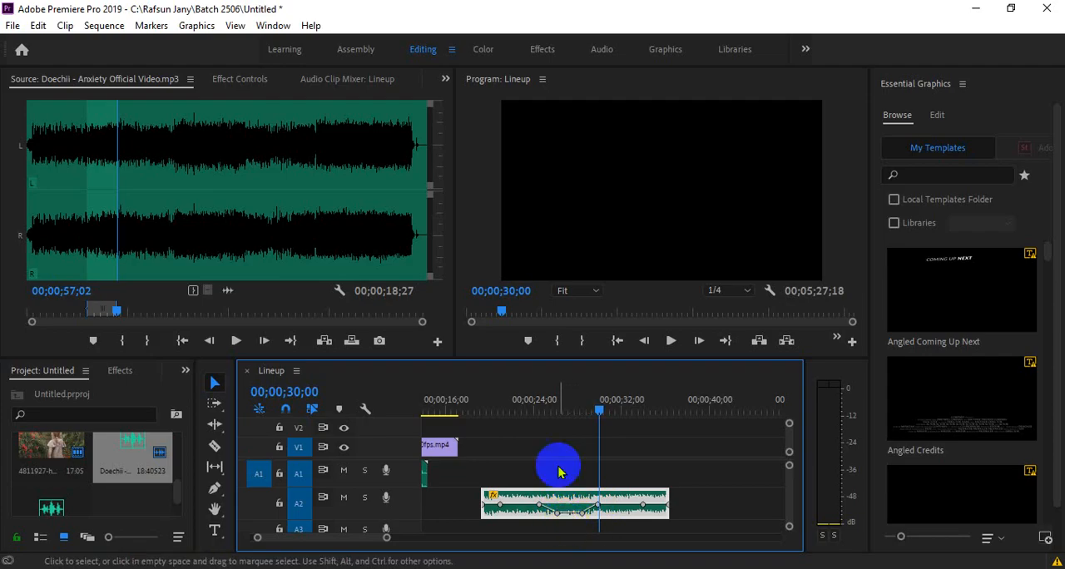
- Play the music clip on track A2 from 00;00;22;08 through the lowered middle section to hear the volume dip
drag(521, 397, 515, 399)
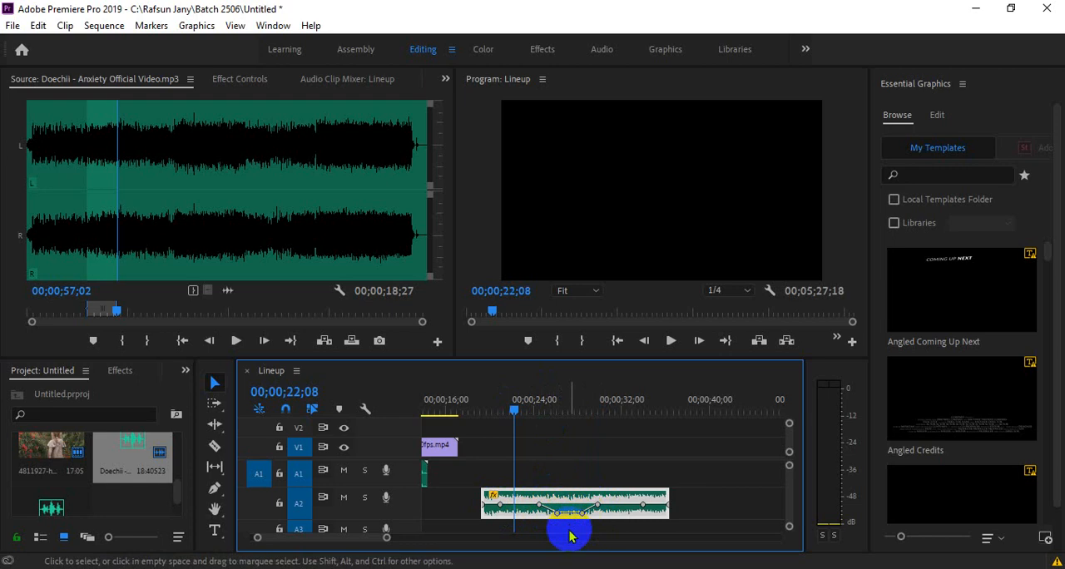
key(space)
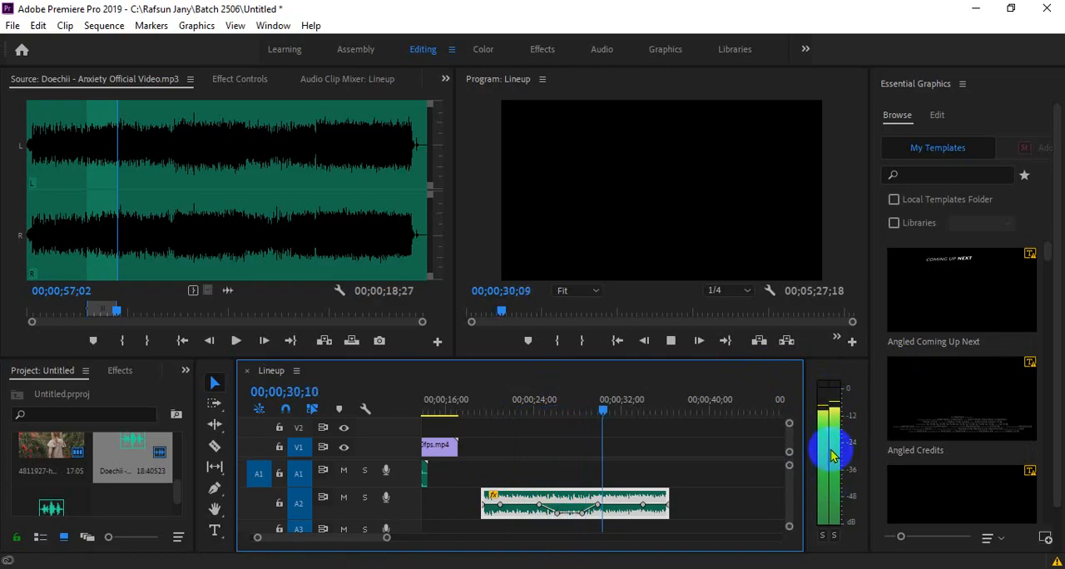
key(space)
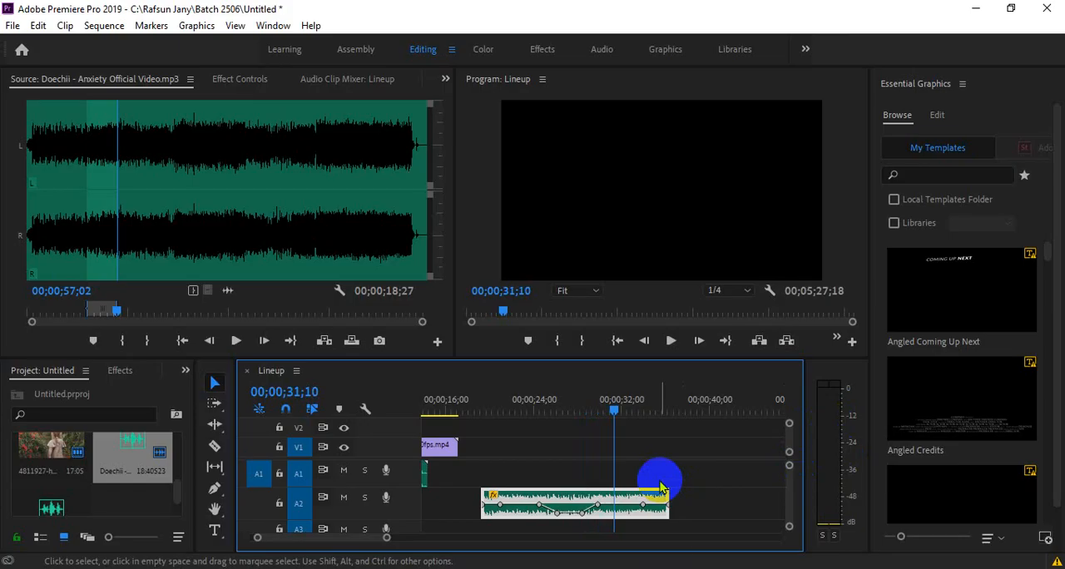
- Lower the music clip's first and last volume keyframes for a fade-in and fade-out, and play the start from 00;00;19;04
drag(572, 399, 510, 399)
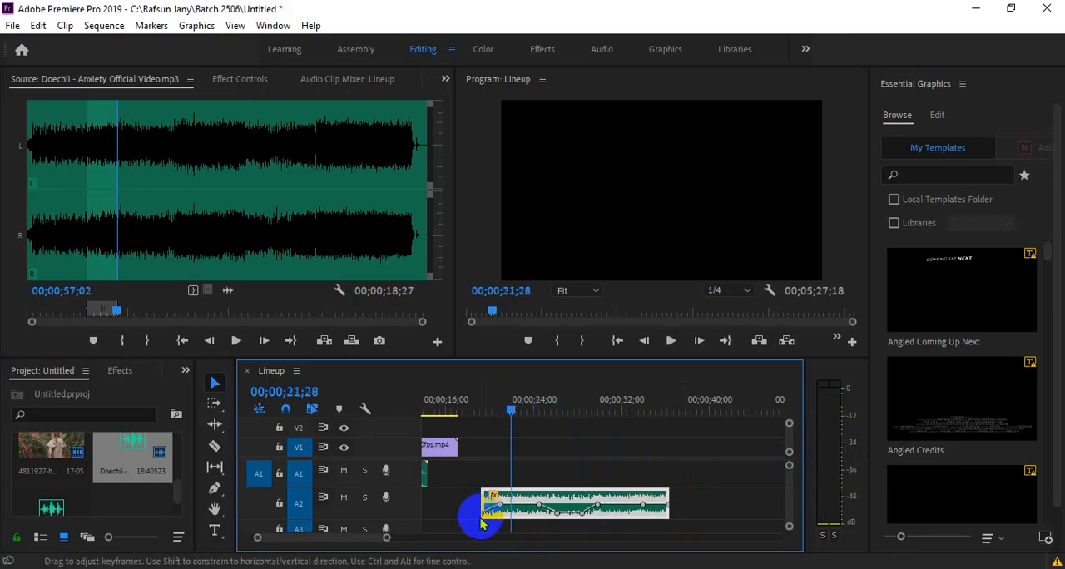
drag(670, 506, 663, 535)
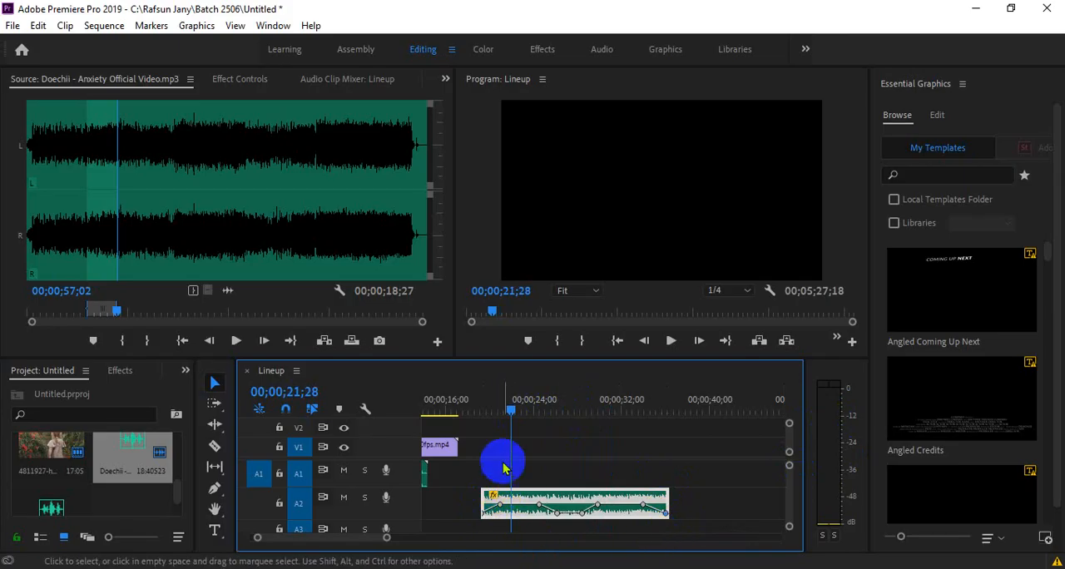
drag(510, 406, 478, 400)
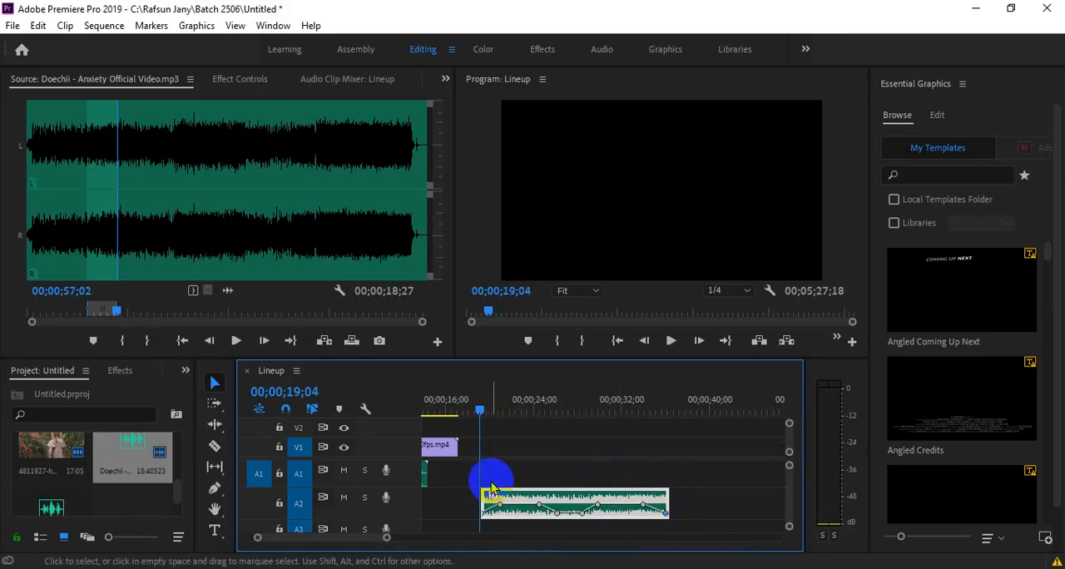
key(space)
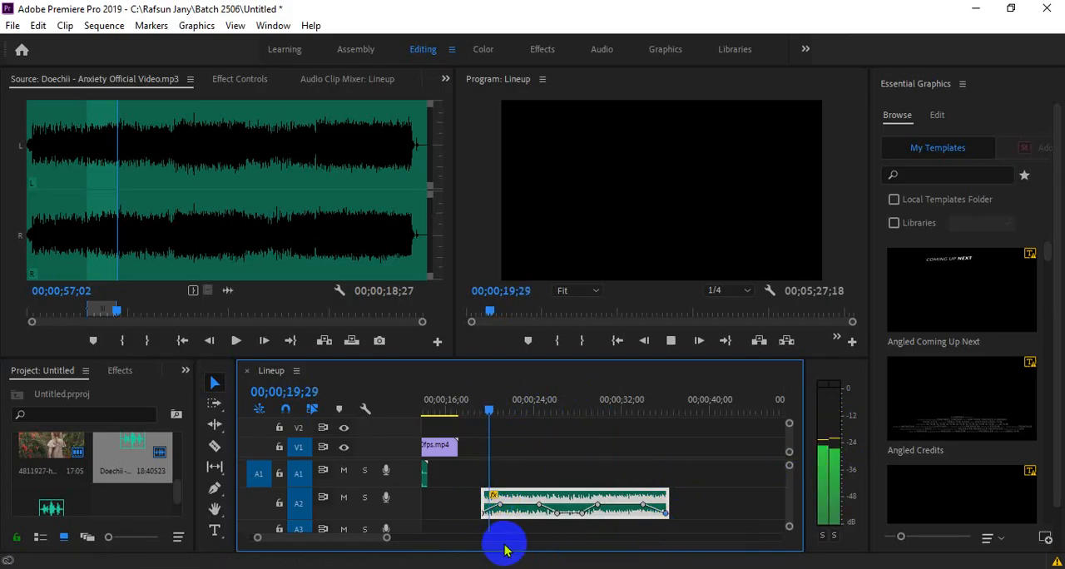
key(space)
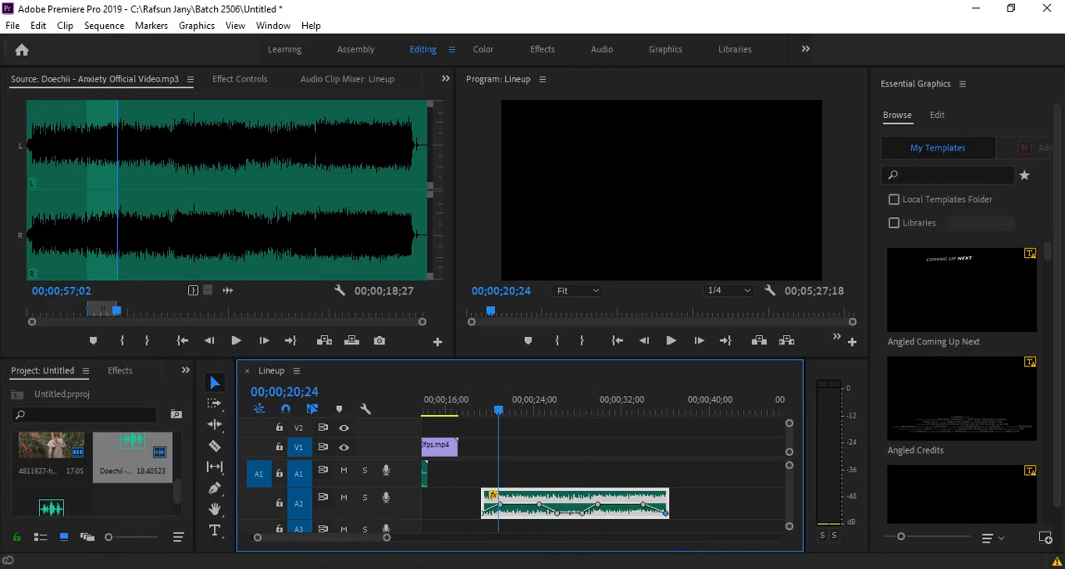
click(511, 568)
click(444, 515)
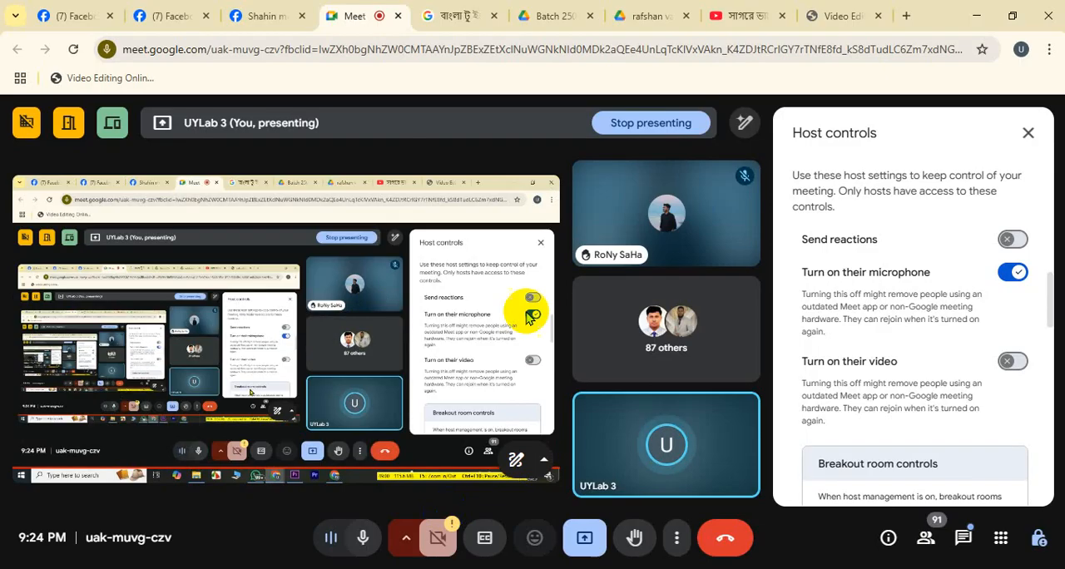
click(908, 15)
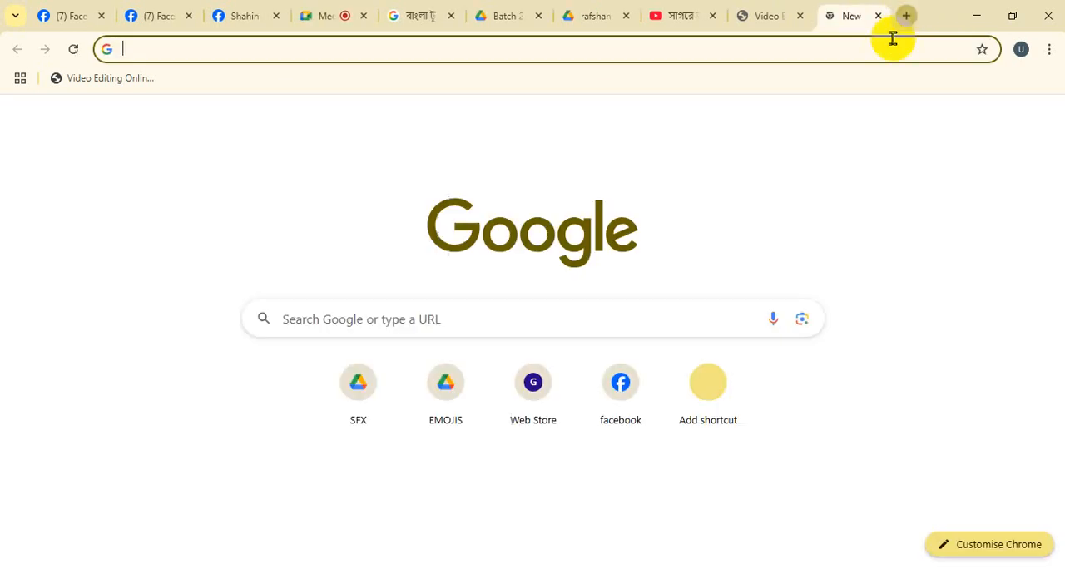
click(877, 16)
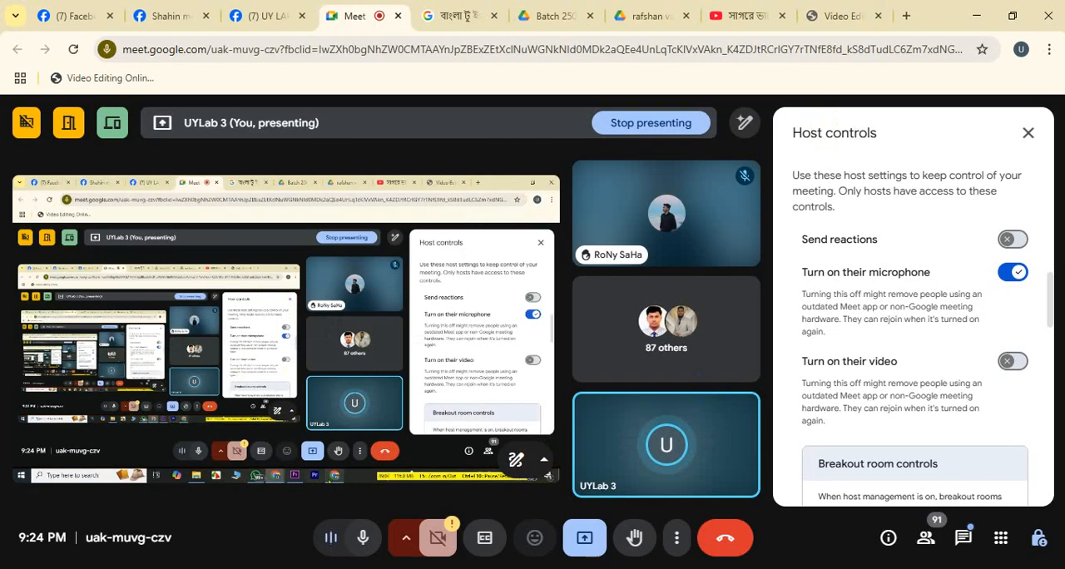
- Launch Google Chrome in a separate profile window, open a new tab and close the YouTube Video Downloader options page
click(16, 568)
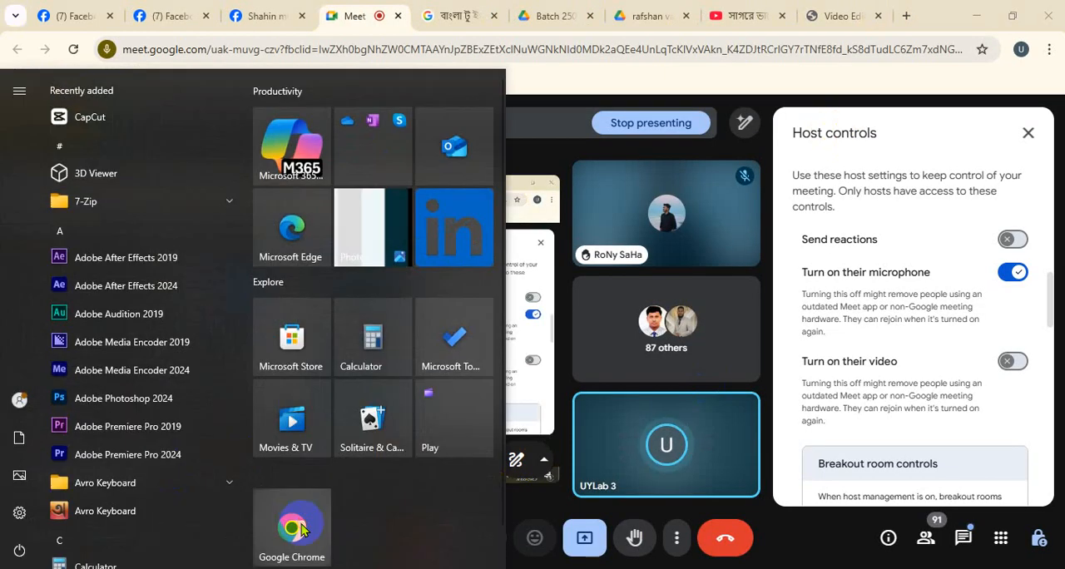
click(294, 517)
click(332, 310)
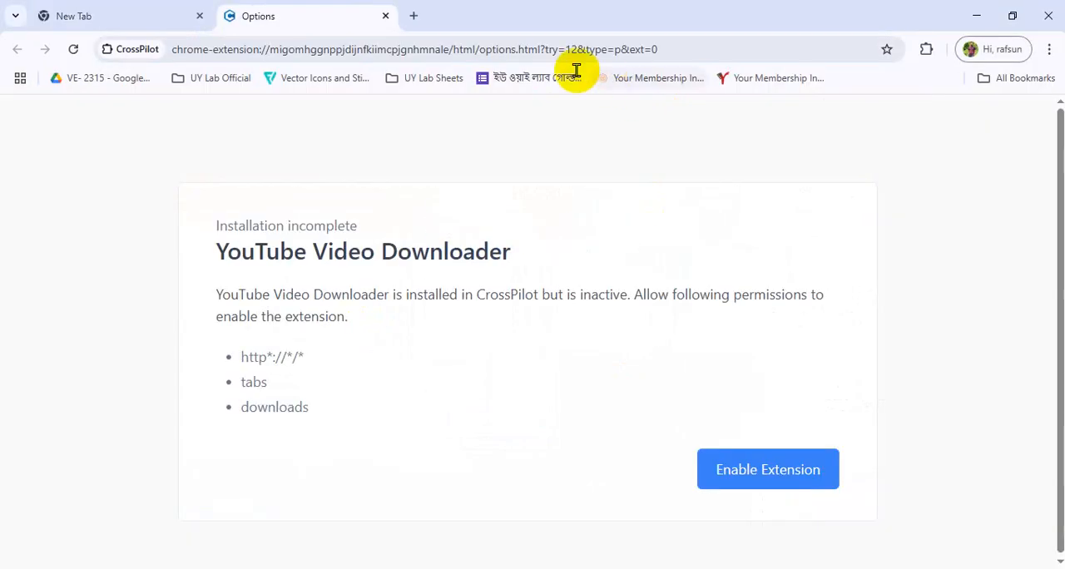
click(414, 18)
click(384, 16)
click(354, 43)
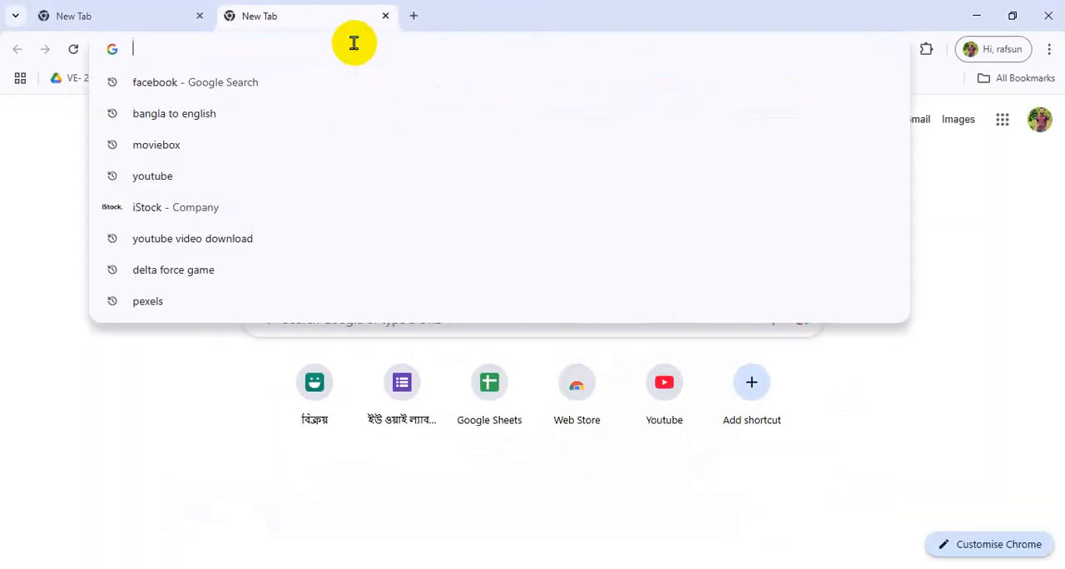
- Search the web for "youtube audio library" and open the Audio library in YouTube Studio
text(youtu)
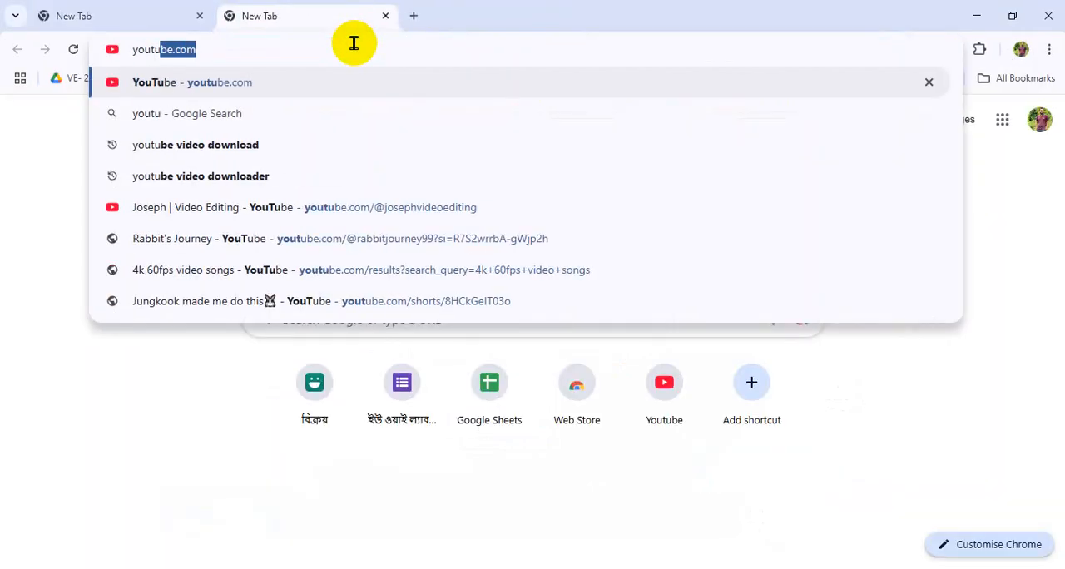
text(be audio l)
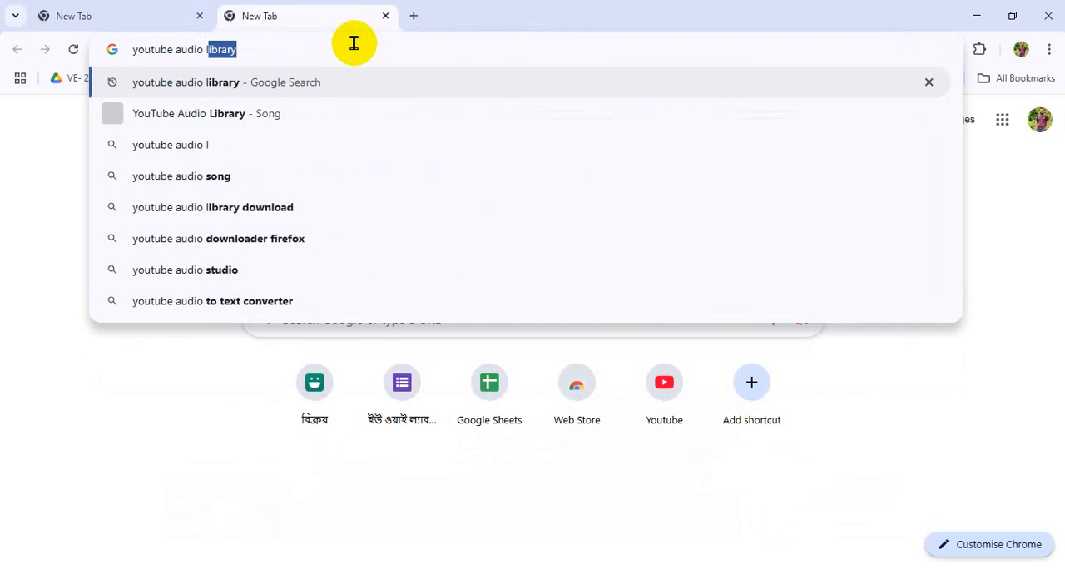
text(ibrary)
key(Return)
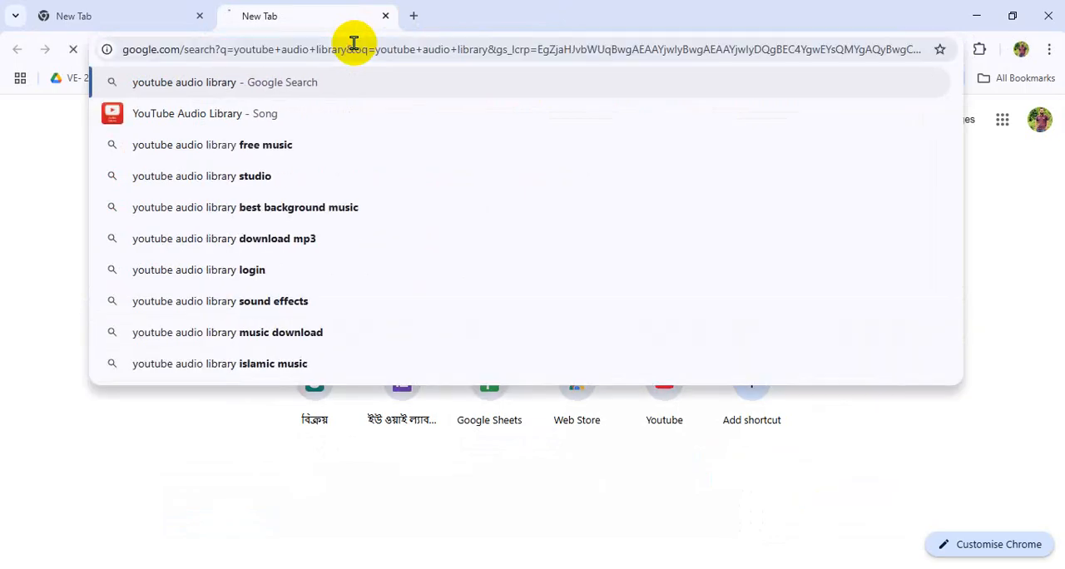
click(201, 266)
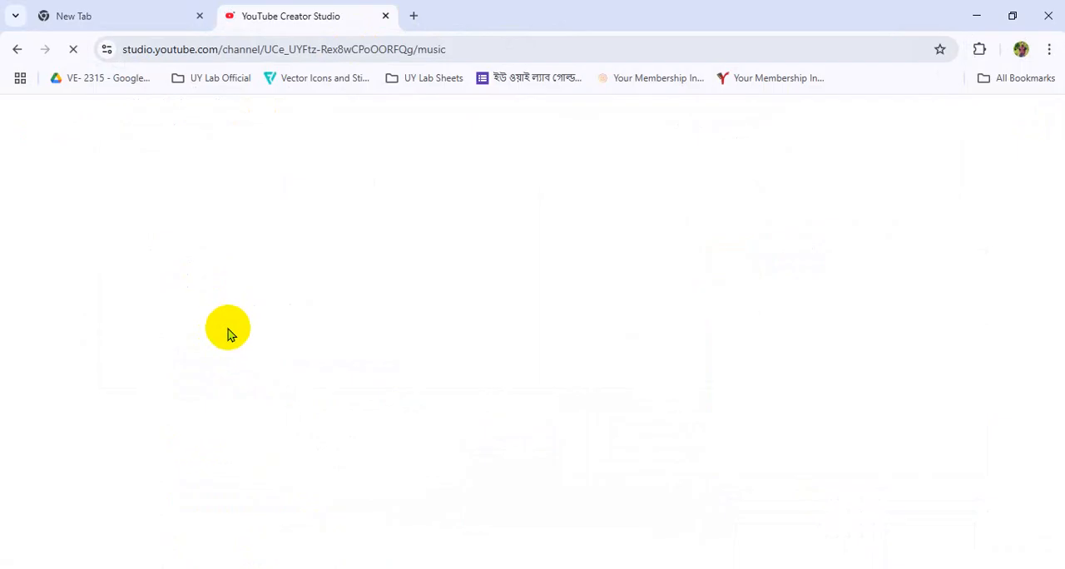
- Look through the Audio library's track list and its search and filter field
scroll(349, 407, down, 2)
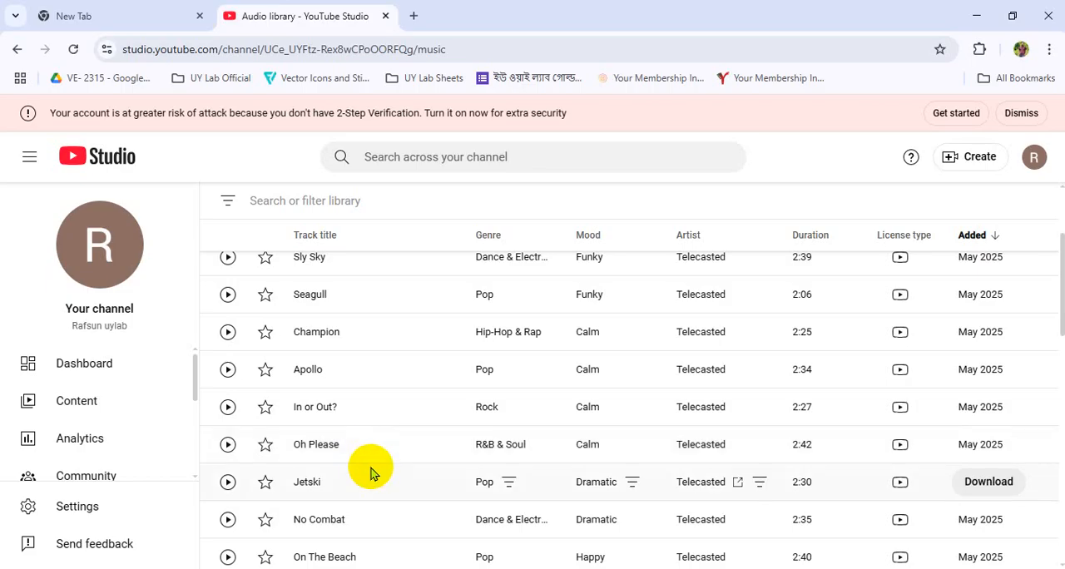
scroll(371, 470, up, 2)
scroll(371, 467, down, 8)
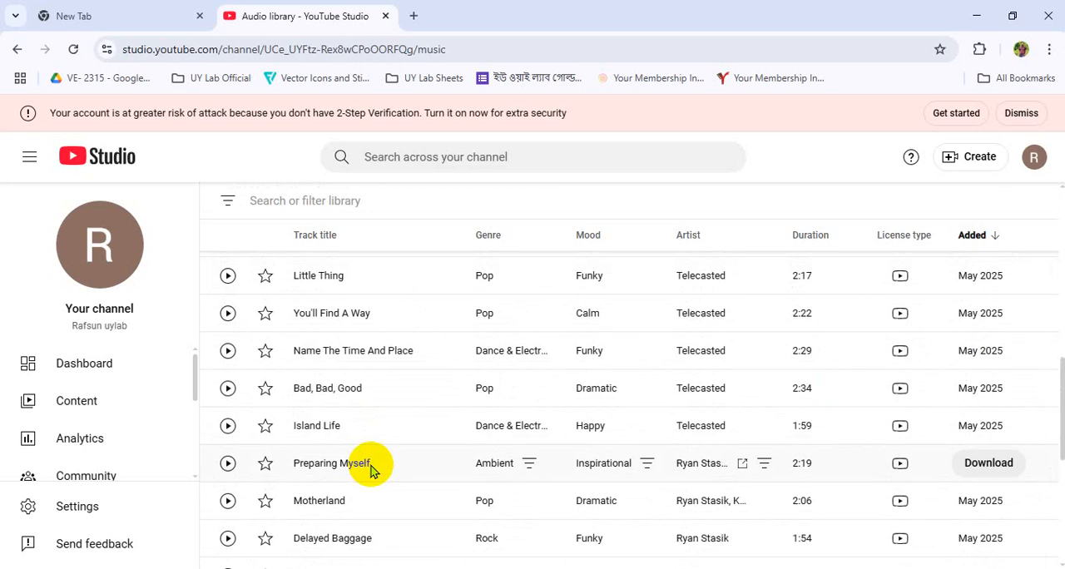
click(302, 201)
click(230, 230)
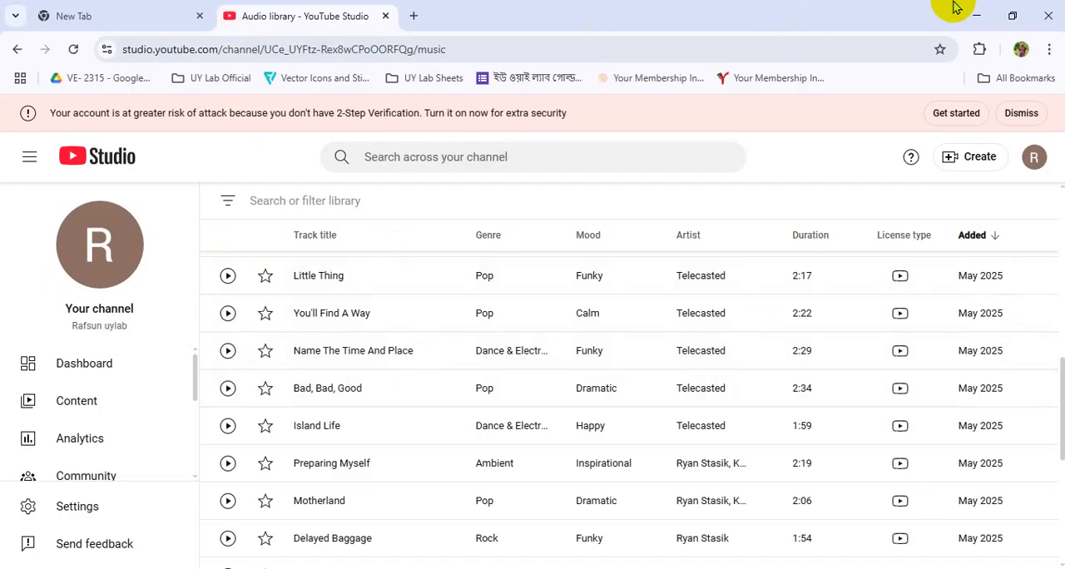
- Return to the Chrome window with the Meet call, search a new tab for "meta sound collection" and open Meta's Sound collection
click(976, 16)
click(912, 16)
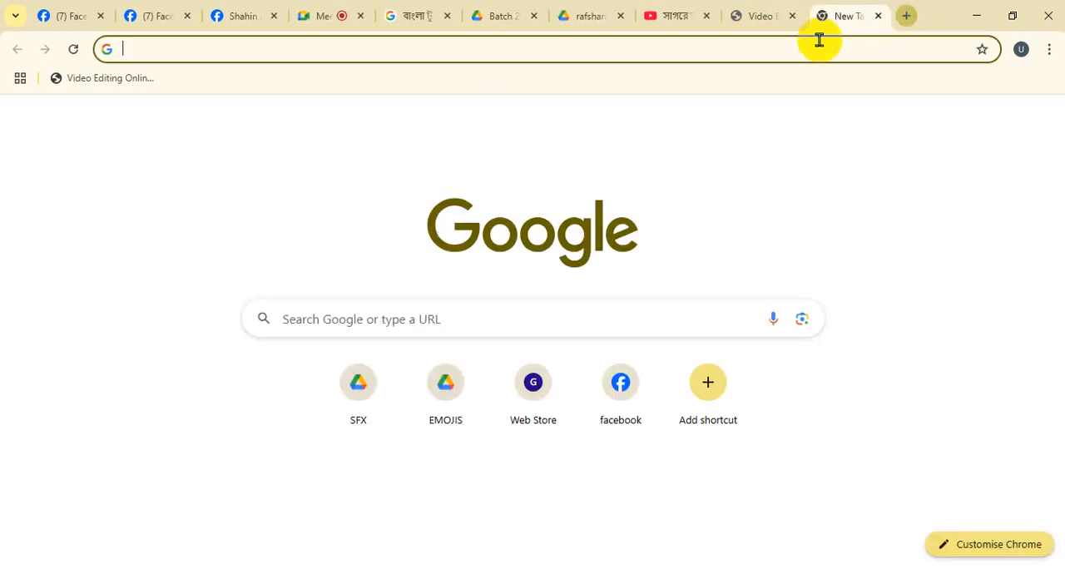
click(794, 56)
text(meta)
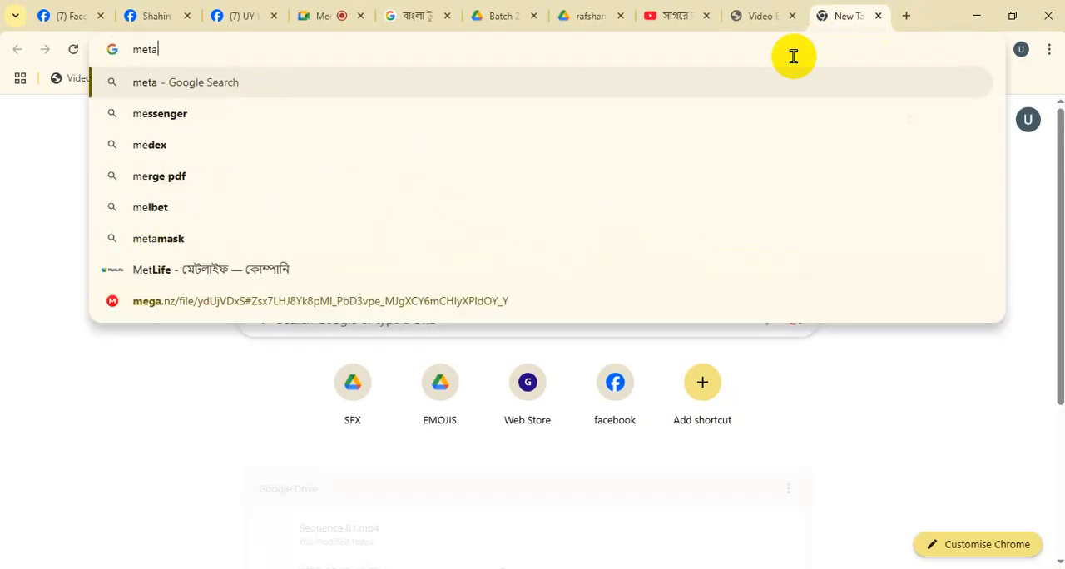
text( sound collection)
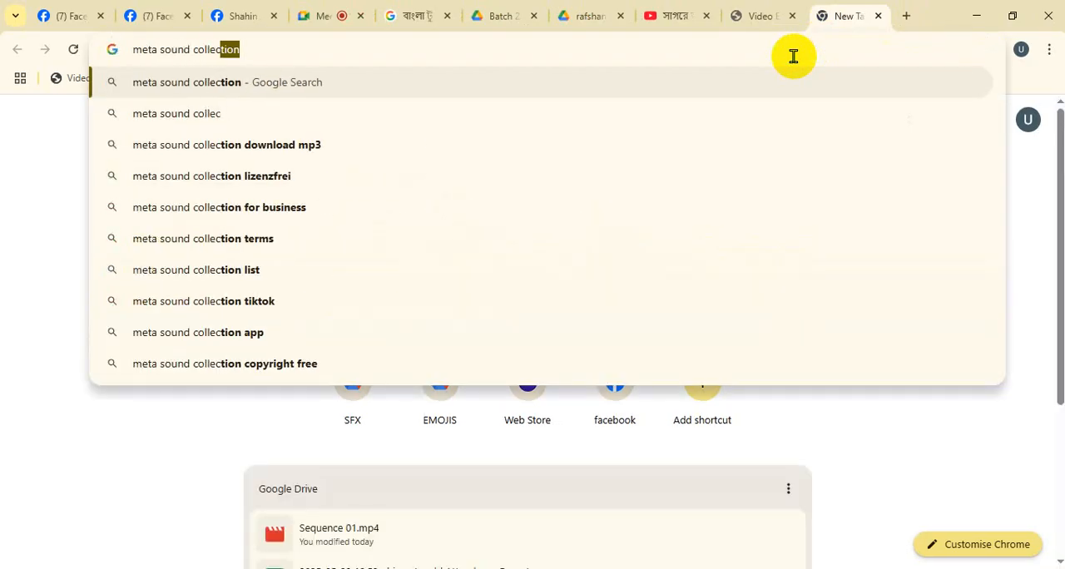
key(Return)
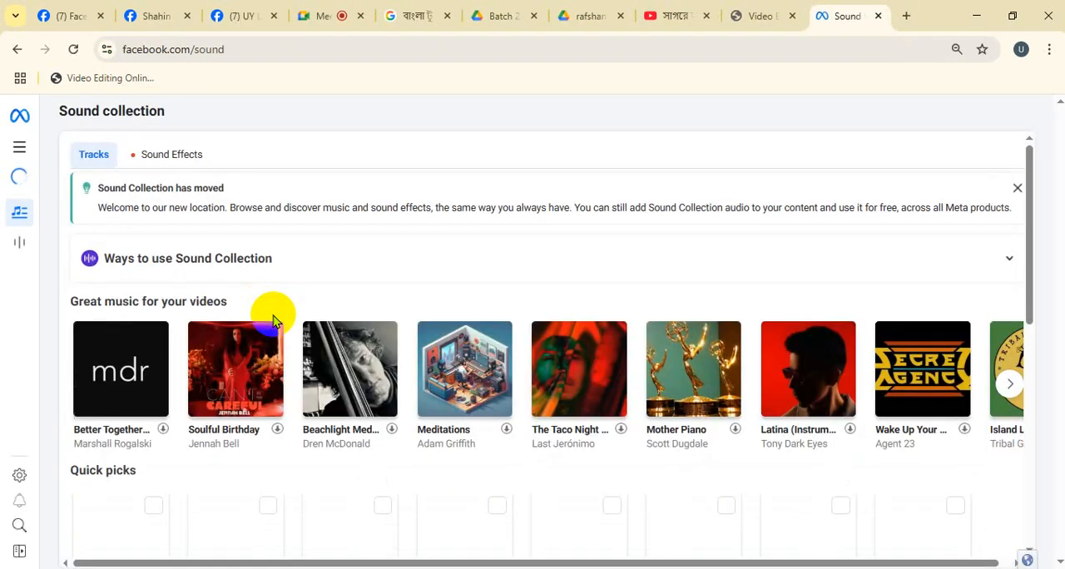
- Look through the Sound collection track list and briefly preview "Get It Now (feat. Sbvce)"
scroll(274, 321, down, 2)
scroll(271, 341, down, 1)
scroll(269, 359, down, 2)
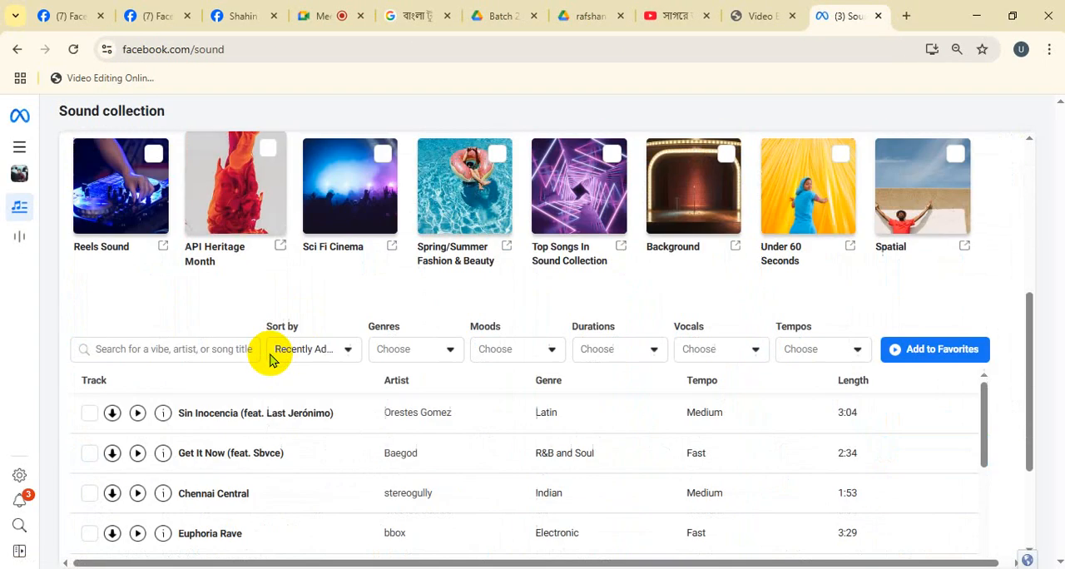
click(137, 414)
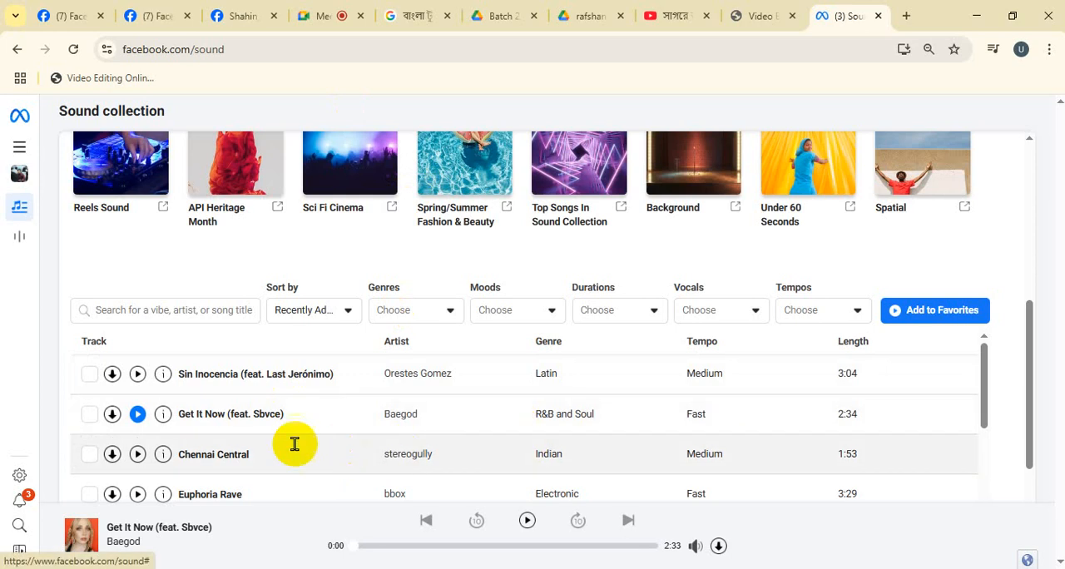
click(138, 416)
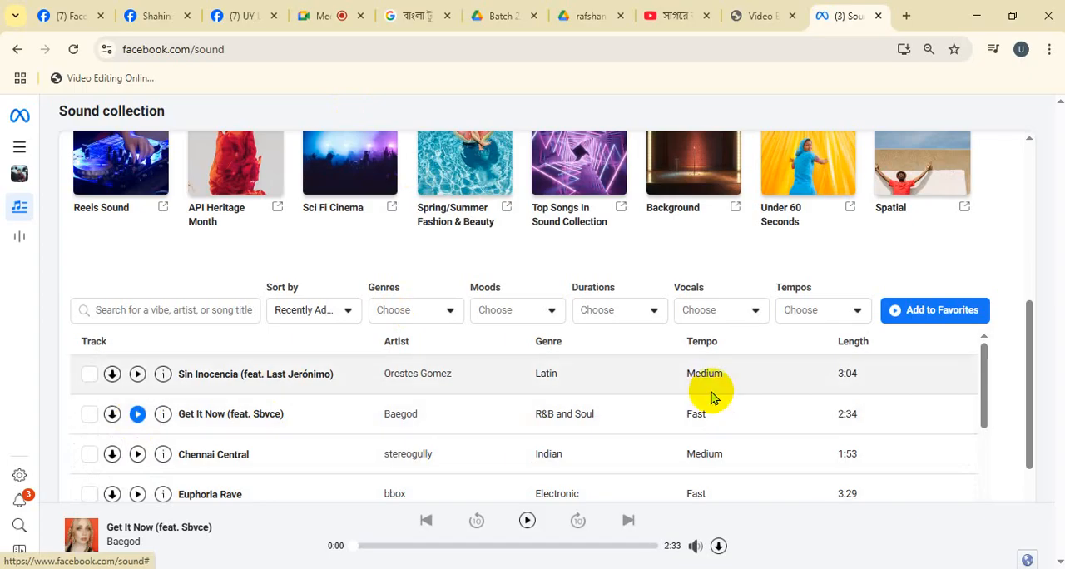
- Open a new tab and close the Sound collection tab and the Video Editing tab beside it
click(906, 19)
click(799, 16)
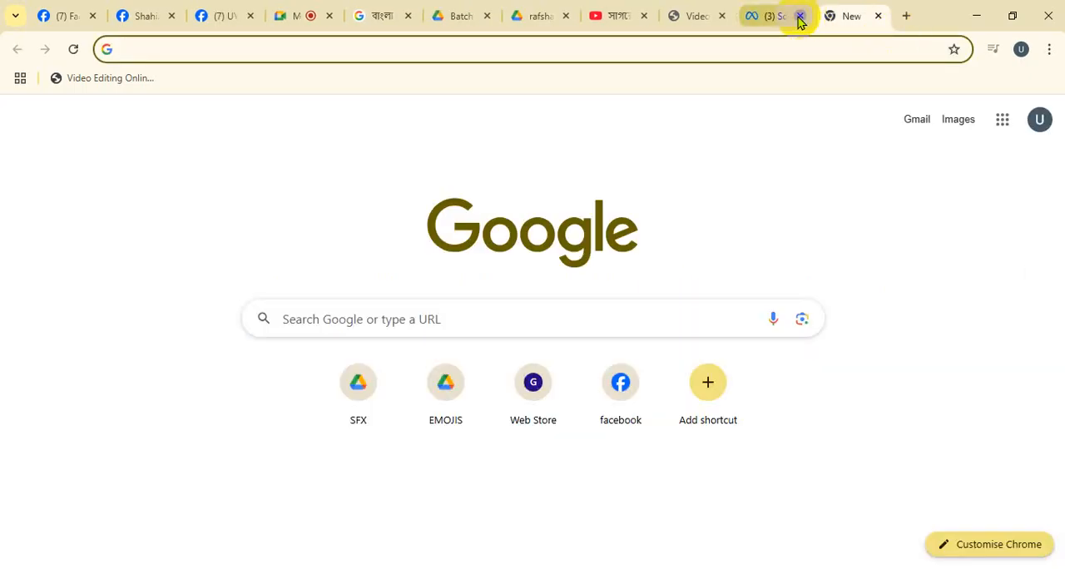
click(721, 16)
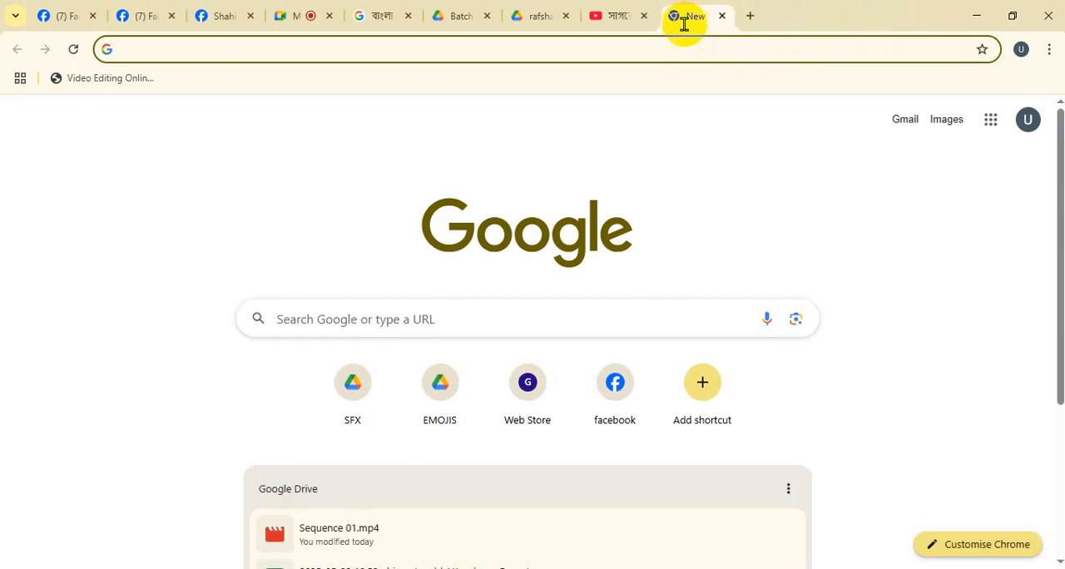
- Open pixabay.com in the new tab, go to its Music section and look over the free track list
click(661, 55)
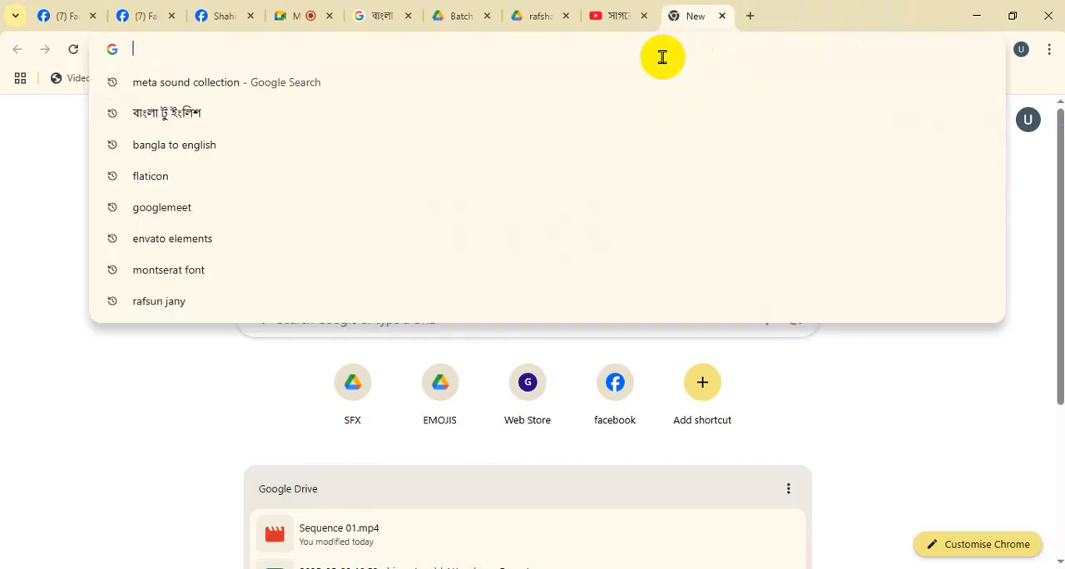
text(pixa)
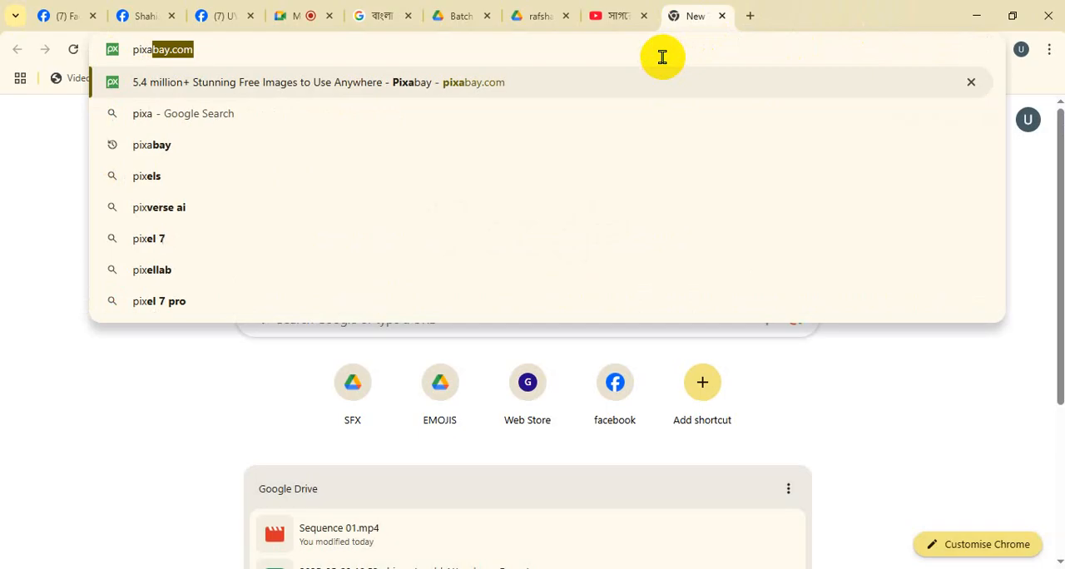
key(Return)
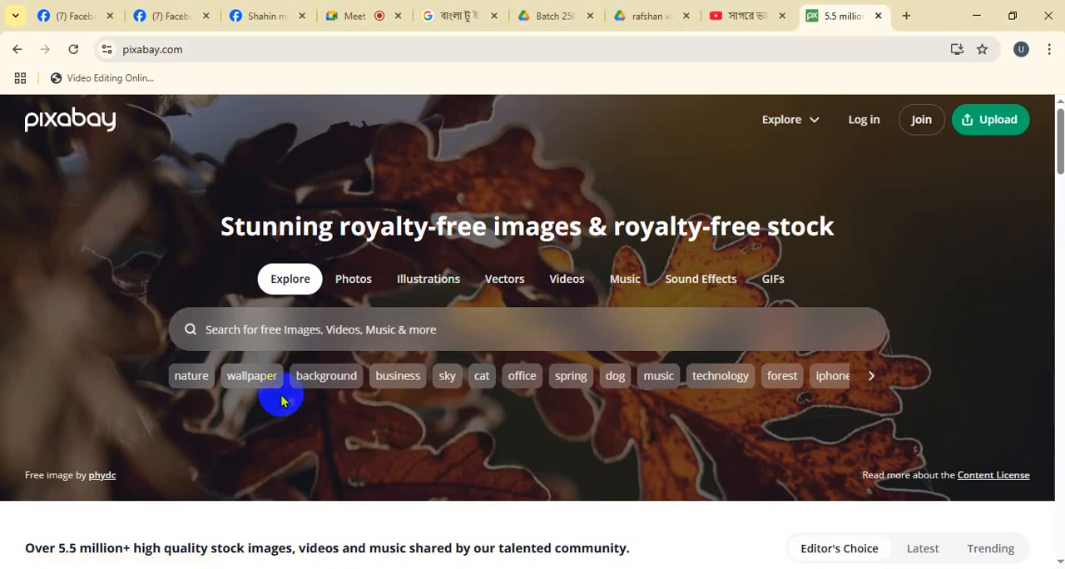
click(620, 293)
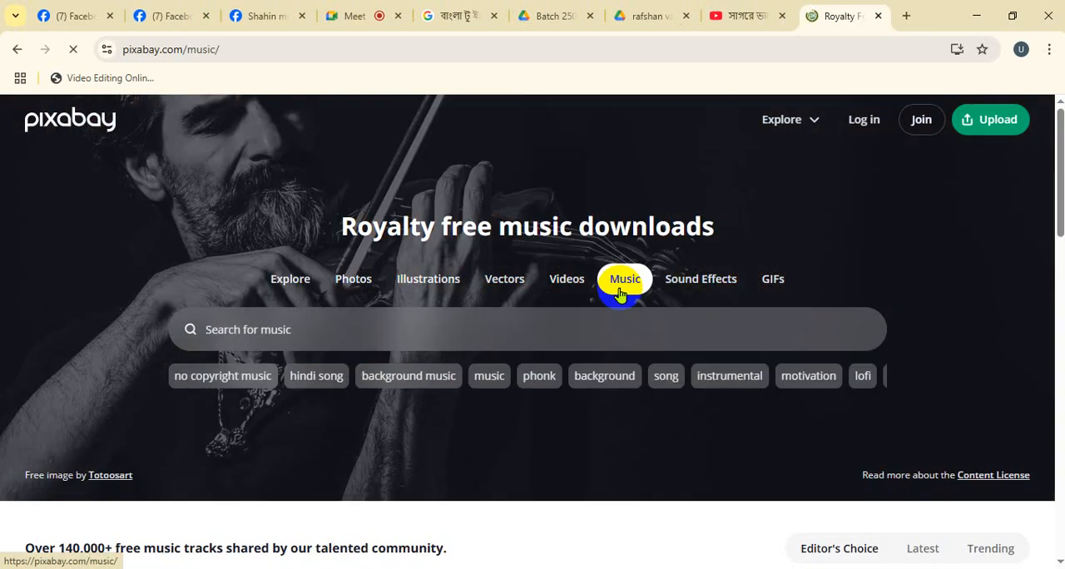
scroll(443, 410, down, 4)
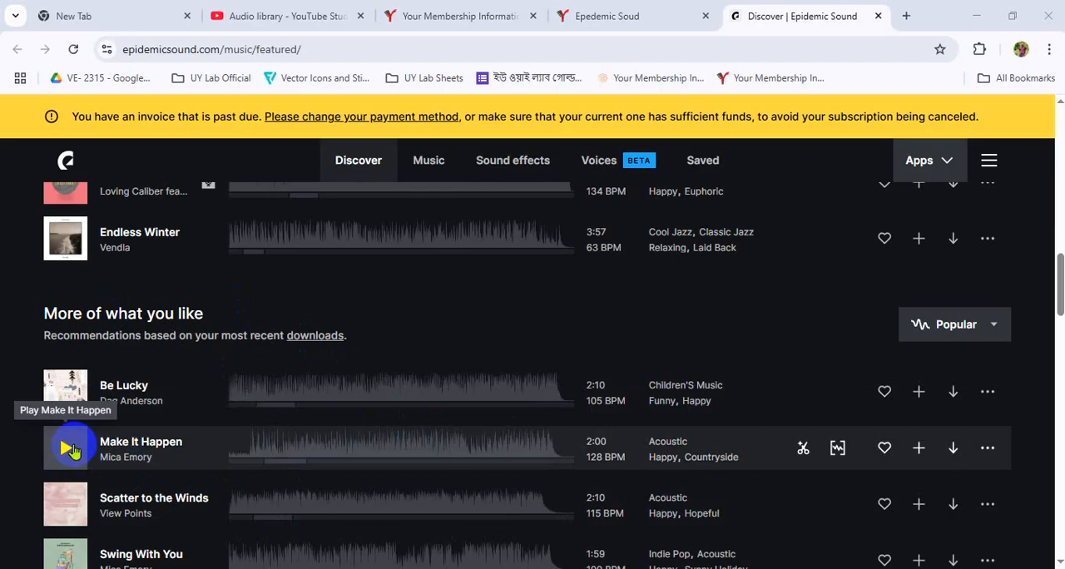
- Look over Epidemic Sound's recommended tracks, return to the Meet call and dismiss the raised-hands notification
scroll(53, 498, down, 2)
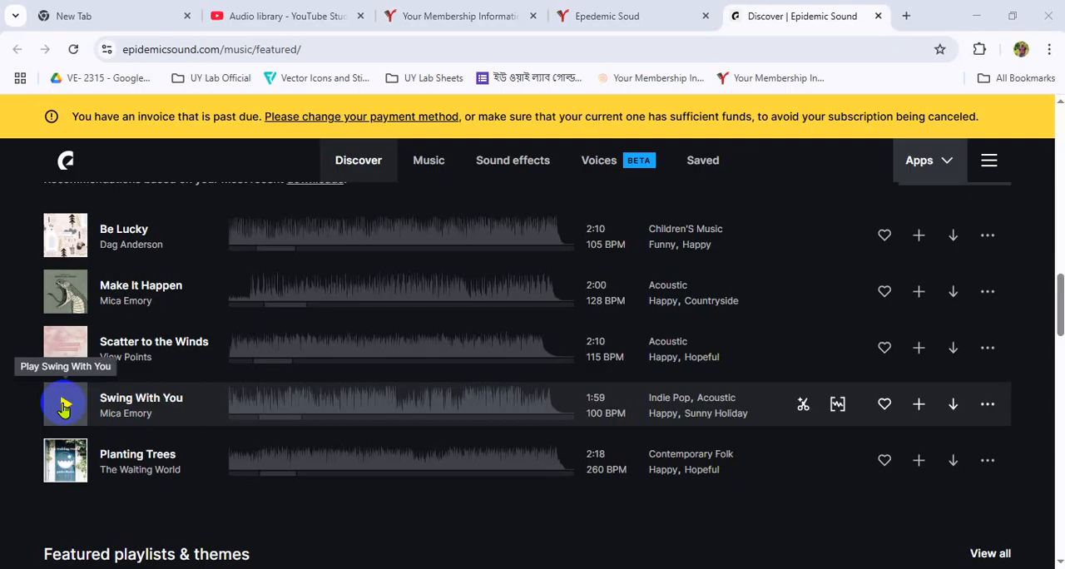
click(471, 539)
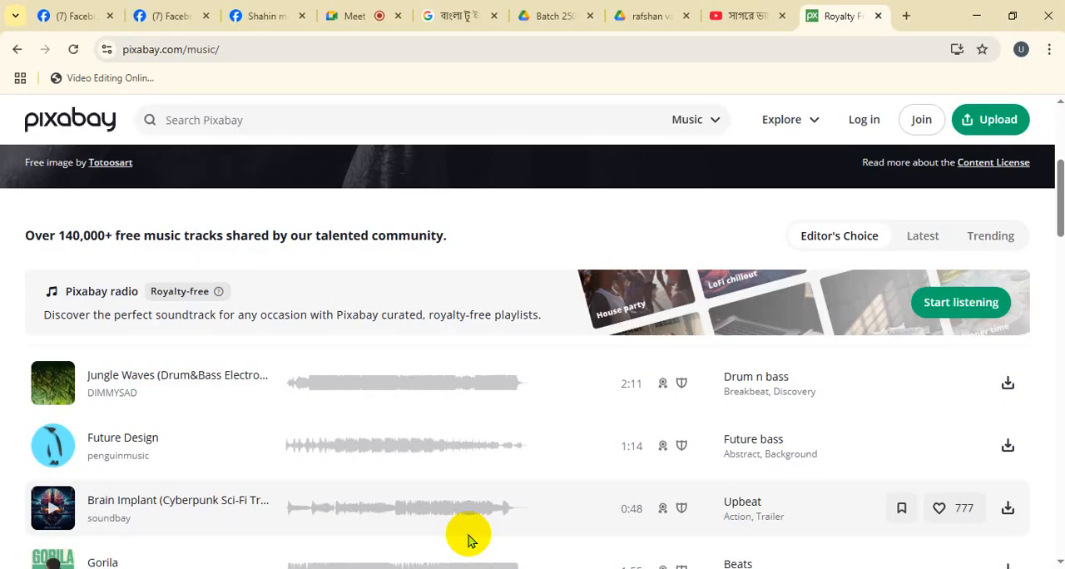
click(370, 19)
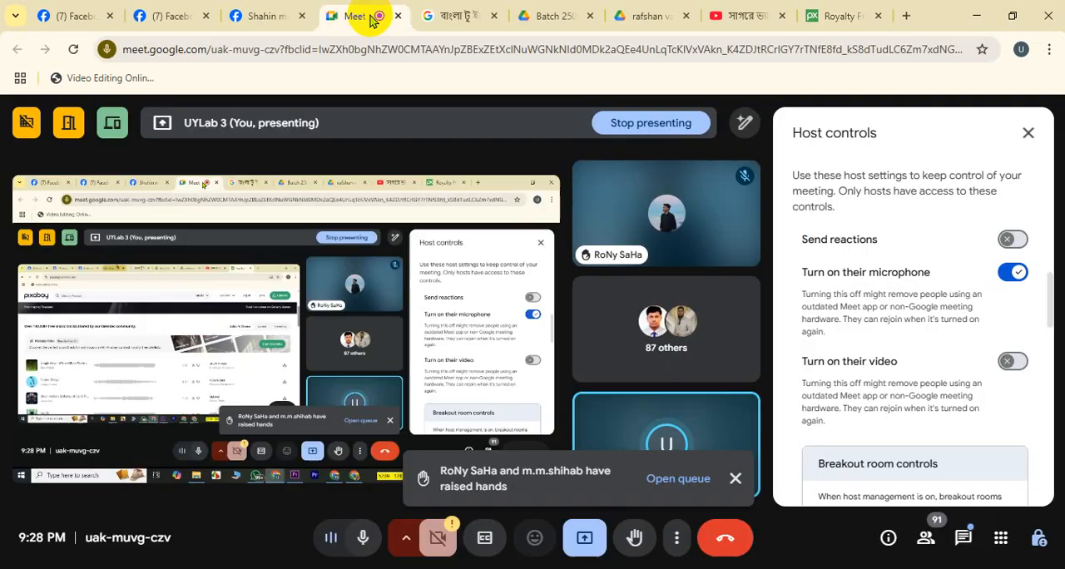
click(734, 478)
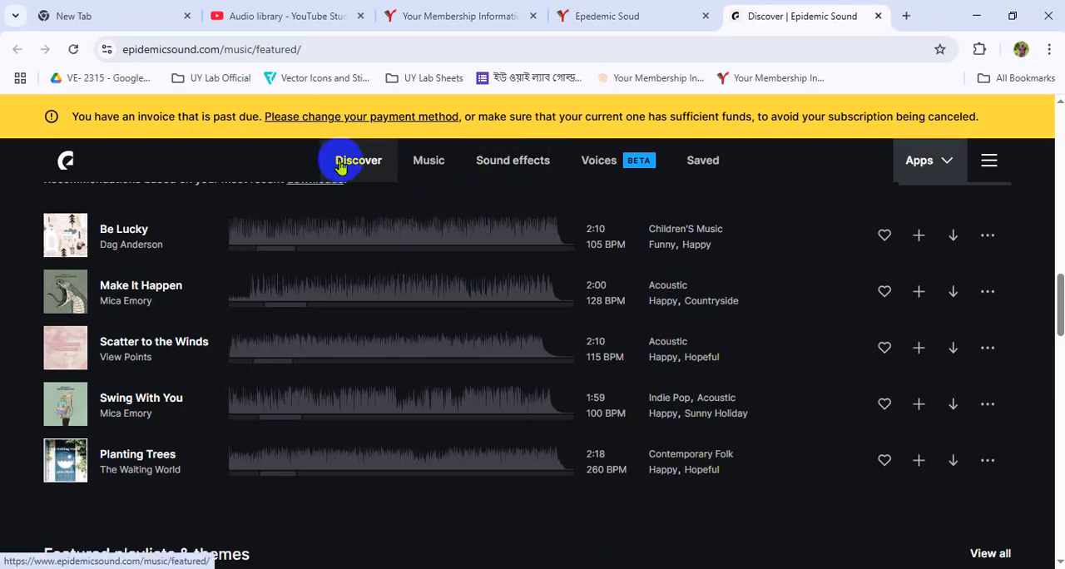
- Look through the mood categories in Epidemic Sound's Music section and open its Sound effects section
click(428, 160)
scroll(377, 314, down, 8)
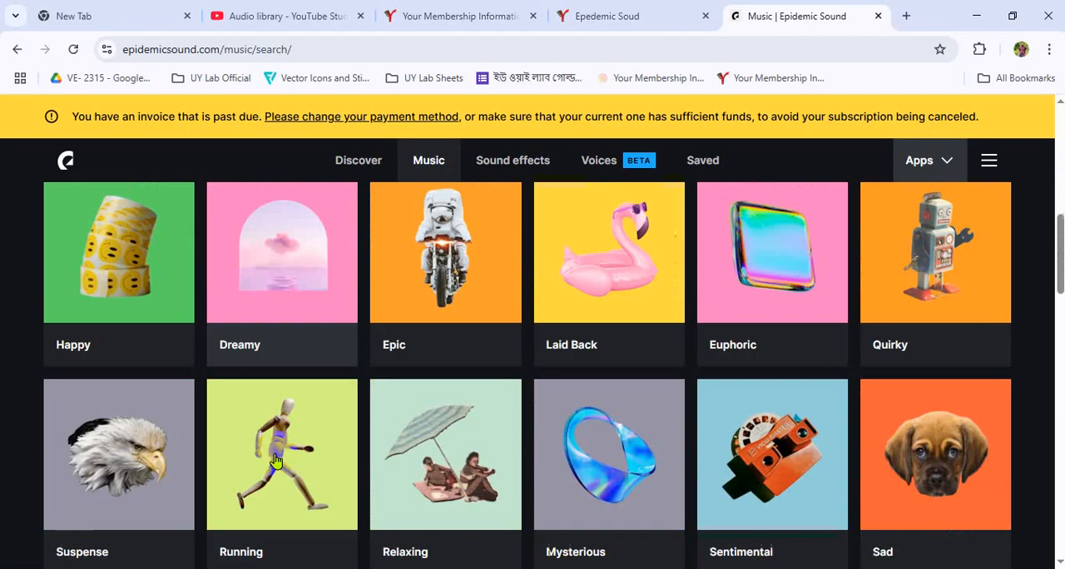
scroll(407, 362, up, 5)
click(513, 165)
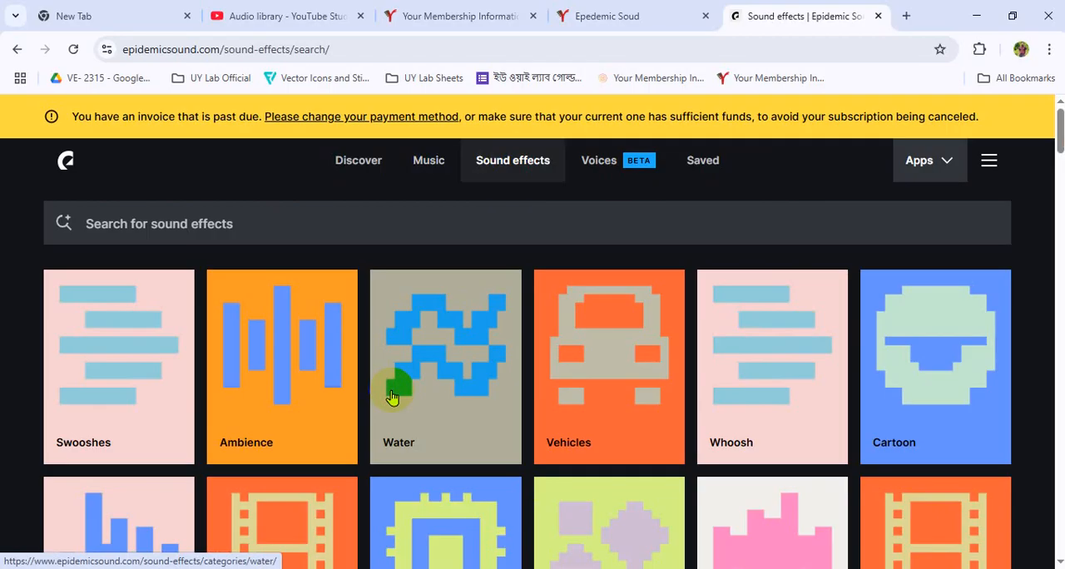
- Switch briefly to Premiere Pro and bring the Chrome window with the Meet call back to the front
click(485, 567)
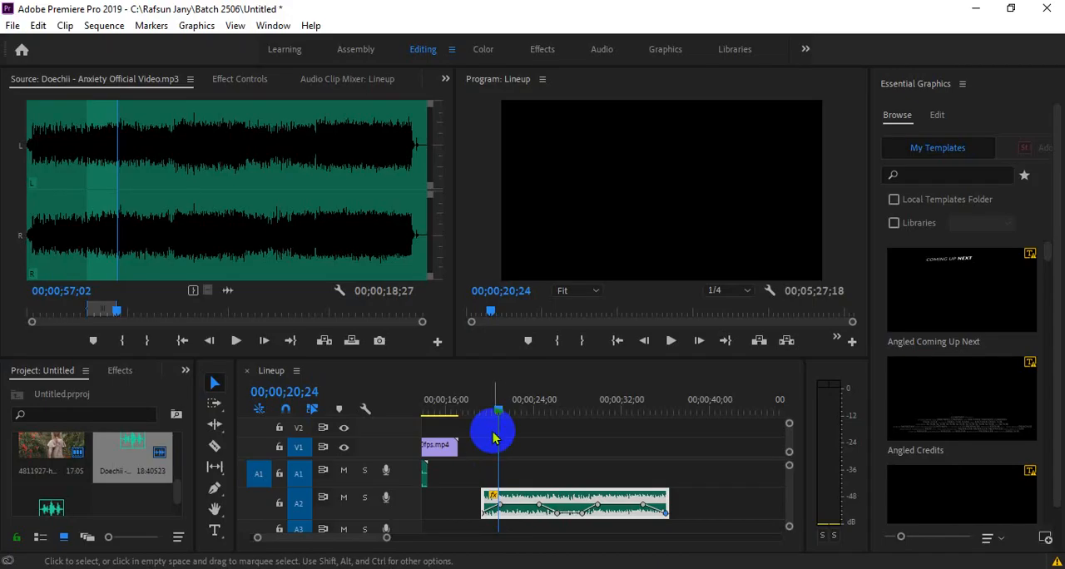
click(501, 568)
click(454, 509)
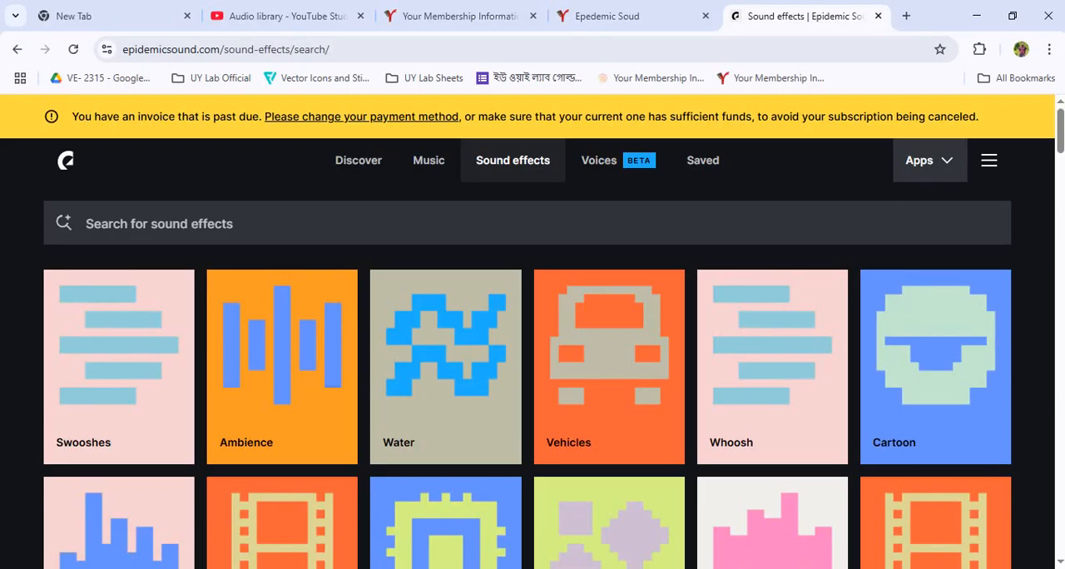
- Return to Epidemic Sound and look through its sound effect categories and its music genres, moods and themes
click(492, 360)
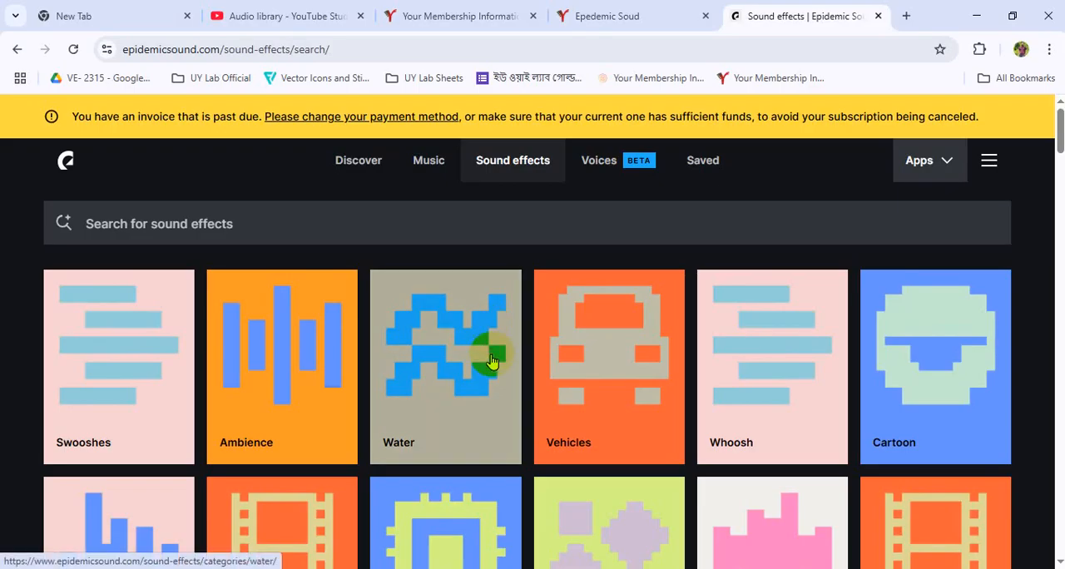
scroll(487, 469, down, 3)
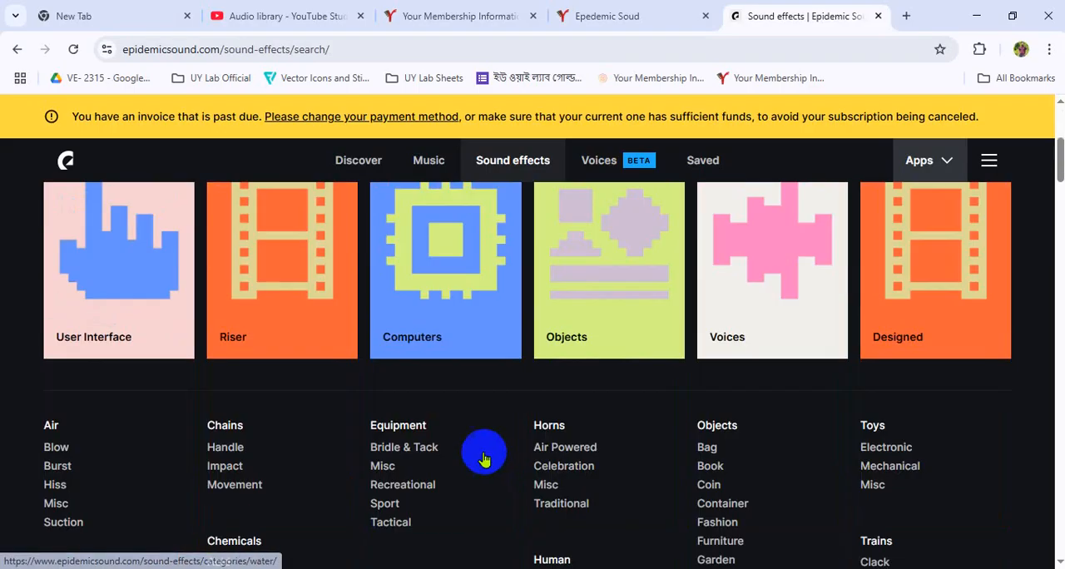
click(428, 160)
scroll(280, 381, down, 4)
scroll(85, 434, up, 2)
scroll(219, 438, down, 2)
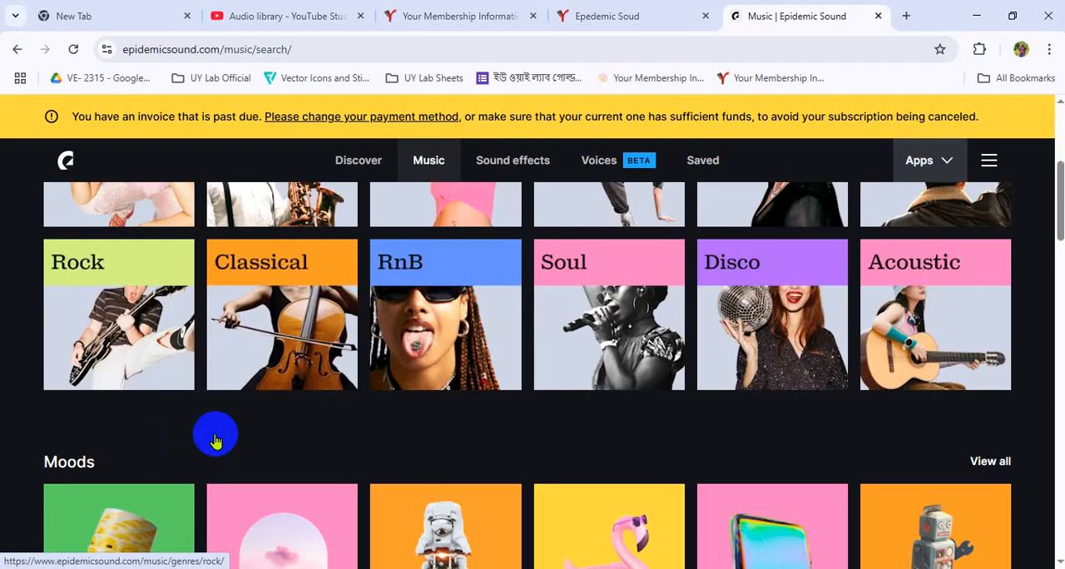
scroll(654, 361, down, 3)
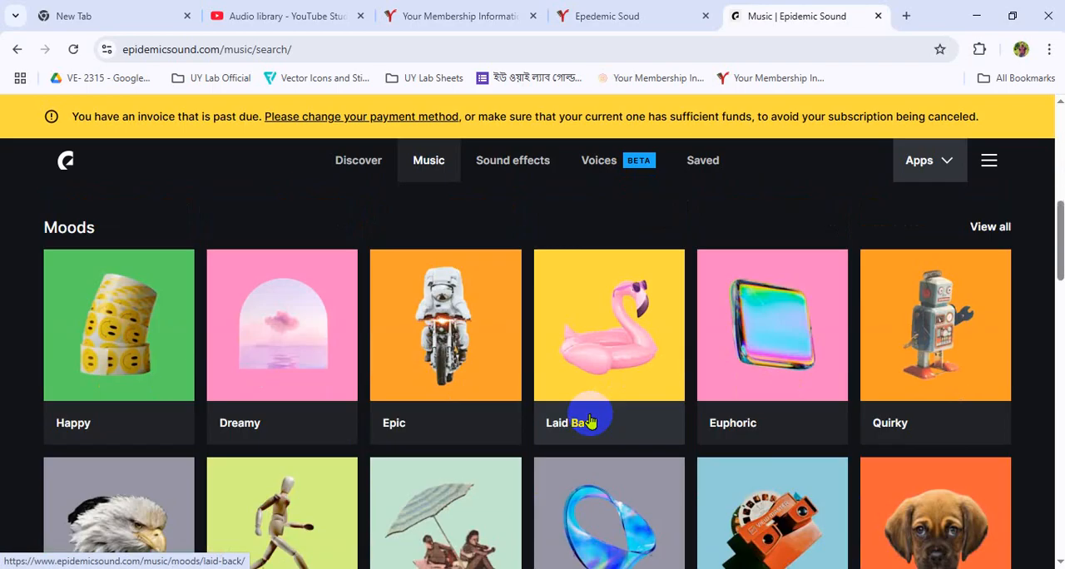
scroll(91, 366, down, 1)
scroll(67, 342, up, 1)
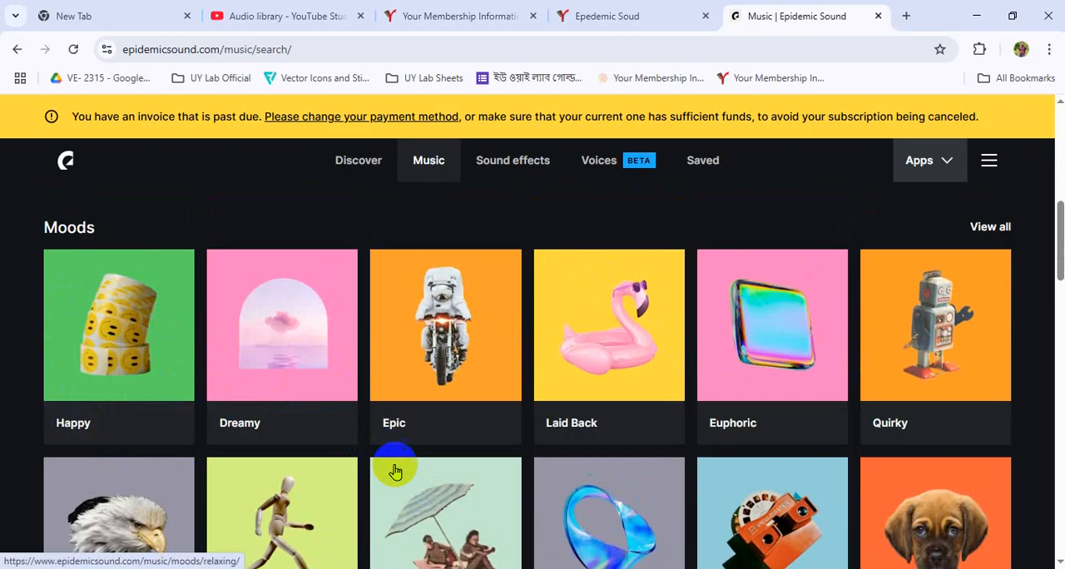
scroll(736, 514, down, 2)
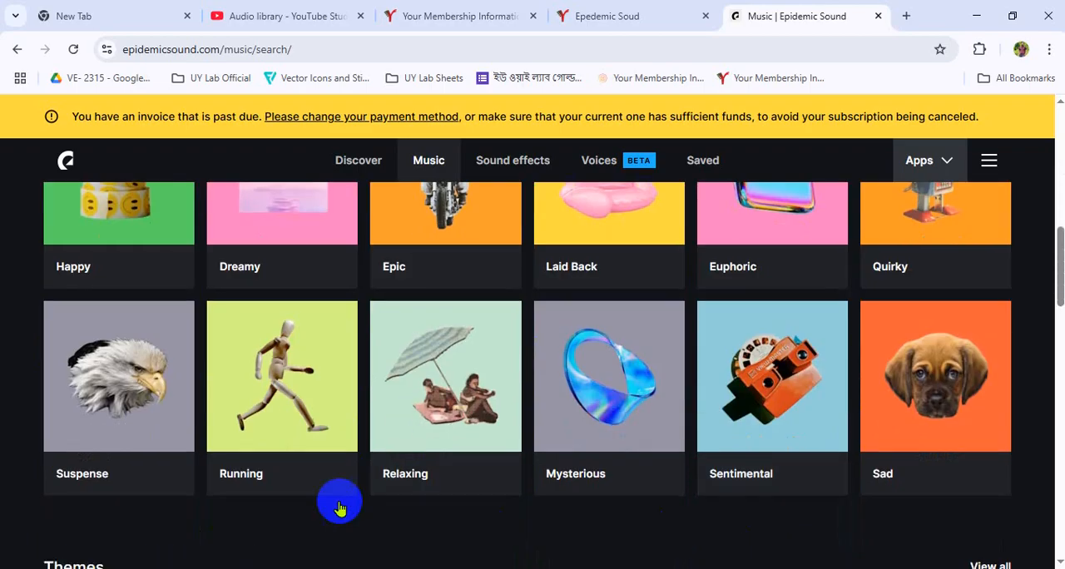
scroll(406, 500, down, 3)
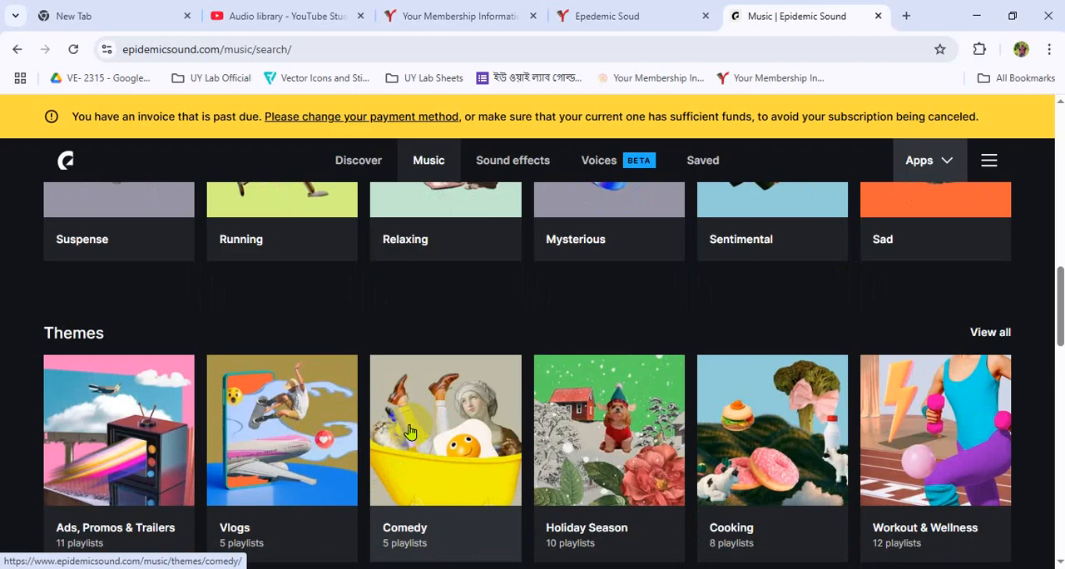
- Return to the Meet call and switch the participants' microphone permission off, on and off again in the host controls
click(512, 568)
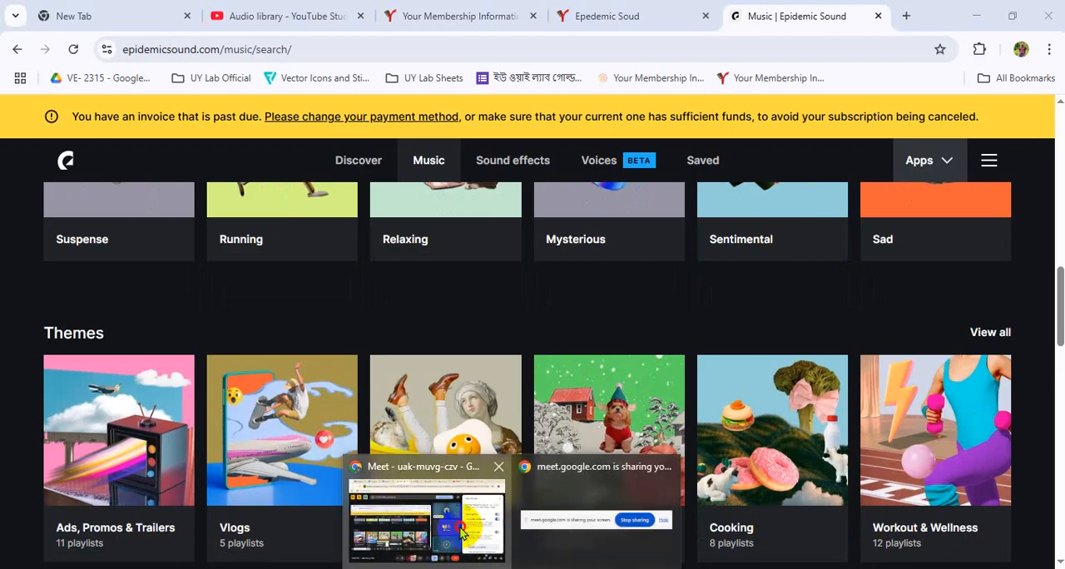
click(454, 514)
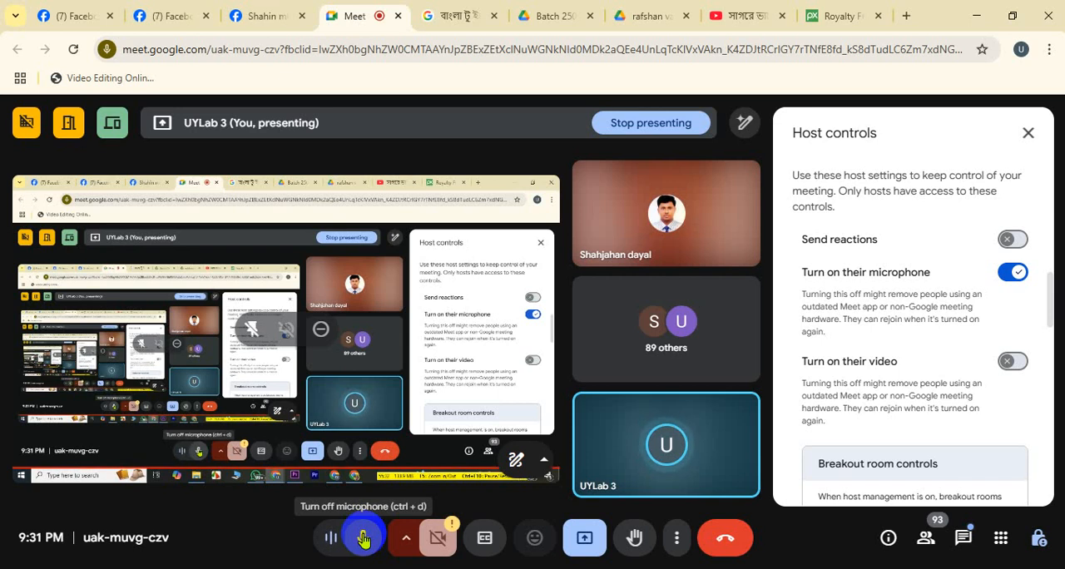
click(1015, 272)
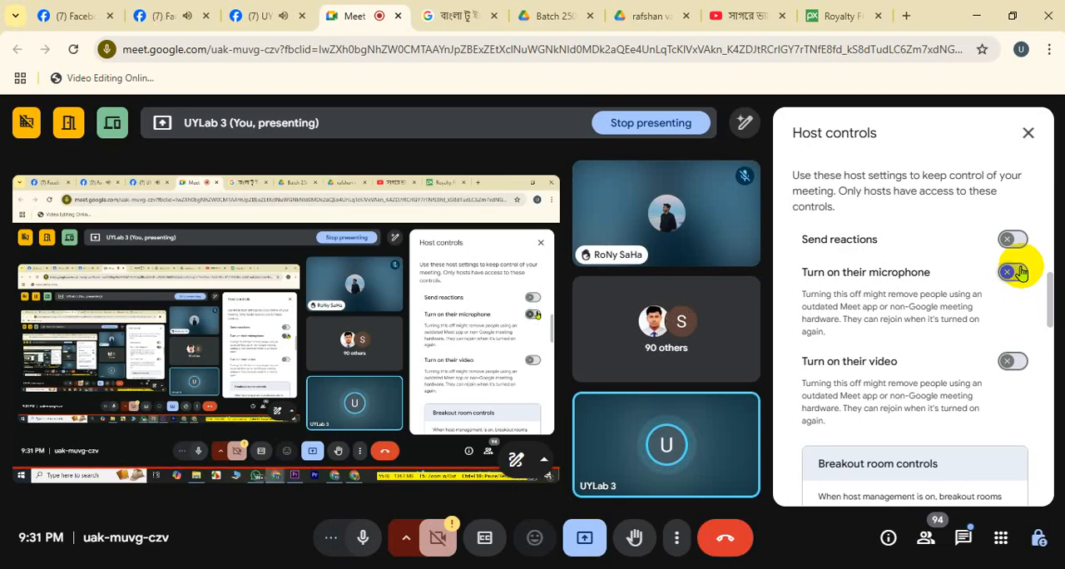
click(1009, 281)
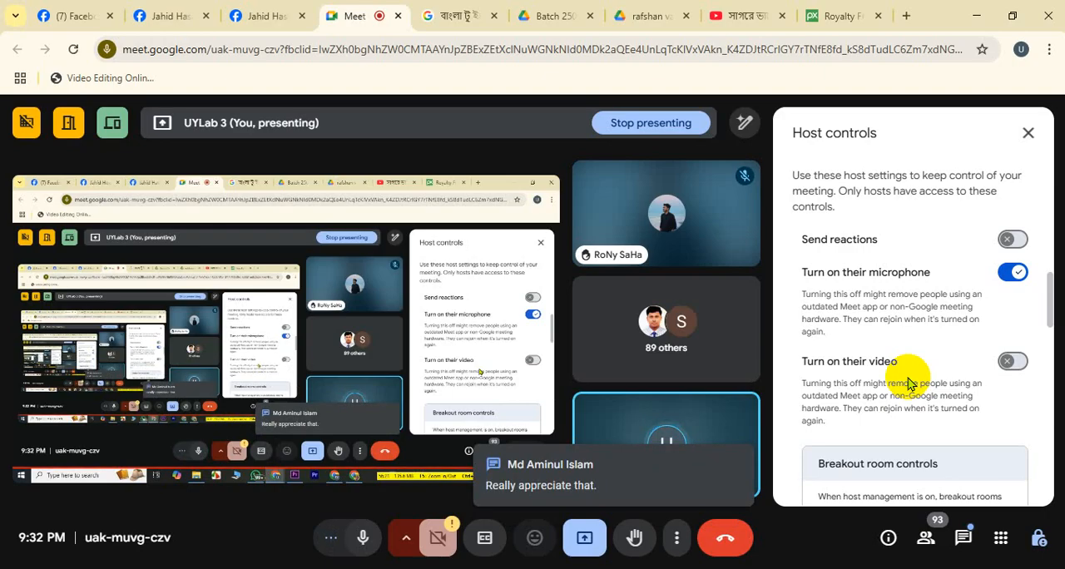
click(1007, 274)
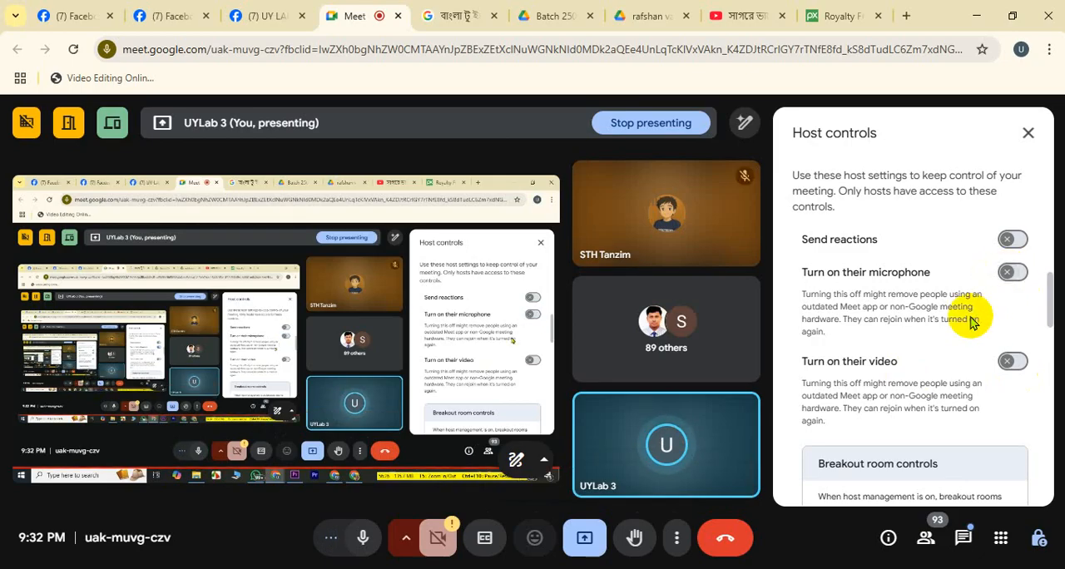